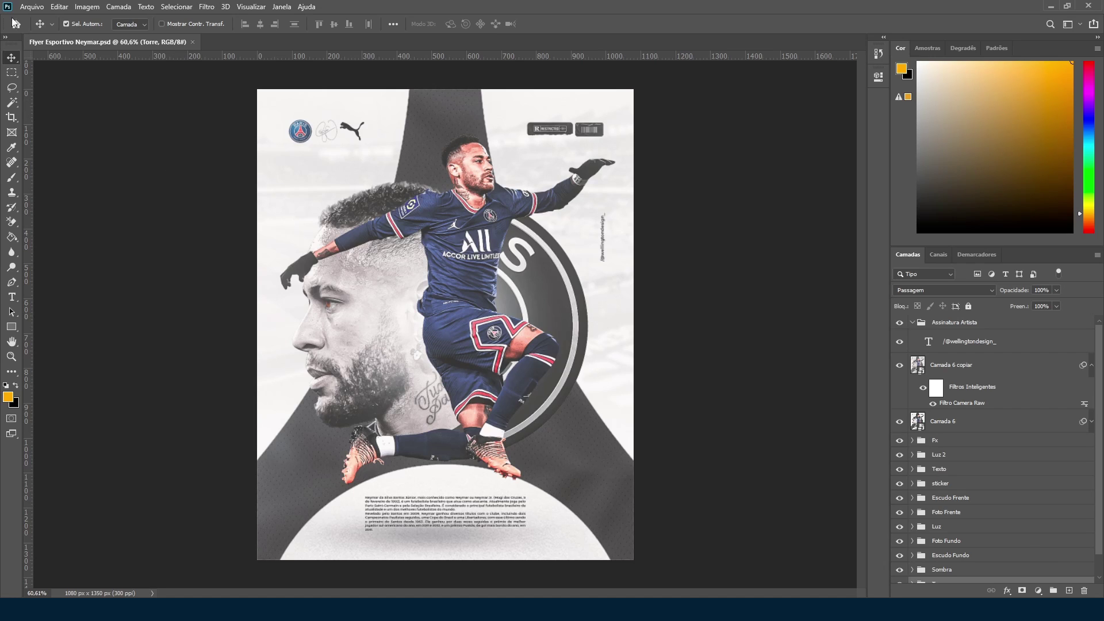
Step: Create a new 1080 x 1350 px document at 300 pixels per inch in 8-bit RGB with a white background
{"action": "left_click", "coordinate": [26, 6]}
{"action": "left_click", "coordinate": [36, 19]}
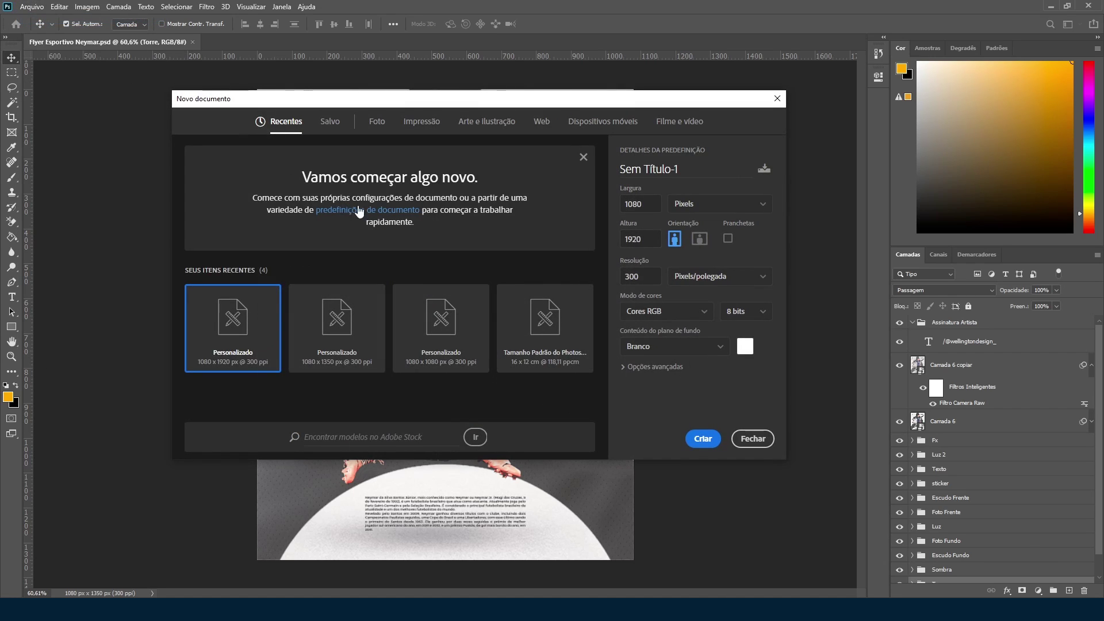
{"action": "left_click", "coordinate": [352, 344]}
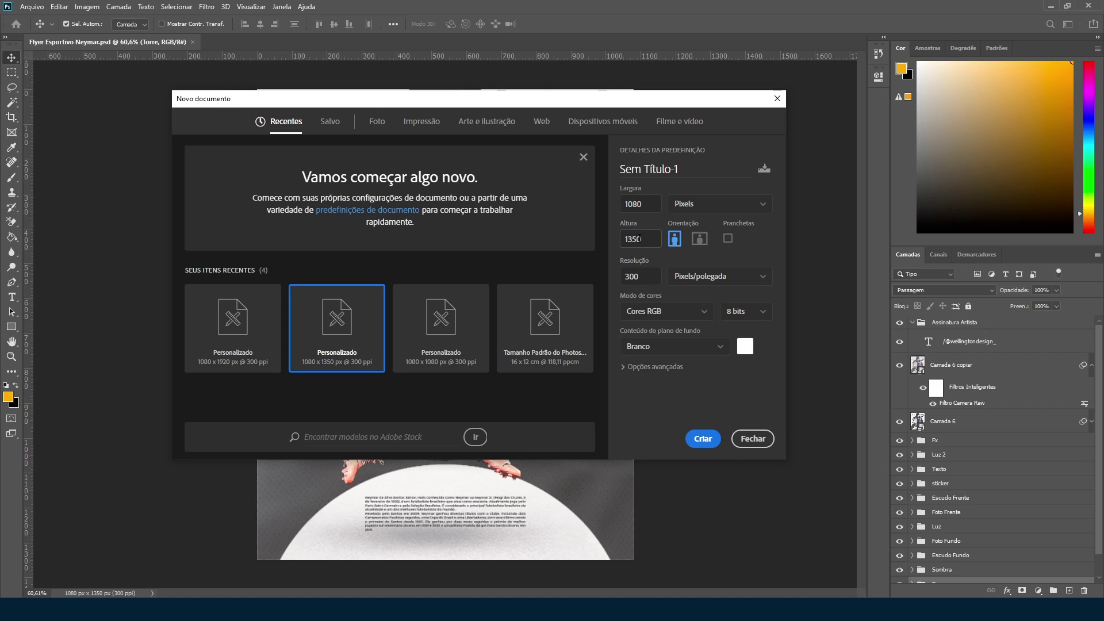
{"action": "left_click", "coordinate": [647, 276]}
{"action": "left_click", "coordinate": [702, 439]}
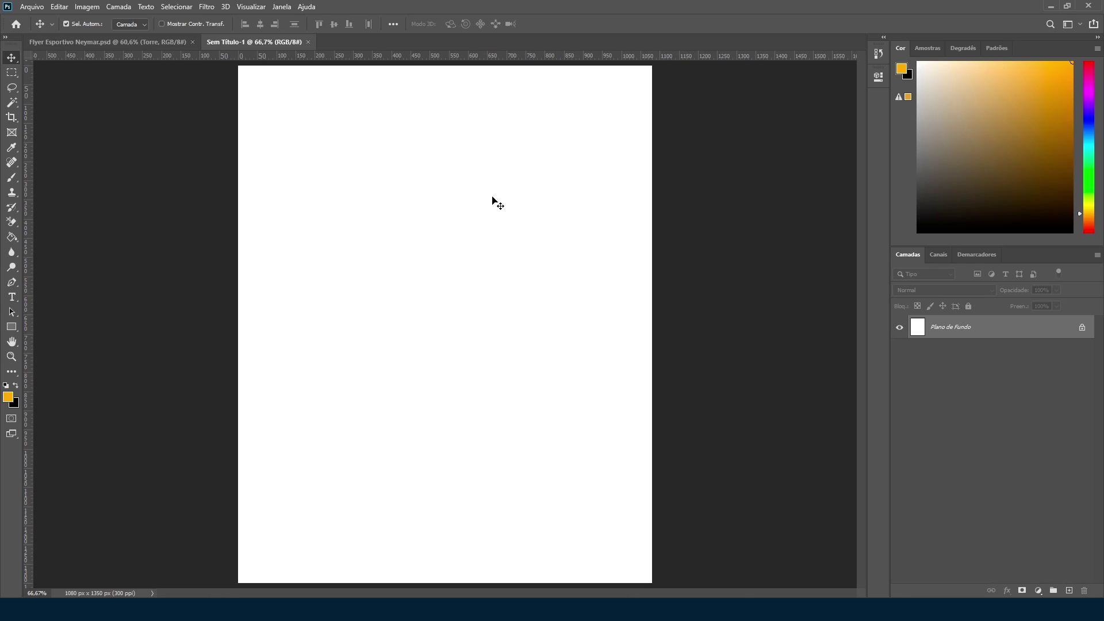
Step: Unlock the background layer and fill it with the off-white colour #fafafa using the Paint Bucket
{"action": "left_click", "coordinate": [1082, 328]}
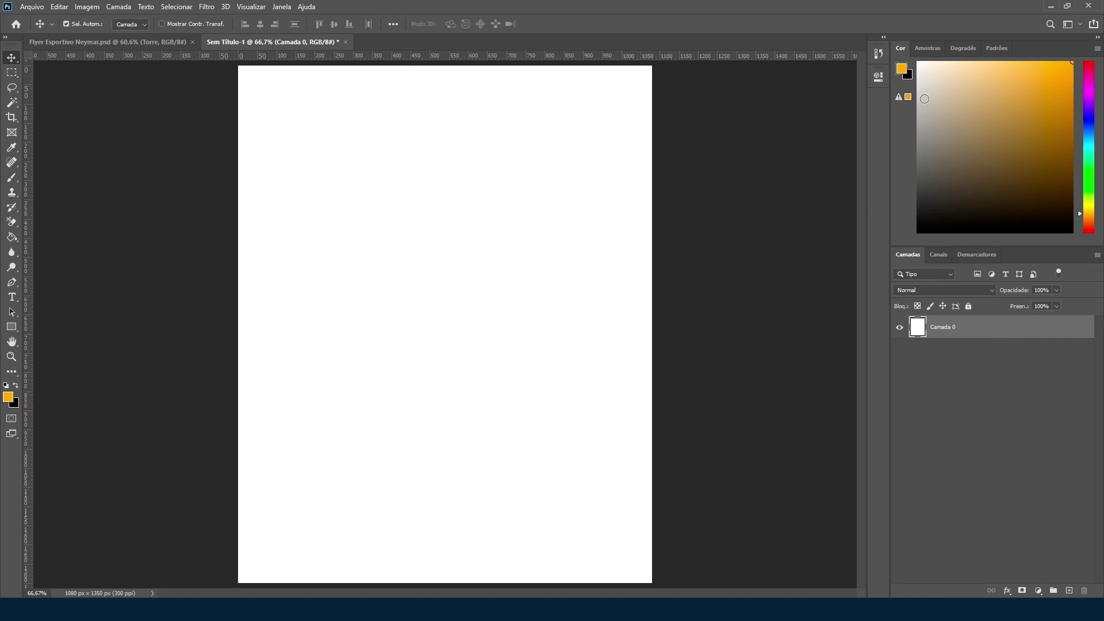
{"action": "left_click_drag", "start_coordinate": [926, 78], "coordinate": [916, 71]}
{"action": "left_click", "coordinate": [903, 70]}
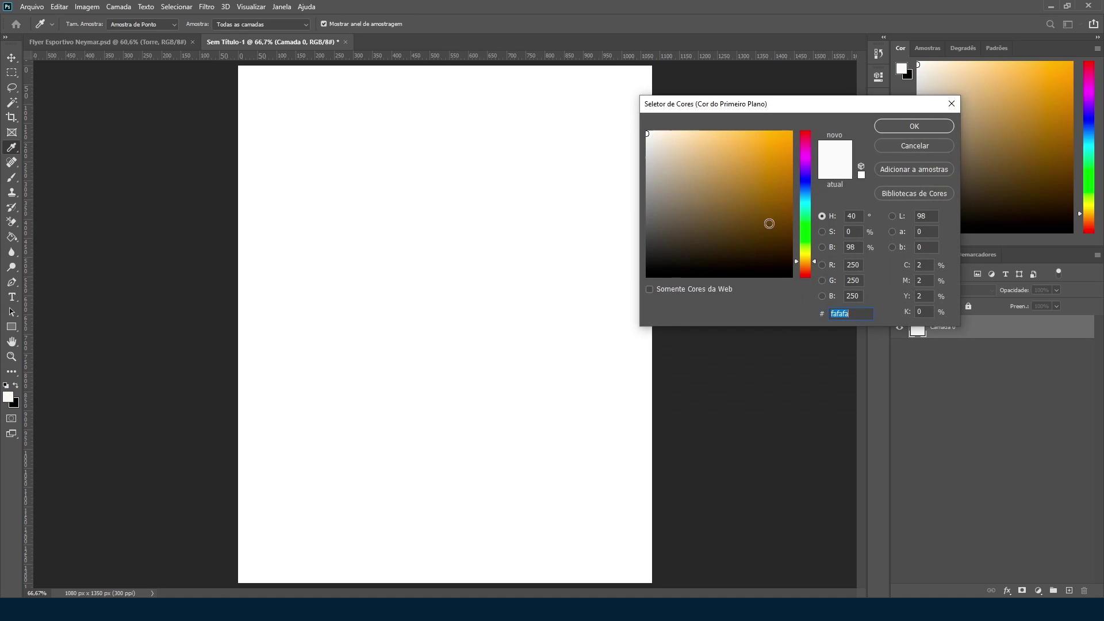
{"action": "left_click_drag", "start_coordinate": [646, 134], "coordinate": [632, 135]}
{"action": "left_click", "coordinate": [911, 126]}
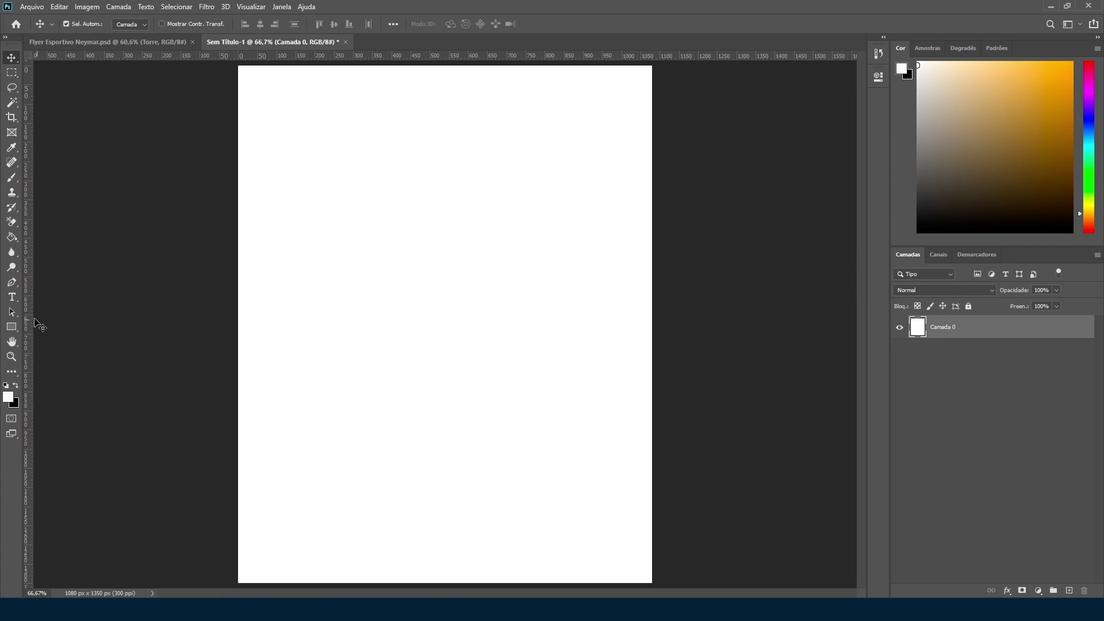
{"action": "left_click", "coordinate": [11, 237]}
{"action": "left_click", "coordinate": [525, 264]}
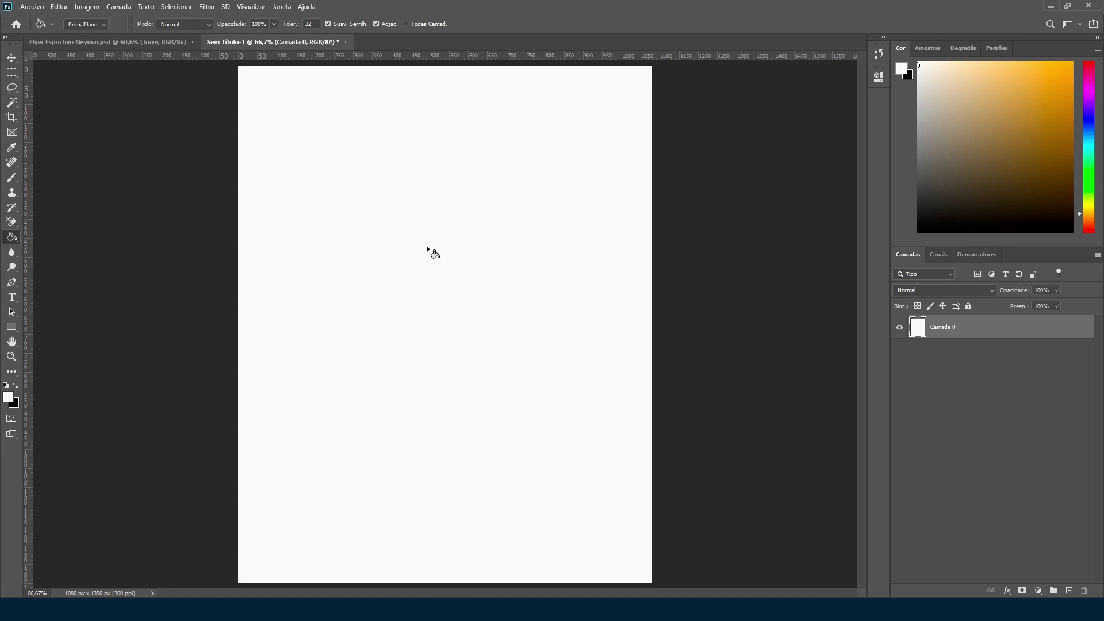
{"action": "left_click", "coordinate": [11, 58]}
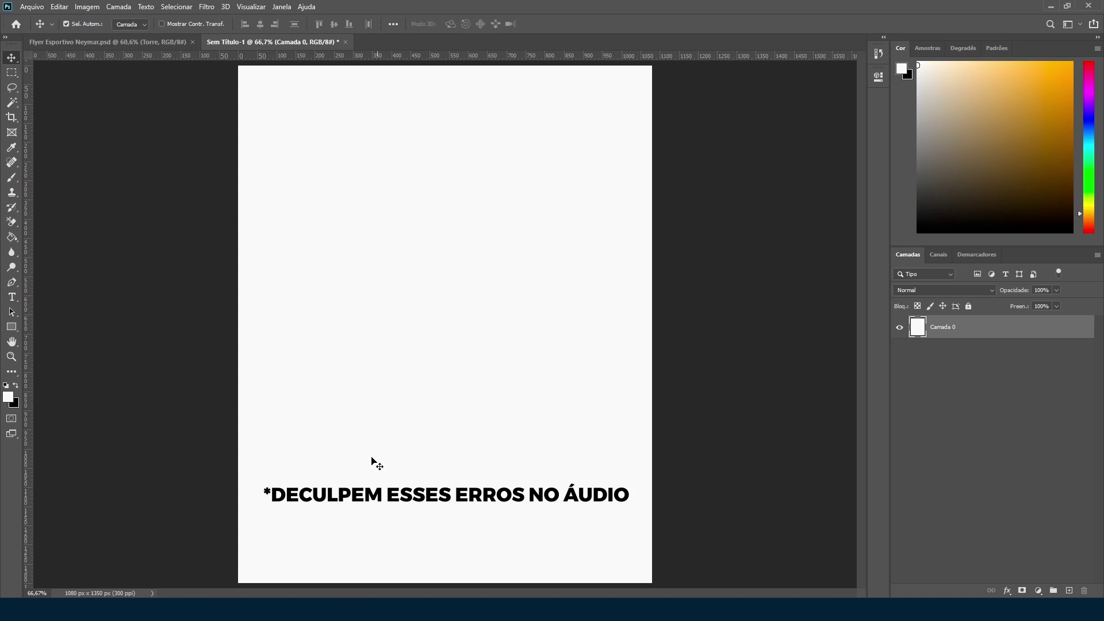
Step: Place the Paris Saint-Germain crest image R from the Material da Aula folder, scaling it to 15.44% around the canvas centre
{"action": "key", "text": "alt+Tab"}
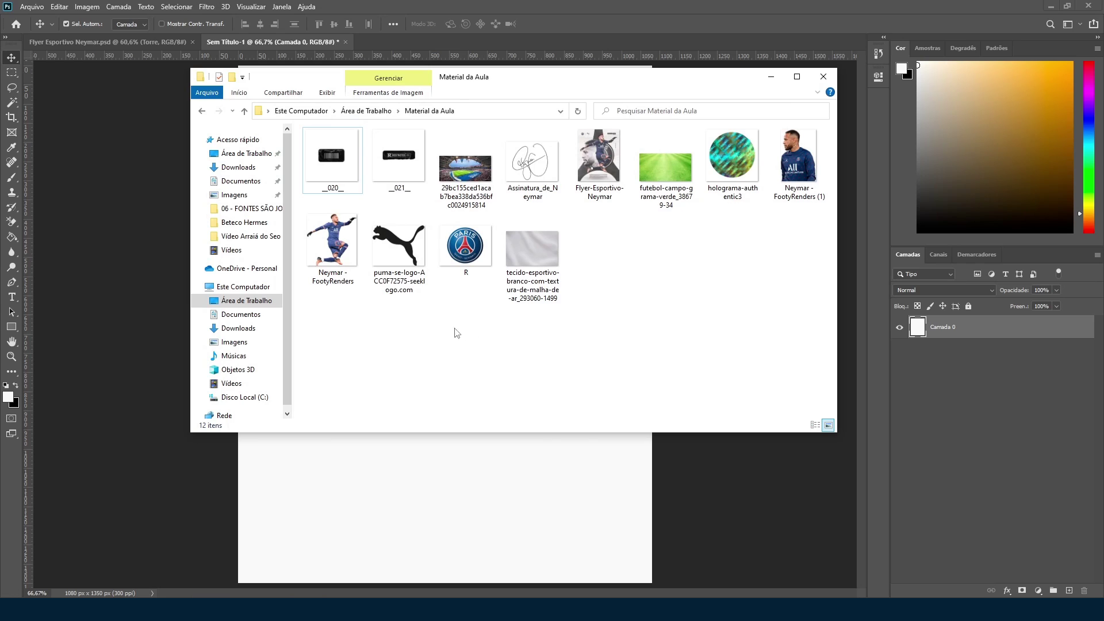
{"action": "left_click_drag", "start_coordinate": [521, 85], "coordinate": [797, 172]}
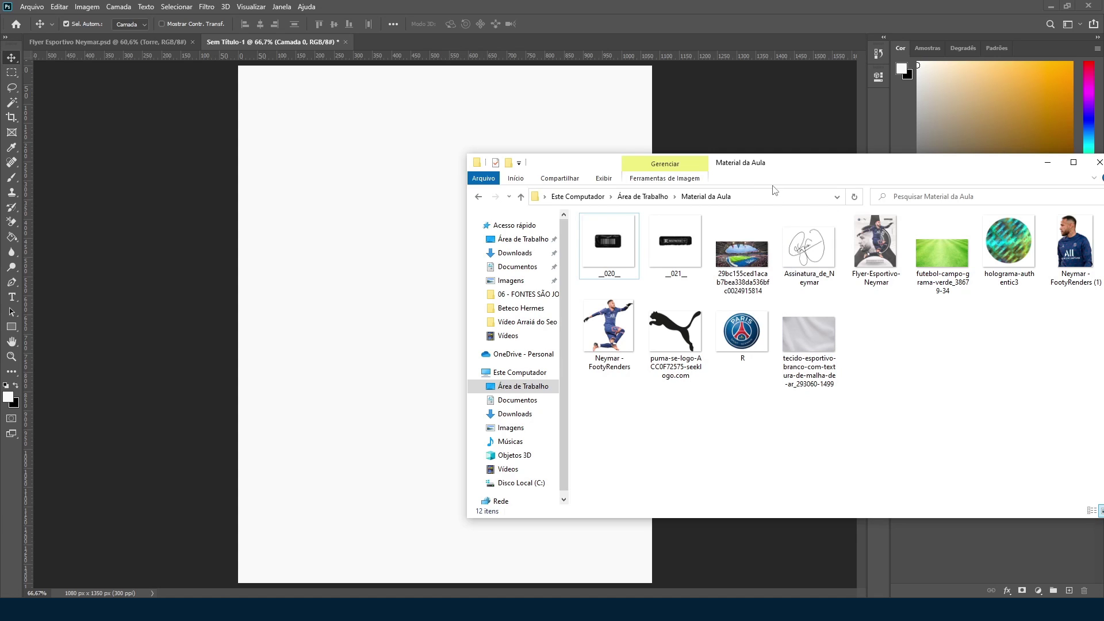
{"action": "left_click_drag", "start_coordinate": [591, 168], "coordinate": [655, 176]}
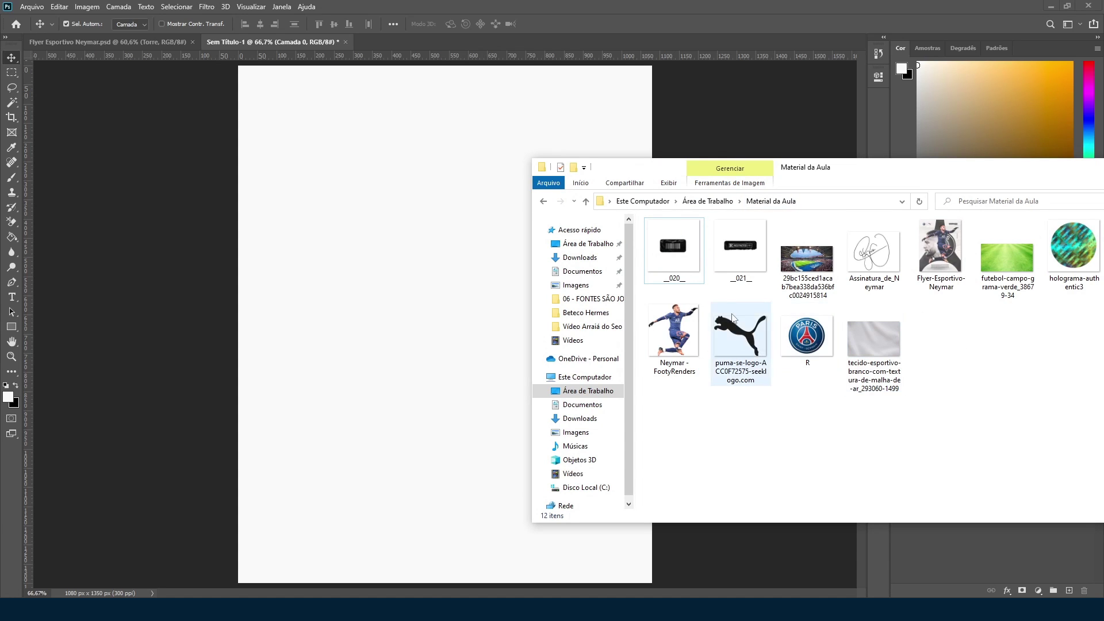
{"action": "mouse_move", "coordinate": [880, 169]}
{"action": "left_mouse_down"}
{"action": "mouse_move", "coordinate": [761, 173]}
{"action": "mouse_move", "coordinate": [870, 169]}
{"action": "left_mouse_up"}
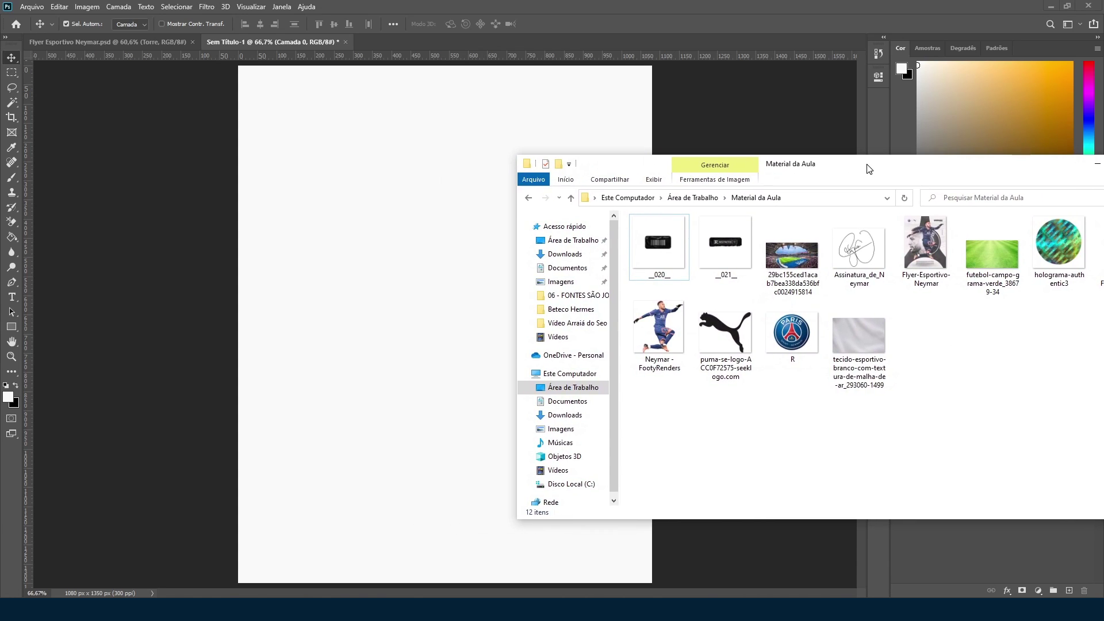
{"action": "left_click_drag", "start_coordinate": [792, 334], "coordinate": [498, 317]}
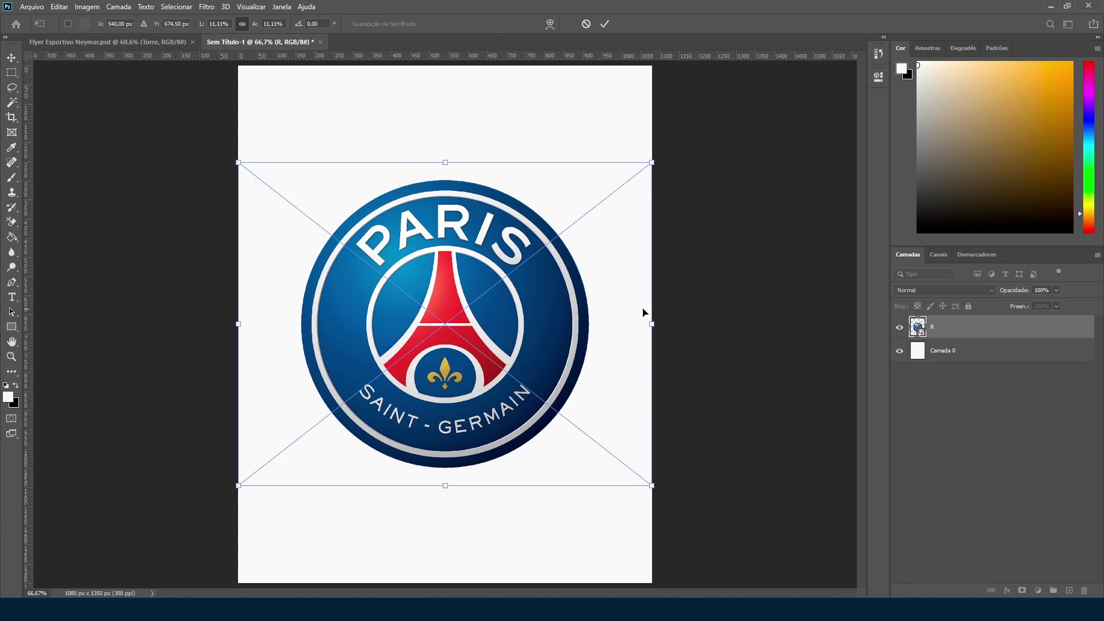
{"action": "left_click_drag", "start_coordinate": [651, 324], "coordinate": [747, 281]}
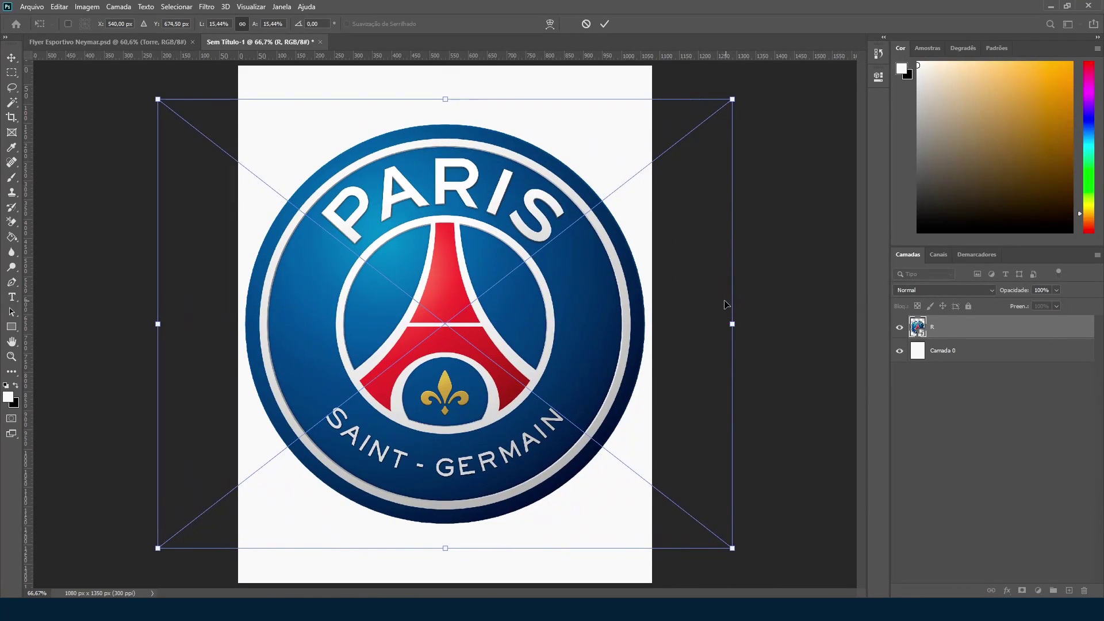
{"action": "key", "text": "Return"}
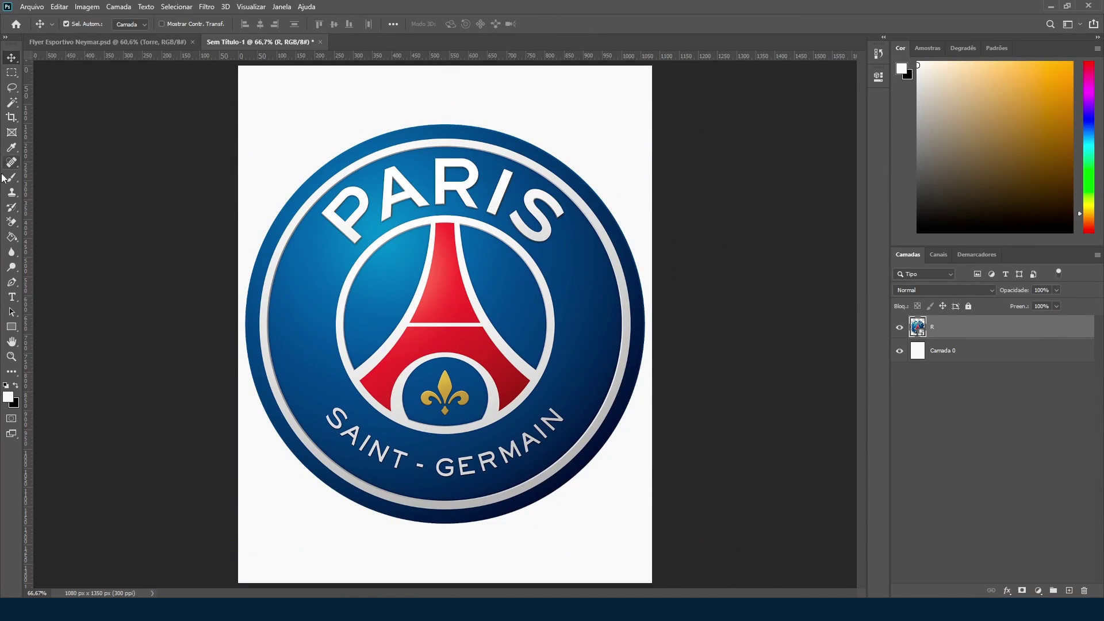
Step: Select the crest's red tower pieces with the Magic Wand at tolerance 50, copy them to a new layer, and hide the crest layer
{"action": "left_click", "coordinate": [12, 103]}
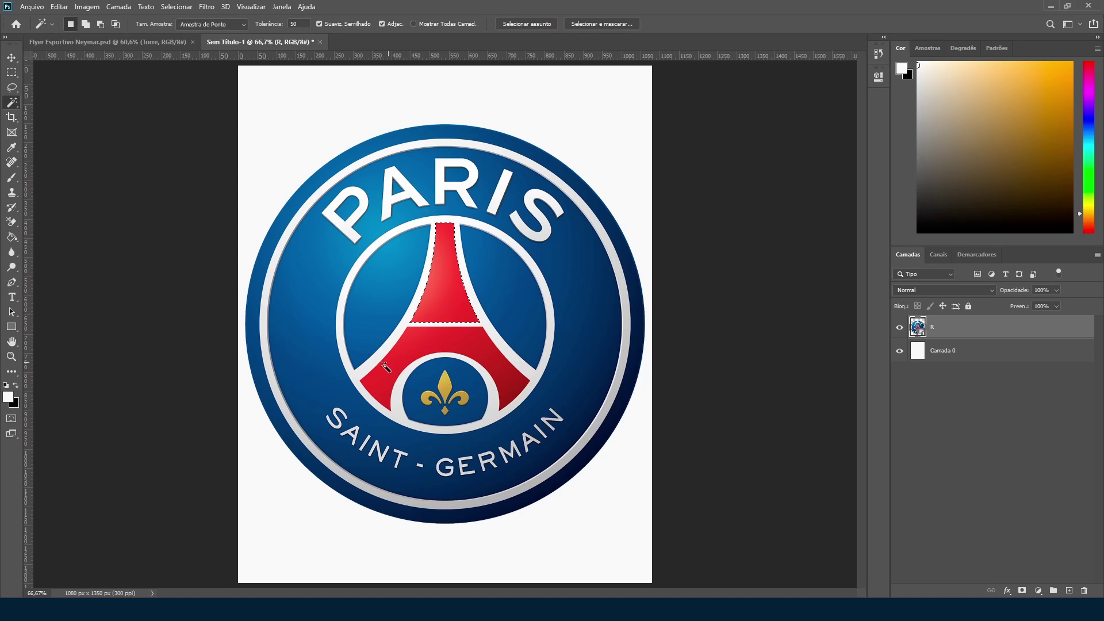
{"action": "double_click", "coordinate": [303, 24]}
{"action": "key", "text": "shift"}
{"action": "left_click", "coordinate": [503, 393], "text": "shift"}
{"action": "key", "text": "ctrl+j"}
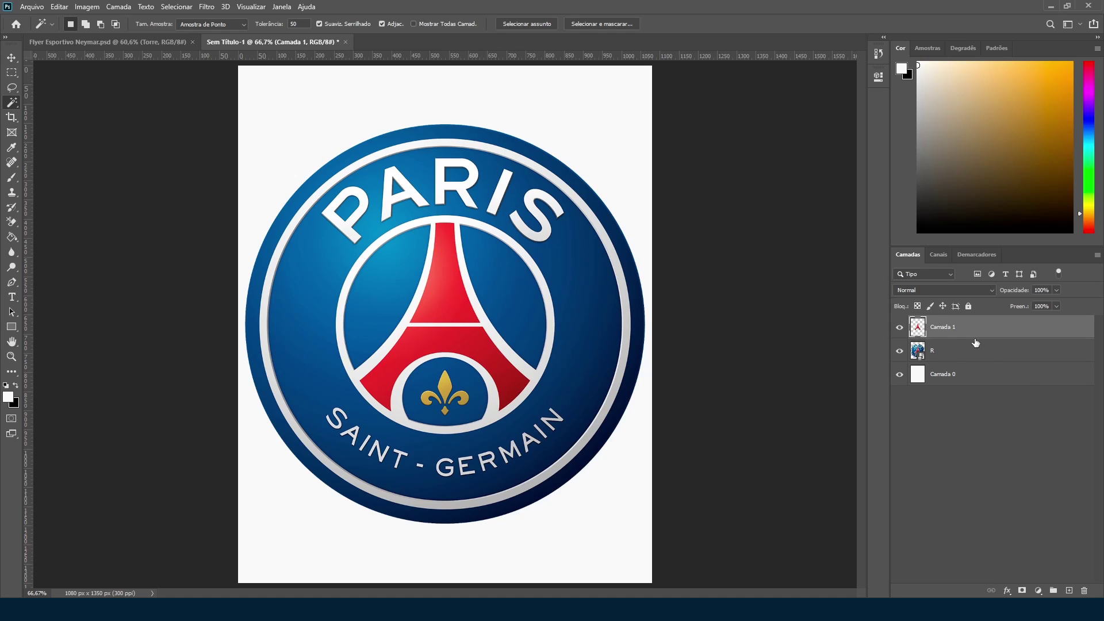
{"action": "left_click", "coordinate": [900, 350]}
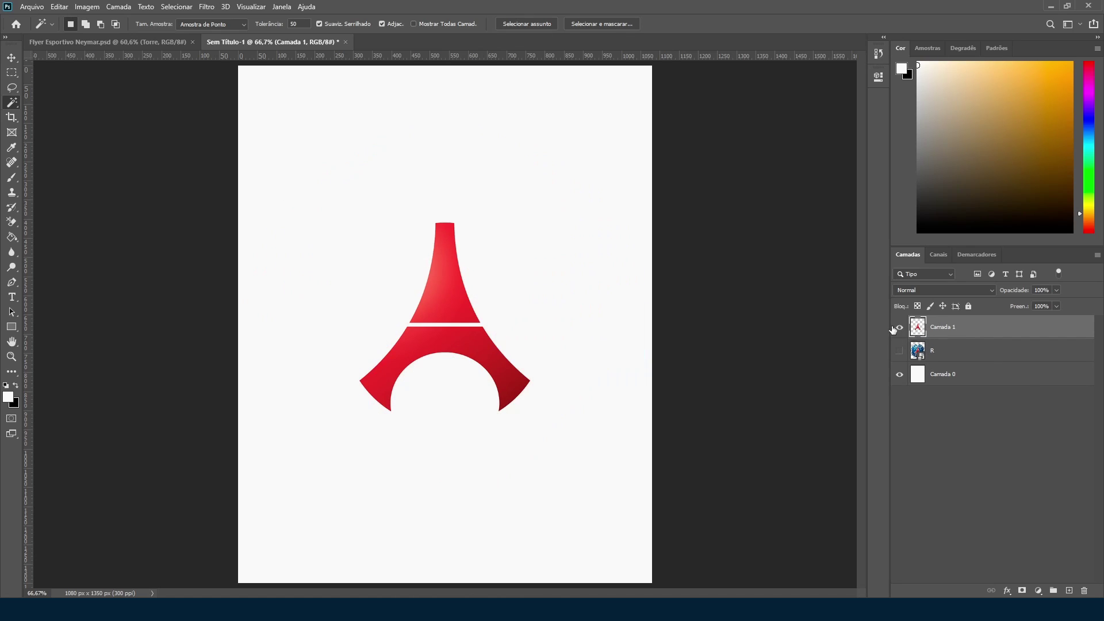
Step: Convert the red tower layer to a smart object and enlarge it until it spans the full canvas
{"action": "left_click", "coordinate": [12, 58]}
{"action": "right_click", "coordinate": [944, 332]}
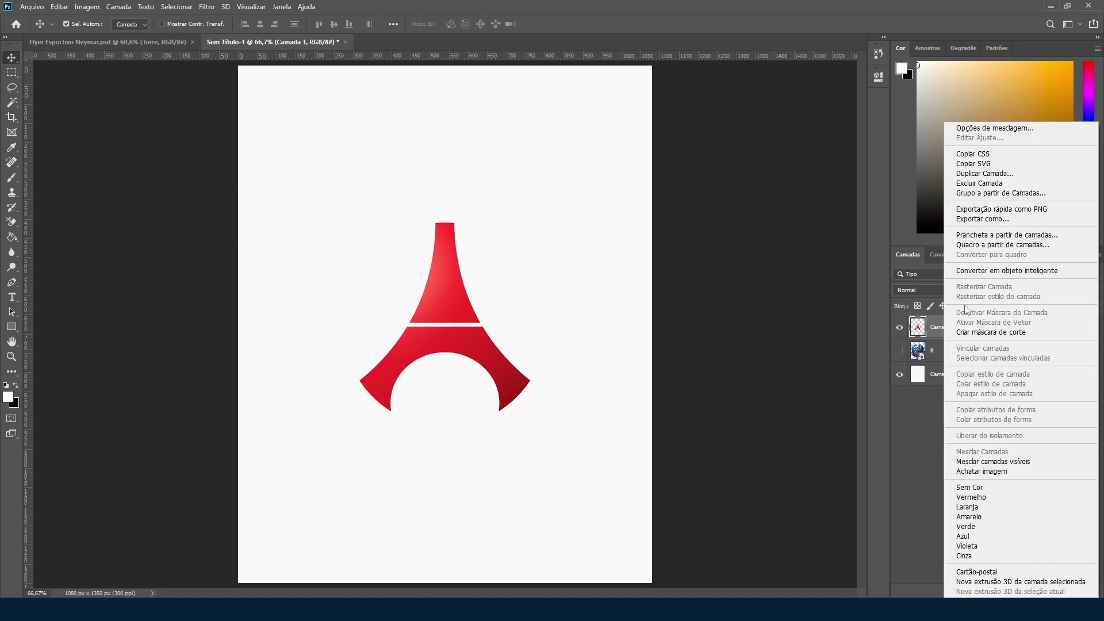
{"action": "left_click", "coordinate": [982, 272]}
{"action": "key", "text": "ctrl+t"}
{"action": "left_click_drag", "start_coordinate": [530, 317], "coordinate": [740, 322]}
{"action": "key", "text": "Return"}
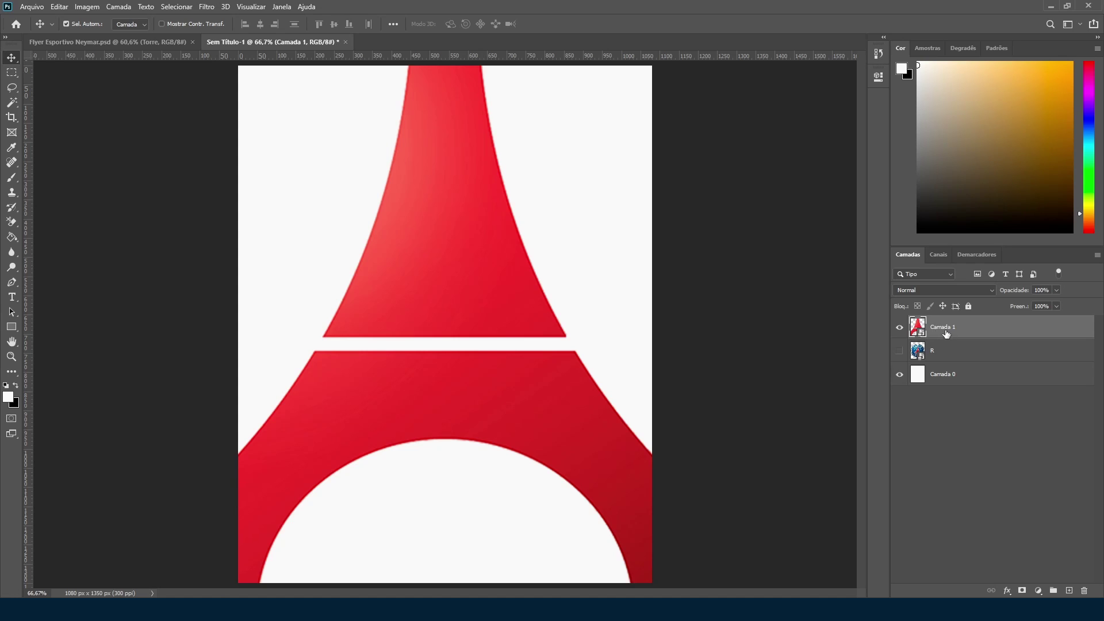
Step: Apply a Color Overlay effect to the tower layer with colour #2b2b2b, Normal blend mode and 100% opacity
{"action": "left_click", "coordinate": [1007, 590]}
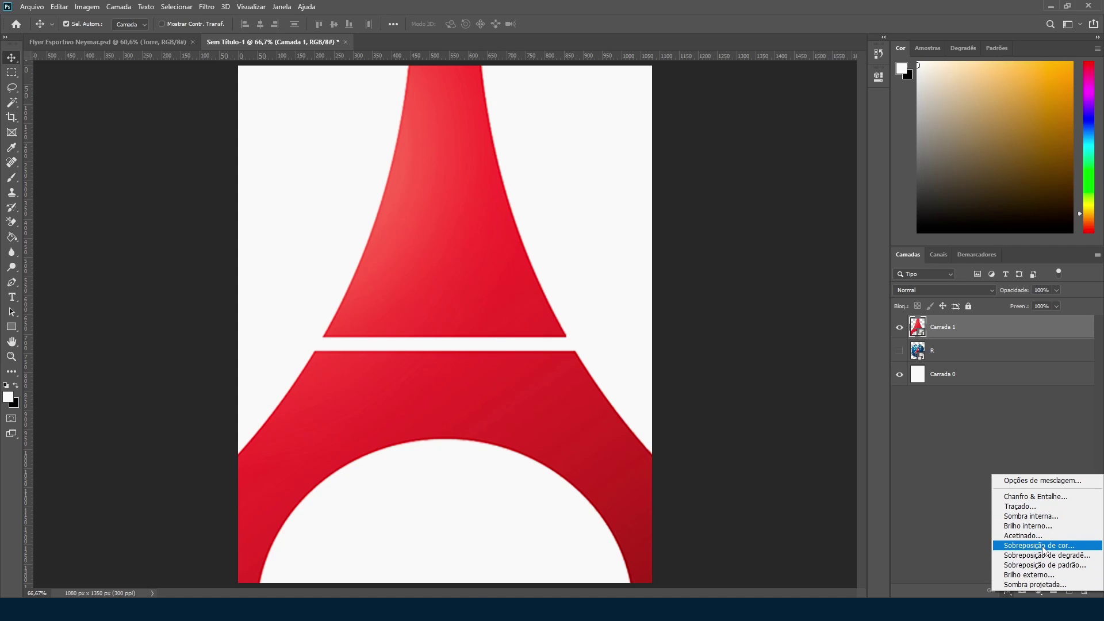
{"action": "left_click", "coordinate": [1043, 545]}
{"action": "left_click", "coordinate": [886, 156]}
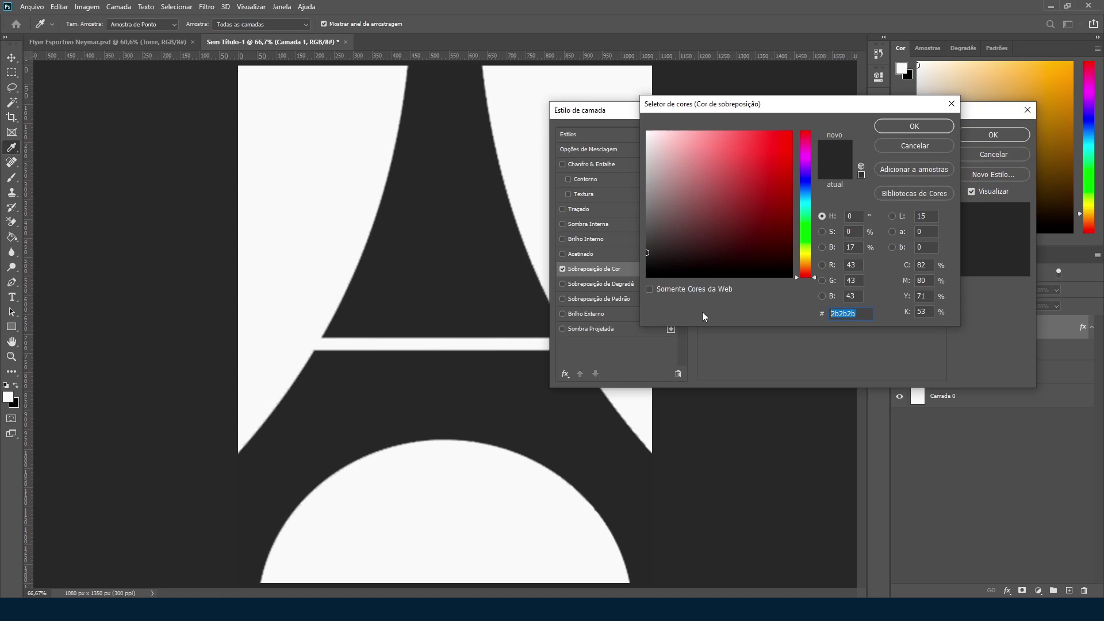
{"action": "left_click", "coordinate": [905, 126]}
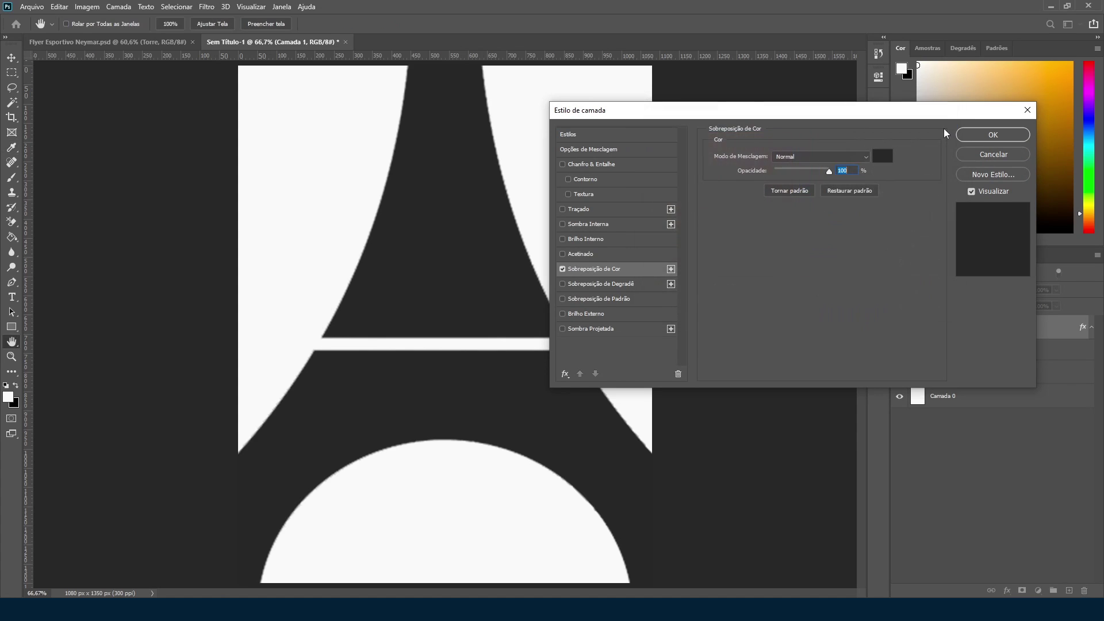
{"action": "left_click", "coordinate": [993, 134]}
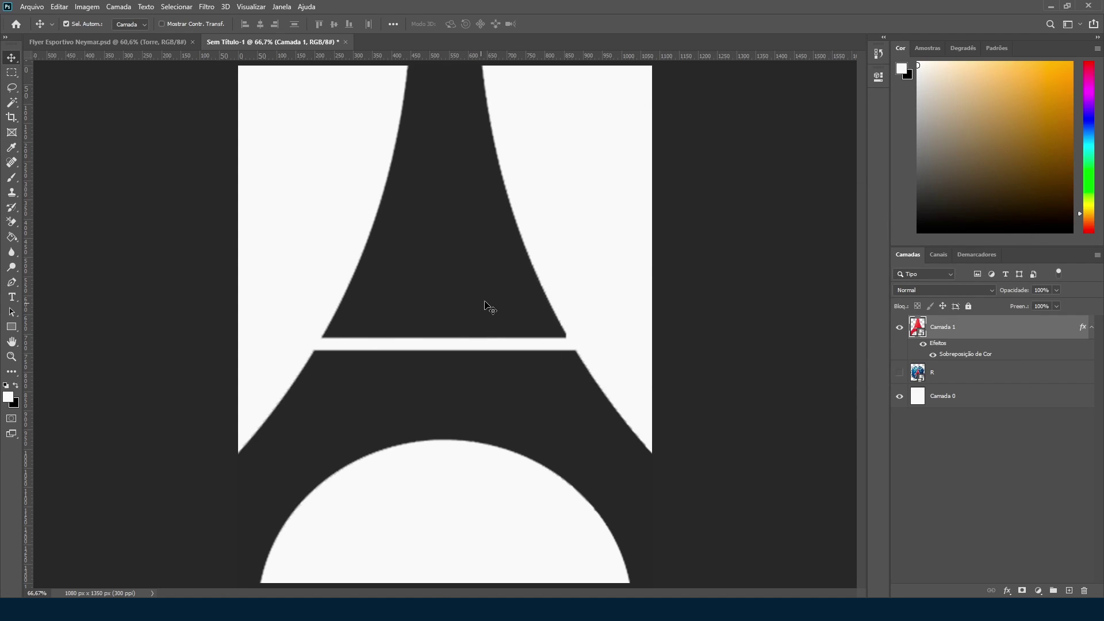
Step: Place the white sports fabric texture (tecido-esportivo-branco) from the Material da Aula folder on the canvas, above the tower layer
{"action": "key", "text": "alt+Tab"}
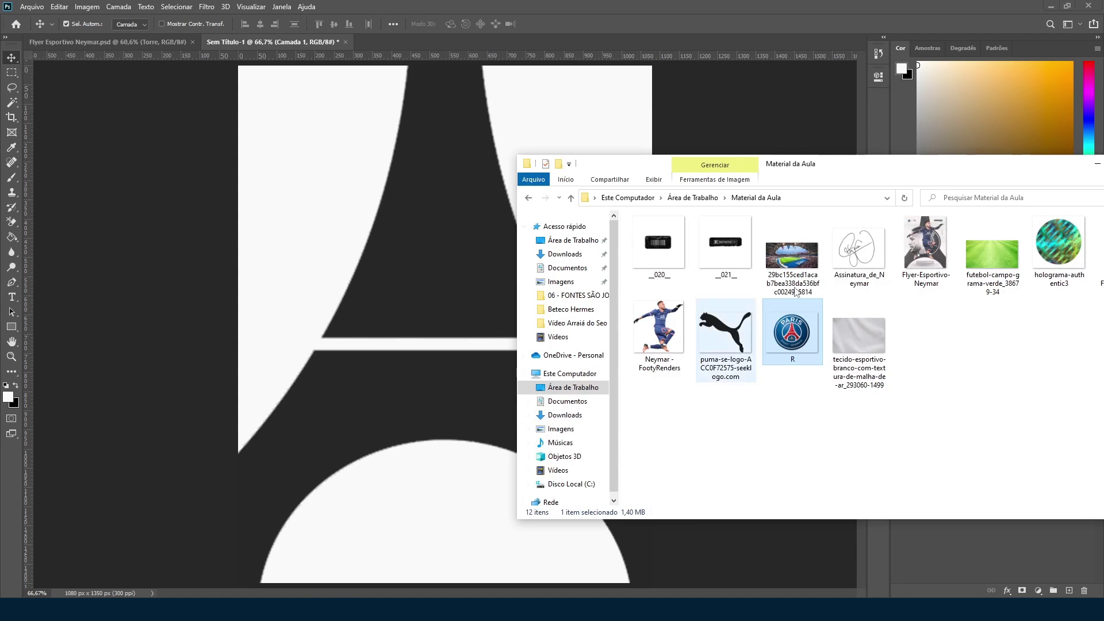
{"action": "left_click_drag", "start_coordinate": [859, 336], "coordinate": [433, 288]}
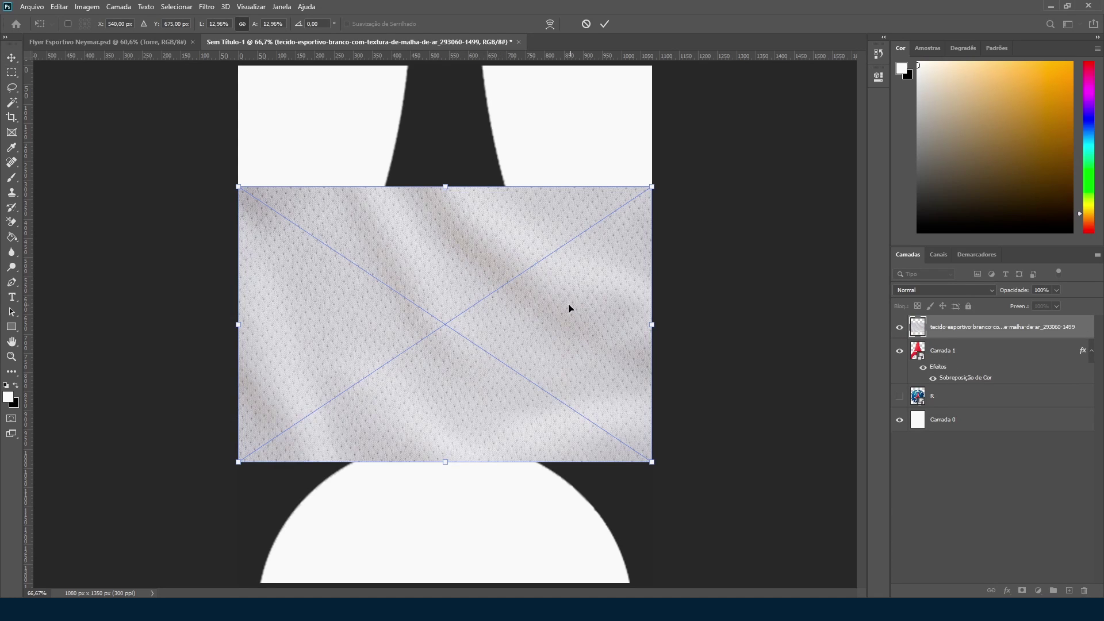
{"action": "key", "text": "Return"}
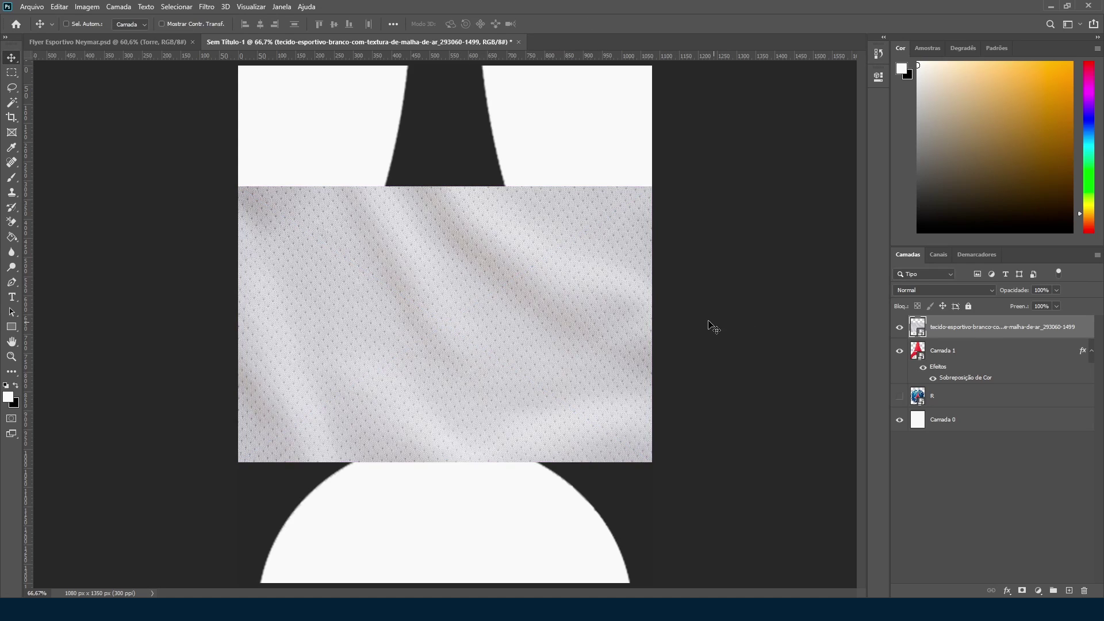
Step: Scale the fabric texture down, rotate it 90° counterclockwise, and position it over the upper left part of the canvas
{"action": "key", "text": "ctrl+t"}
{"action": "left_click_drag", "start_coordinate": [651, 185], "coordinate": [611, 214]}
{"action": "left_click_drag", "start_coordinate": [524, 312], "coordinate": [526, 237]}
{"action": "left_click_drag", "start_coordinate": [622, 131], "coordinate": [352, 104]}
{"action": "left_click_drag", "start_coordinate": [409, 234], "coordinate": [353, 234]}
{"action": "key", "text": "Return"}
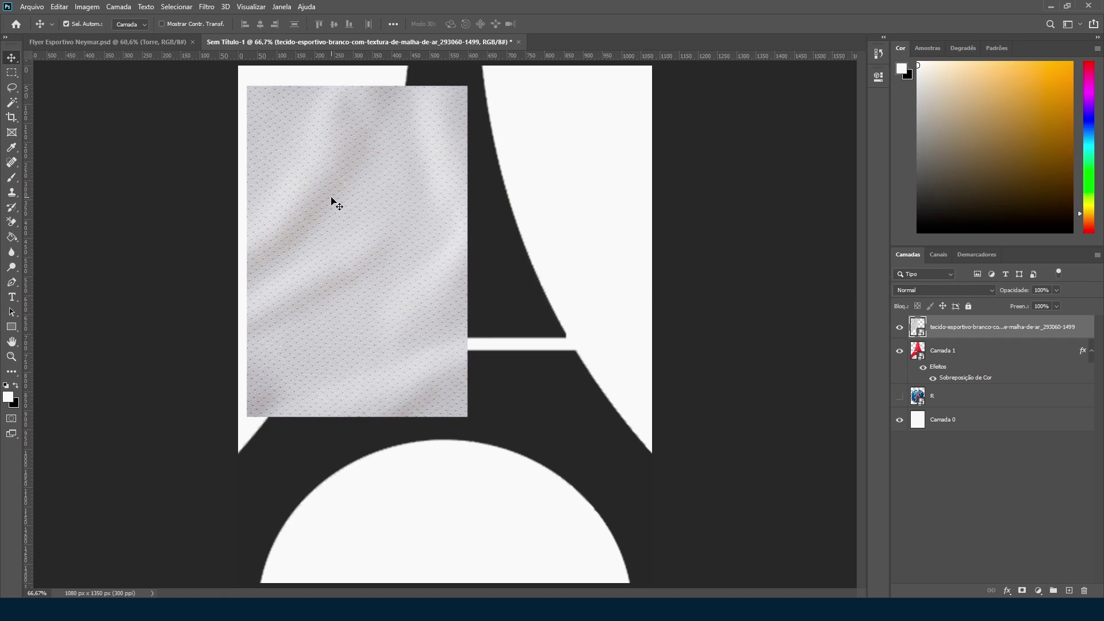
Step: Duplicate the fabric texture overlapping the original on its right, and mask the seam between them with a soft 175 px black brush
{"action": "left_click_drag", "start_coordinate": [323, 197], "coordinate": [483, 208]}
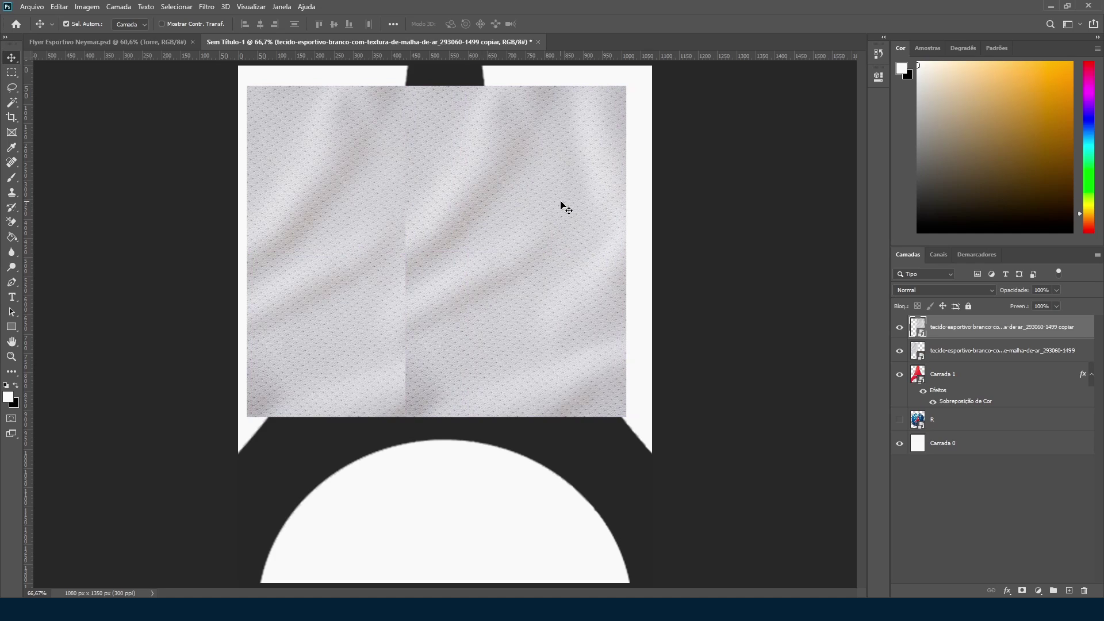
{"action": "left_click", "coordinate": [1023, 591]}
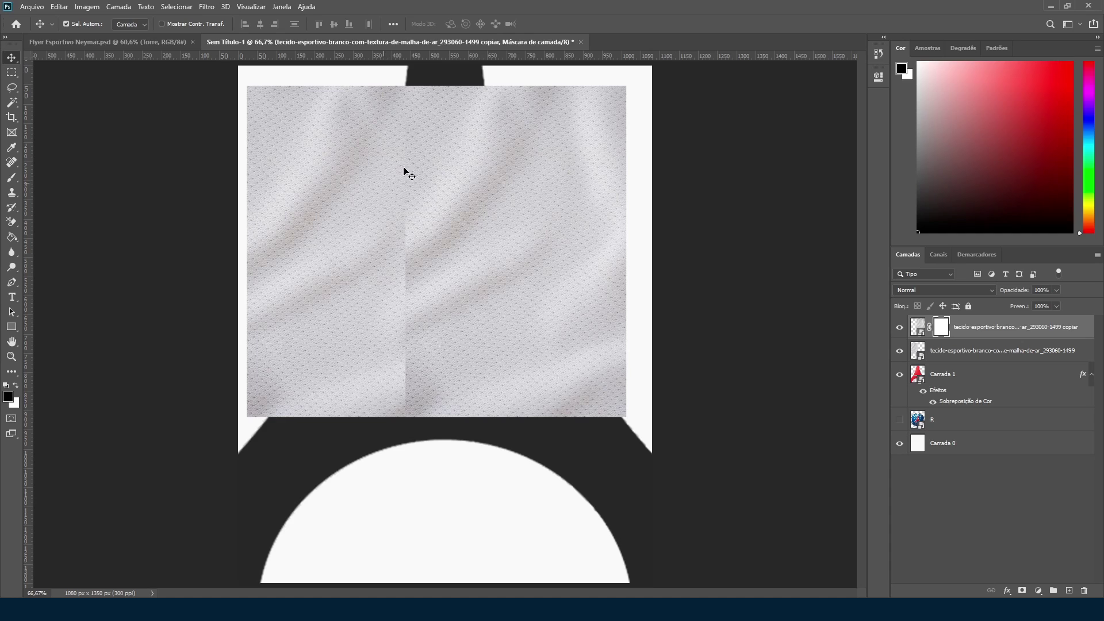
{"action": "key", "text": "b"}
{"action": "key", "text": "bracketleft"}
{"action": "key", "text": "bracketleft"}
{"action": "key", "text": "bracketleft"}
{"action": "key", "text": "bracketleft"}
{"action": "key", "text": "bracketleft"}
{"action": "key", "text": "bracketleft"}
{"action": "key", "text": "bracketleft"}
{"action": "key", "text": "bracketleft"}
{"action": "key", "text": "bracketleft"}
{"action": "key", "text": "bracketleft"}
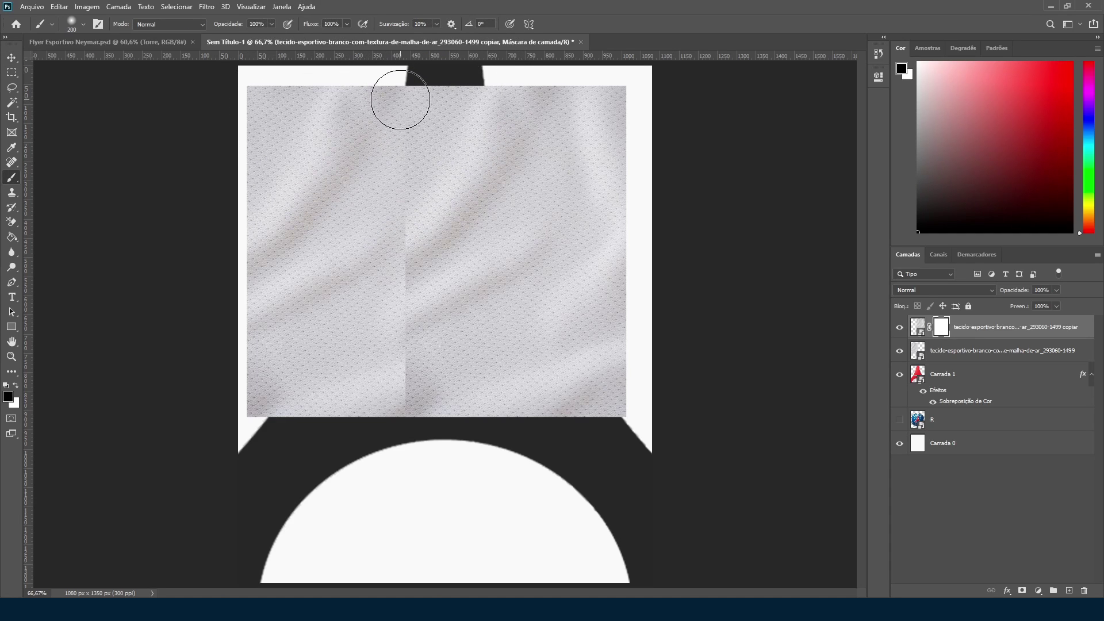
{"action": "key", "text": "bracketleft"}
{"action": "key", "text": "bracketright"}
{"action": "key", "text": "bracketright"}
{"action": "key", "text": "bracketright"}
{"action": "key", "text": "bracketright"}
{"action": "key", "text": "bracketleft"}
{"action": "key", "text": "bracketleft"}
{"action": "key", "text": "bracketleft"}
{"action": "key", "text": "bracketleft"}
{"action": "left_click", "coordinate": [407, 419], "text": "shift"}
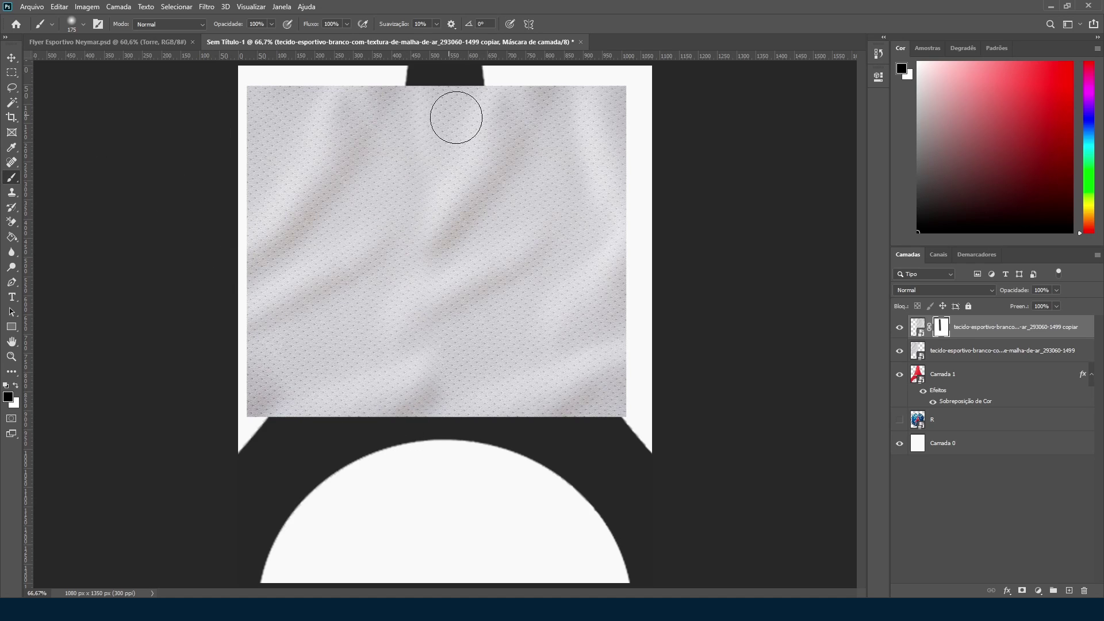
{"action": "key", "text": "v"}
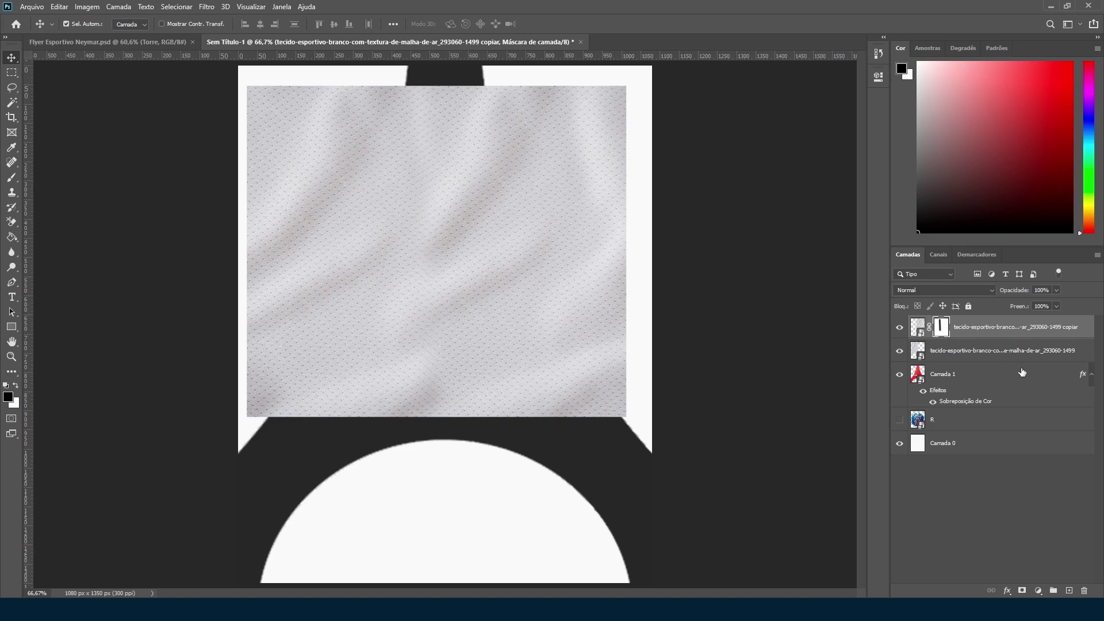
Step: Combine both fabric texture layers into a single smart object
{"action": "left_click", "coordinate": [948, 354], "text": "shift"}
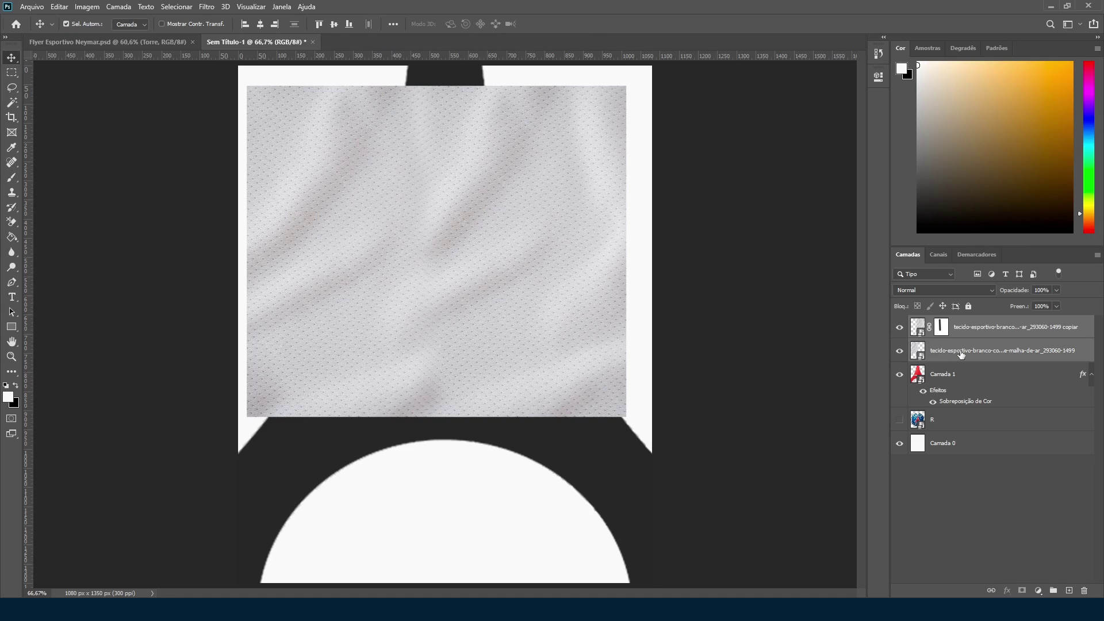
{"action": "right_click", "coordinate": [961, 354]}
{"action": "left_click", "coordinate": [843, 220]}
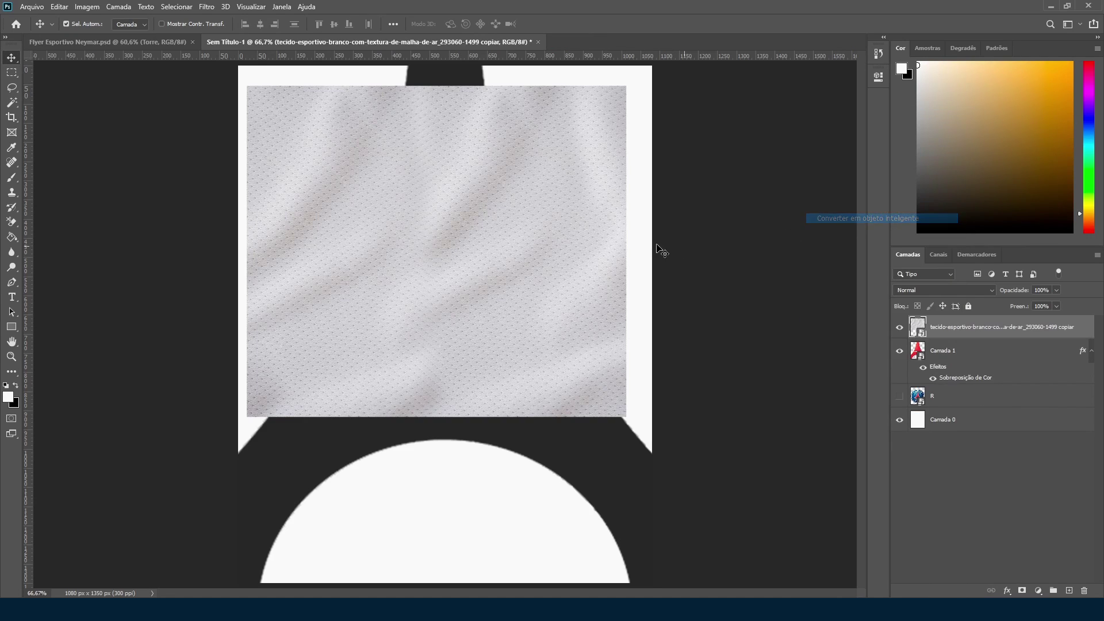
Step: Duplicate the combined fabric texture downward to cover the lower canvas, and mask the horizontal seam with a soft 175 px black brush
{"action": "left_click_drag", "start_coordinate": [510, 229], "coordinate": [540, 401]}
{"action": "key", "text": "ctrl"}
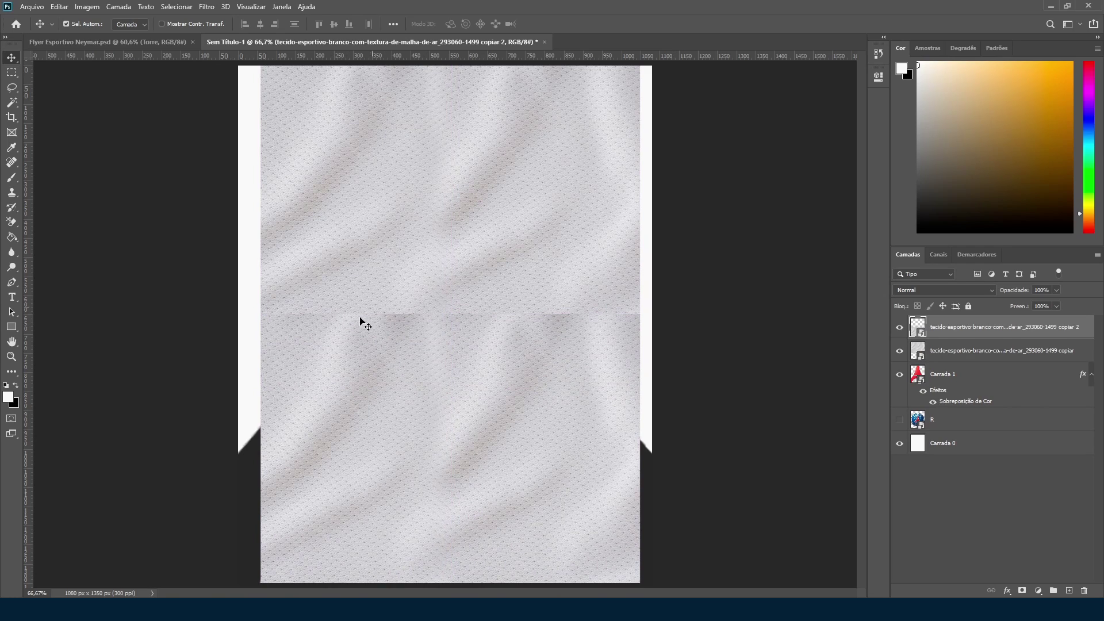
{"action": "left_click", "coordinate": [1026, 592]}
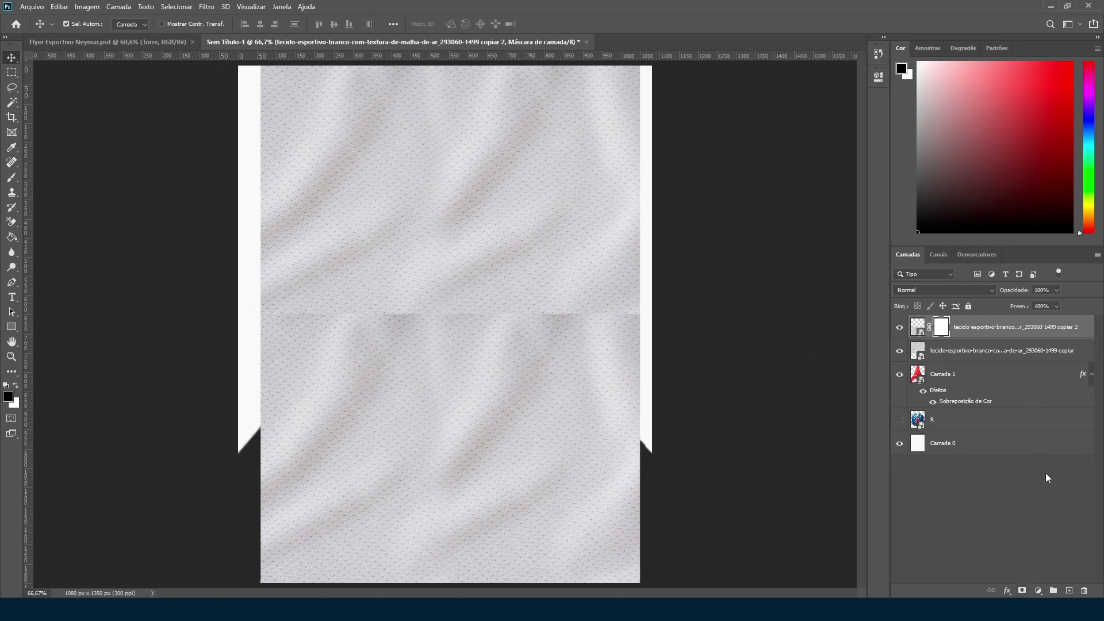
{"action": "key", "text": "b"}
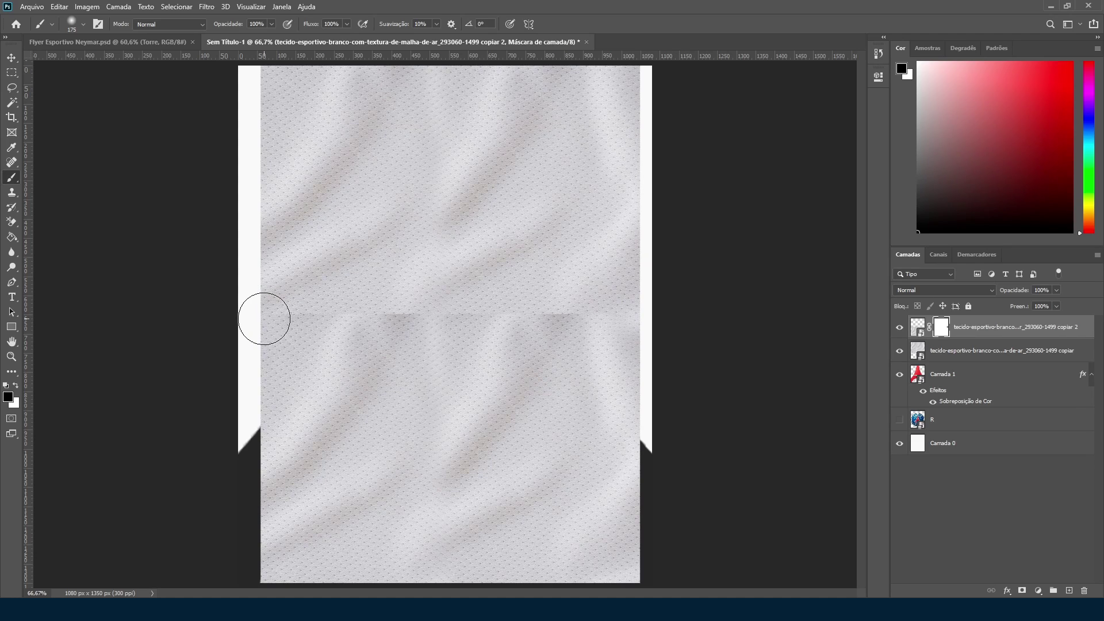
{"action": "left_click", "coordinate": [264, 319], "text": "shift"}
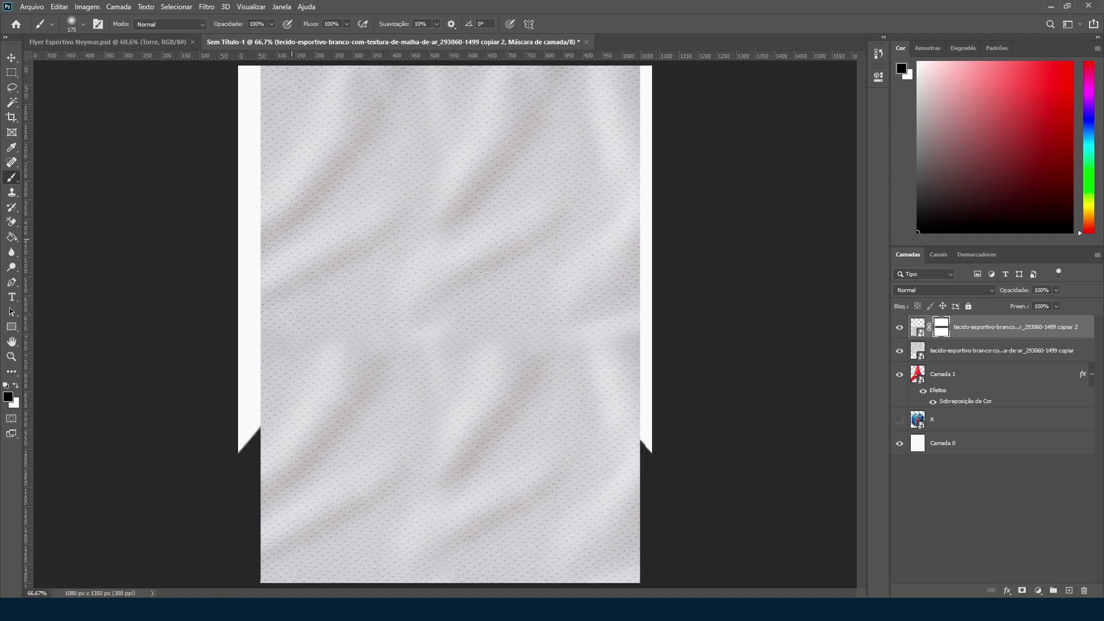
Step: Combine the upper and lower fabric texture layers, including the seam mask, into one smart object
{"action": "left_click", "coordinate": [950, 352], "text": "shift"}
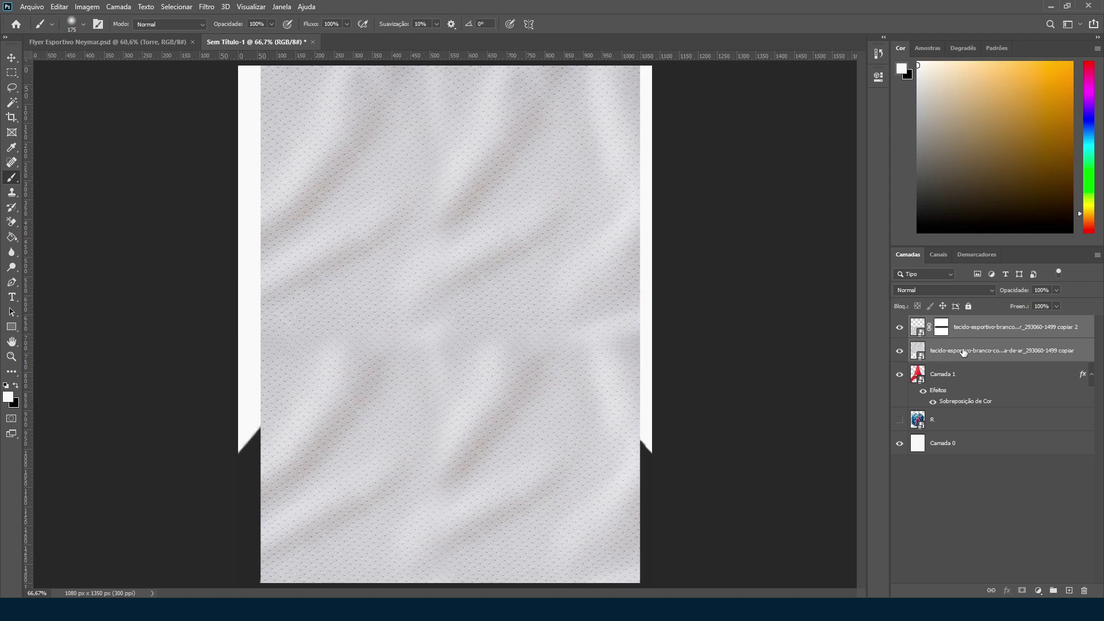
{"action": "right_click", "coordinate": [960, 350]}
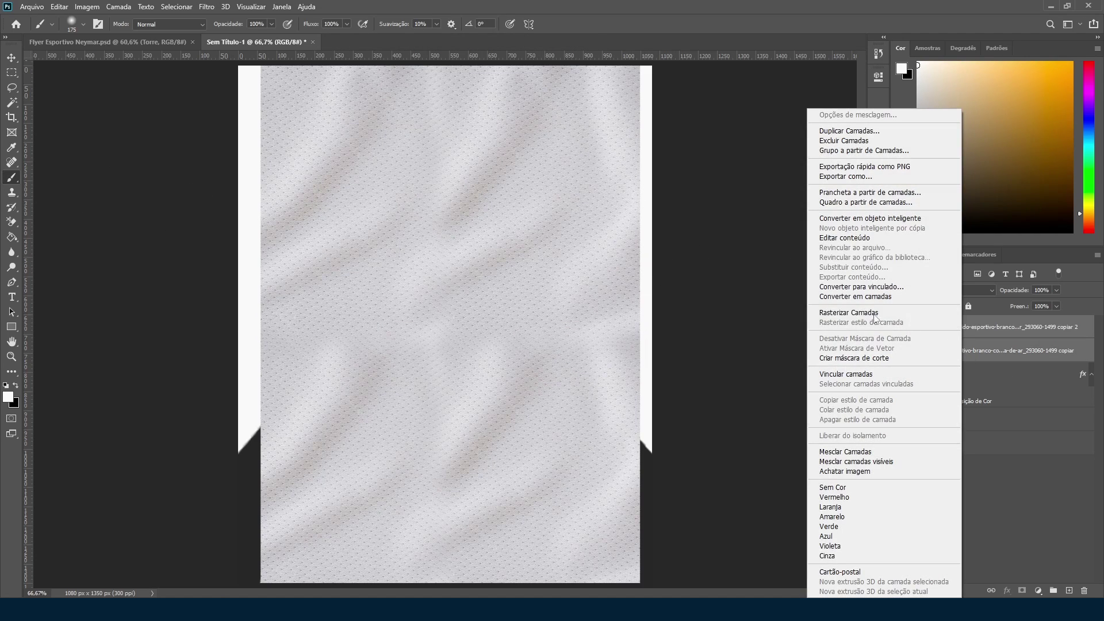
{"action": "left_click", "coordinate": [856, 219]}
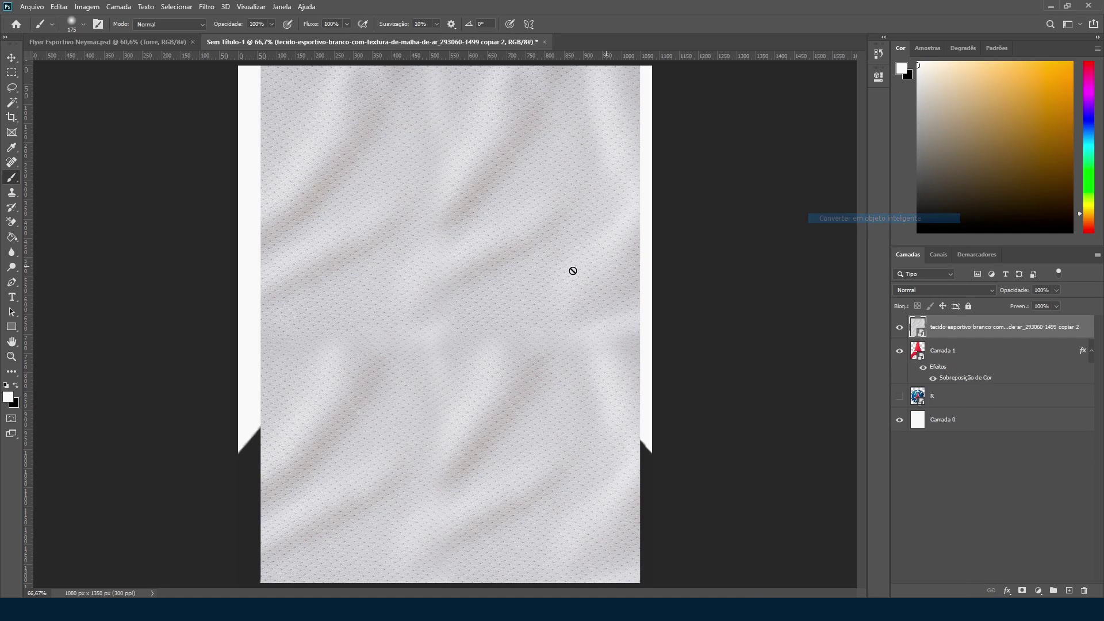
Step: Scale the merged fabric texture proportionally from its centre to 125.76% so it covers the whole canvas
{"action": "left_click", "coordinate": [9, 55]}
{"action": "key", "text": "ctrl+t"}
{"action": "left_click_drag", "start_coordinate": [643, 349], "coordinate": [690, 362]}
{"action": "key", "text": "alt+shift"}
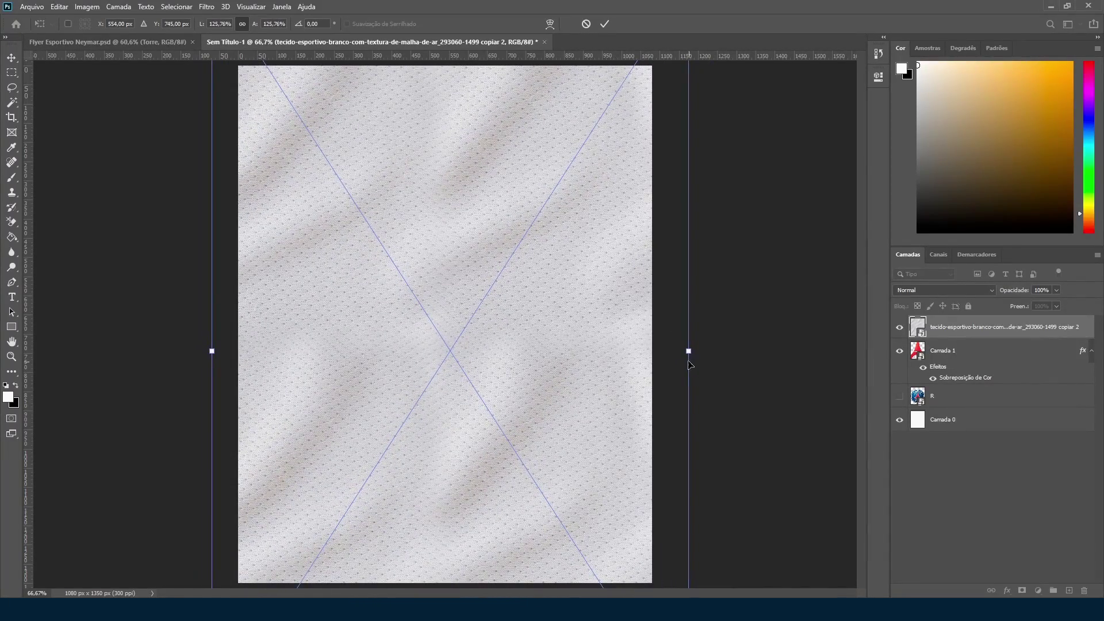
{"action": "key", "text": "Return"}
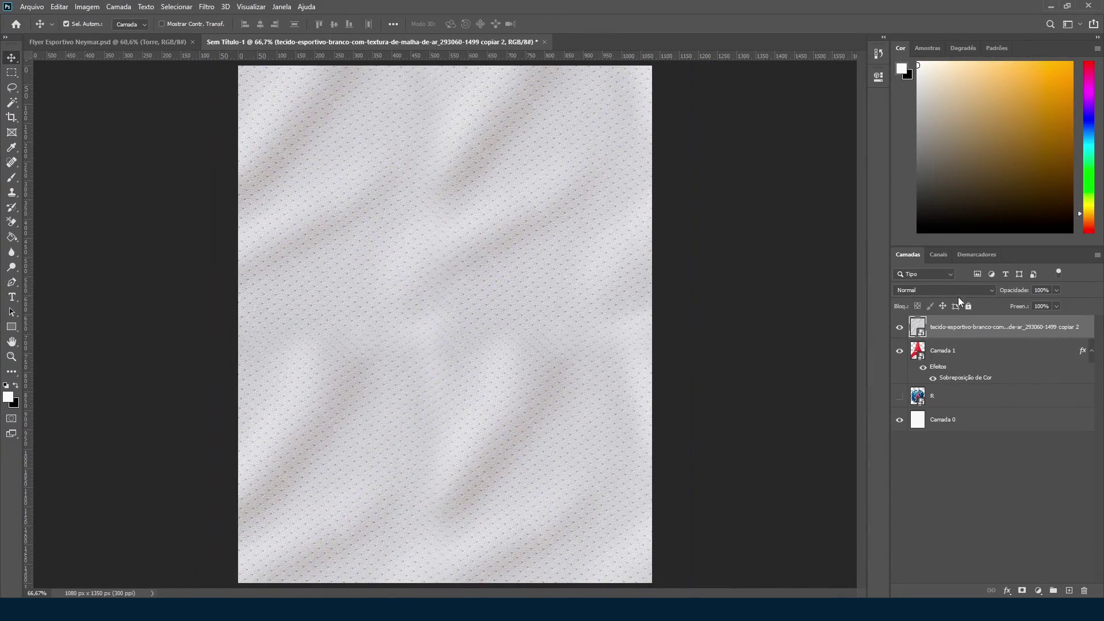
Step: Set the fabric texture's blend mode to Multiplicação and clip it to the tower layer Camada 1
{"action": "left_click", "coordinate": [974, 289]}
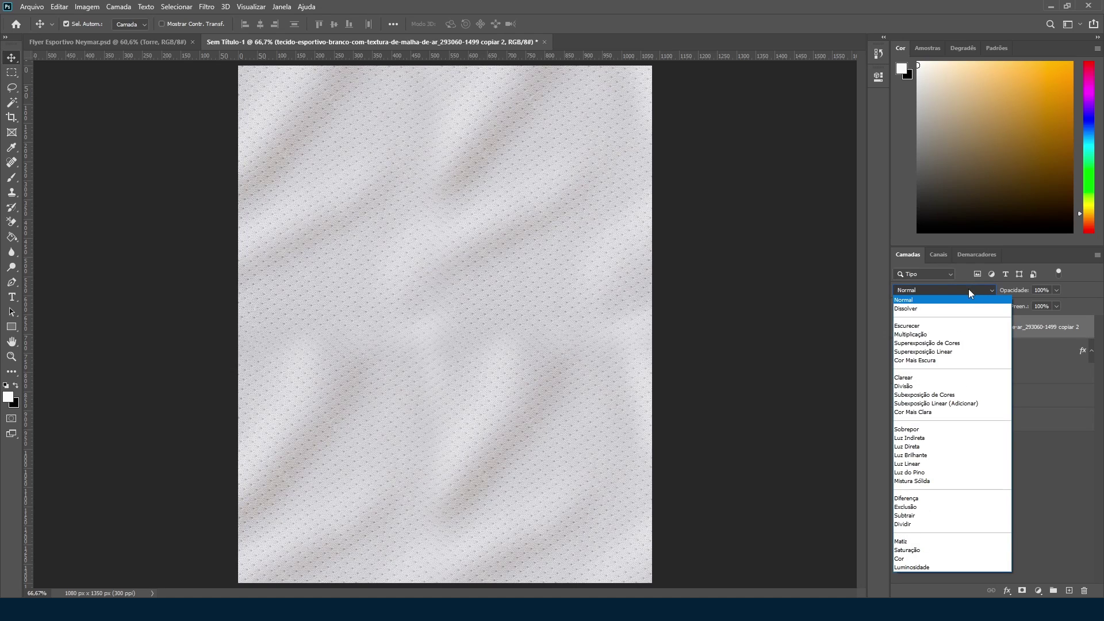
{"action": "left_click", "coordinate": [916, 336]}
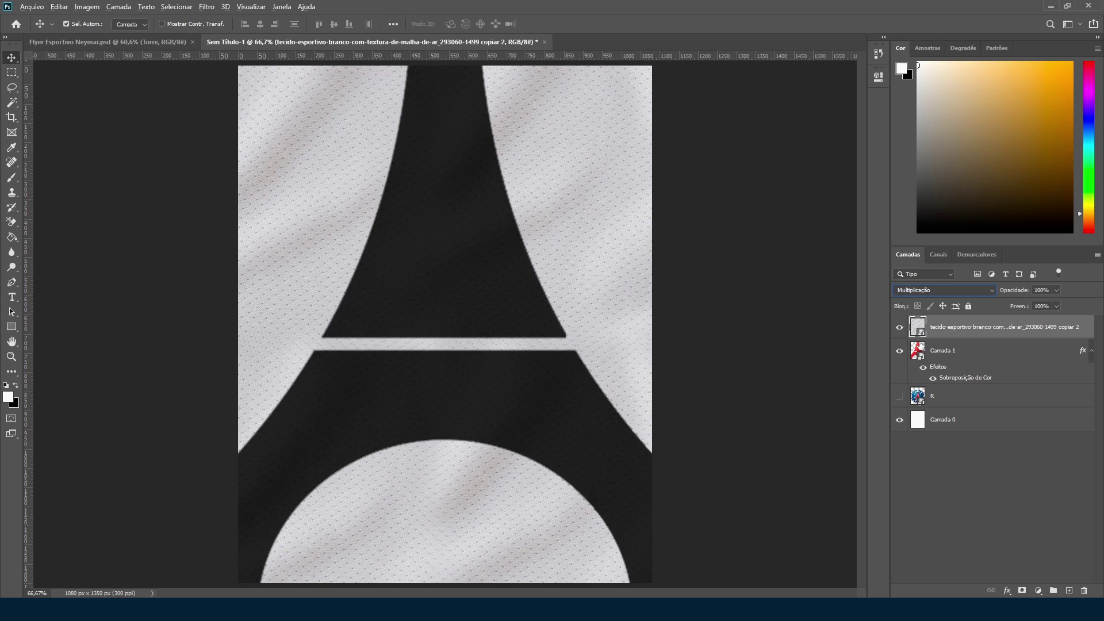
{"action": "left_click", "coordinate": [917, 335], "text": "alt"}
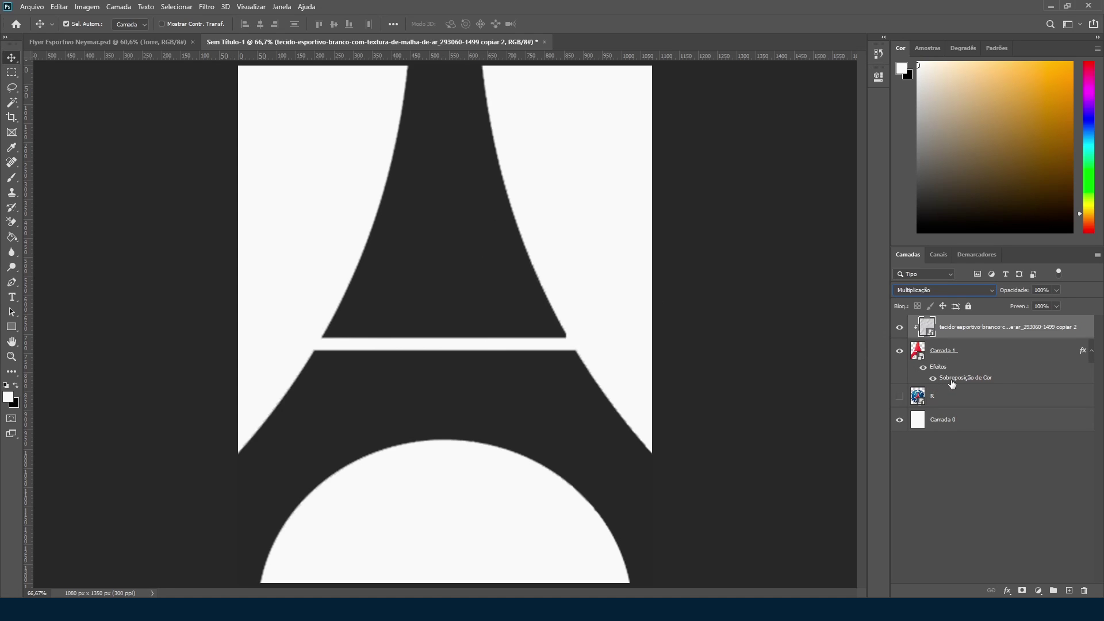
Step: Convert the tower layer Camada 1 with its colour overlay into a smart object
{"action": "left_click", "coordinate": [952, 357]}
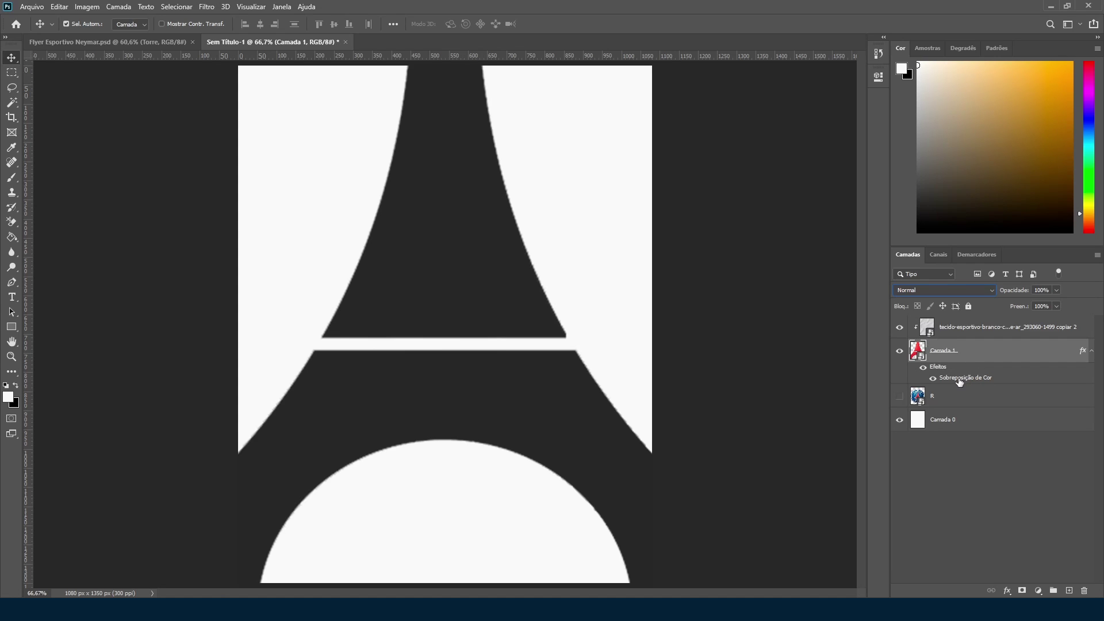
{"action": "right_click", "coordinate": [964, 362]}
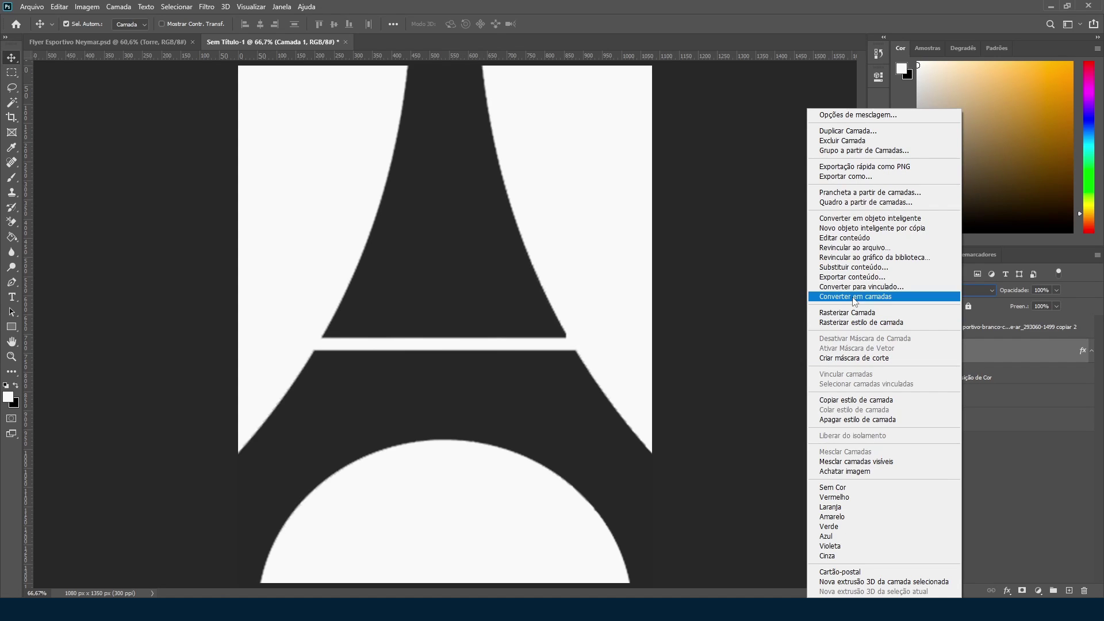
{"action": "left_click", "coordinate": [848, 221]}
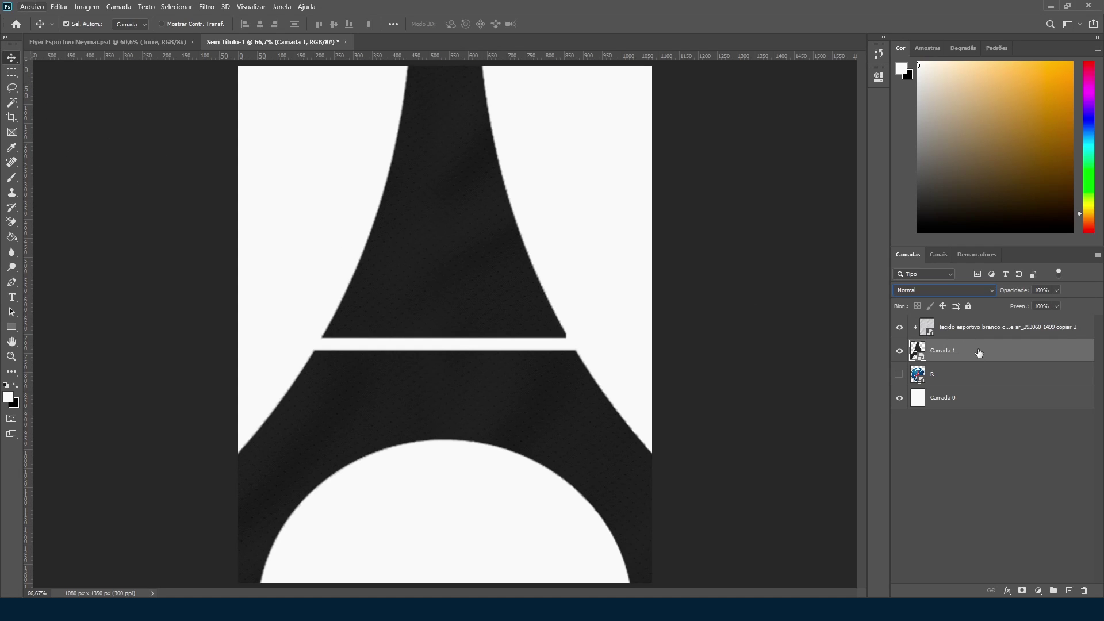
Step: Group the tower layer with its clipped fabric texture, name the group Torre, and toggle its visibility to check it
{"action": "key", "text": "shift+alt+bracketright"}
{"action": "key", "text": "ctrl+g"}
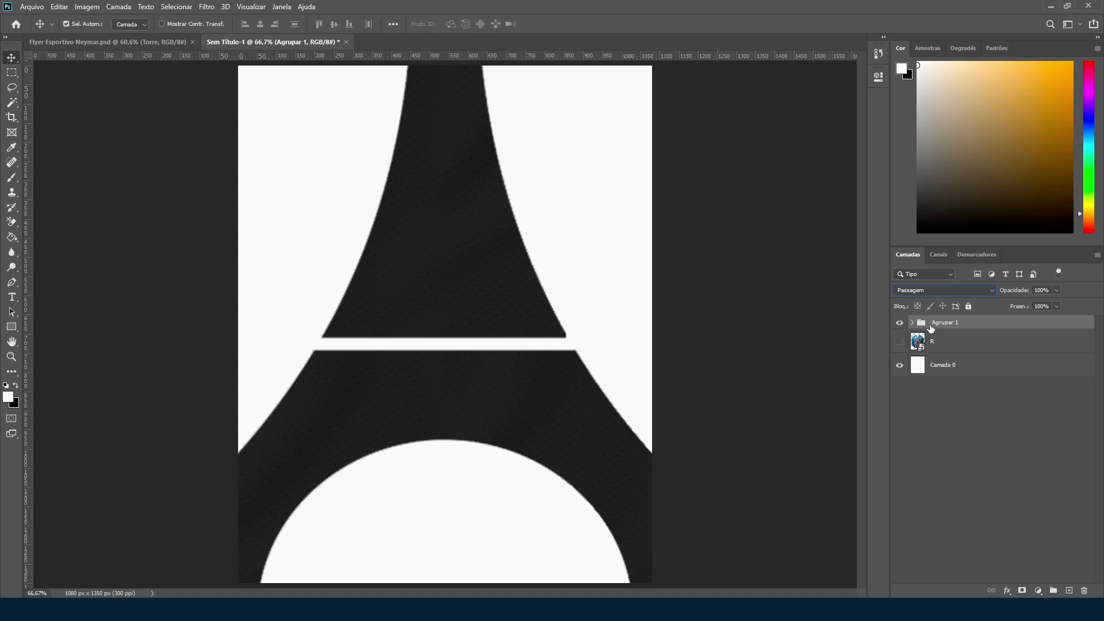
{"action": "double_click", "coordinate": [946, 322]}
{"action": "key", "text": "Return"}
{"action": "left_click", "coordinate": [901, 323]}
{"action": "left_click", "coordinate": [900, 324]}
Step: Place the stadium photo from the file folder above the Torre group, then enlarge and position it to fill the canvas
{"action": "key", "text": "alt+Tab"}
{"action": "left_click_drag", "start_coordinate": [792, 253], "coordinate": [316, 286]}
{"action": "left_click_drag", "start_coordinate": [656, 322], "coordinate": [1095, 258]}
{"action": "scroll", "coordinate": [581, 370], "scroll_direction": "down", "scroll_amount": 5}
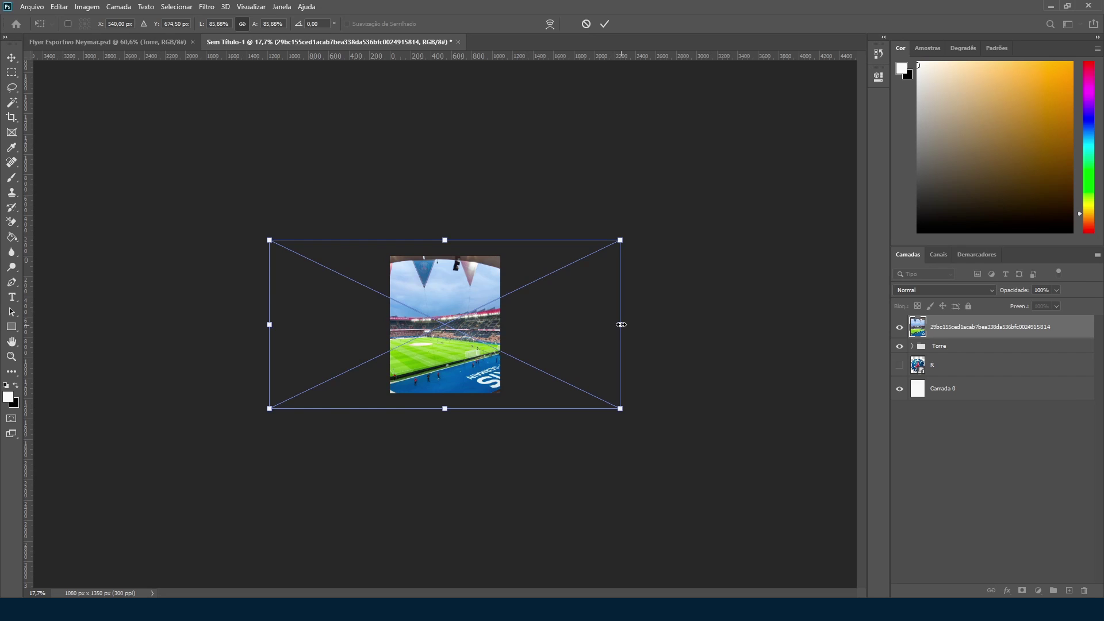
{"action": "left_click_drag", "start_coordinate": [620, 324], "coordinate": [698, 324]}
{"action": "scroll", "coordinate": [490, 368], "scroll_direction": "up", "scroll_amount": 3}
{"action": "left_click_drag", "start_coordinate": [474, 364], "coordinate": [505, 296]}
{"action": "key", "text": "Return"}
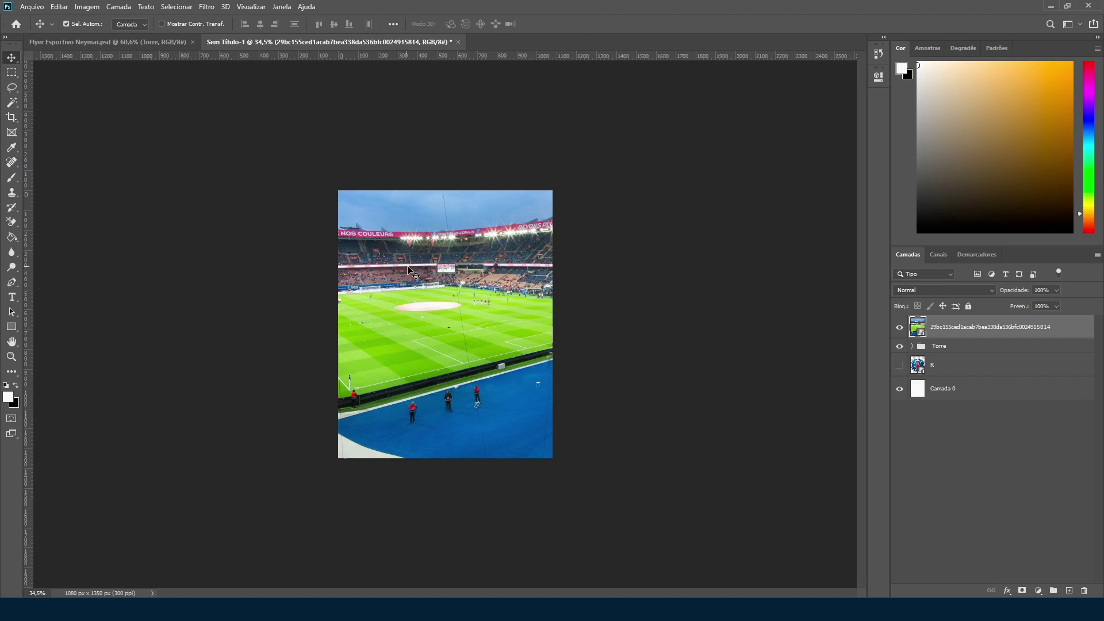
Step: Desaturate the stadium photo with a Matiz/Saturação adjustment, setting Saturação to -100
{"action": "scroll", "coordinate": [422, 228], "scroll_direction": "up", "scroll_amount": 5}
{"action": "scroll", "coordinate": [457, 208], "scroll_direction": "up", "scroll_amount": 2}
{"action": "scroll", "coordinate": [457, 208], "scroll_direction": "down", "scroll_amount": 3}
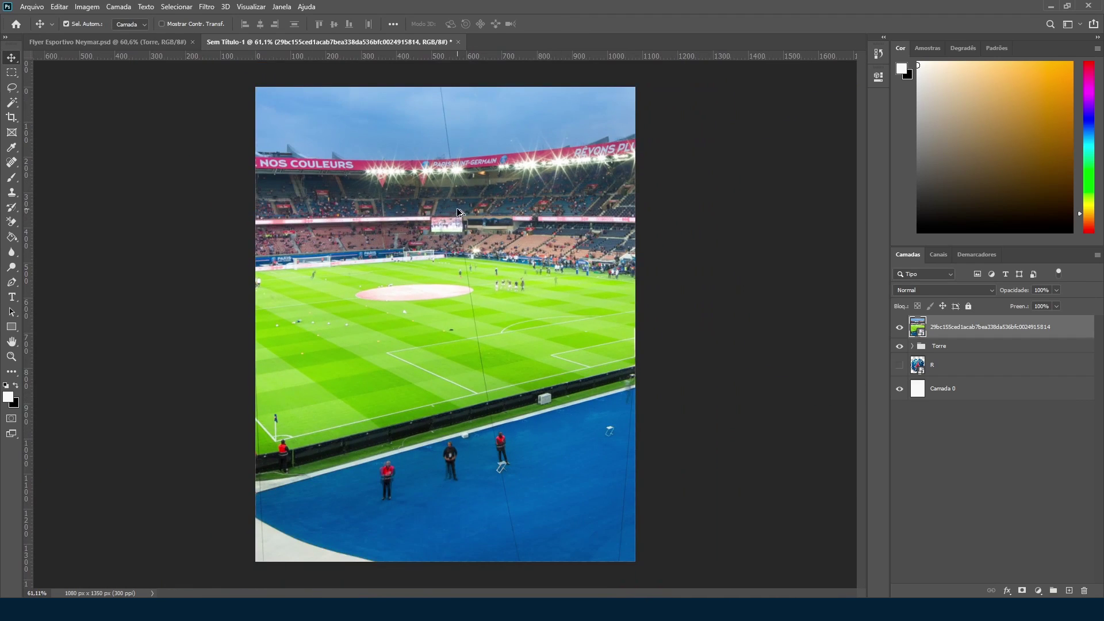
{"action": "scroll", "coordinate": [455, 202], "scroll_direction": "up", "scroll_amount": 1}
{"action": "scroll", "coordinate": [462, 179], "scroll_direction": "down", "scroll_amount": 2}
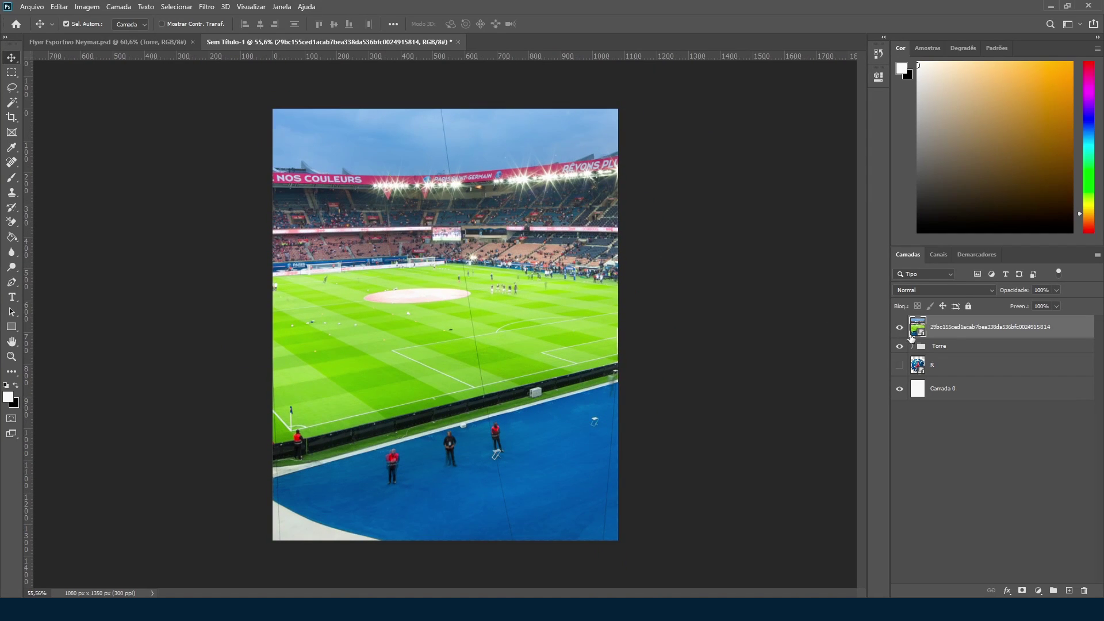
{"action": "key", "text": "ctrl+u"}
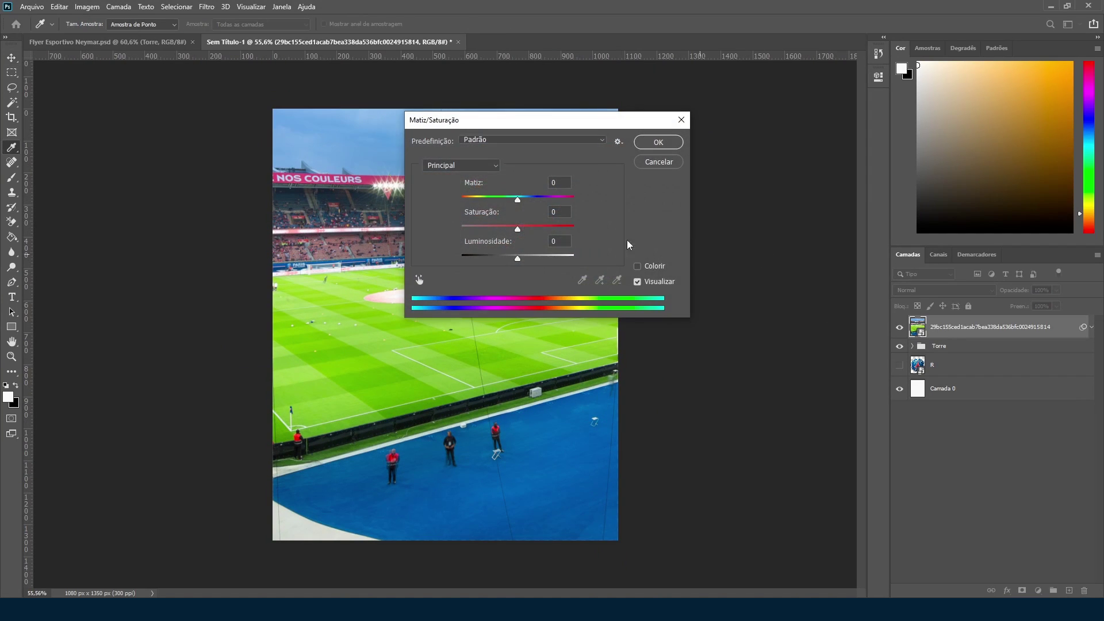
{"action": "left_click_drag", "start_coordinate": [518, 229], "coordinate": [400, 227]}
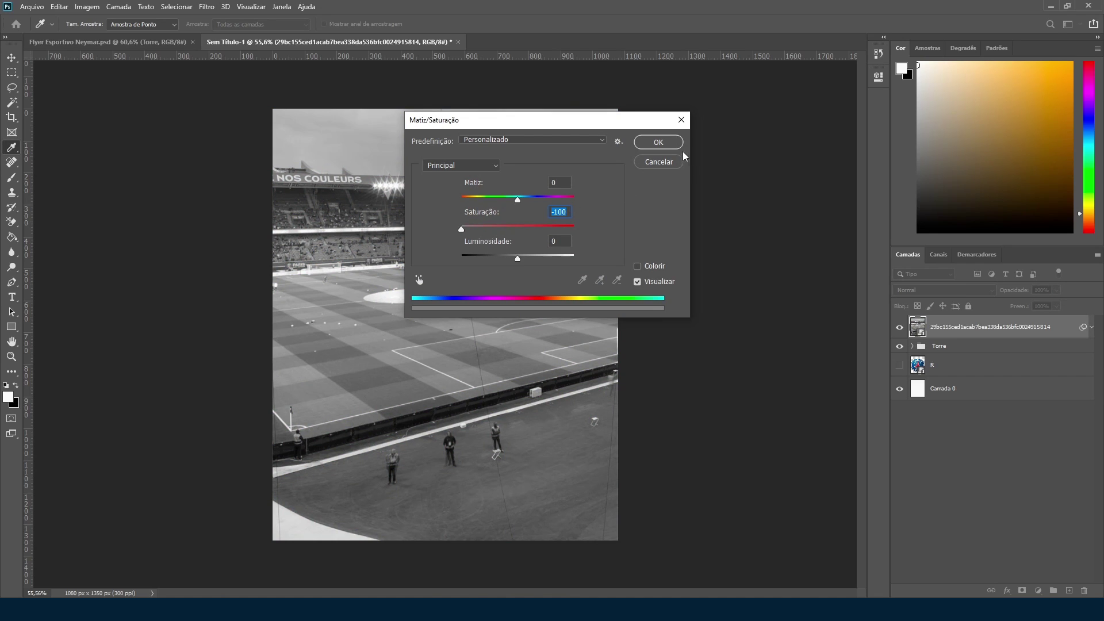
{"action": "left_click", "coordinate": [670, 143]}
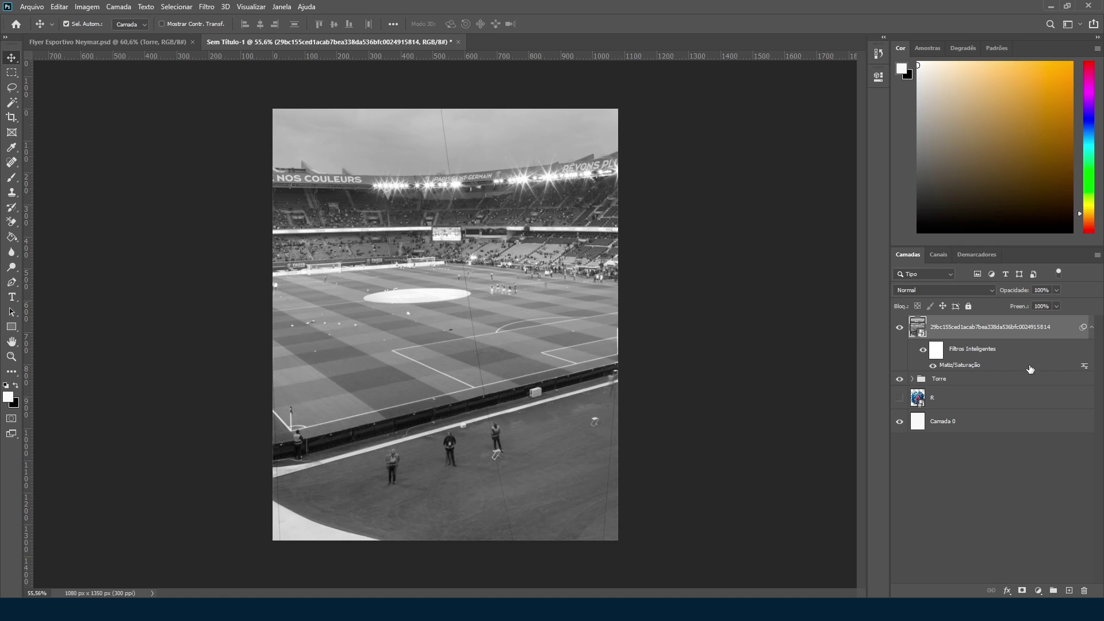
Step: Compare with the finished flyer, then apply a Camera Raw filter to the stadium photo with Claridade +73 and Exposição +0,90
{"action": "left_click", "coordinate": [100, 45]}
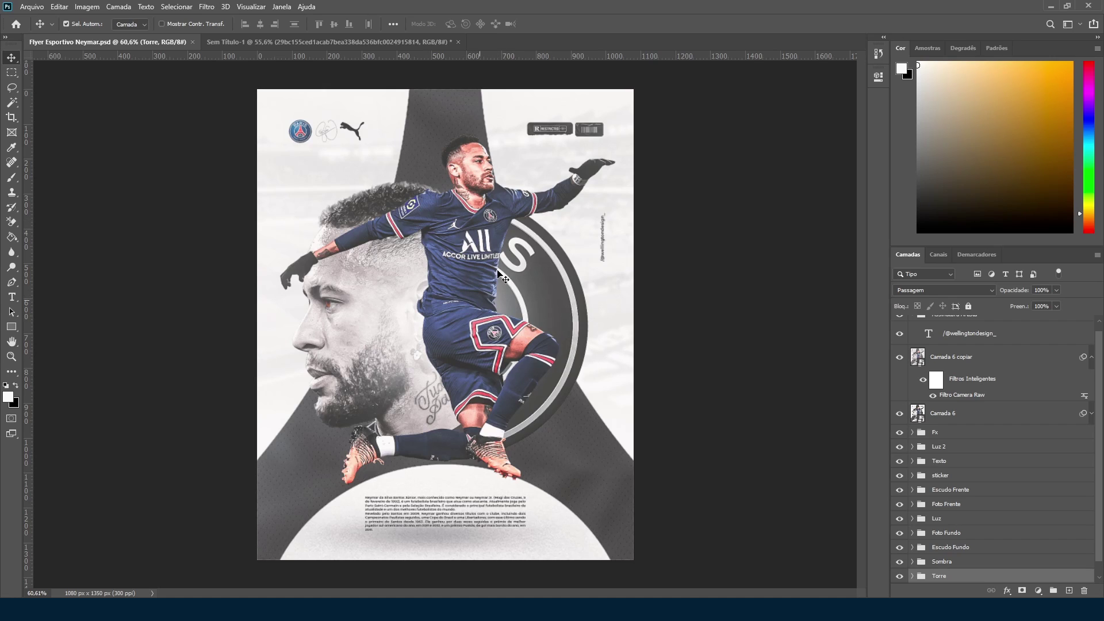
{"action": "left_click", "coordinate": [300, 45]}
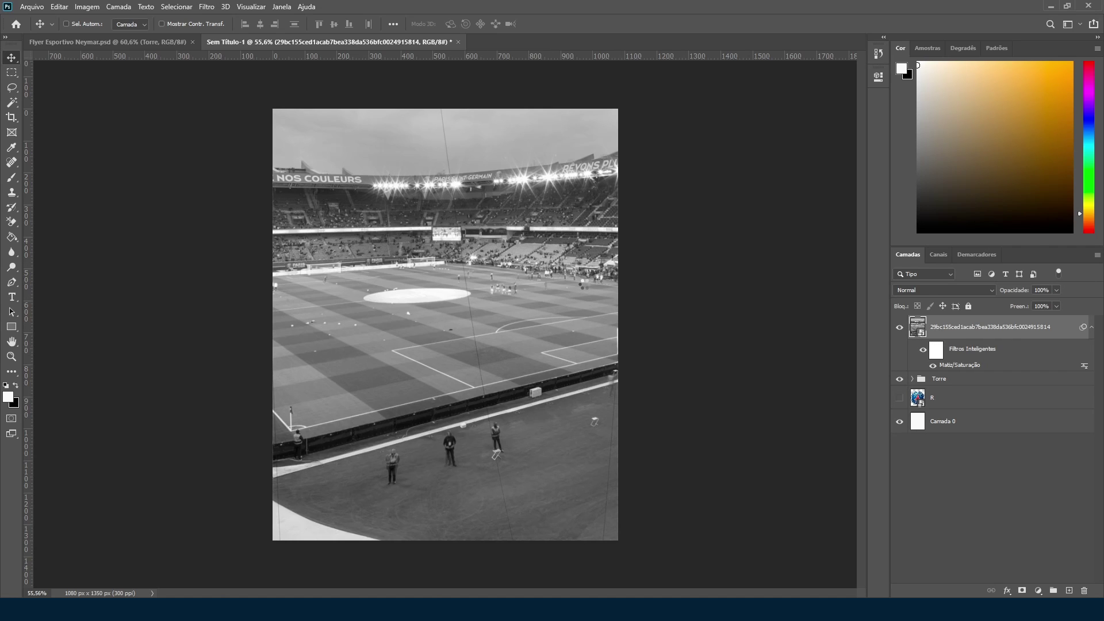
{"action": "key", "text": "ctrl+shift+a"}
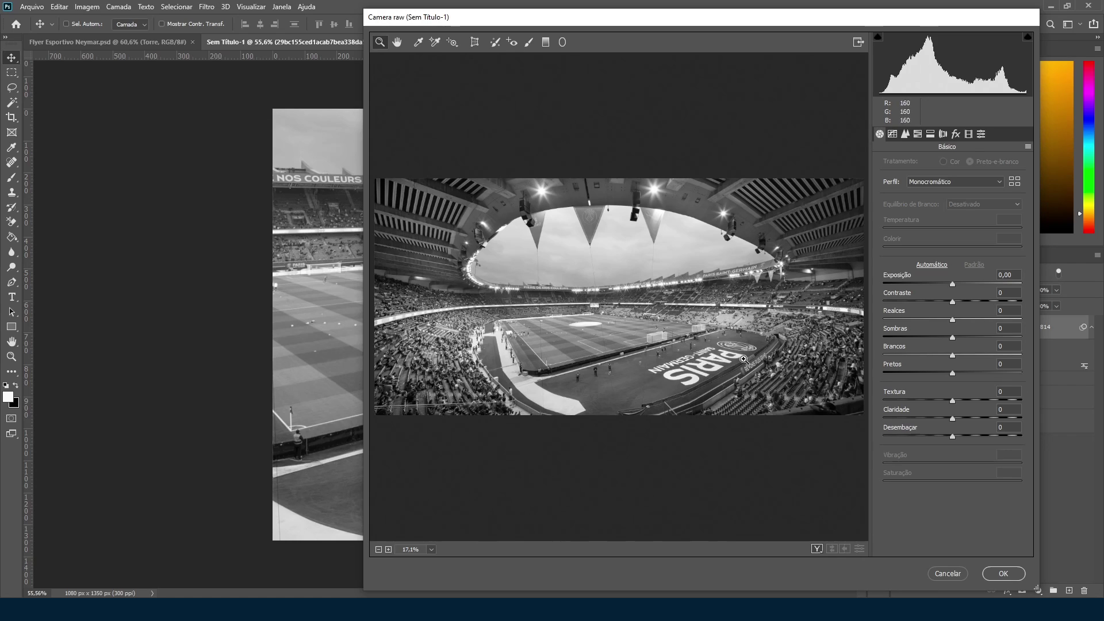
{"action": "left_click_drag", "start_coordinate": [953, 423], "coordinate": [1005, 424]}
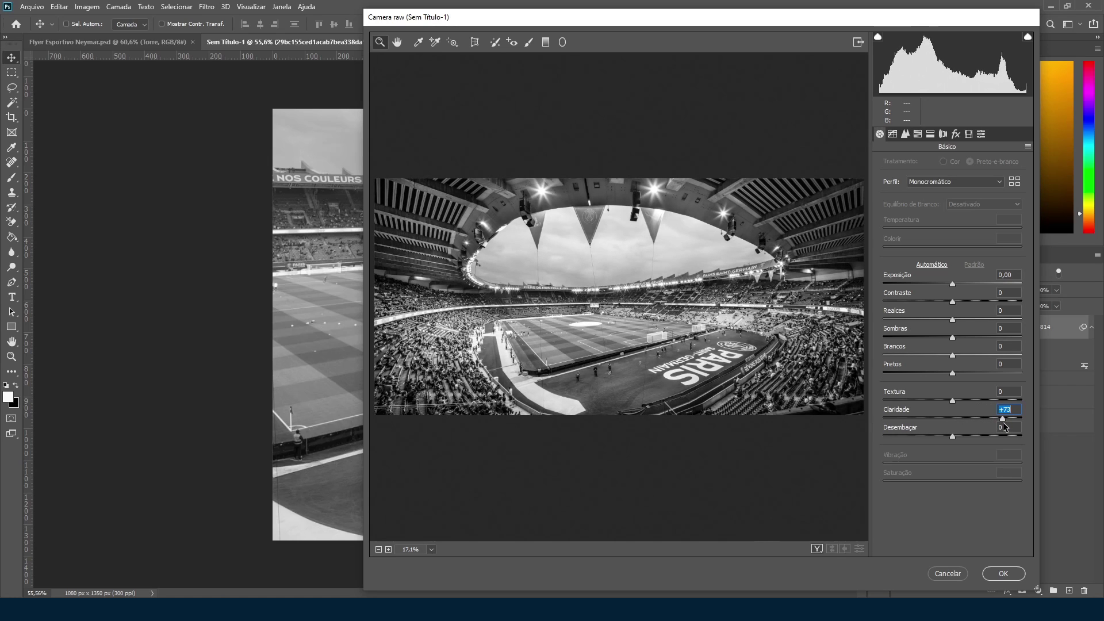
{"action": "left_click_drag", "start_coordinate": [953, 283], "coordinate": [965, 284]}
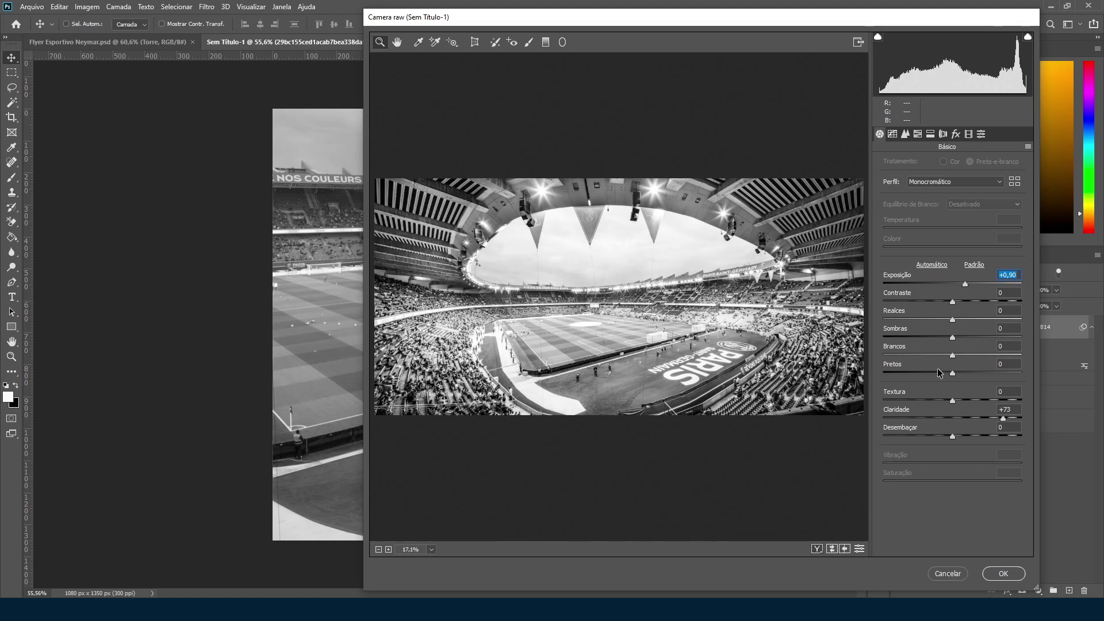
{"action": "left_click", "coordinate": [1003, 574]}
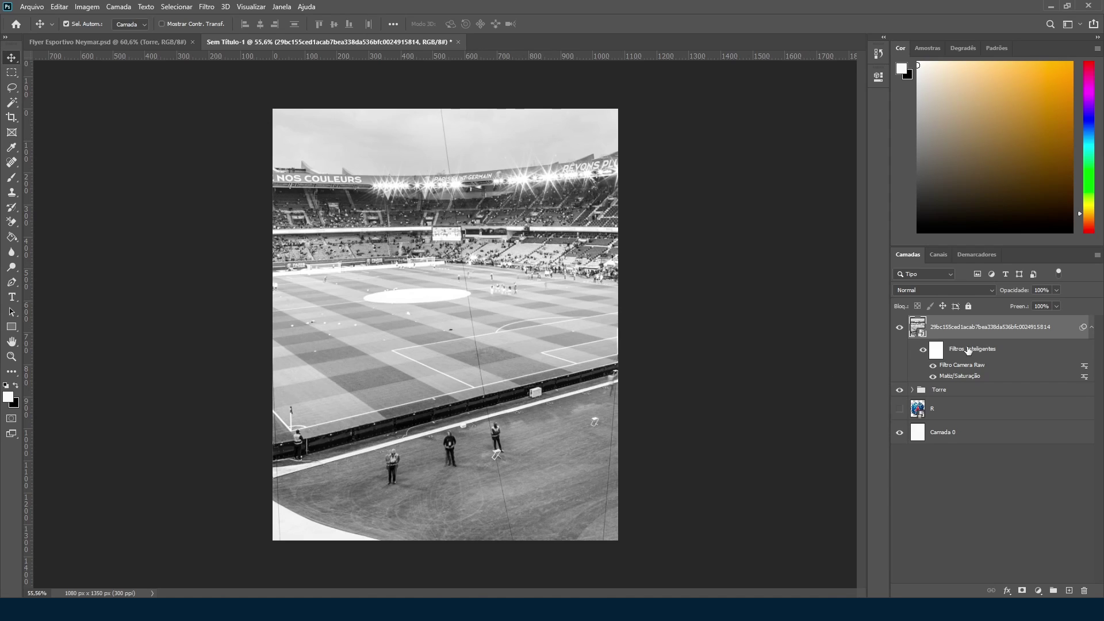
Step: Add a layer mask to the stadium photo and fade out its lower part with a soft black 1200 px brush
{"action": "left_click", "coordinate": [1020, 591]}
{"action": "key", "text": "b"}
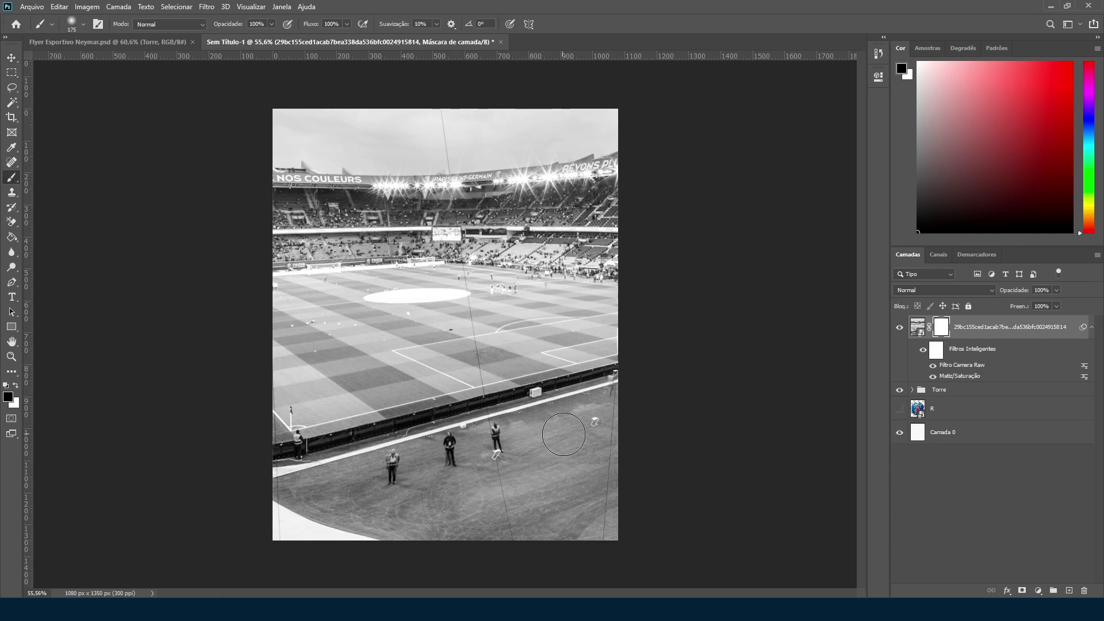
{"action": "key", "text": "bracketright"}
{"action": "key", "text": "bracketright"}
{"action": "key", "text": "bracketright"}
{"action": "key", "text": "bracketright"}
{"action": "key", "text": "bracketright"}
{"action": "key", "text": "bracketright"}
{"action": "key", "text": "bracketright"}
{"action": "key", "text": "bracketright"}
{"action": "key", "text": "bracketright"}
{"action": "key", "text": "bracketright"}
{"action": "key", "text": "bracketright"}
{"action": "key", "text": "bracketright"}
{"action": "key", "text": "bracketright"}
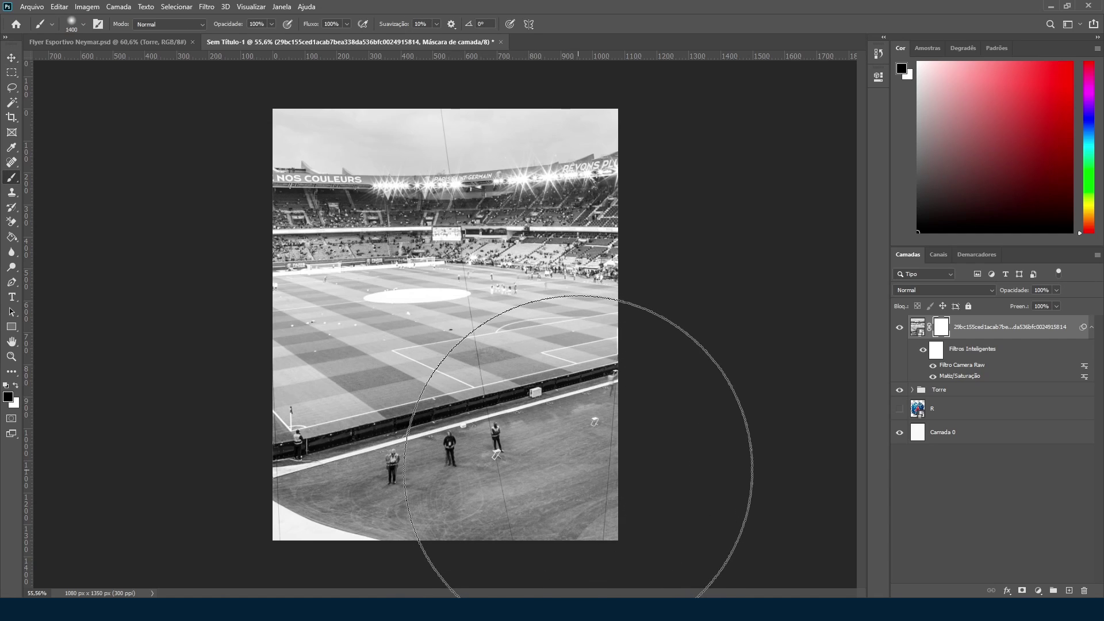
{"action": "key", "text": "bracketleft"}
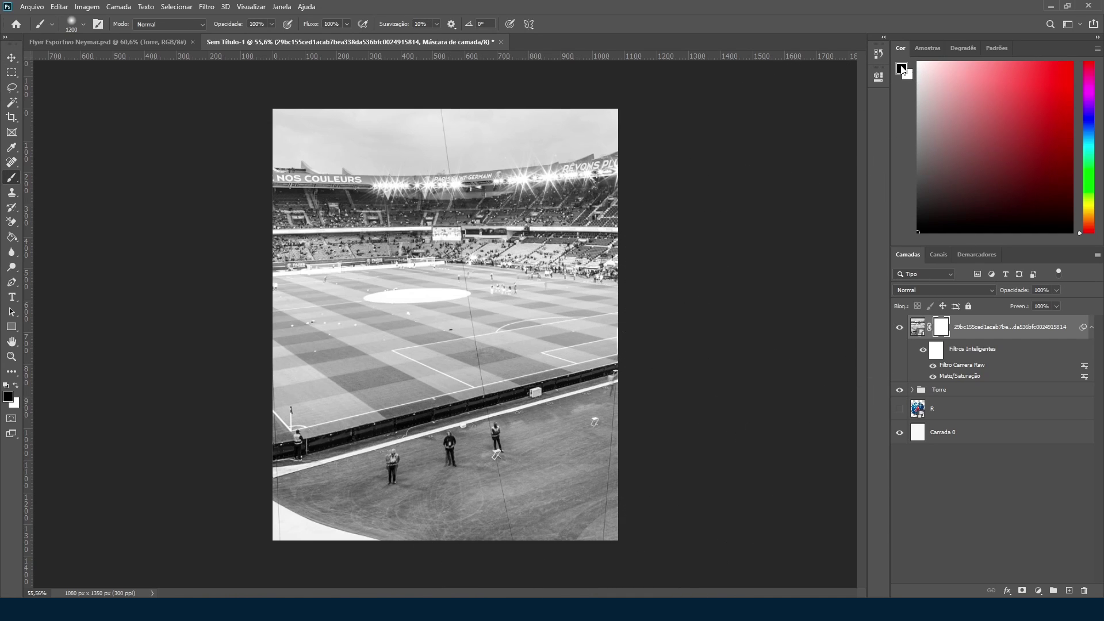
{"action": "left_click", "coordinate": [902, 69]}
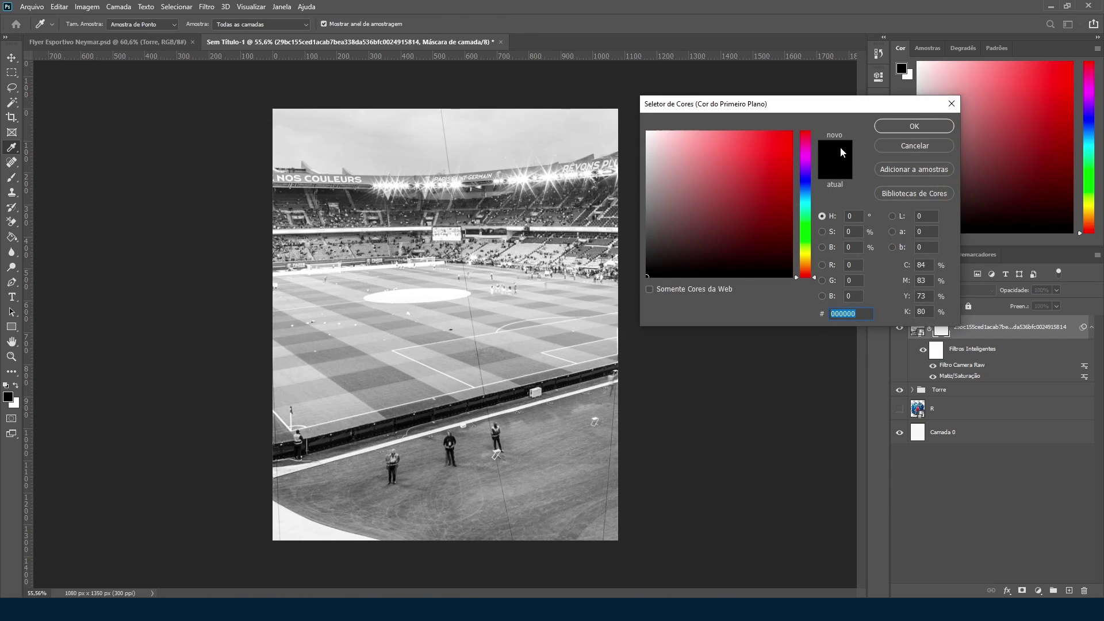
{"action": "left_click", "coordinate": [914, 127]}
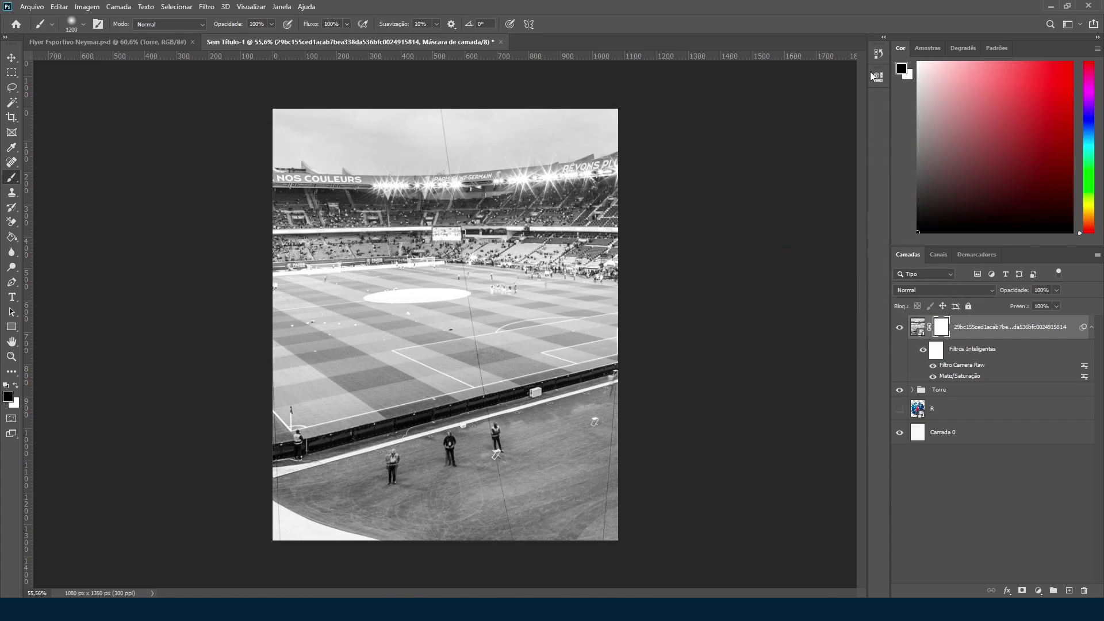
{"action": "left_click", "coordinate": [901, 69]}
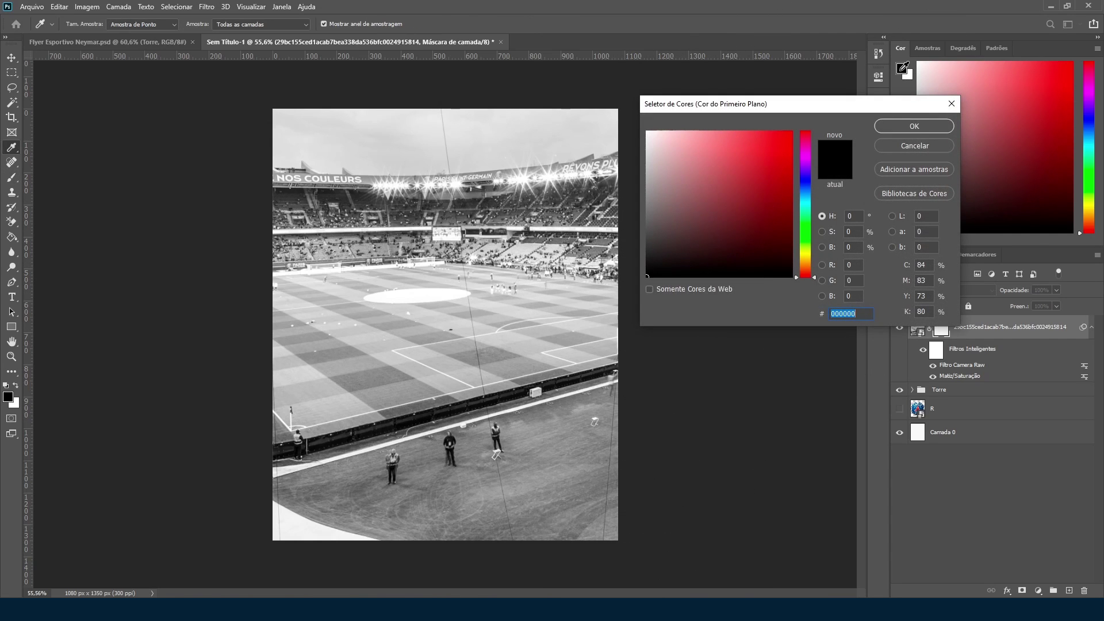
{"action": "left_click", "coordinate": [914, 127]}
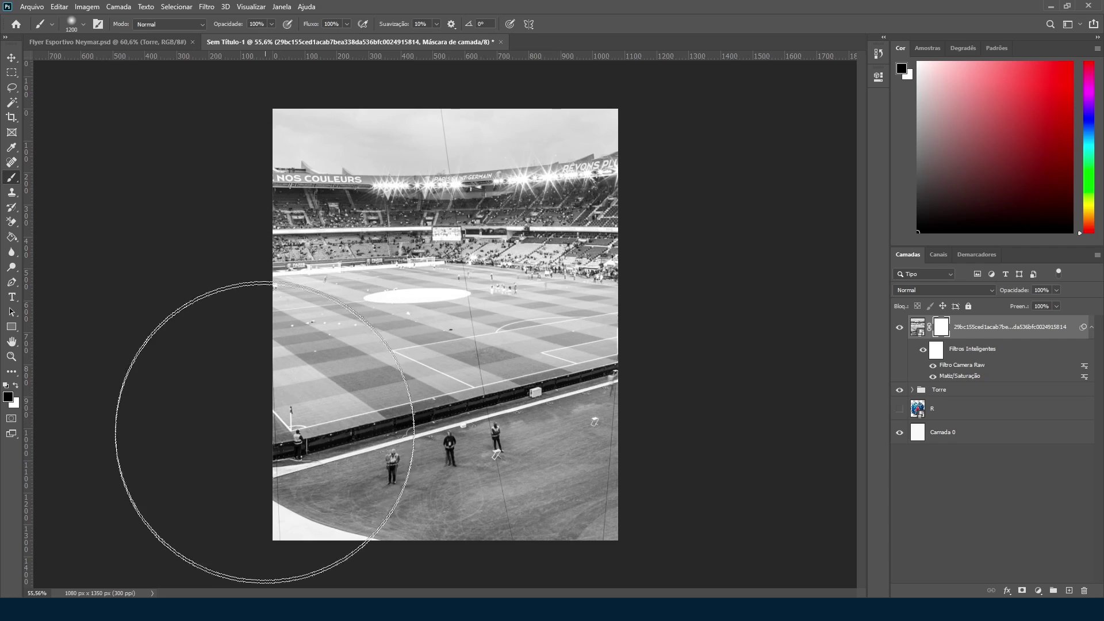
{"action": "mouse_move", "coordinate": [659, 515]}
{"action": "left_mouse_down"}
{"action": "mouse_move", "coordinate": [701, 506]}
{"action": "mouse_move", "coordinate": [621, 505]}
{"action": "mouse_move", "coordinate": [517, 544]}
{"action": "mouse_move", "coordinate": [171, 594]}
{"action": "mouse_move", "coordinate": [348, 620]}
{"action": "mouse_move", "coordinate": [254, 561]}
{"action": "left_mouse_up"}
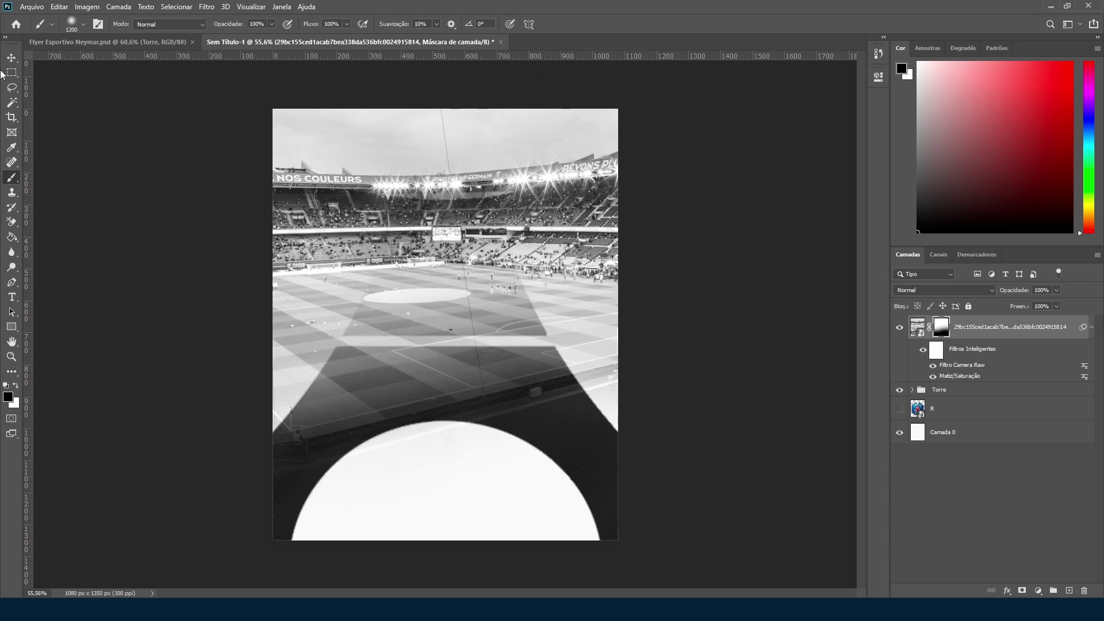
Step: Move the stadium photo layer below the Torre group and set its Preenchimento to 15%
{"action": "left_click", "coordinate": [11, 57]}
{"action": "left_click_drag", "start_coordinate": [990, 326], "coordinate": [960, 404]}
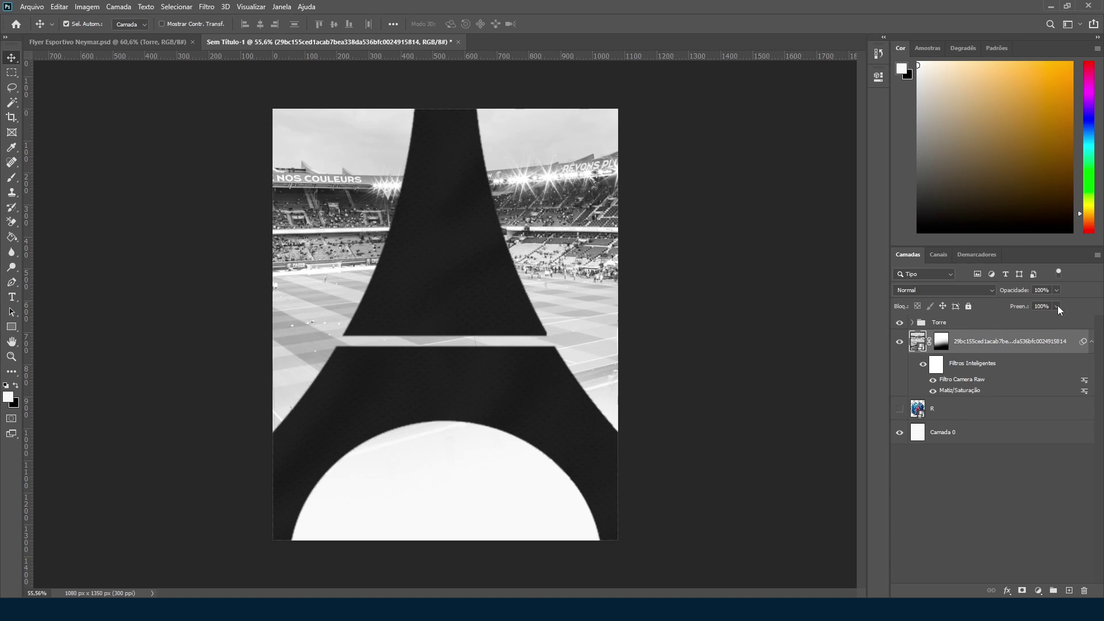
{"action": "left_click_drag", "start_coordinate": [1012, 323], "coordinate": [1012, 323]}
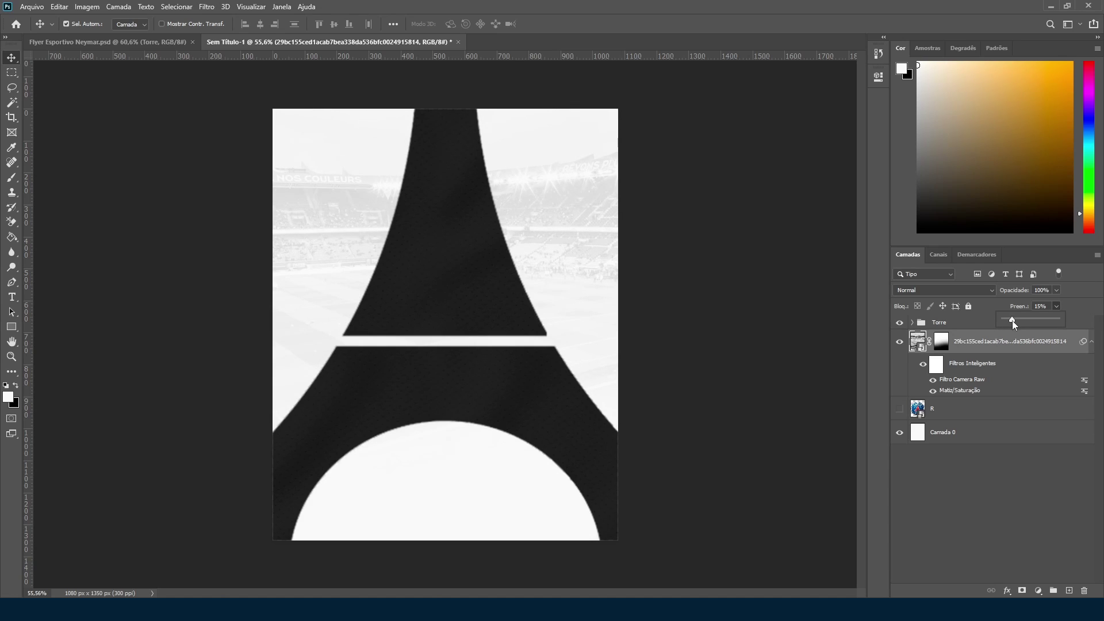
{"action": "left_click", "coordinate": [1056, 306]}
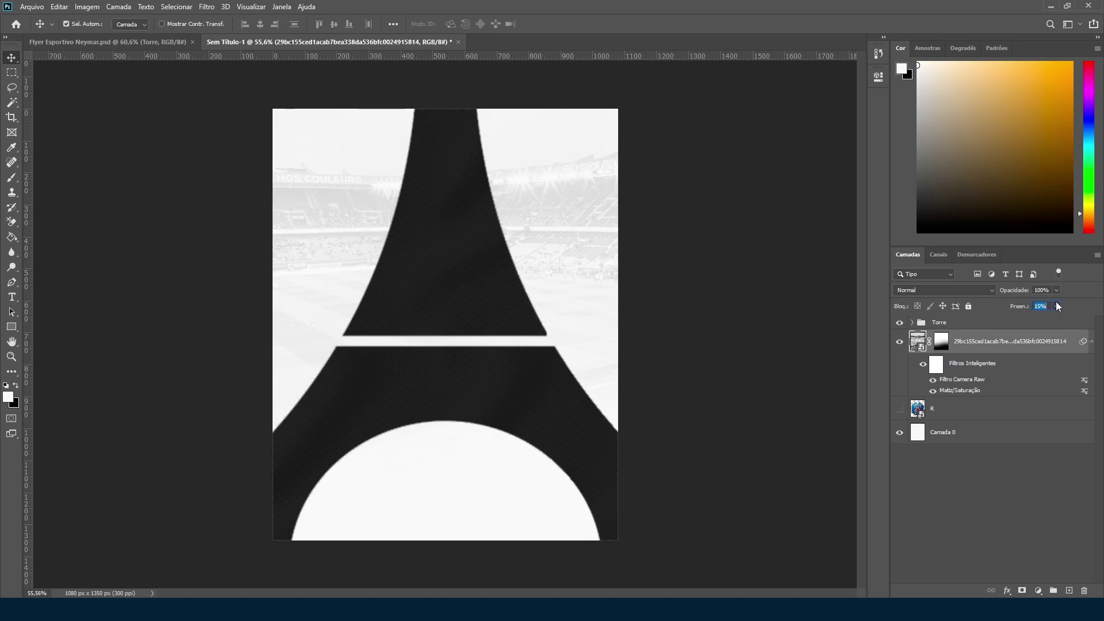
Step: Add a sample Lorem Ipsum text in Bebas Neue Bold 36 pt above the Torre group and place it across the tower
{"action": "left_click", "coordinate": [11, 297]}
{"action": "left_click", "coordinate": [405, 279]}
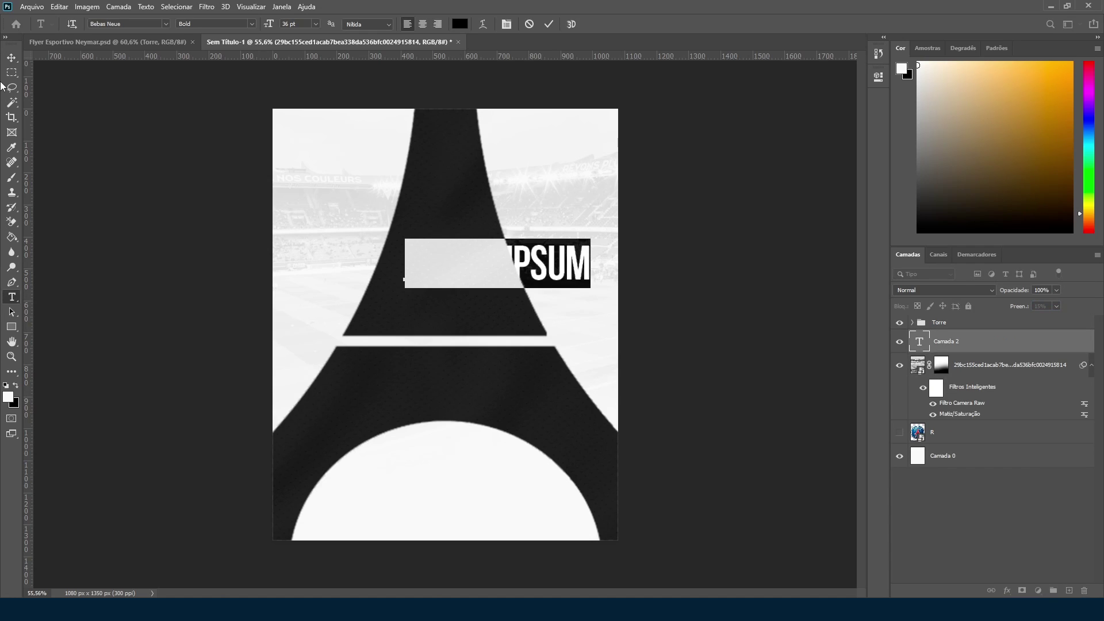
{"action": "left_click", "coordinate": [11, 58]}
{"action": "left_click_drag", "start_coordinate": [950, 334], "coordinate": [949, 317]}
{"action": "left_click_drag", "start_coordinate": [504, 271], "coordinate": [494, 286]}
Step: Try the sample text at 0% opacity, restore it to 100%, and set its Preenchimento to 0%
{"action": "left_click", "coordinate": [1057, 291]}
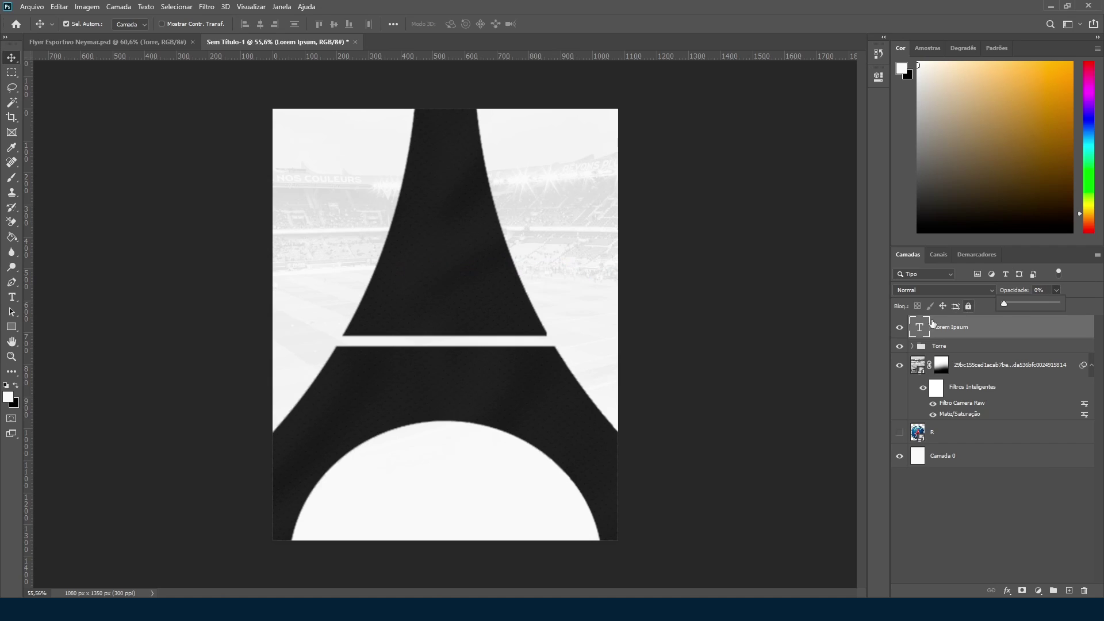
{"action": "left_click_drag", "start_coordinate": [1011, 305], "coordinate": [1061, 294]}
{"action": "left_click", "coordinate": [1057, 306]}
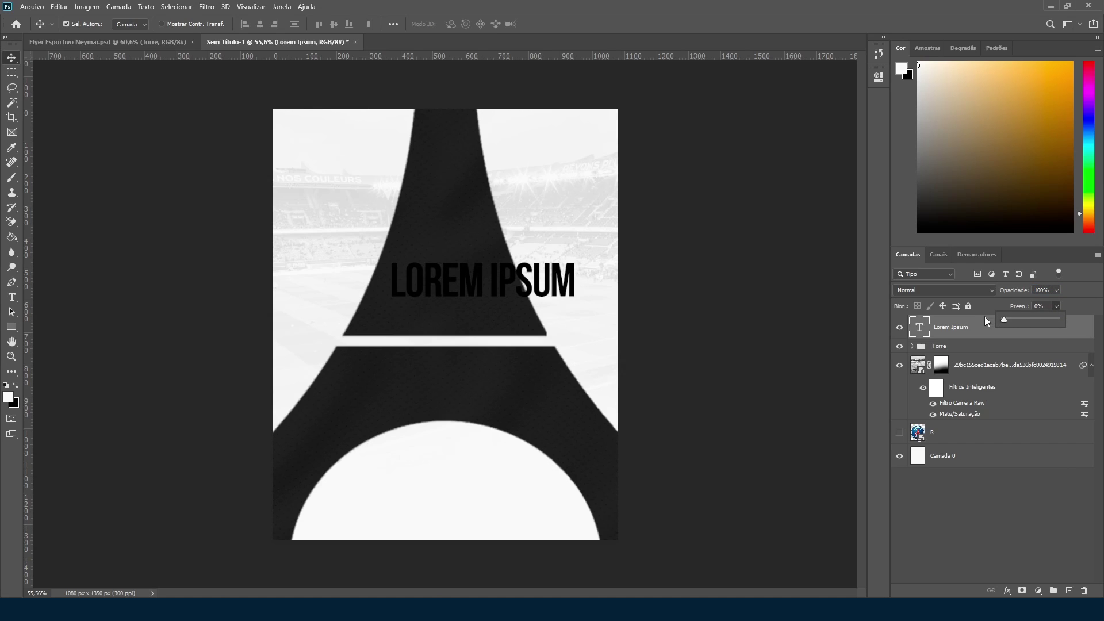
{"action": "left_click", "coordinate": [1057, 307]}
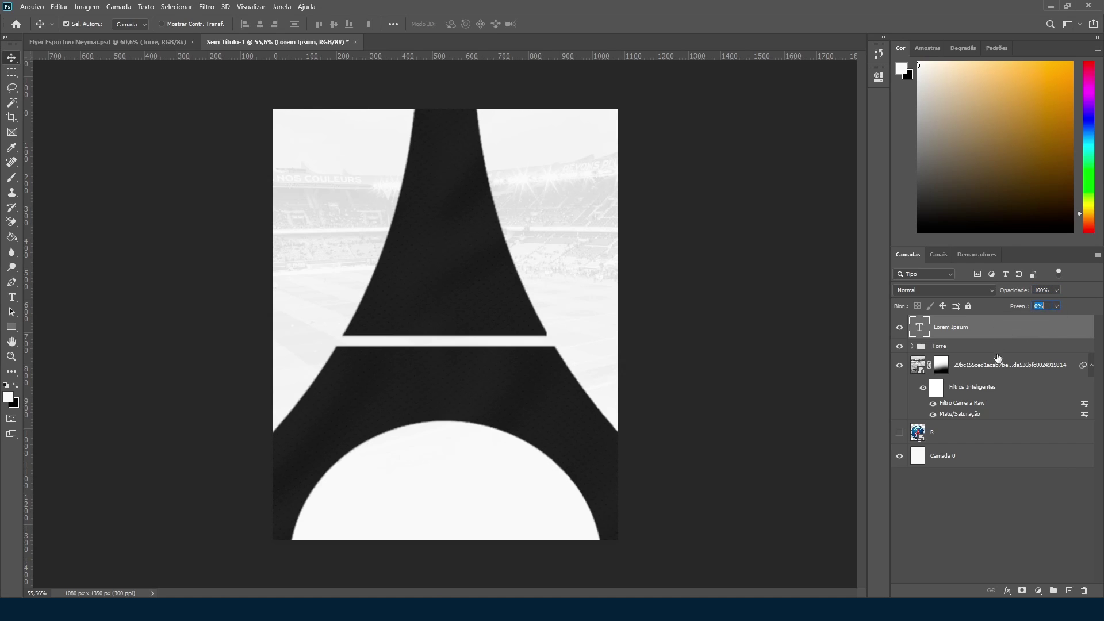
Step: Give the Lorem Ipsum text a white 1 px Traçado effect in the Central position
{"action": "left_click", "coordinate": [1008, 593]}
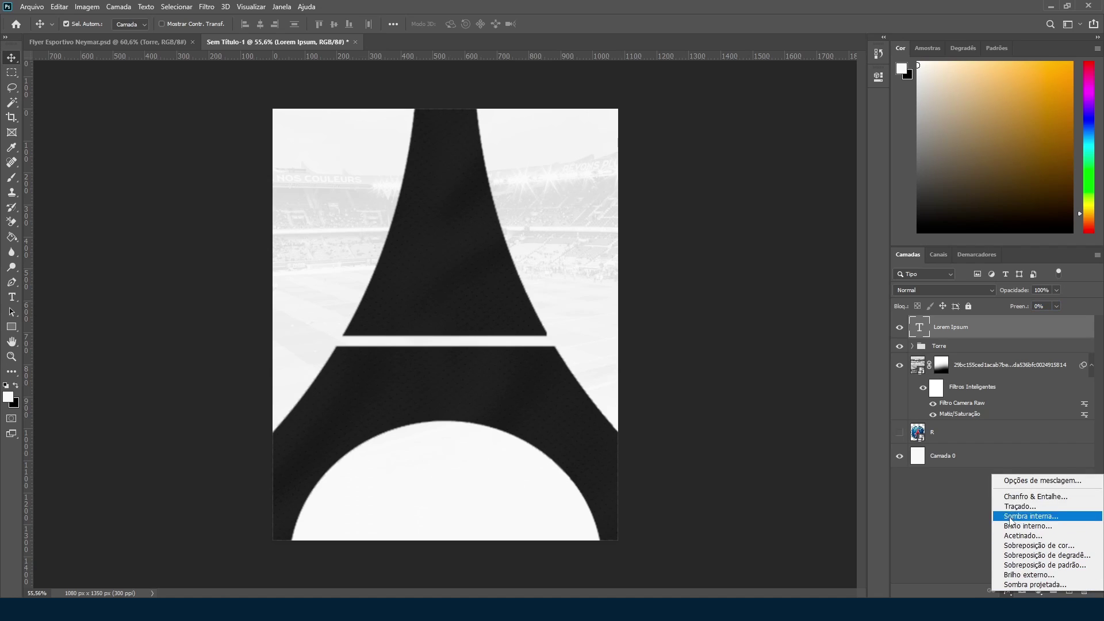
{"action": "left_click", "coordinate": [1017, 511]}
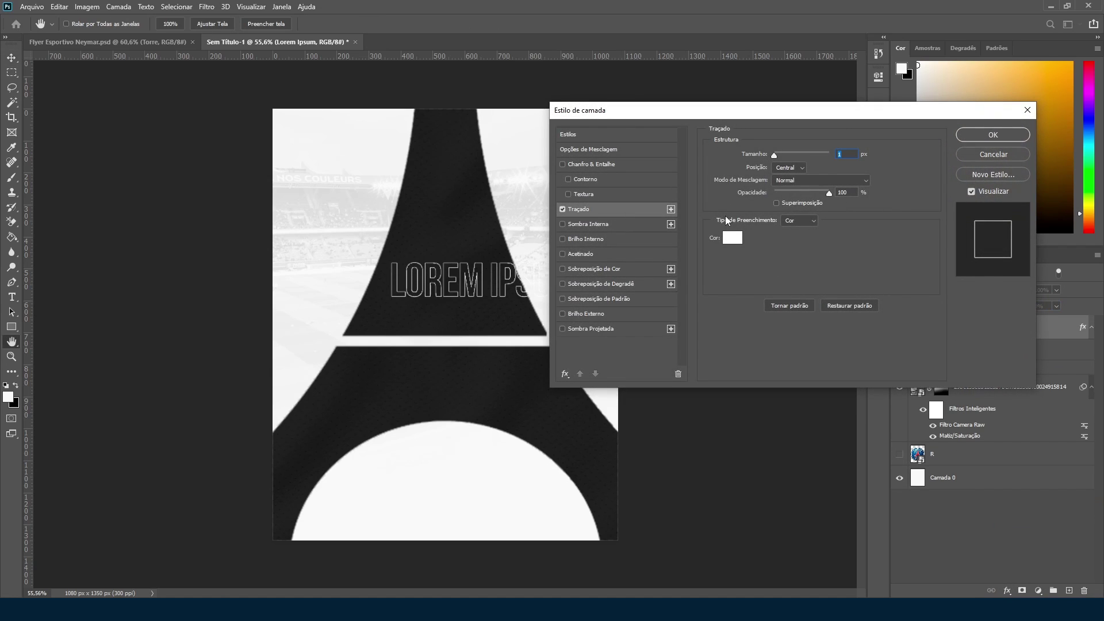
{"action": "left_click", "coordinate": [972, 135]}
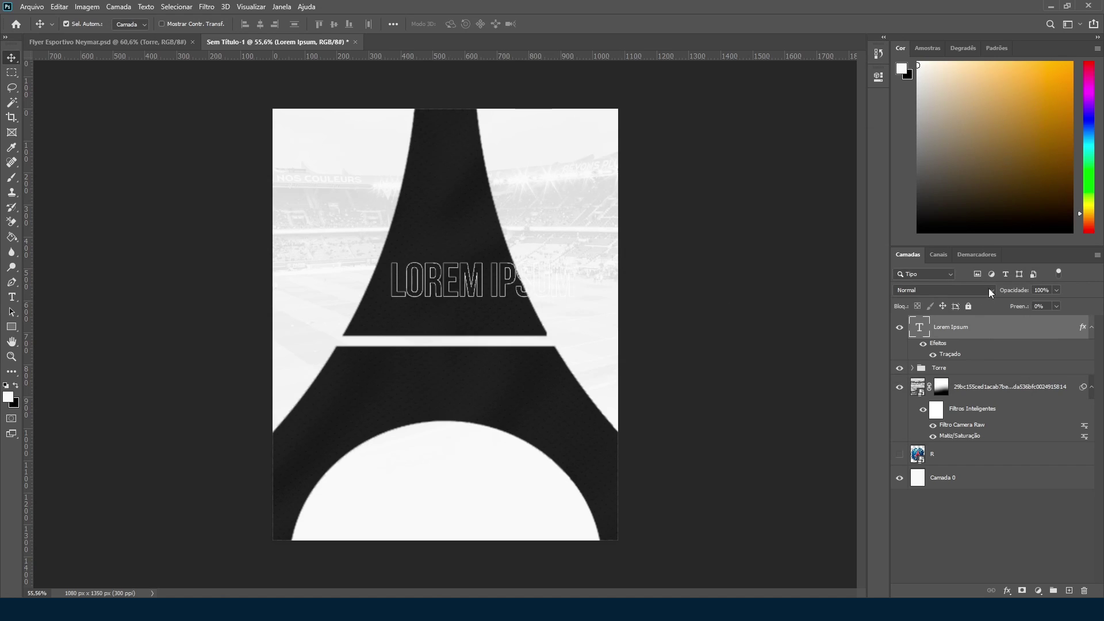
Step: Try adjusting the outlined text's opacity, then delete the Lorem Ipsum layer
{"action": "left_click_drag", "start_coordinate": [1049, 315], "coordinate": [1079, 289]}
{"action": "left_click", "coordinate": [1056, 291]}
{"action": "key", "text": "Return"}
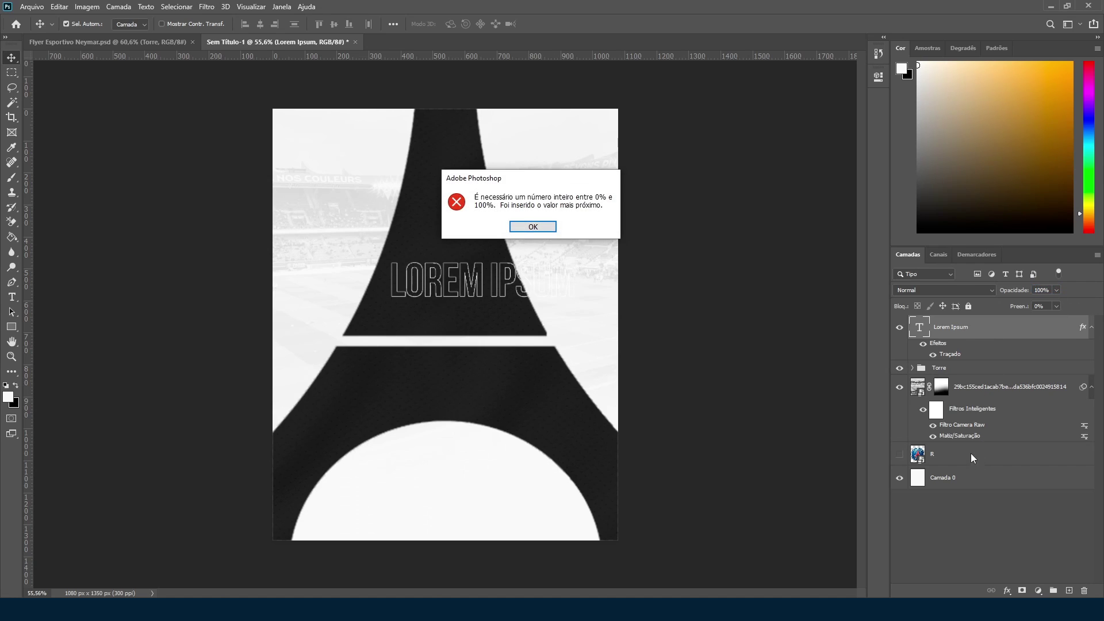
{"action": "left_click", "coordinate": [556, 231]}
{"action": "left_click", "coordinate": [961, 366]}
{"action": "left_click", "coordinate": [958, 328]}
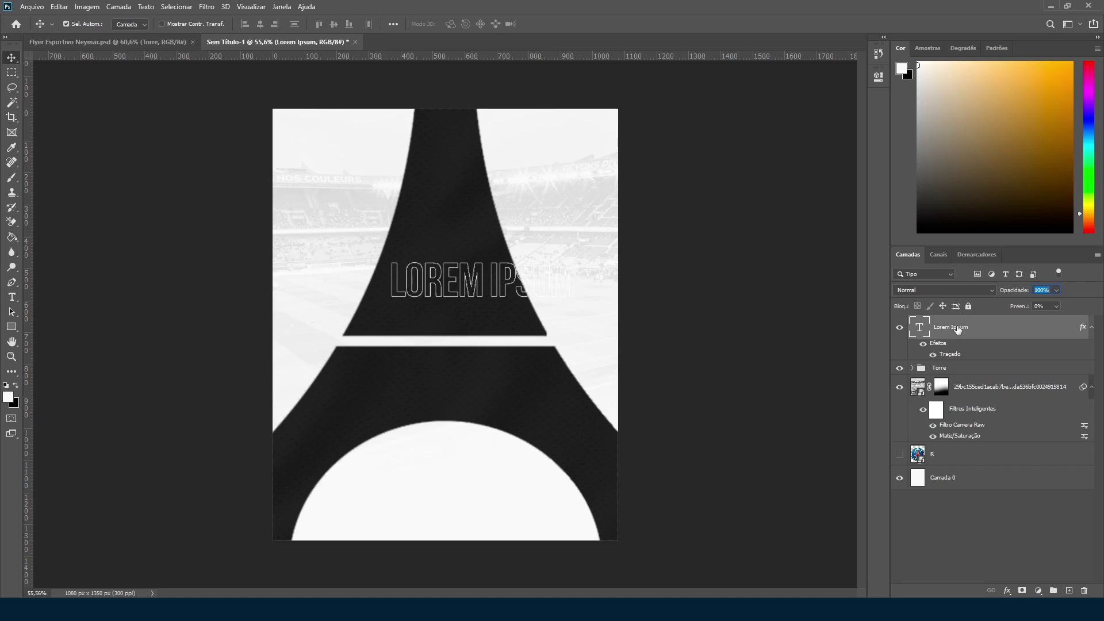
{"action": "left_click", "coordinate": [998, 462]}
{"action": "key", "text": "Return"}
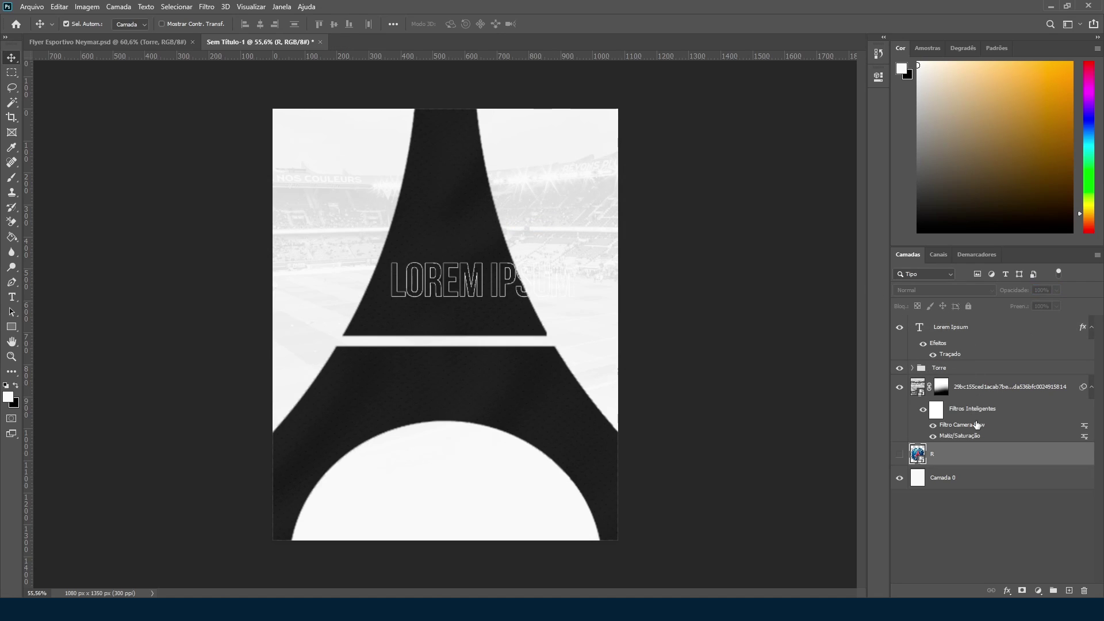
{"action": "left_click", "coordinate": [957, 328]}
{"action": "key", "text": "Delete"}
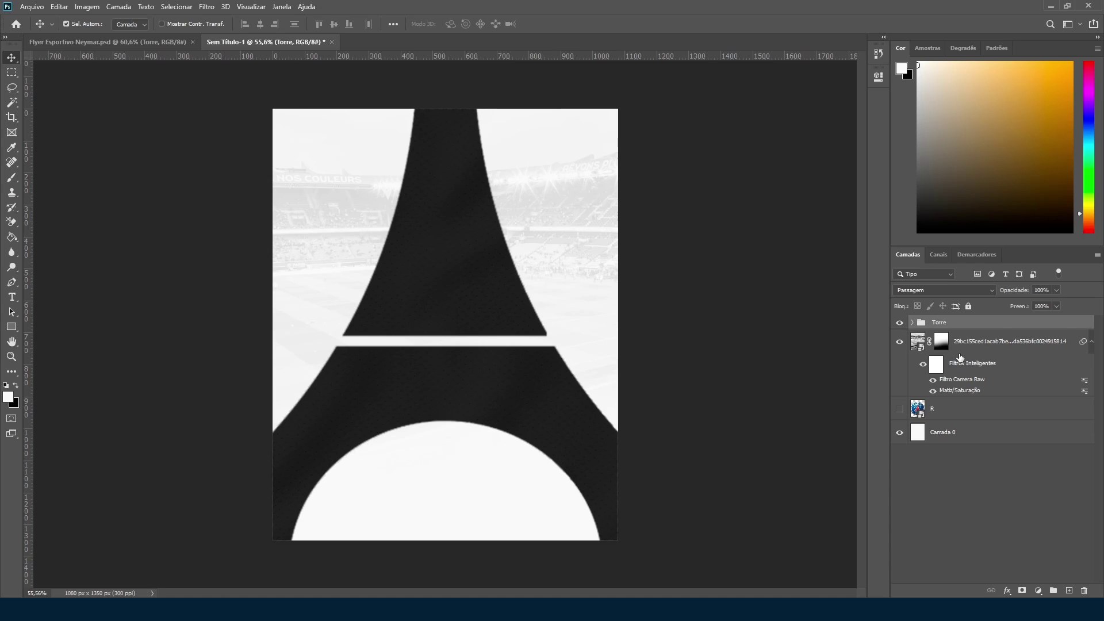
Step: Apply a Desfoque Gaussiano filter with a radius of 1,5 pixels to the stadium photo
{"action": "left_click", "coordinate": [971, 346]}
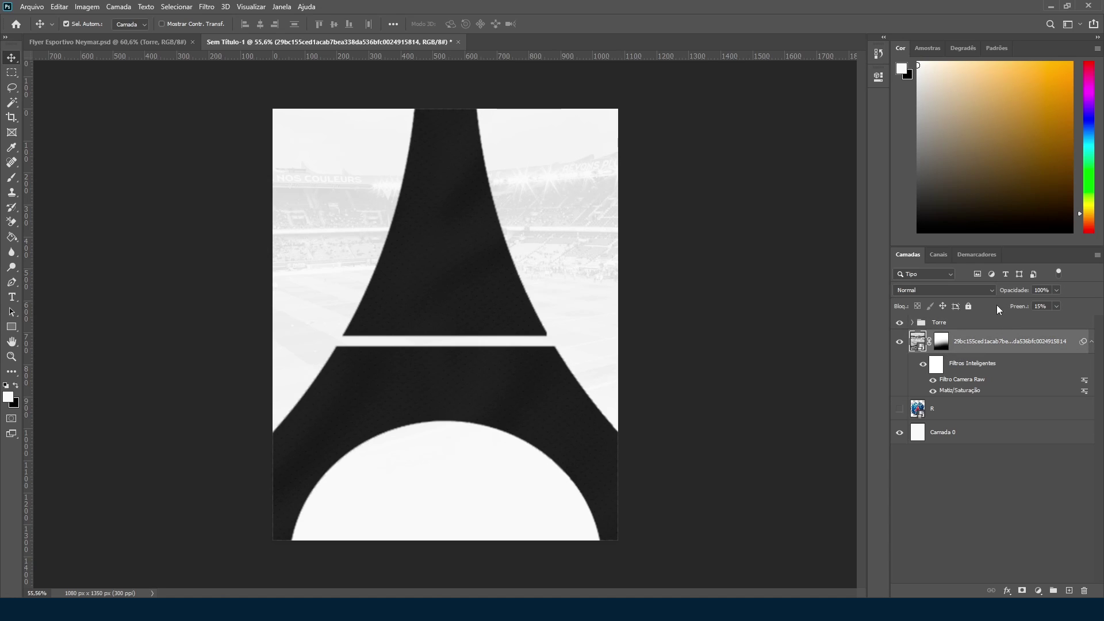
{"action": "left_click", "coordinate": [206, 6]}
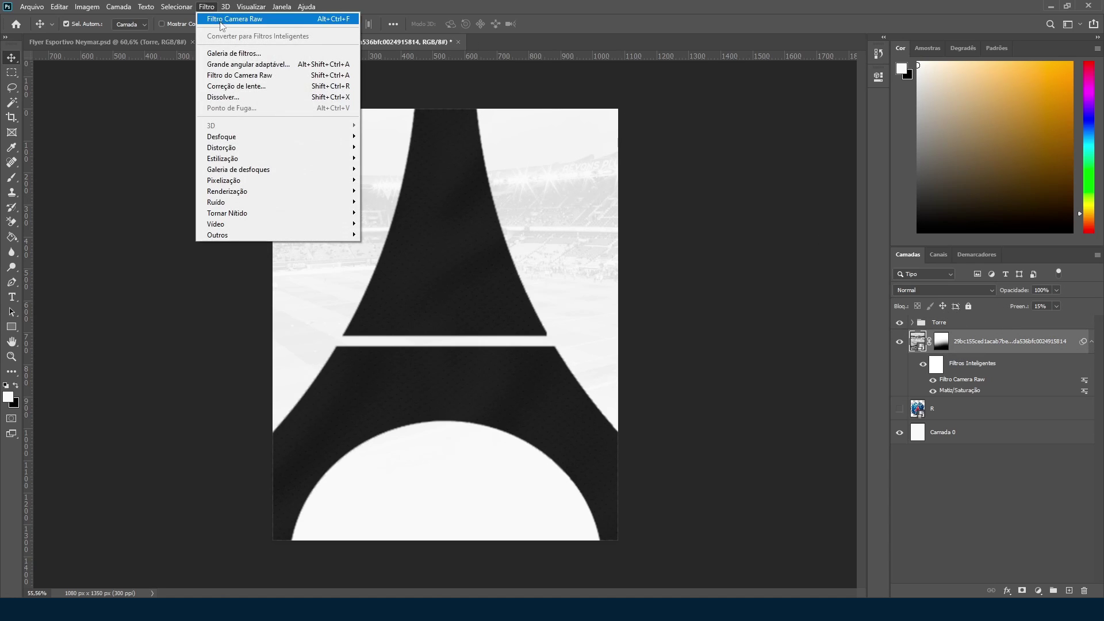
{"action": "mouse_move", "coordinate": [230, 137]}
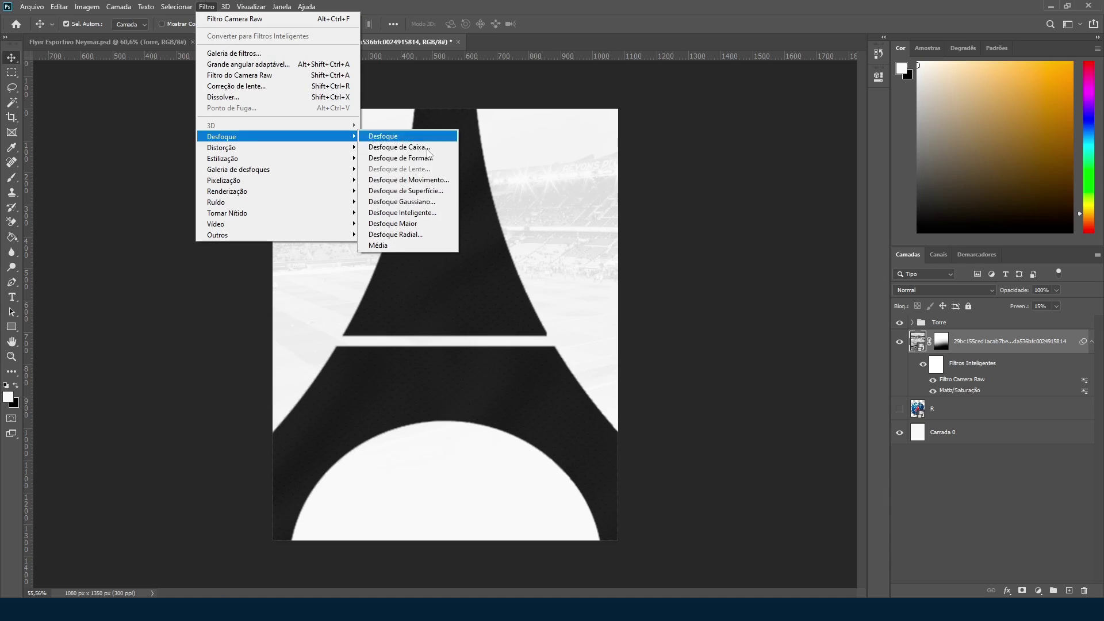
{"action": "left_click", "coordinate": [402, 202]}
{"action": "left_click_drag", "start_coordinate": [469, 286], "coordinate": [451, 282]}
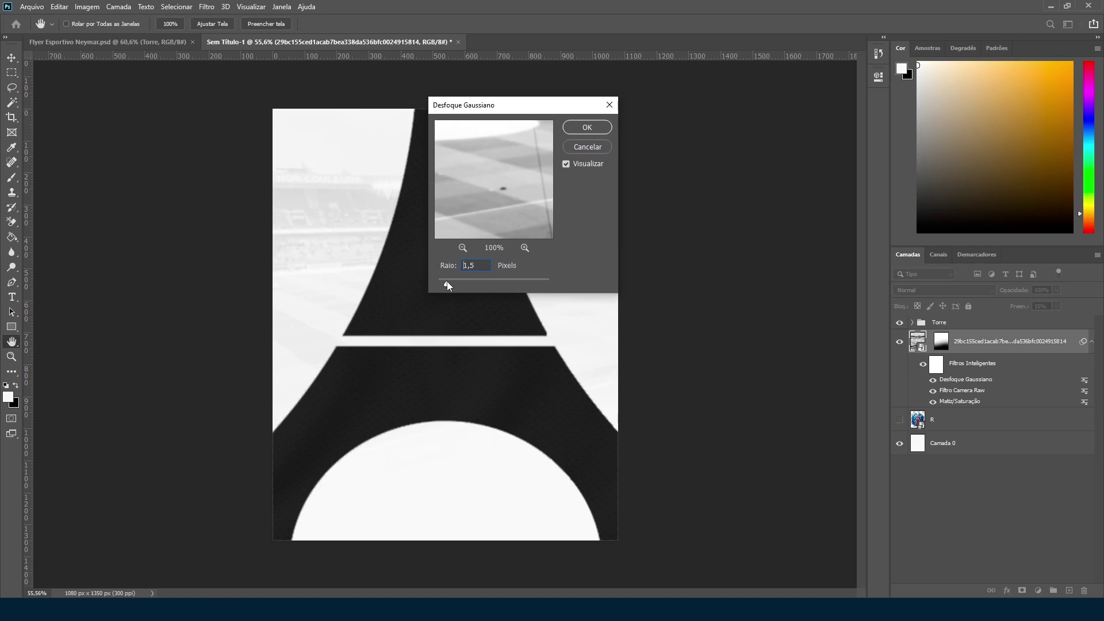
{"action": "left_click", "coordinate": [604, 126]}
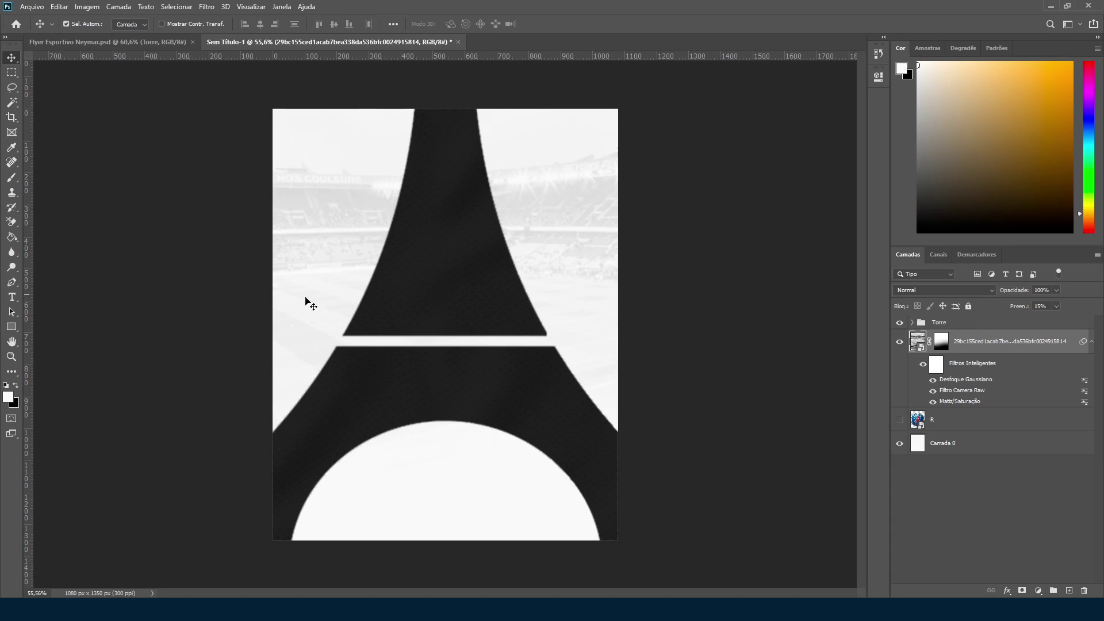
Step: Place the green football grass image, enlarge it over the lower half of the canvas, and stack it above the Torre group
{"action": "left_click", "coordinate": [402, 610]}
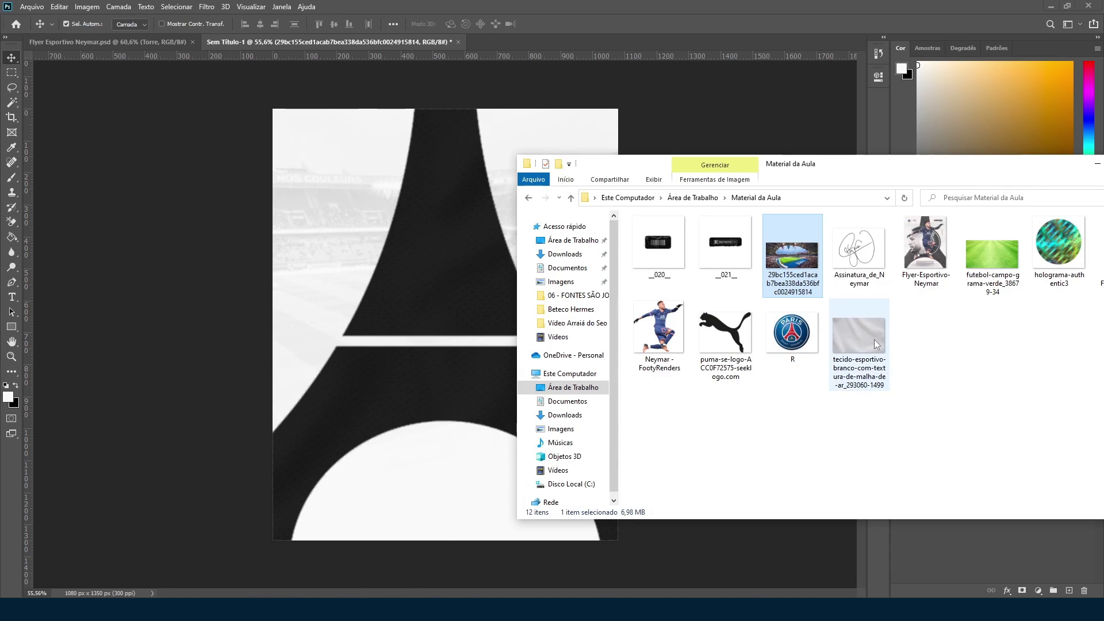
{"action": "left_click_drag", "start_coordinate": [992, 255], "coordinate": [462, 424]}
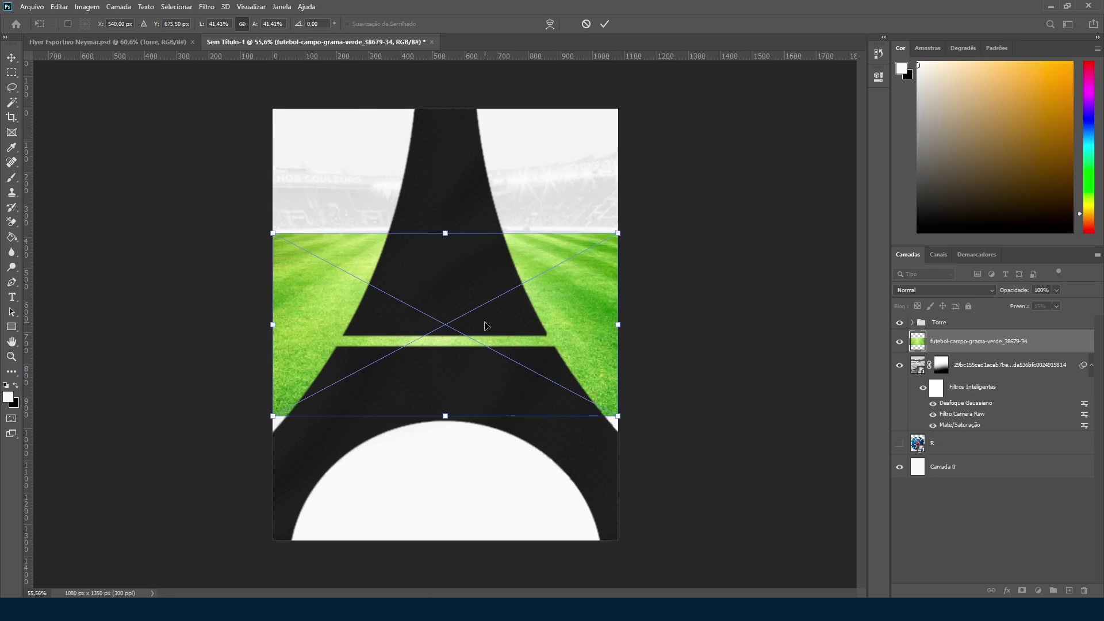
{"action": "left_click_drag", "start_coordinate": [486, 326], "coordinate": [485, 422]}
{"action": "left_click_drag", "start_coordinate": [618, 420], "coordinate": [678, 419]}
{"action": "left_click_drag", "start_coordinate": [525, 424], "coordinate": [525, 429]}
{"action": "key", "text": "Return"}
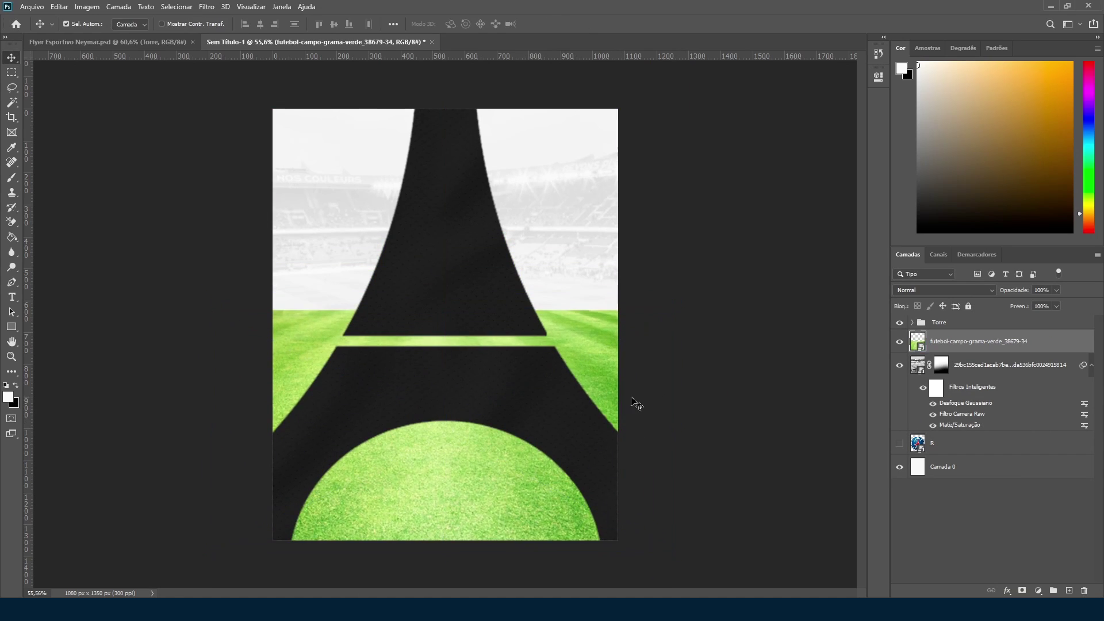
{"action": "left_click_drag", "start_coordinate": [953, 347], "coordinate": [938, 318]}
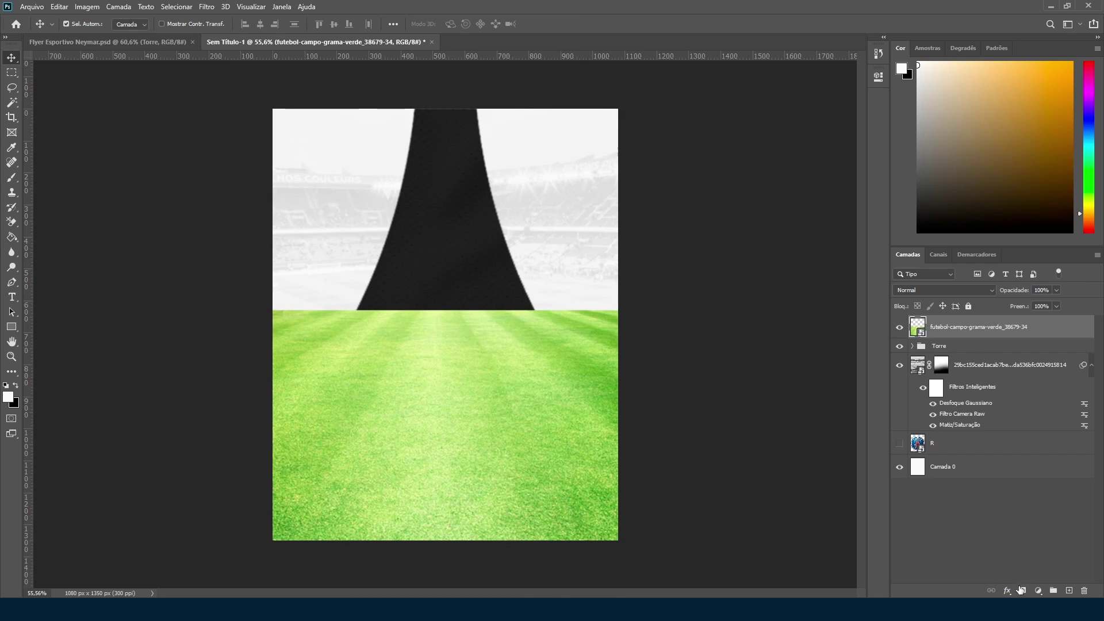
Step: Add a layer mask to the grass and fade its upper edge with a soft black 1200 px brush
{"action": "left_click", "coordinate": [1021, 590]}
{"action": "key", "text": "x"}
{"action": "key", "text": "b"}
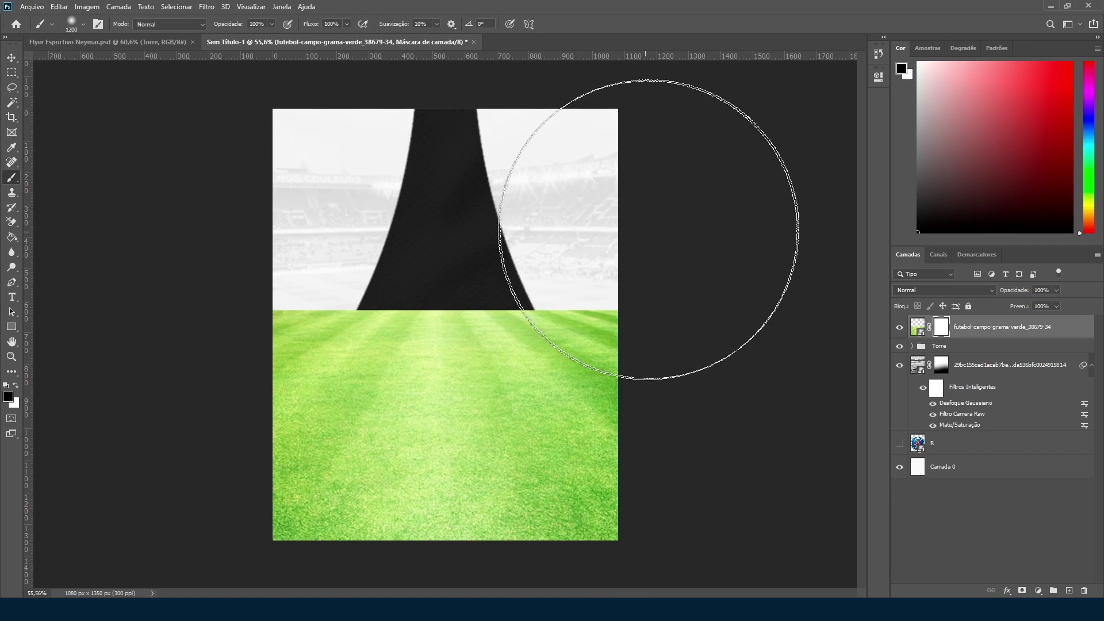
{"action": "mouse_move", "coordinate": [646, 230]}
{"action": "left_mouse_down"}
{"action": "mouse_move", "coordinate": [461, 208]}
{"action": "mouse_move", "coordinate": [406, 148]}
{"action": "mouse_move", "coordinate": [160, 215]}
{"action": "mouse_move", "coordinate": [414, 217]}
{"action": "mouse_move", "coordinate": [431, 193]}
{"action": "left_mouse_up"}
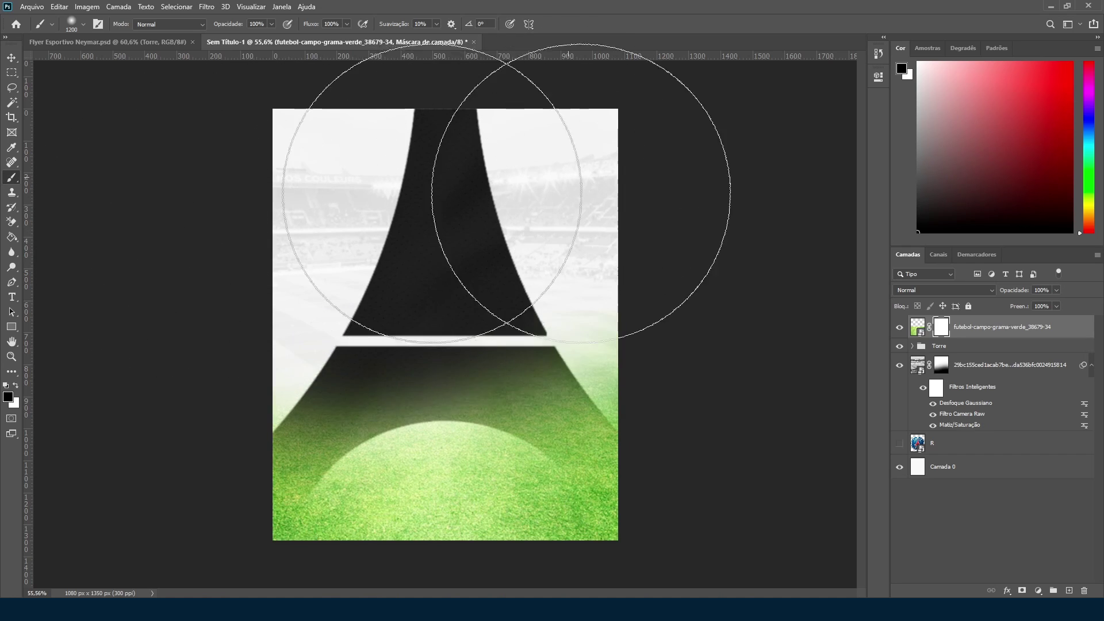
Step: Reduce the brush to 400 px and mask out the grass around its outer edges, leaving it around the tower's arch
{"action": "key", "text": "bracketleft"}
{"action": "key", "text": "bracketleft"}
{"action": "key", "text": "bracketleft"}
{"action": "key", "text": "bracketleft"}
{"action": "key", "text": "bracketleft"}
{"action": "key", "text": "bracketleft"}
{"action": "key", "text": "bracketleft"}
{"action": "key", "text": "bracketleft"}
{"action": "mouse_move", "coordinate": [210, 442]}
{"action": "left_mouse_down"}
{"action": "mouse_move", "coordinate": [208, 484]}
{"action": "mouse_move", "coordinate": [189, 475]}
{"action": "mouse_move", "coordinate": [202, 542]}
{"action": "mouse_move", "coordinate": [227, 573]}
{"action": "mouse_move", "coordinate": [218, 516]}
{"action": "mouse_move", "coordinate": [275, 339]}
{"action": "mouse_move", "coordinate": [304, 330]}
{"action": "mouse_move", "coordinate": [189, 507]}
{"action": "mouse_move", "coordinate": [235, 442]}
{"action": "mouse_move", "coordinate": [346, 335]}
{"action": "mouse_move", "coordinate": [149, 445]}
{"action": "mouse_move", "coordinate": [255, 575]}
{"action": "mouse_move", "coordinate": [607, 561]}
{"action": "mouse_move", "coordinate": [524, 574]}
{"action": "mouse_move", "coordinate": [478, 597]}
{"action": "mouse_move", "coordinate": [572, 606]}
{"action": "mouse_move", "coordinate": [630, 580]}
{"action": "mouse_move", "coordinate": [661, 503]}
{"action": "mouse_move", "coordinate": [646, 395]}
{"action": "mouse_move", "coordinate": [529, 345]}
{"action": "left_mouse_up"}
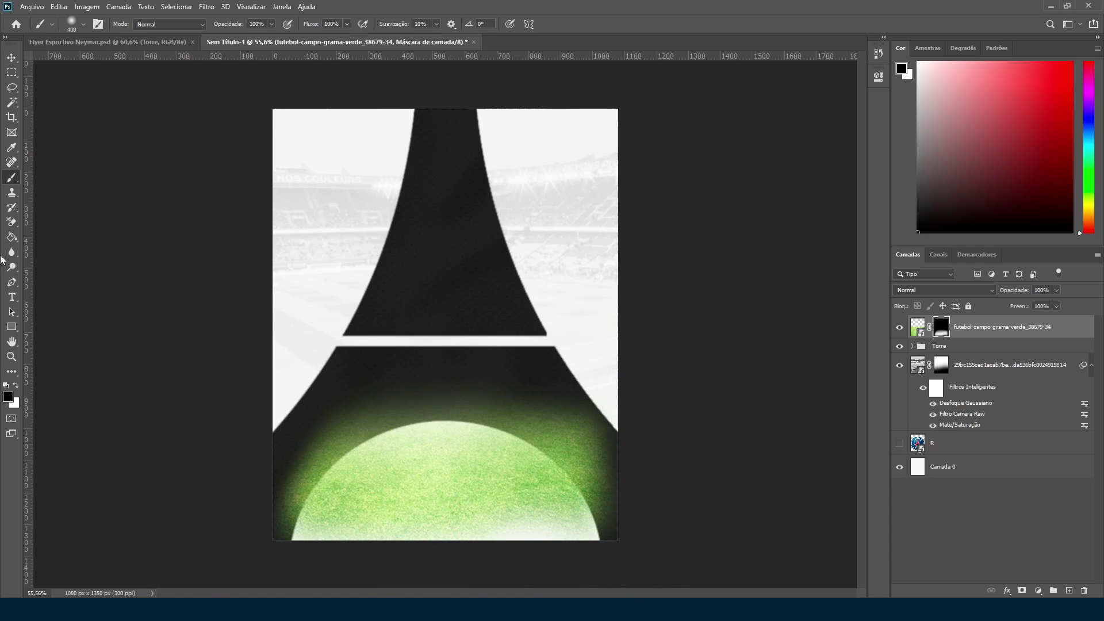
{"action": "left_click", "coordinate": [11, 57]}
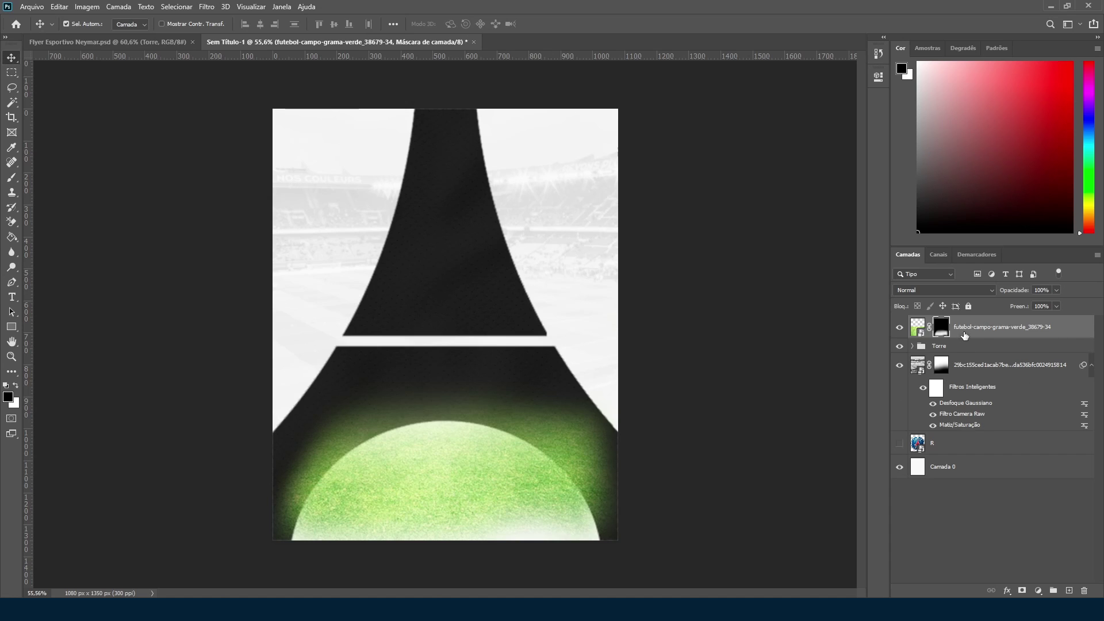
{"action": "right_click", "coordinate": [964, 335]}
{"action": "left_click", "coordinate": [863, 218]}
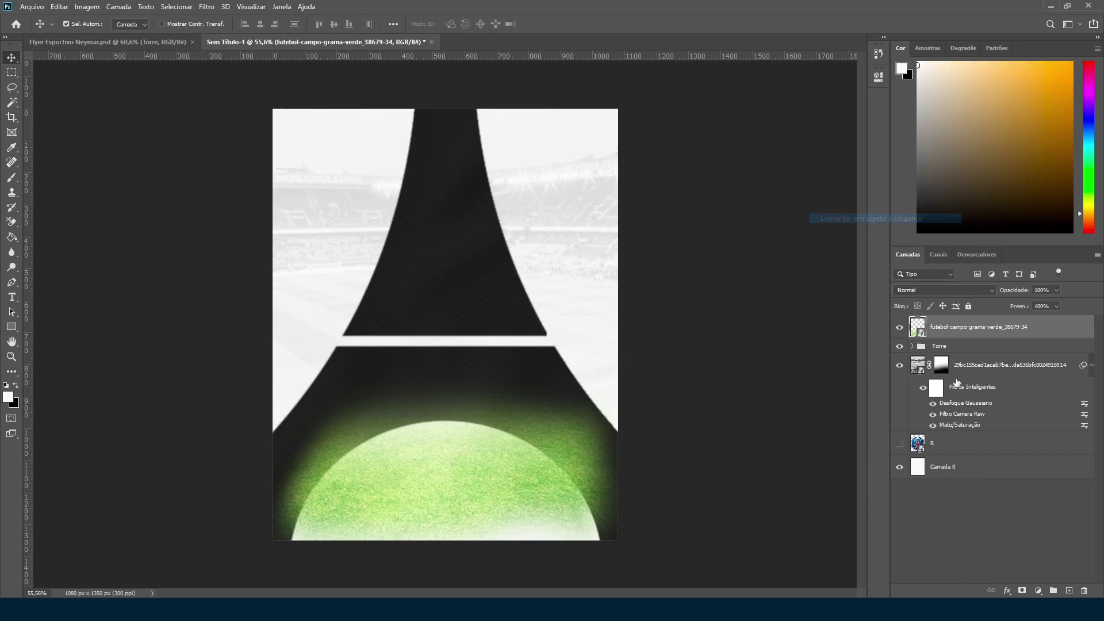
{"action": "left_click_drag", "start_coordinate": [499, 362], "coordinate": [502, 361]}
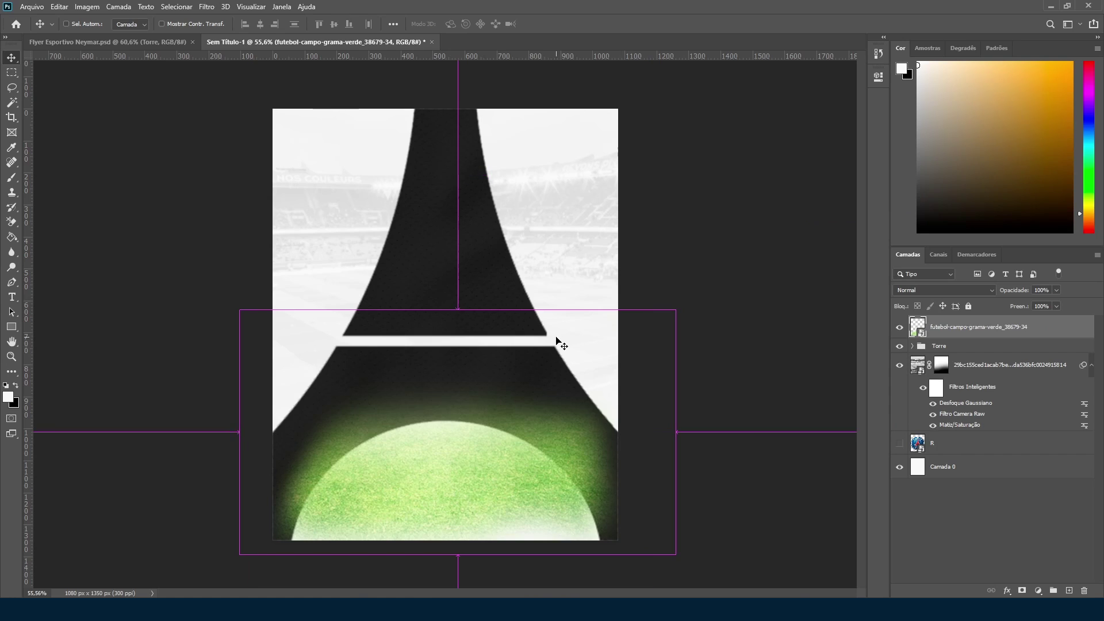
{"action": "key", "text": "ctrl+alt+m"}
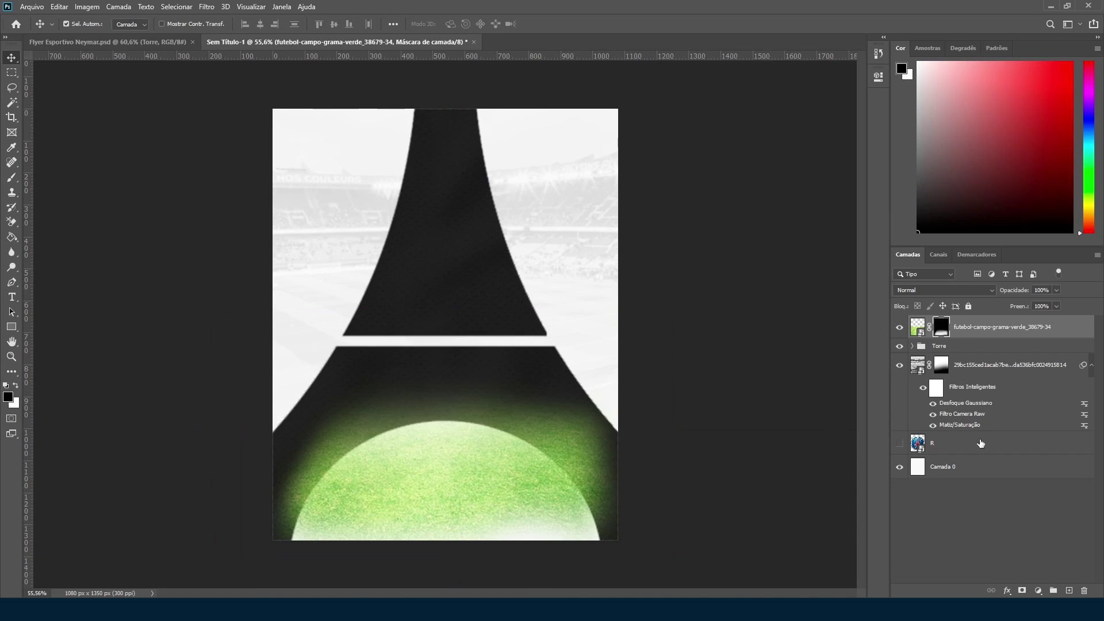
Step: Desaturate the grass layer's image with Matiz/Saturação, setting the saturation to -100
{"action": "left_click", "coordinate": [929, 334]}
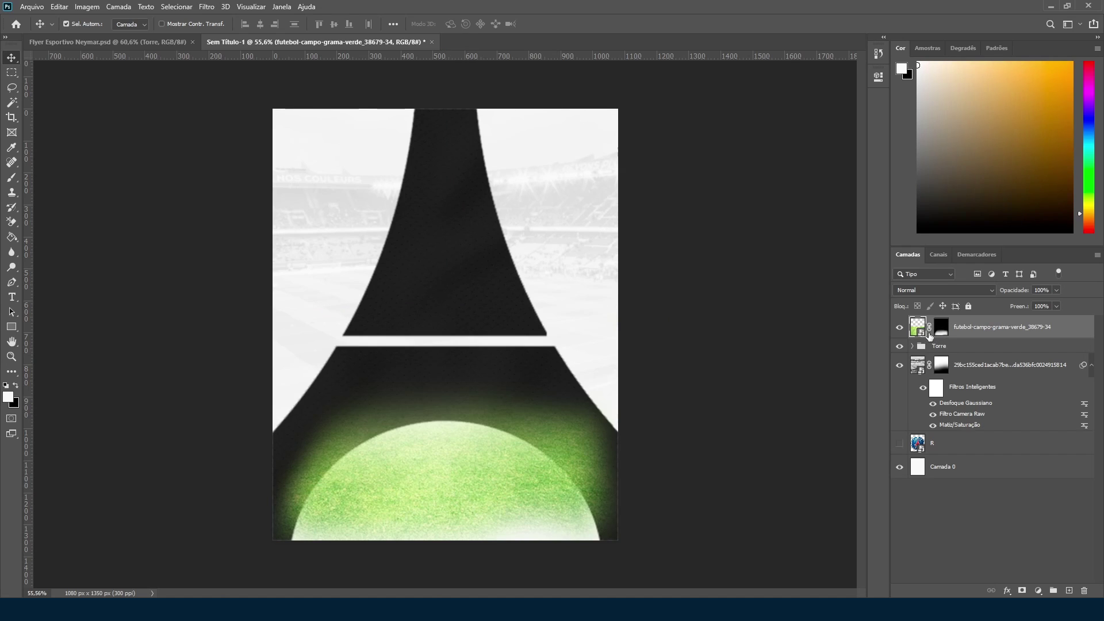
{"action": "key", "text": "ctrl+u"}
{"action": "left_click_drag", "start_coordinate": [515, 233], "coordinate": [466, 237]}
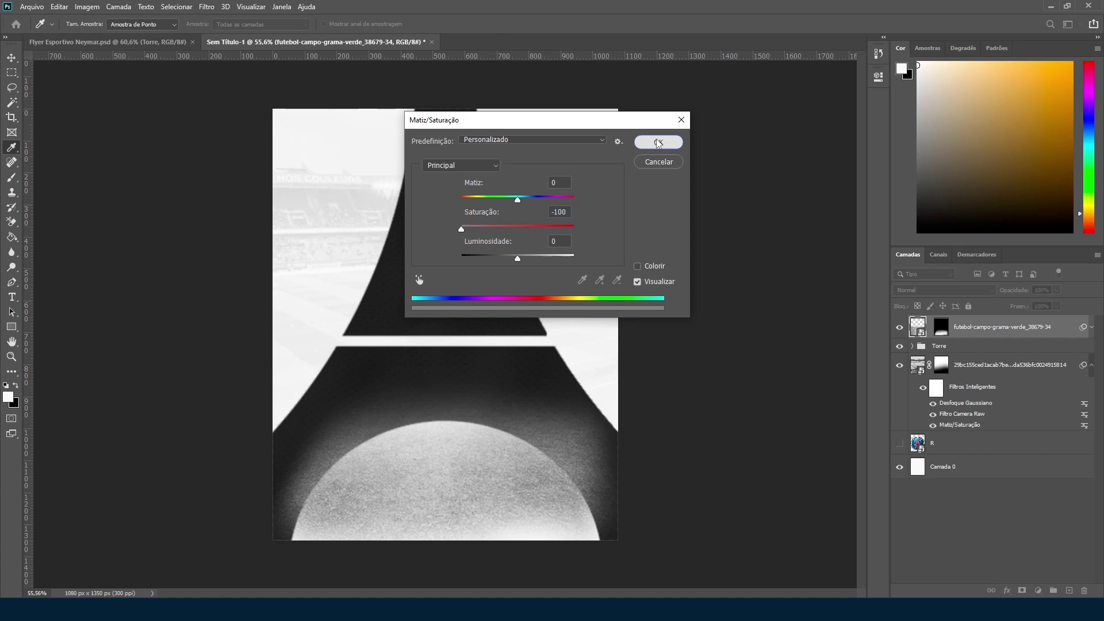
{"action": "left_click", "coordinate": [658, 142]}
Step: Apply the Camera Raw filter to the grass with Claridade +73 and Exposição +0,95
{"action": "key", "text": "ctrl+shift+a"}
{"action": "left_click_drag", "start_coordinate": [952, 419], "coordinate": [1009, 423]}
{"action": "left_click_drag", "start_coordinate": [952, 284], "coordinate": [965, 284]}
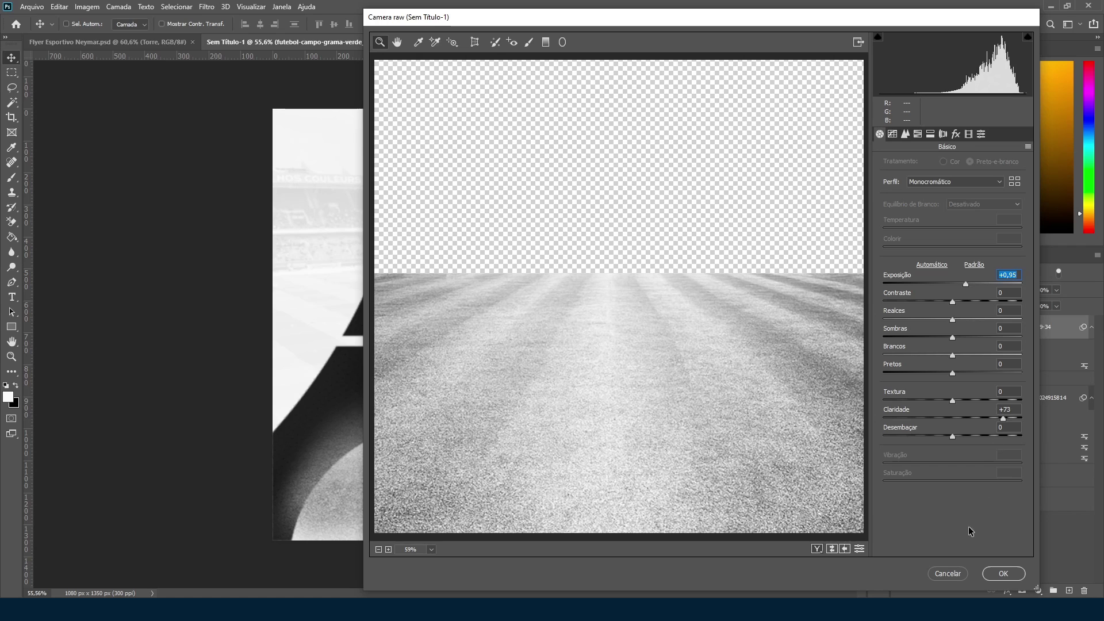
{"action": "left_click", "coordinate": [1003, 573]}
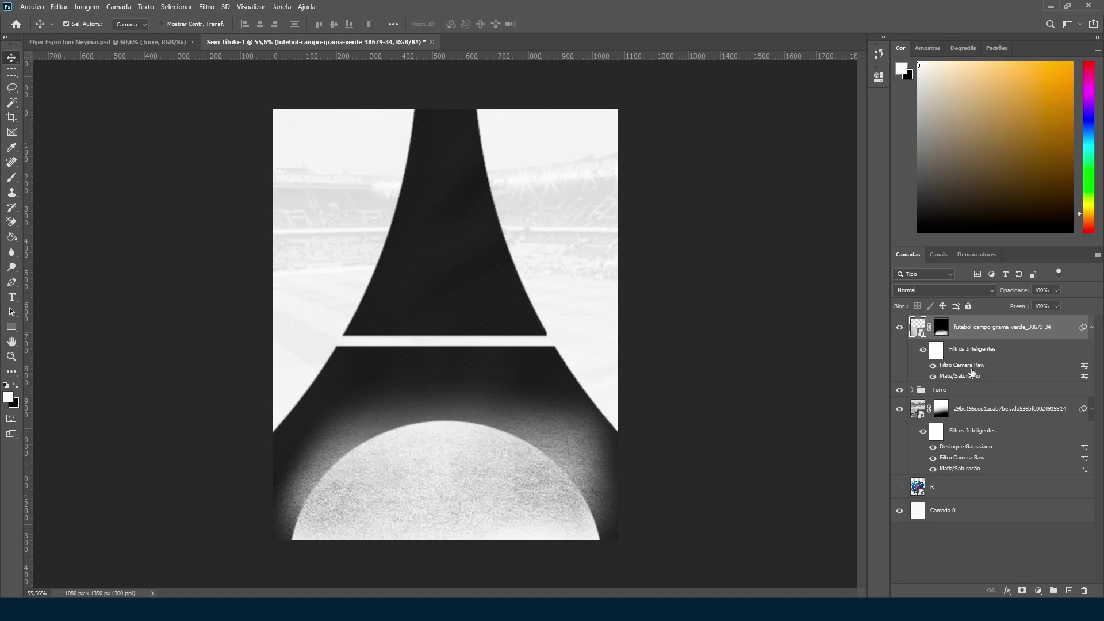
{"action": "left_click", "coordinate": [1007, 592]}
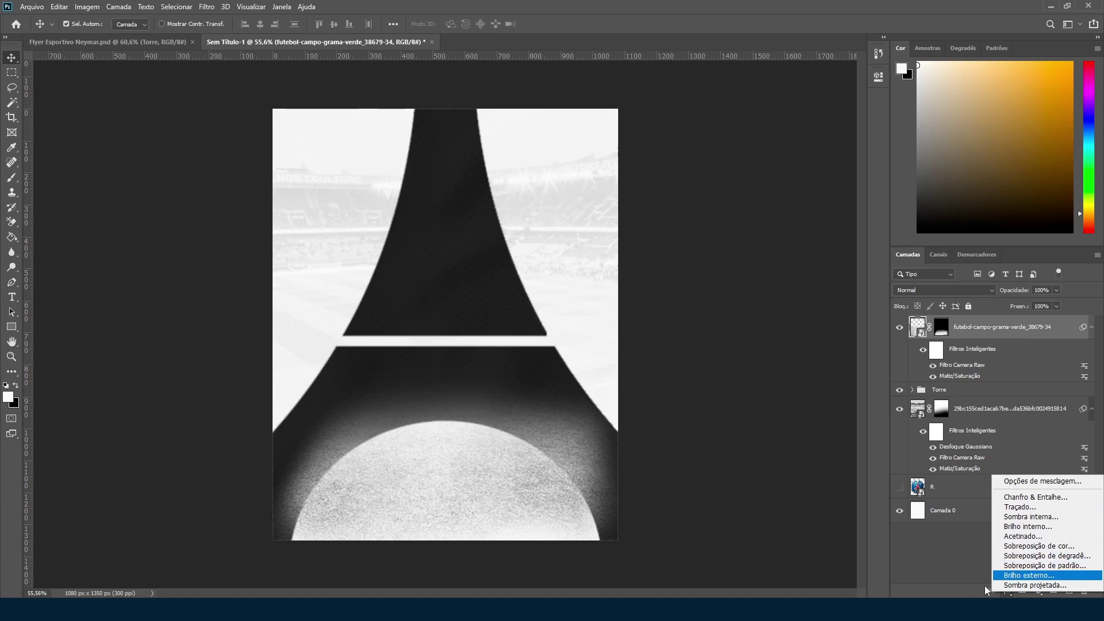
{"action": "left_click", "coordinate": [1038, 591]}
{"action": "left_click", "coordinate": [1039, 591]}
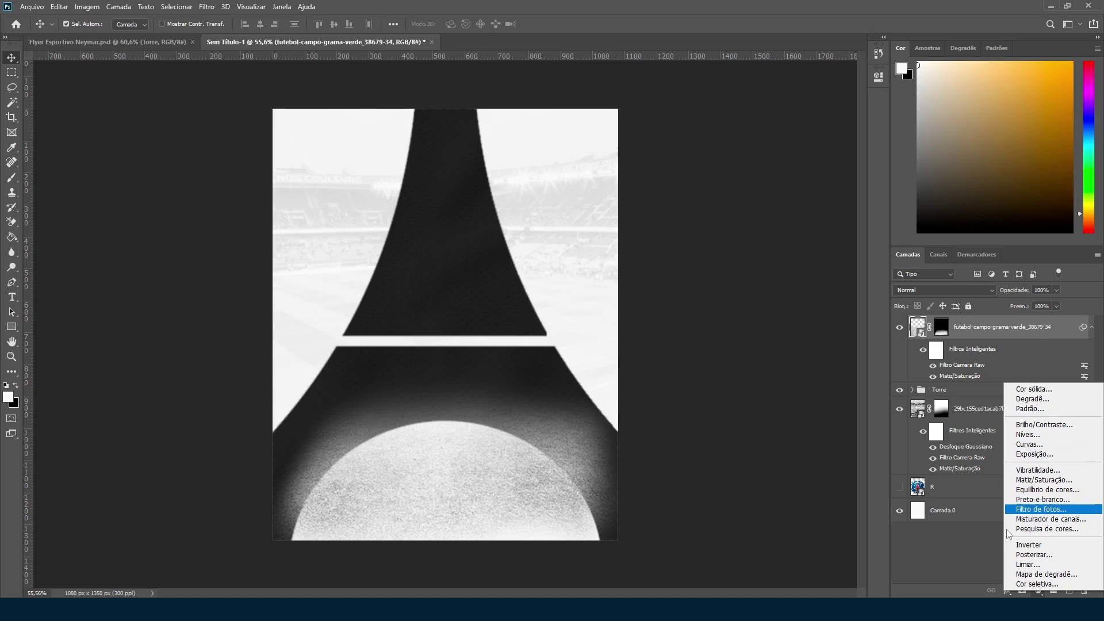
{"action": "left_click", "coordinate": [978, 549]}
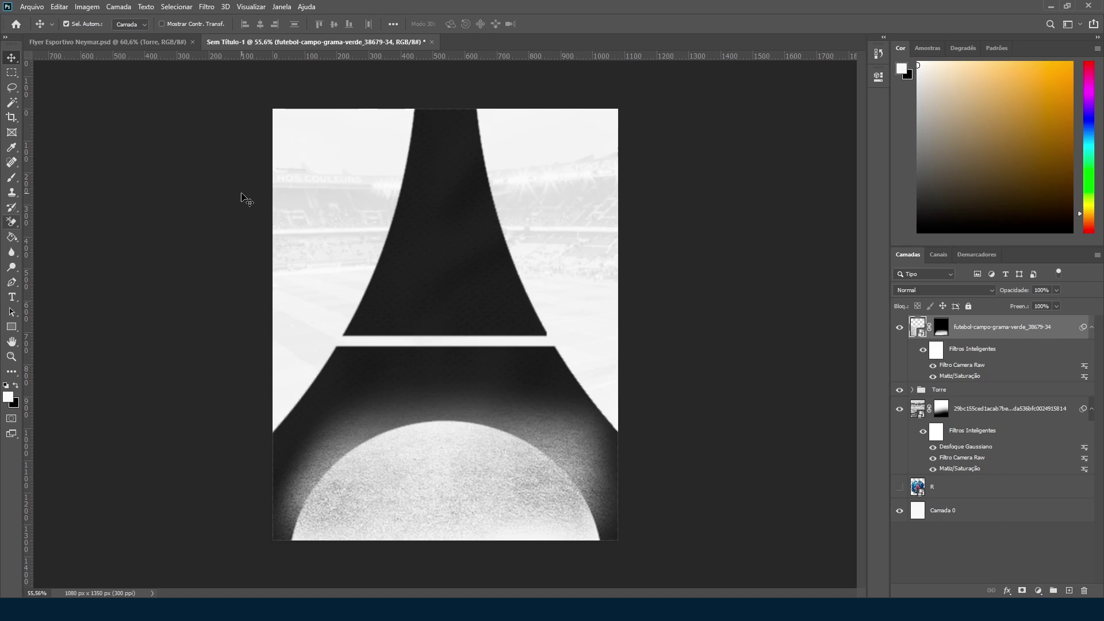
Step: Move the grass layer beneath the Torre group and lower its fill to 34%
{"action": "left_click_drag", "start_coordinate": [963, 338], "coordinate": [955, 403]}
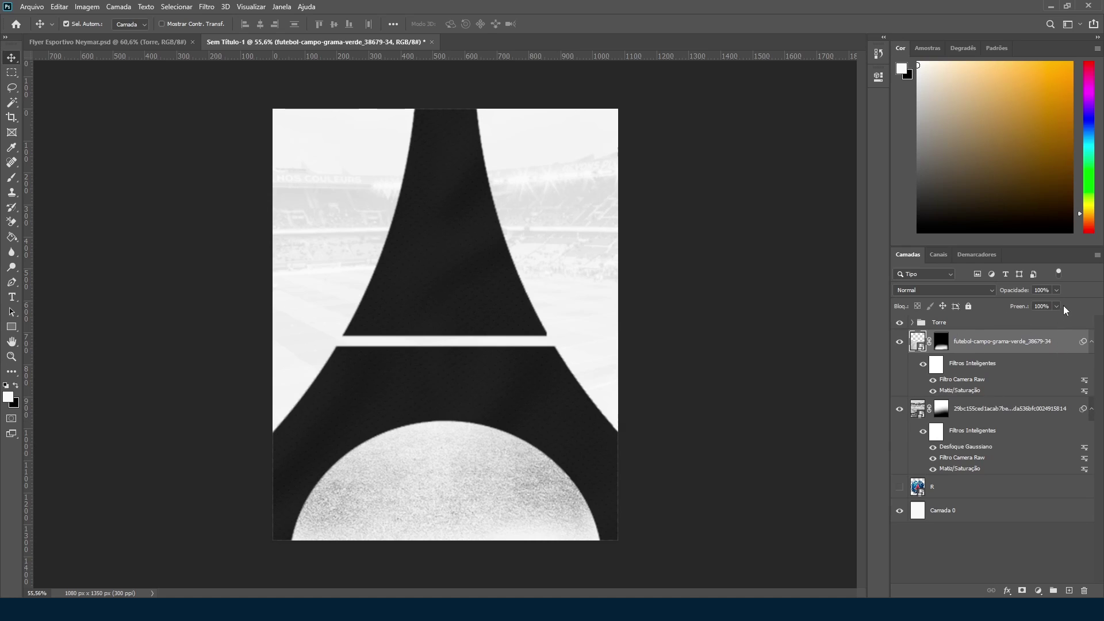
{"action": "left_click_drag", "start_coordinate": [1050, 320], "coordinate": [1017, 320]}
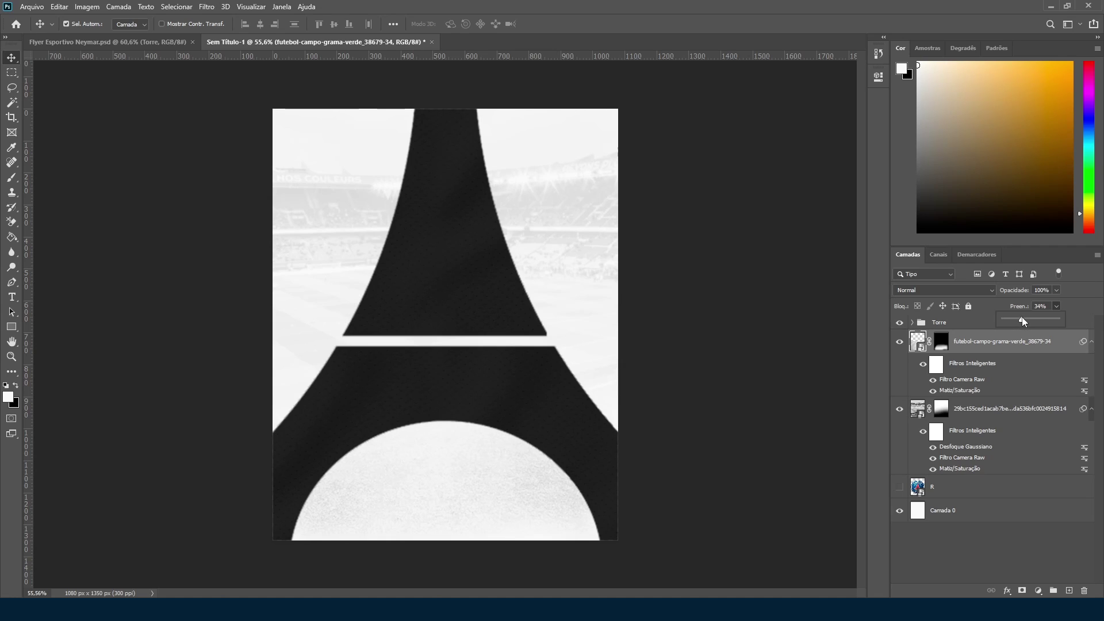
{"action": "left_click_drag", "start_coordinate": [1023, 316], "coordinate": [1022, 316]}
{"action": "left_click", "coordinate": [186, 167]}
Step: Move the R reference layer to the top of the layer stack and briefly show it for comparison, leaving it hidden
{"action": "left_click_drag", "start_coordinate": [968, 343], "coordinate": [944, 318]}
{"action": "left_click", "coordinate": [912, 323]}
{"action": "left_click", "coordinate": [913, 346]}
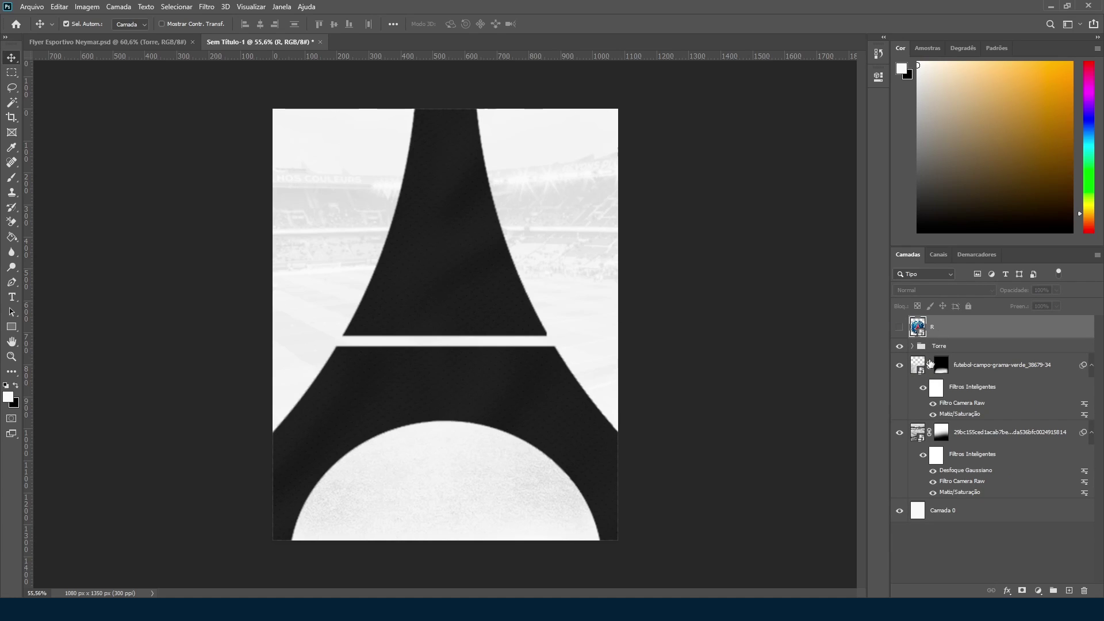
{"action": "left_click", "coordinate": [900, 329]}
{"action": "left_click", "coordinate": [900, 328]}
{"action": "left_click", "coordinate": [900, 329]}
{"action": "left_click", "coordinate": [900, 329]}
Step: Group the grass, stadium and Camada 0 layers and name the group BG
{"action": "left_click", "coordinate": [975, 435]}
{"action": "left_click", "coordinate": [959, 374]}
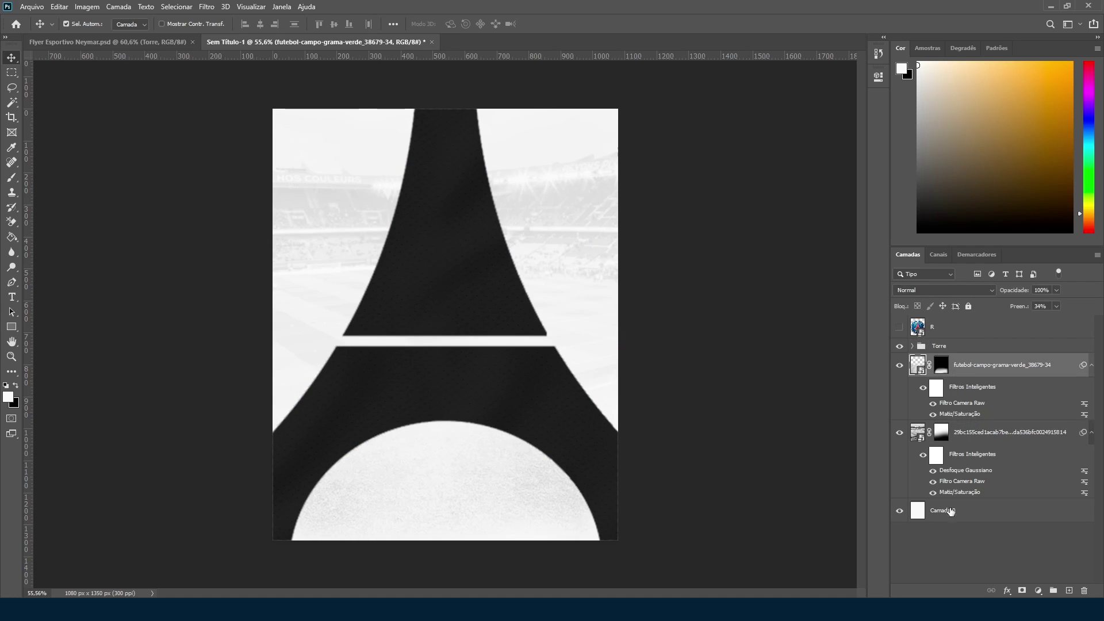
{"action": "left_click", "coordinate": [950, 511], "text": "shift"}
{"action": "key", "text": "ctrl+g"}
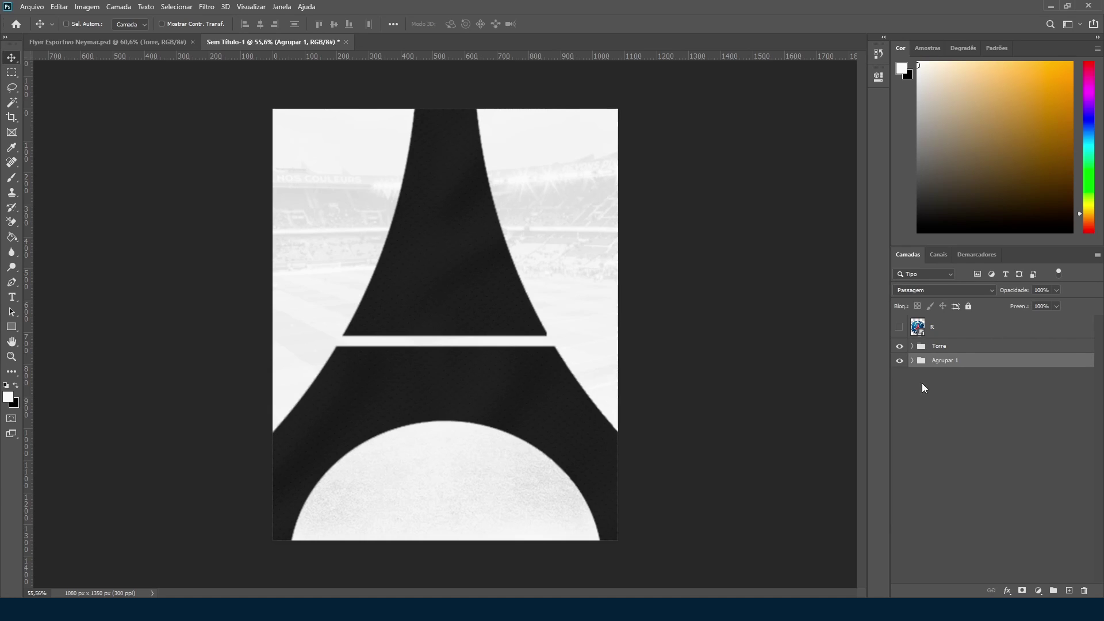
{"action": "type", "text": "BG"}
{"action": "key", "text": "Return"}
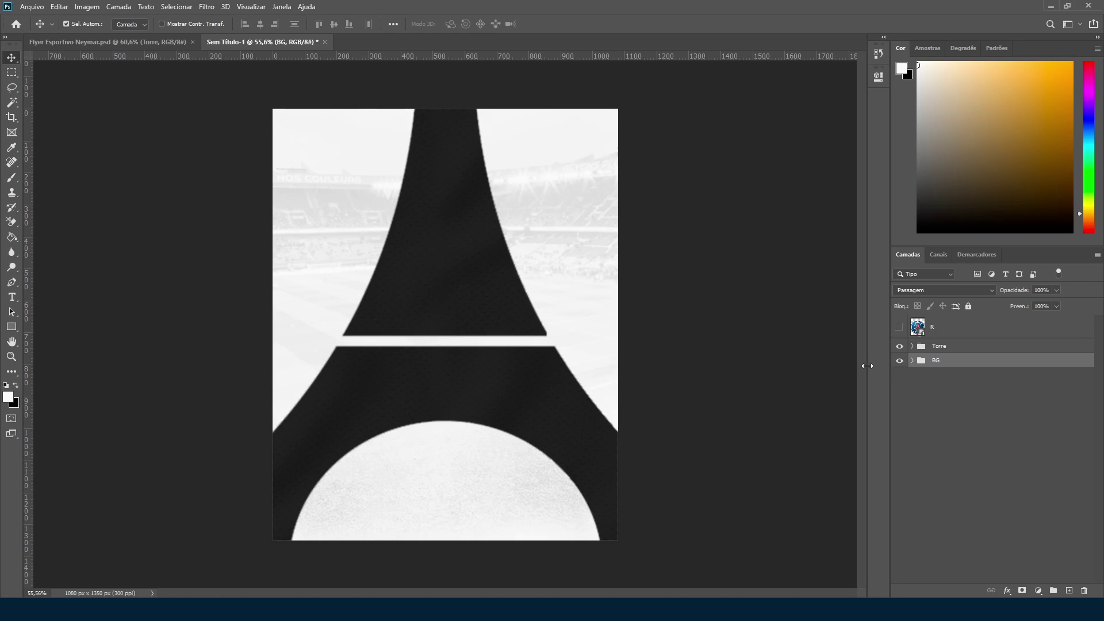
Step: Examine the layers and filters in the BG group of the finished Flyer Esportivo Neymar.psd, then return to the working document
{"action": "left_click", "coordinate": [140, 45]}
{"action": "left_click_drag", "start_coordinate": [1026, 518], "coordinate": [917, 580]}
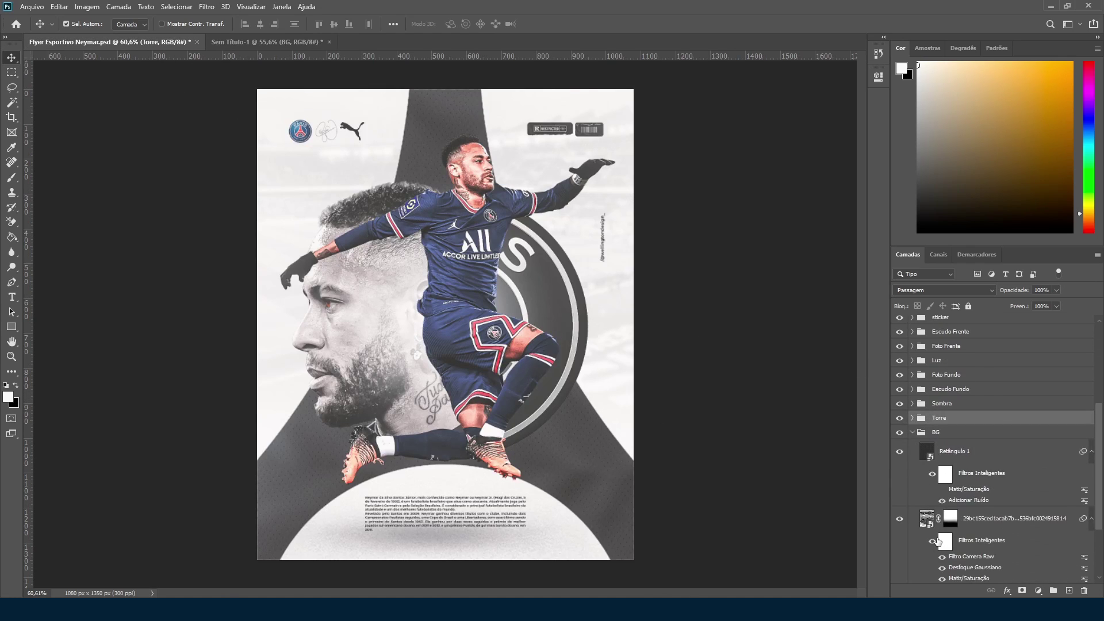
{"action": "scroll", "coordinate": [956, 482], "scroll_direction": "down", "scroll_amount": 2}
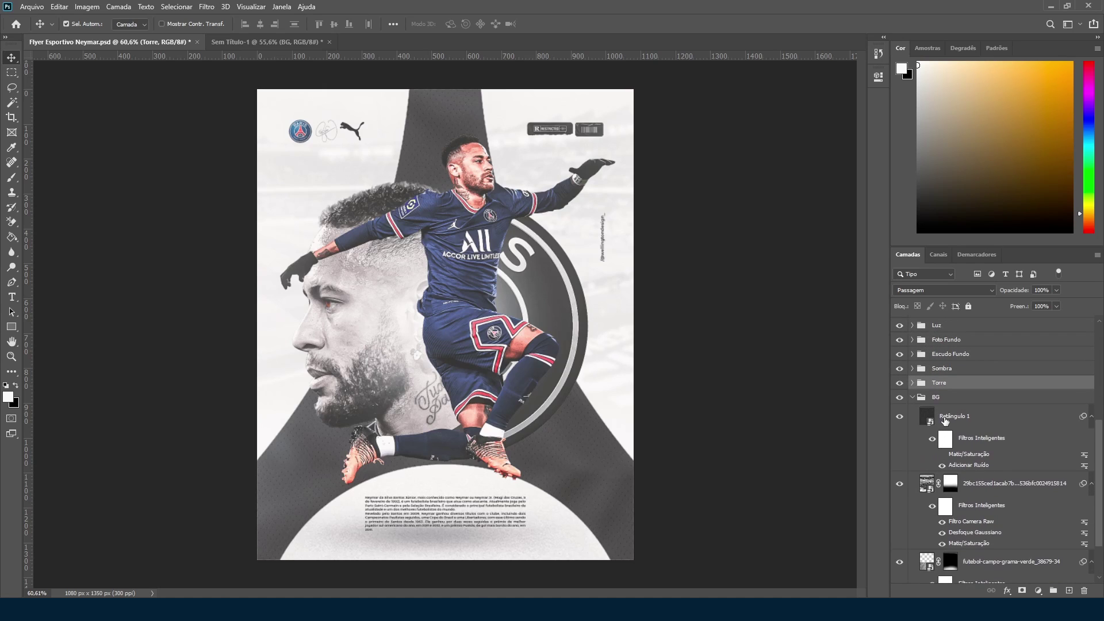
{"action": "scroll", "coordinate": [945, 420], "scroll_direction": "up", "scroll_amount": 1}
{"action": "left_click", "coordinate": [913, 411]}
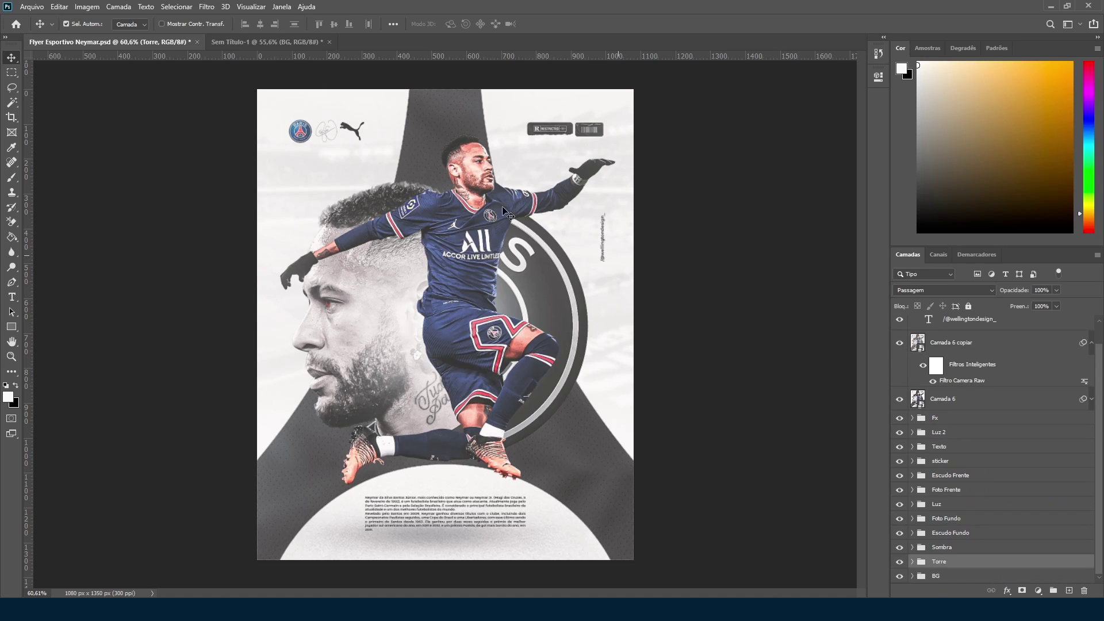
{"action": "left_click", "coordinate": [290, 43]}
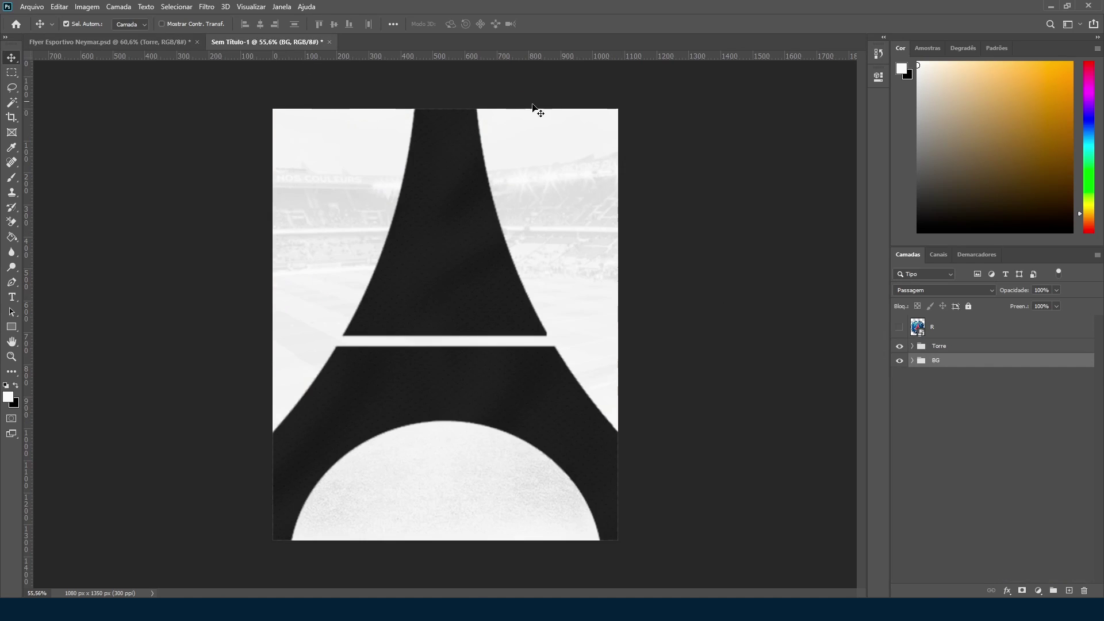
Step: Draw a rectangle about 1216 x 1484 px covering the whole canvas above the grass layer in BG, filled with gray #6d6d6d
{"action": "left_click", "coordinate": [913, 360]}
{"action": "left_click", "coordinate": [974, 382]}
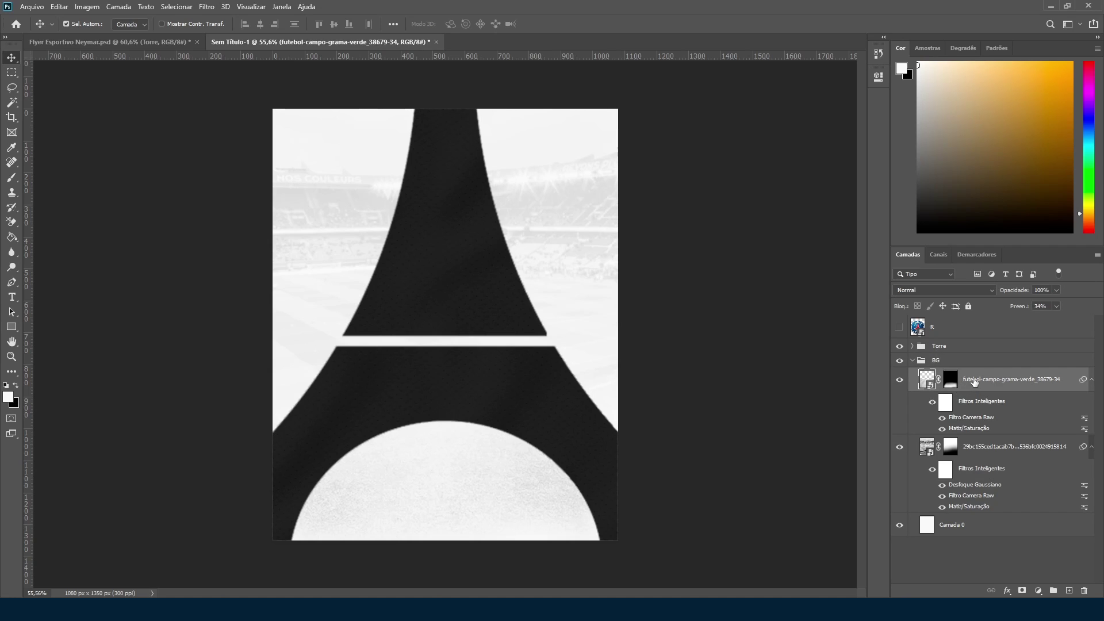
{"action": "left_click", "coordinate": [11, 327]}
{"action": "left_click_drag", "start_coordinate": [255, 89], "coordinate": [644, 563]}
{"action": "double_click", "coordinate": [927, 381]}
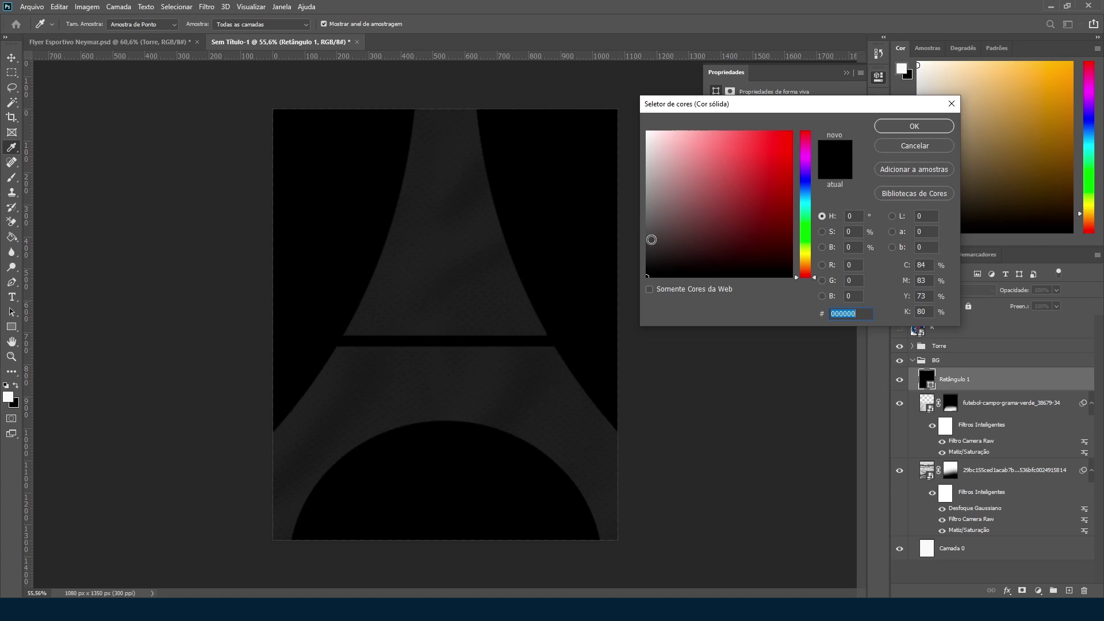
{"action": "mouse_move", "coordinate": [652, 239]}
{"action": "left_mouse_down"}
{"action": "mouse_move", "coordinate": [638, 198]}
{"action": "mouse_move", "coordinate": [631, 212]}
{"action": "left_mouse_up"}
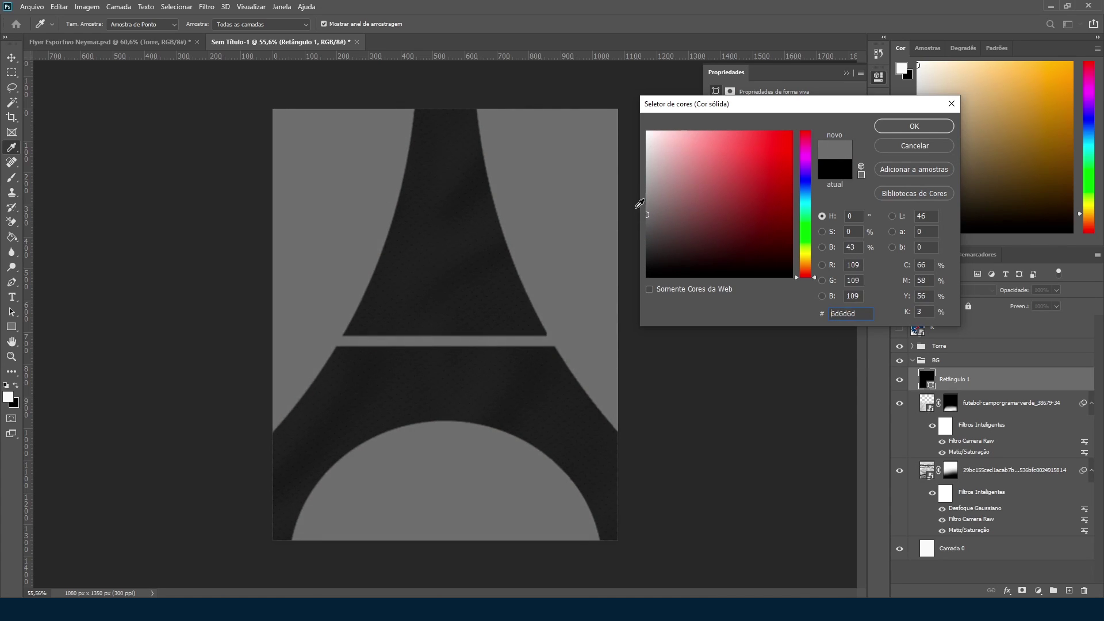
{"action": "left_click", "coordinate": [900, 123]}
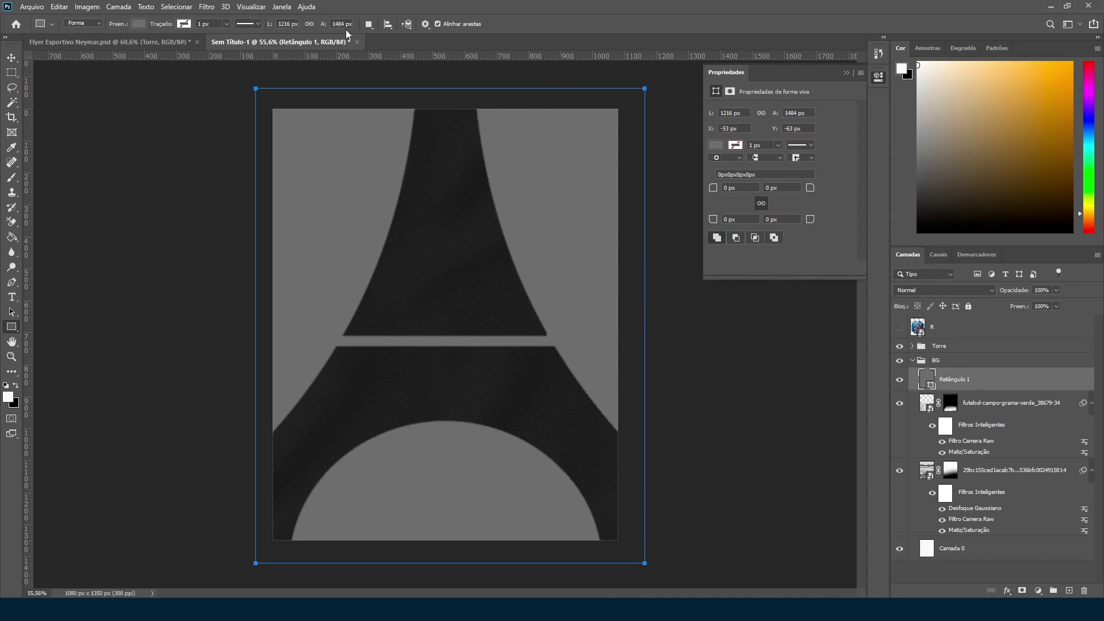
{"action": "left_click", "coordinate": [849, 73]}
Step: Convert the gray rectangle to a smart object and apply Adicionar Ruído at 7,73% with Gaussiana distribution and Monocromático enabled
{"action": "left_click", "coordinate": [205, 7]}
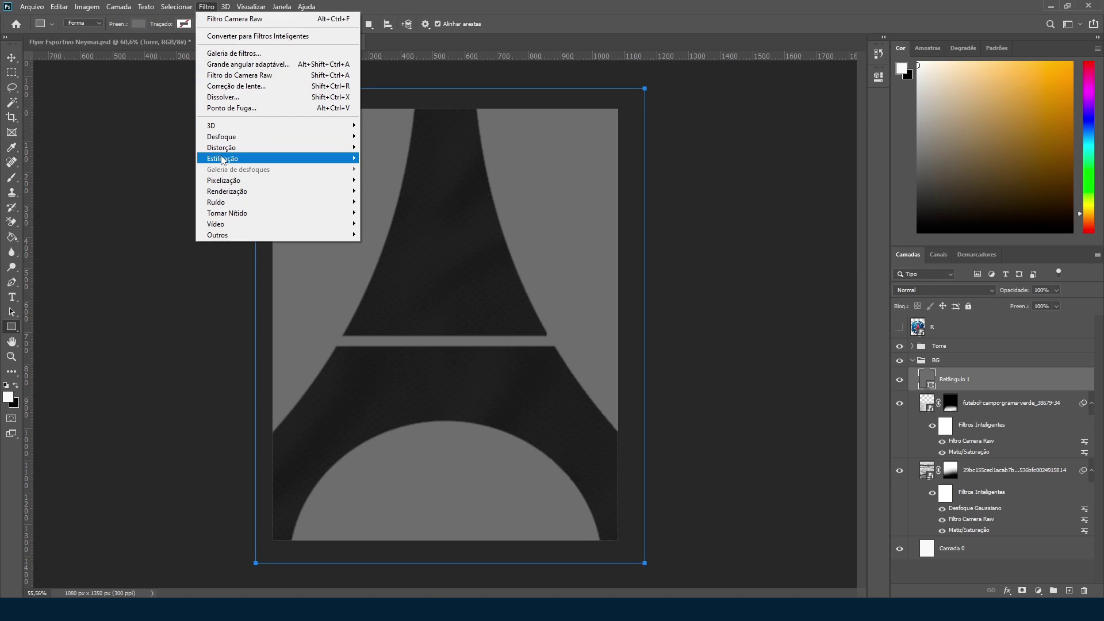
{"action": "mouse_move", "coordinate": [222, 205]}
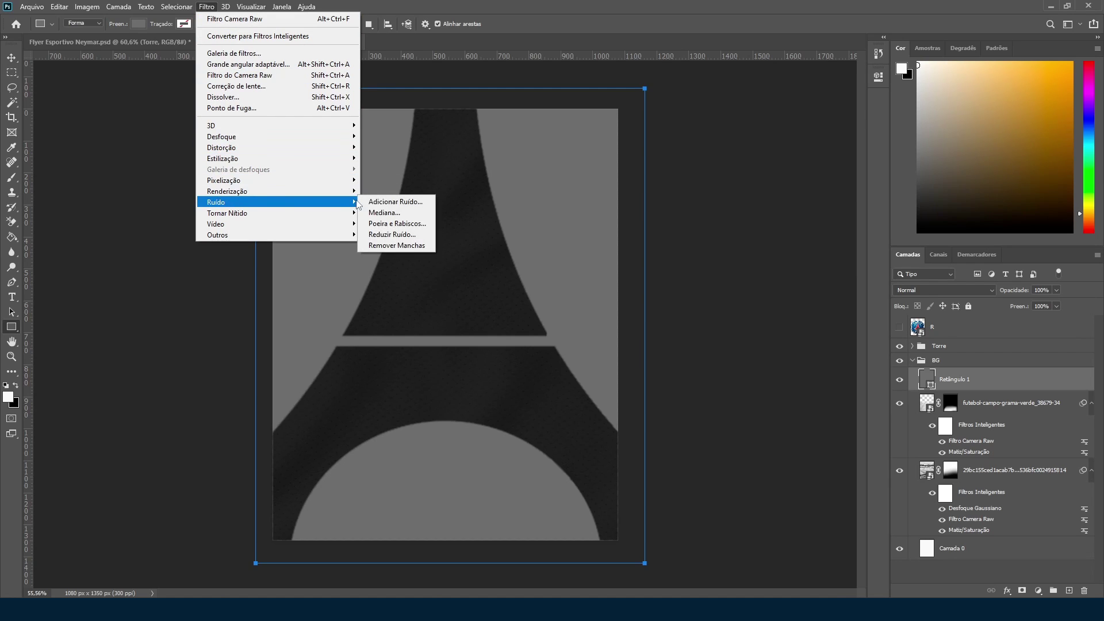
{"action": "left_click", "coordinate": [382, 201]}
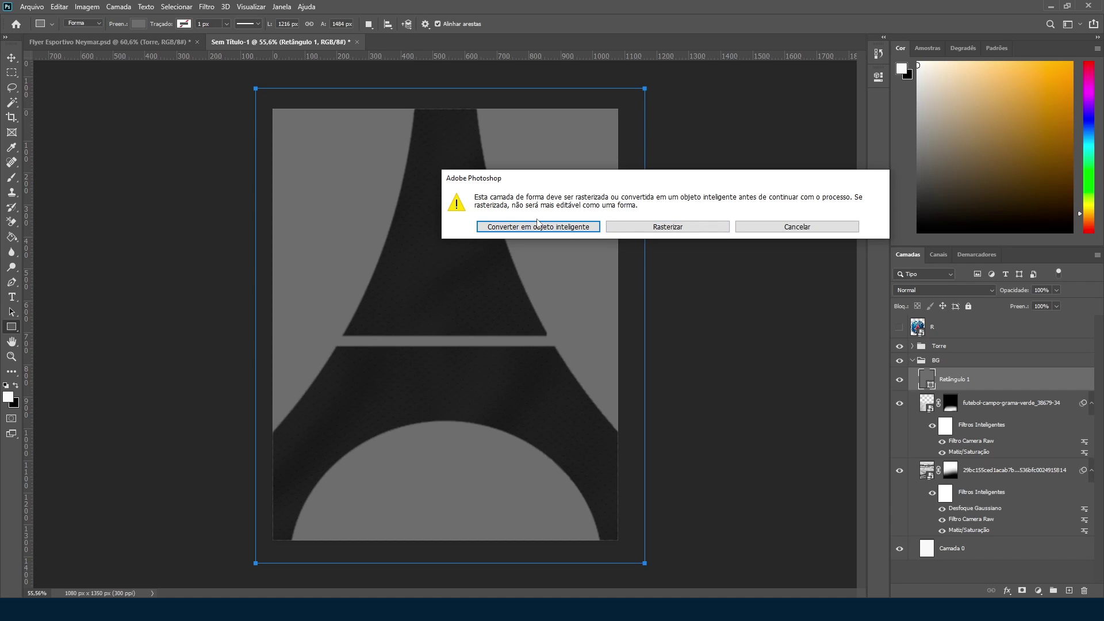
{"action": "left_click", "coordinate": [559, 229]}
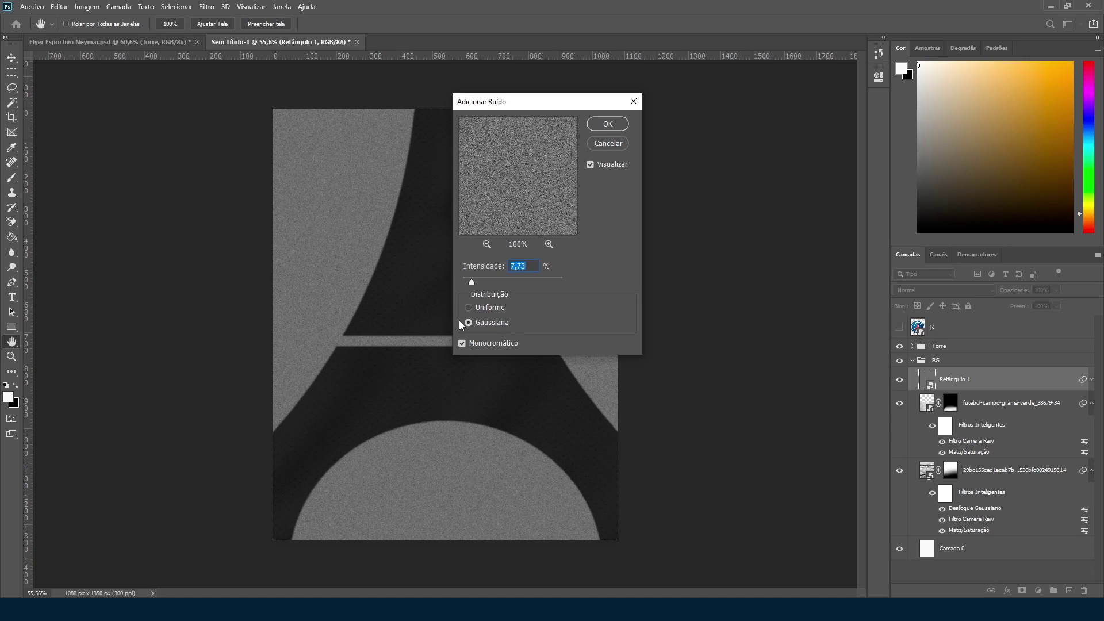
{"action": "left_click", "coordinate": [461, 343]}
{"action": "left_click", "coordinate": [462, 343]}
{"action": "left_click", "coordinate": [608, 124]}
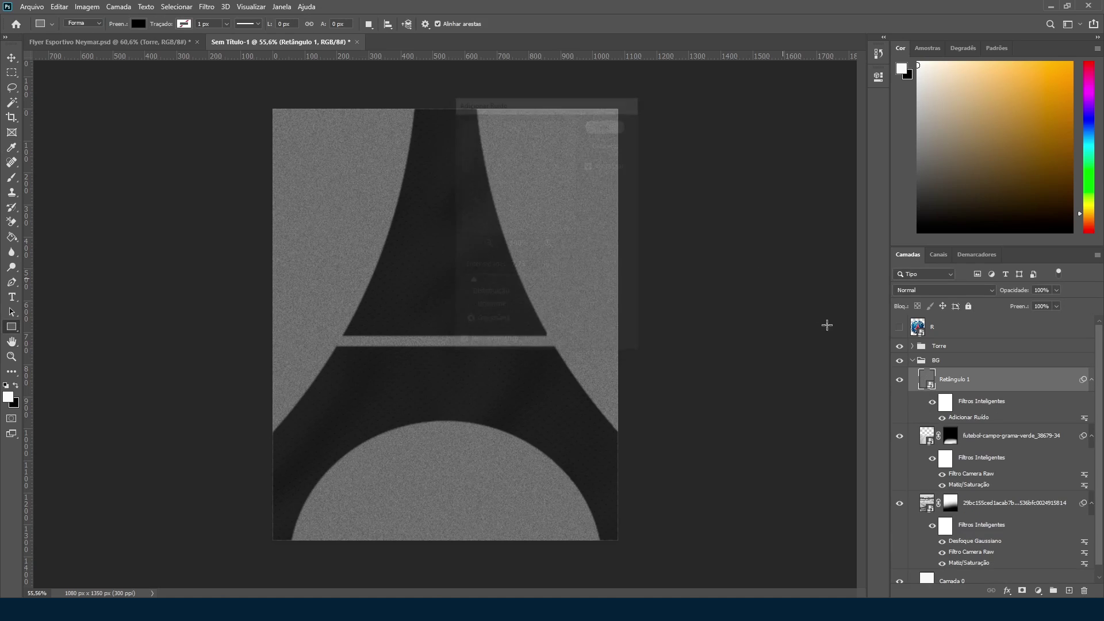
Step: Set the noise rectangle's blend mode to Luz Indireta, comparing the canvas with the layer hidden and with other modes
{"action": "left_click", "coordinate": [989, 289]}
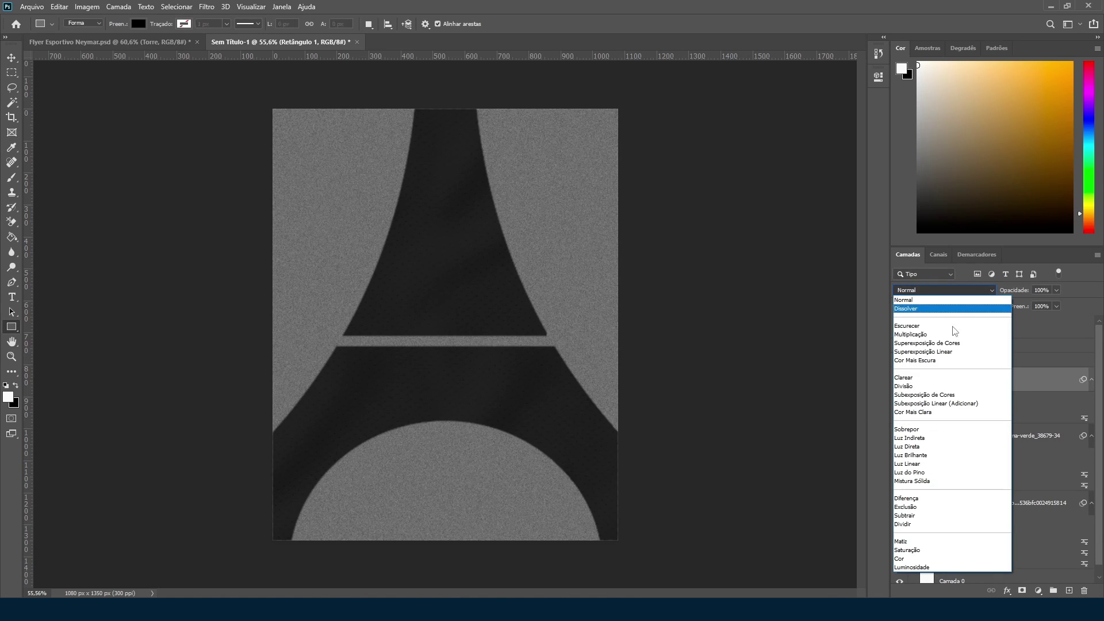
{"action": "left_click", "coordinate": [909, 439]}
{"action": "left_click", "coordinate": [900, 380]}
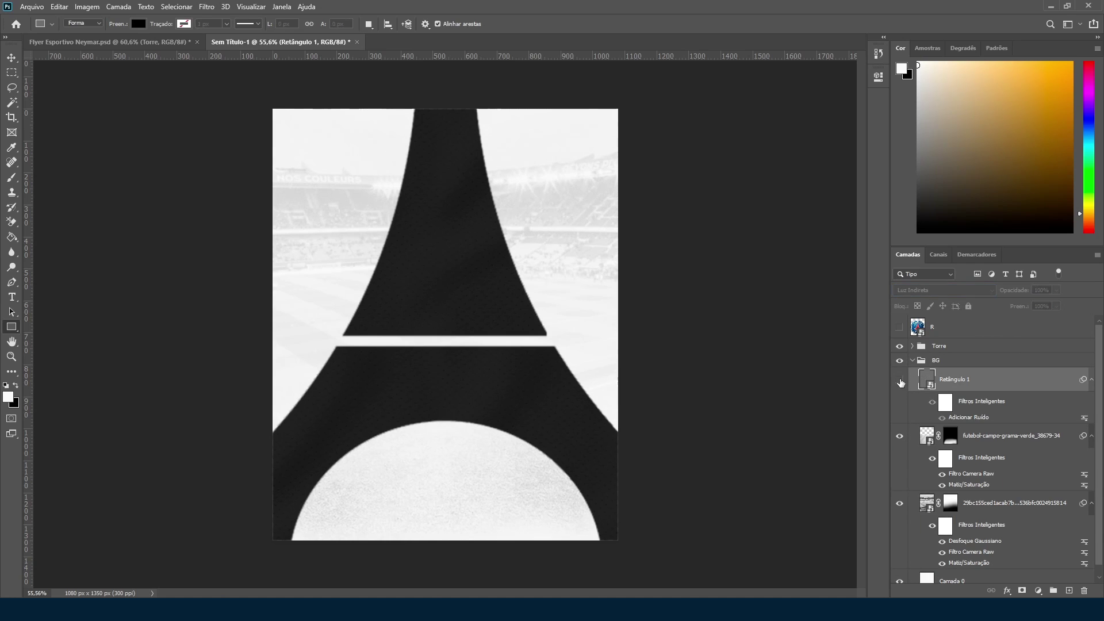
{"action": "left_click", "coordinate": [899, 380]}
{"action": "left_click", "coordinate": [900, 380]}
{"action": "left_click", "coordinate": [900, 380]}
{"action": "left_click", "coordinate": [900, 380]}
{"action": "left_click", "coordinate": [900, 380]}
{"action": "left_click", "coordinate": [900, 380]}
{"action": "left_click", "coordinate": [900, 380]}
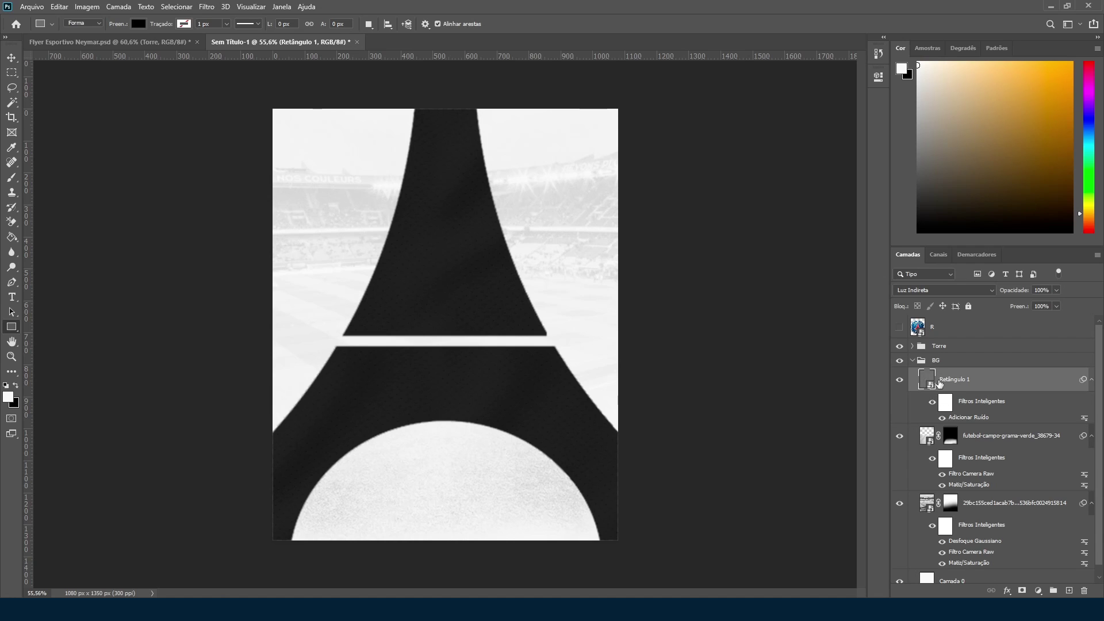
{"action": "left_click", "coordinate": [990, 288]}
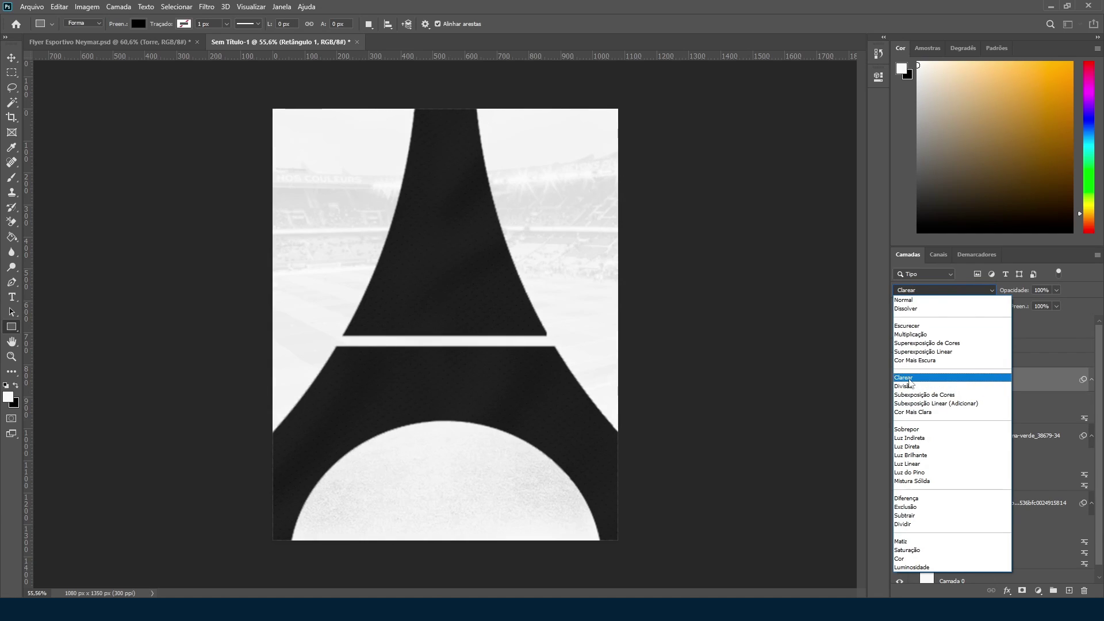
{"action": "left_click", "coordinate": [911, 438]}
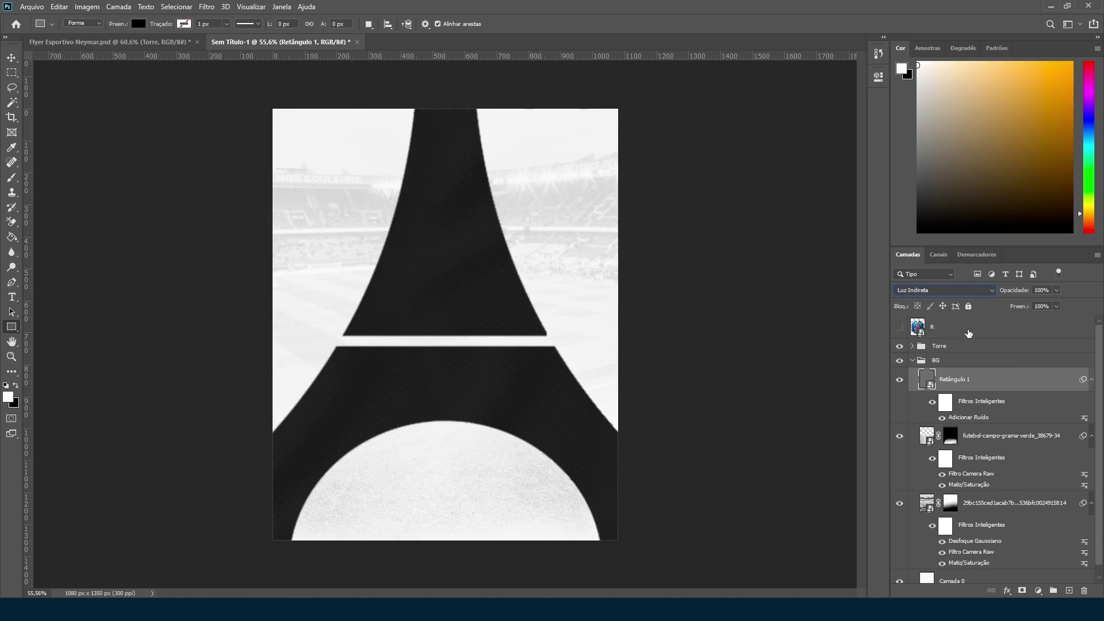
{"action": "scroll", "coordinate": [940, 505], "scroll_direction": "down", "scroll_amount": 1}
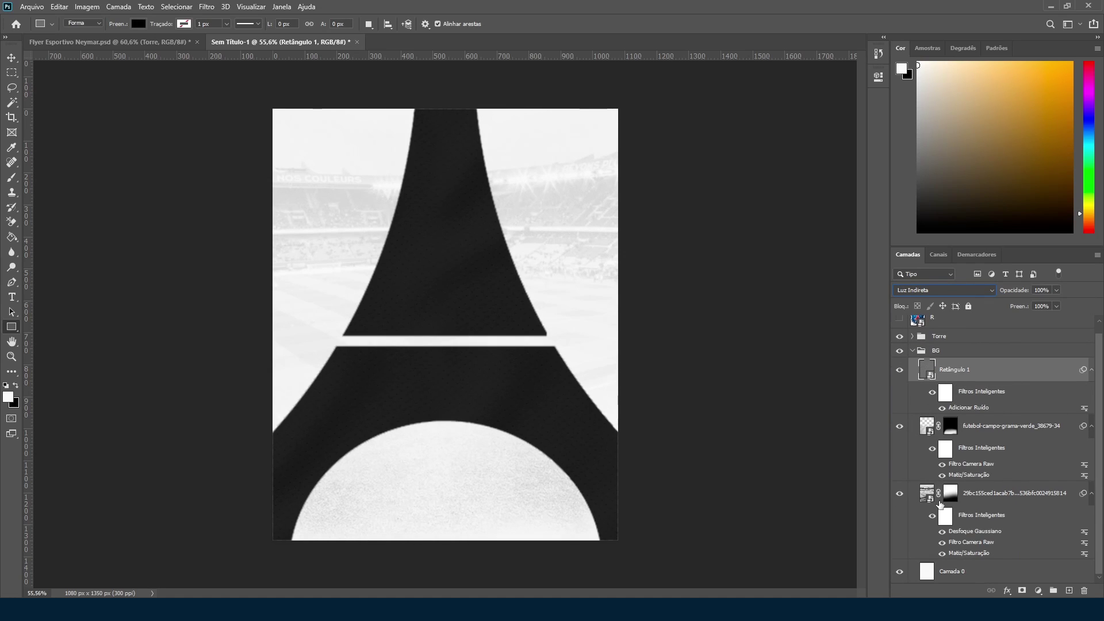
Step: Collapse the BG group, check the overall composition in the finished Flyer Esportivo Neymar.psd, and return to the working document
{"action": "left_click", "coordinate": [913, 352]}
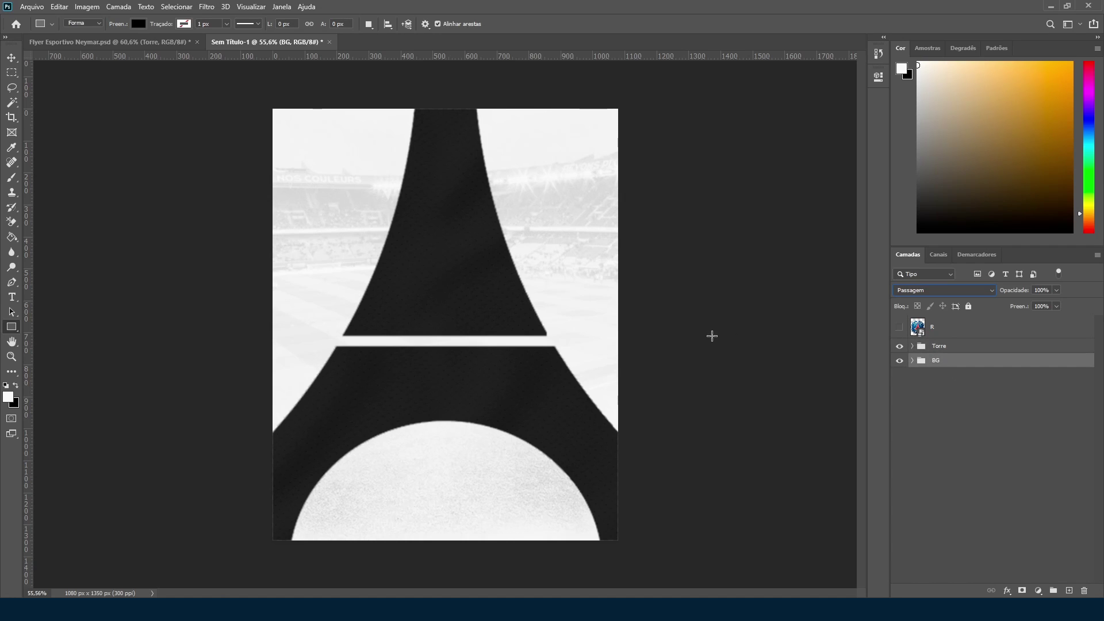
{"action": "left_click", "coordinate": [167, 42]}
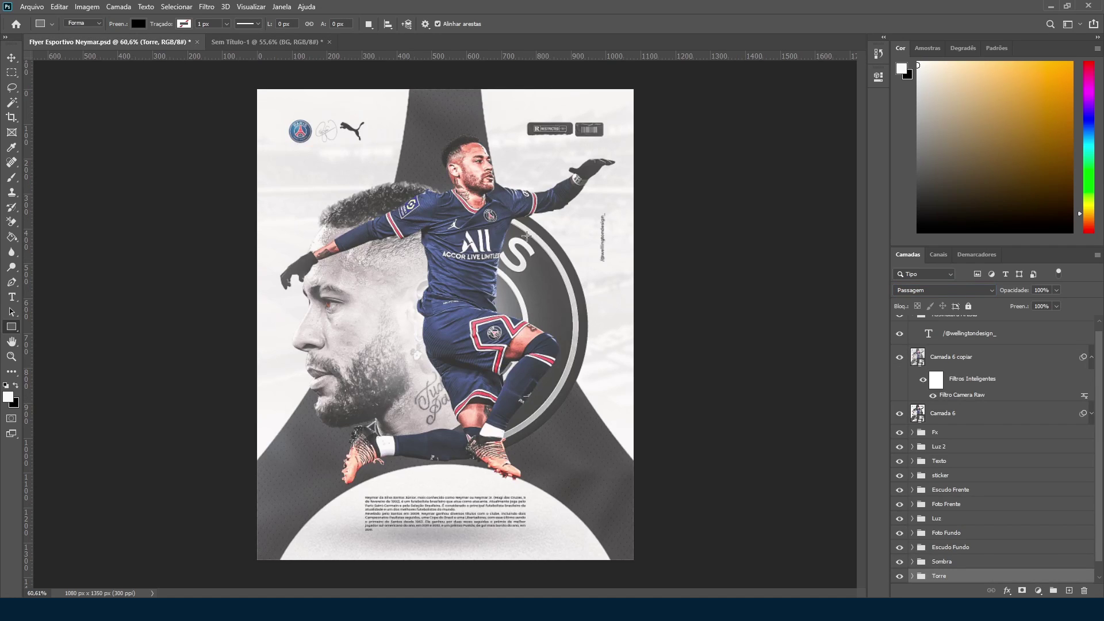
{"action": "left_click", "coordinate": [247, 44]}
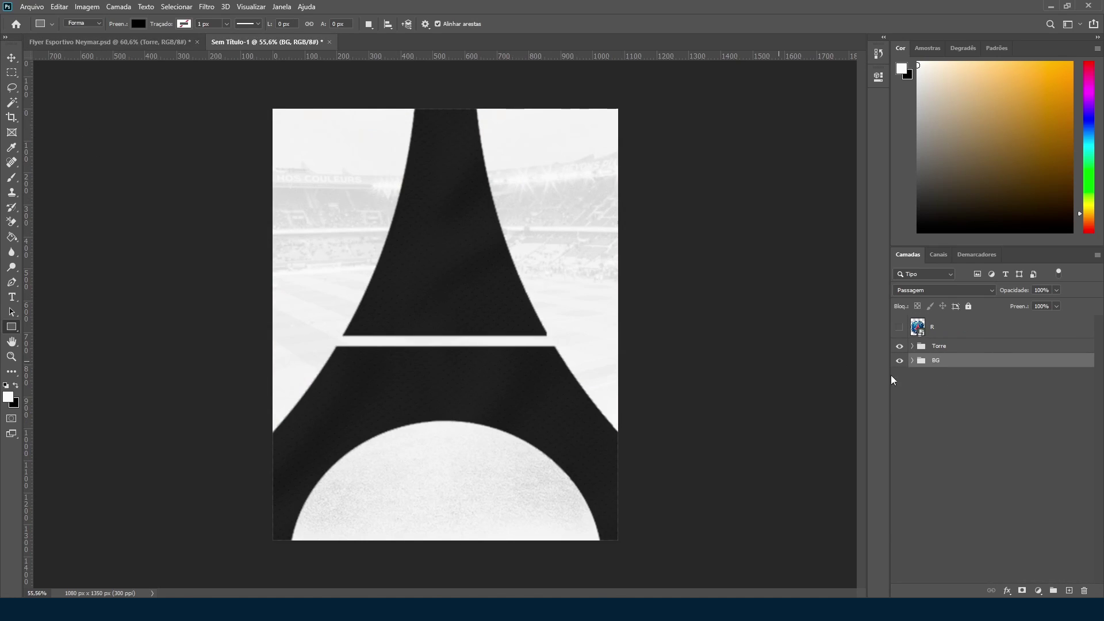
Step: Place the images Neymar - FootyRenders and Neymar - FootyRenders (1) from the Material da Aula folder above the Torre group
{"action": "left_click", "coordinate": [937, 348]}
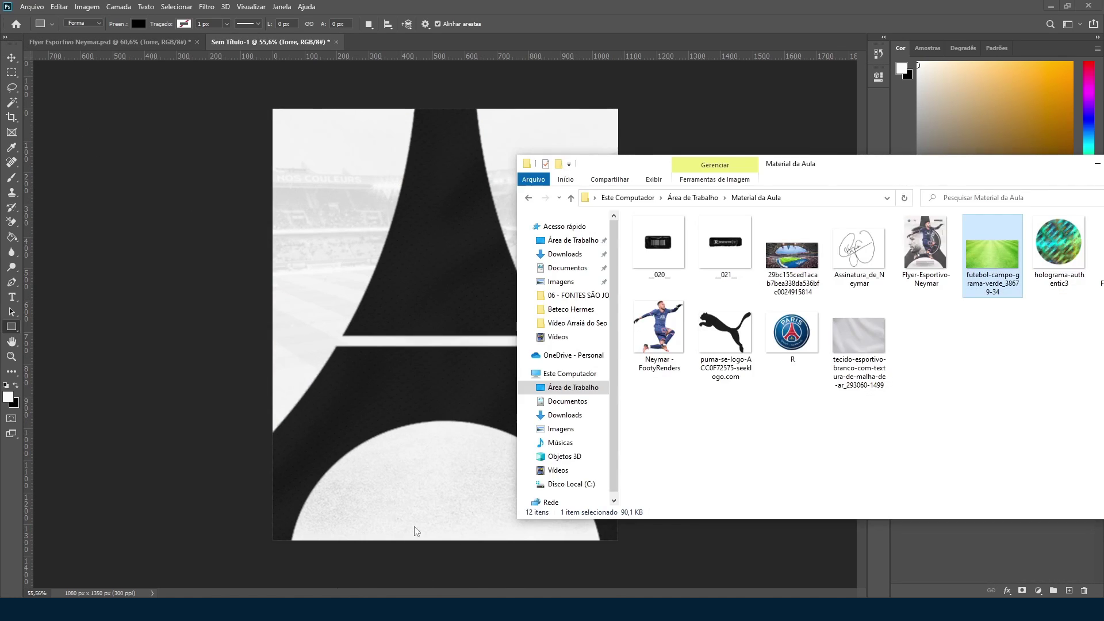
{"action": "key", "text": "alt+Tab"}
{"action": "left_click", "coordinate": [698, 418]}
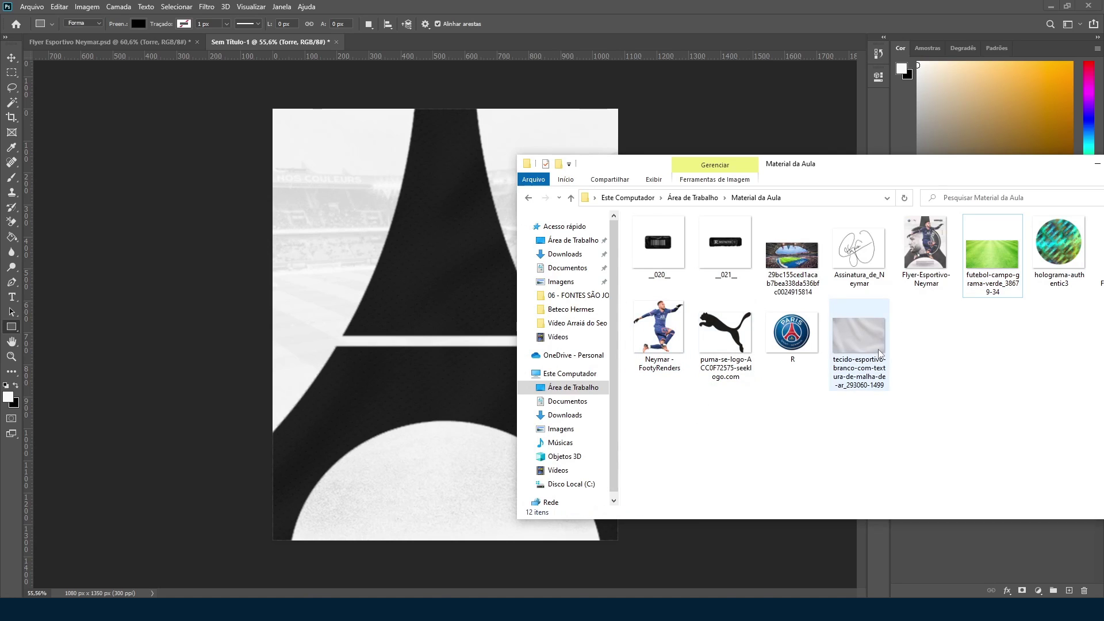
{"action": "left_click", "coordinate": [661, 326]}
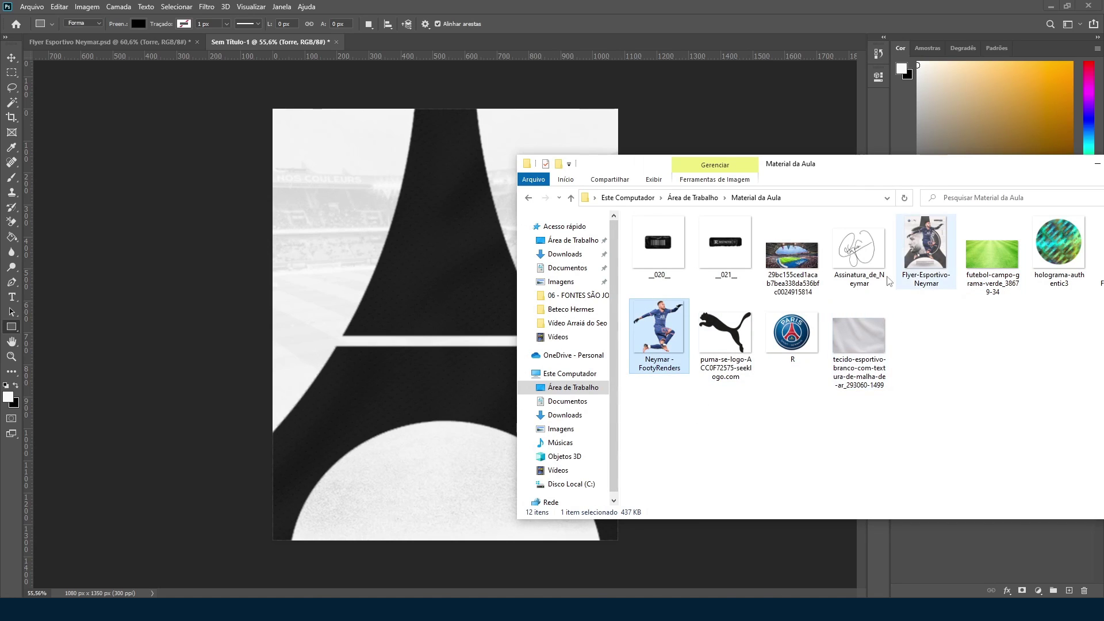
{"action": "mouse_move", "coordinate": [838, 171]}
{"action": "left_mouse_down"}
{"action": "mouse_move", "coordinate": [748, 173]}
{"action": "mouse_move", "coordinate": [857, 169]}
{"action": "left_mouse_up"}
{"action": "left_click", "coordinate": [1033, 248], "text": "ctrl"}
{"action": "left_click_drag", "start_coordinate": [712, 338], "coordinate": [394, 253]}
{"action": "key", "text": "Return"}
{"action": "key", "text": "Return"}
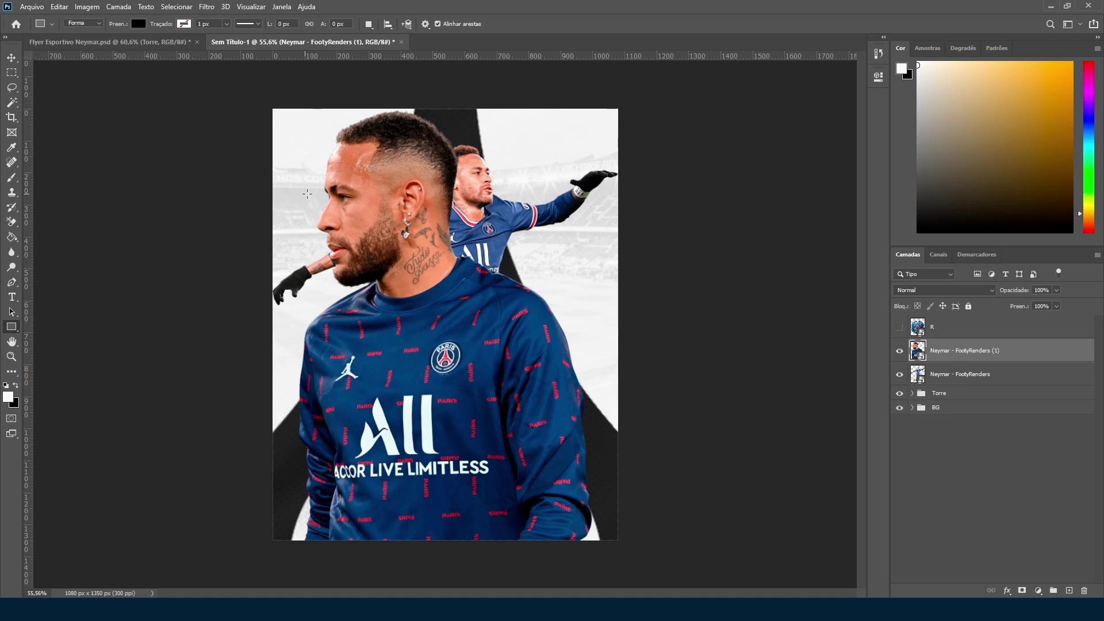
Step: Lower the profile portrait on the canvas and put its layer beneath the full-body Neymar - FootyRenders layer
{"action": "left_click", "coordinate": [12, 57]}
{"action": "left_click_drag", "start_coordinate": [389, 223], "coordinate": [401, 306]}
{"action": "left_click_drag", "start_coordinate": [963, 355], "coordinate": [945, 385]}
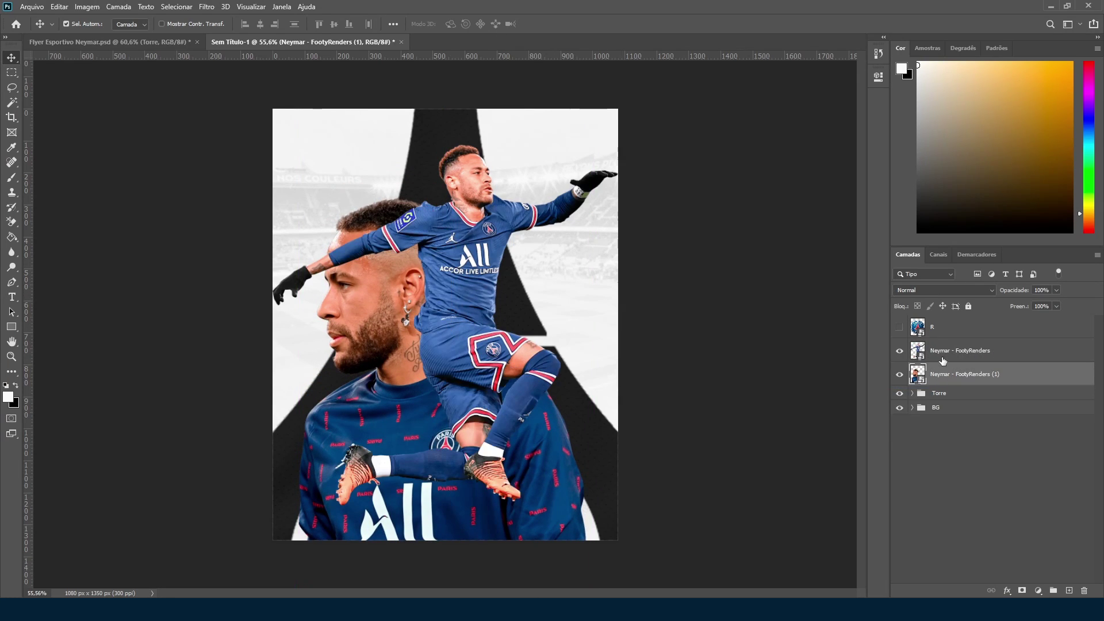
Step: Scale the full-body player down slightly and shift him up, keeping him centered in front of the tower
{"action": "left_click", "coordinate": [947, 354]}
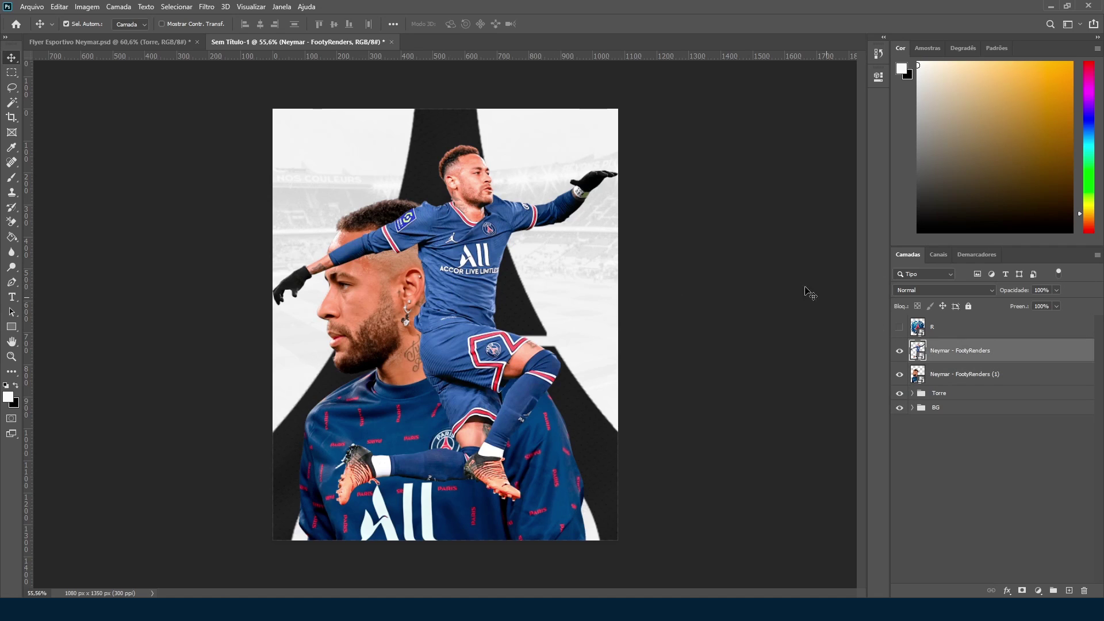
{"action": "key", "text": "ctrl+t"}
{"action": "left_click_drag", "start_coordinate": [618, 109], "coordinate": [596, 161]}
{"action": "left_click_drag", "start_coordinate": [506, 287], "coordinate": [506, 268]}
{"action": "key", "text": "Return"}
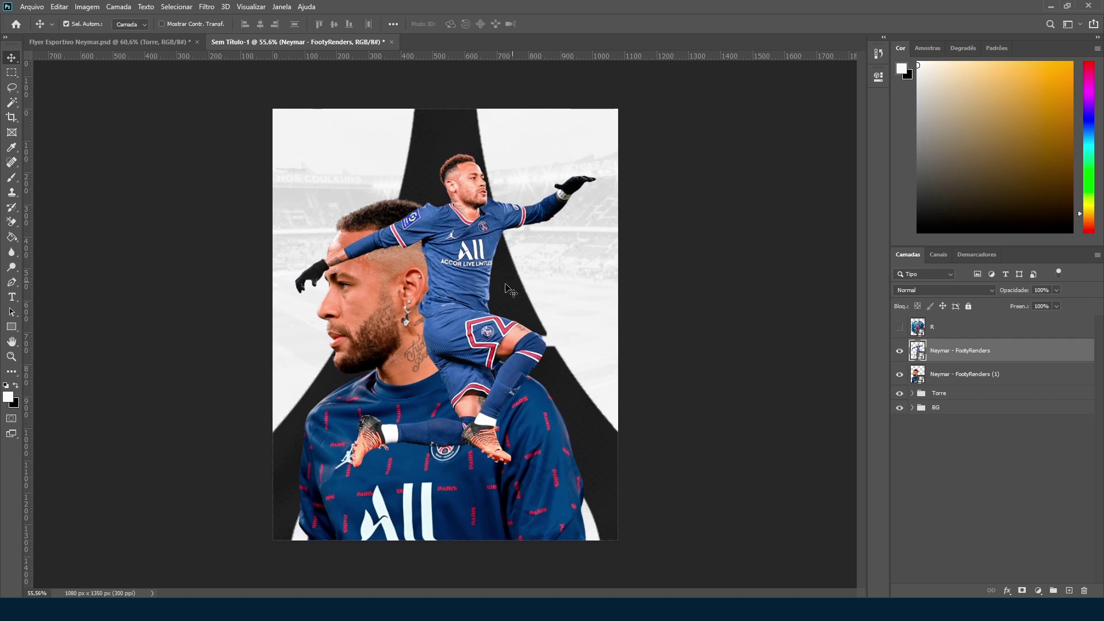
Step: Enlarge the profile portrait to 28,07% and position its head behind the full-body player's outstretched arm, above the boot
{"action": "left_click", "coordinate": [941, 377]}
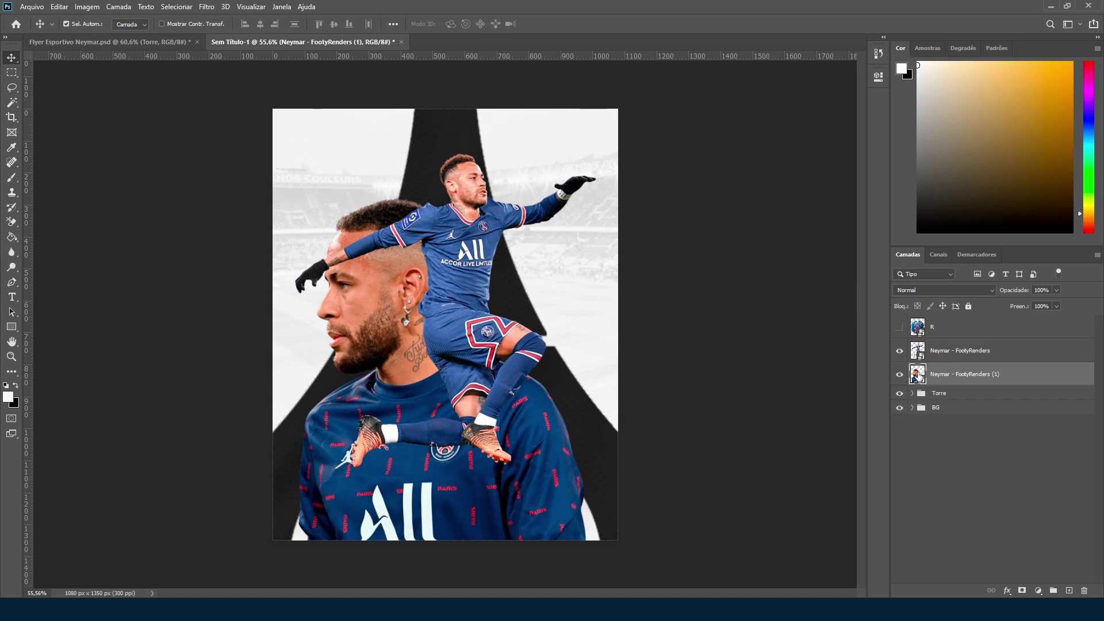
{"action": "key", "text": "ctrl+t"}
{"action": "left_click_drag", "start_coordinate": [591, 412], "coordinate": [629, 414]}
{"action": "left_click_drag", "start_coordinate": [289, 365], "coordinate": [316, 412]}
{"action": "left_click_drag", "start_coordinate": [663, 179], "coordinate": [670, 180]}
{"action": "mouse_move", "coordinate": [344, 282]}
{"action": "left_mouse_down"}
{"action": "mouse_move", "coordinate": [365, 299]}
{"action": "mouse_move", "coordinate": [354, 298]}
{"action": "left_mouse_up"}
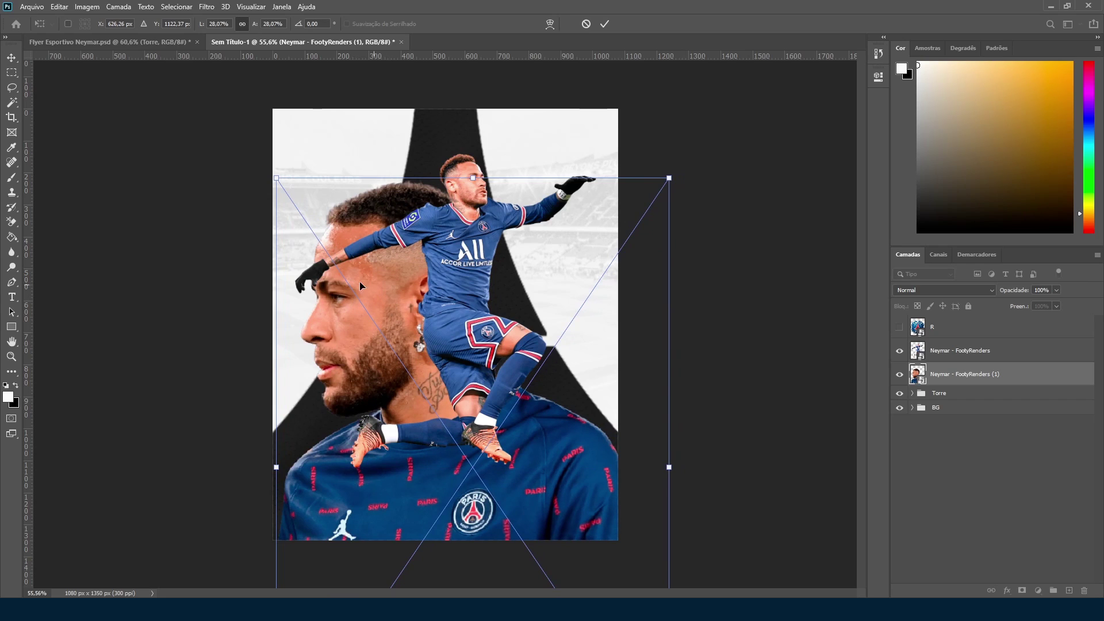
{"action": "key", "text": "Return"}
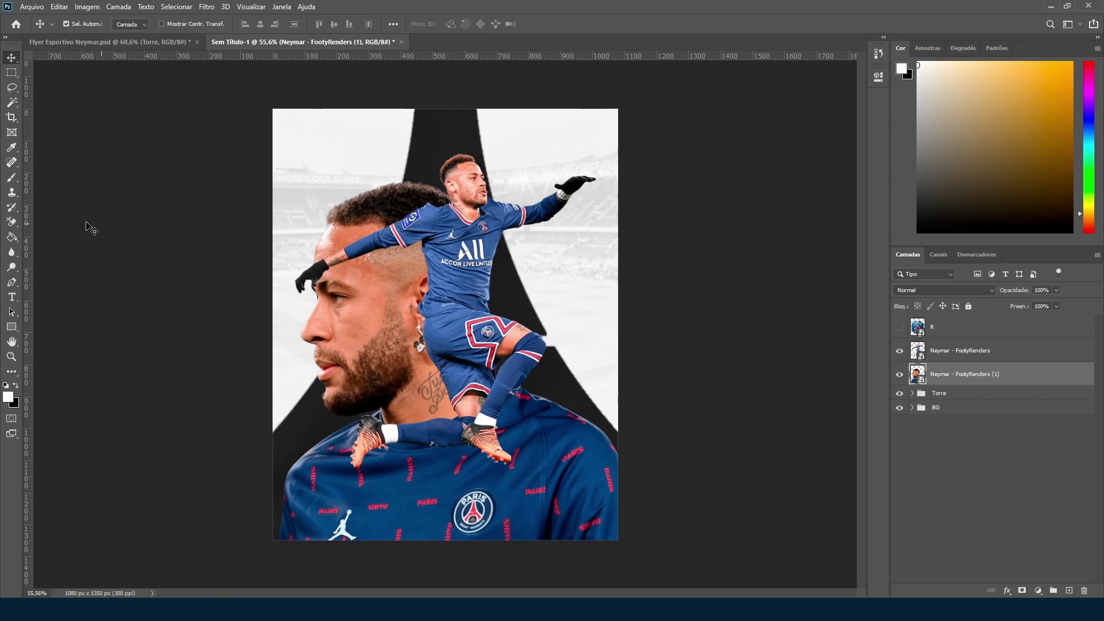
Step: Draw a freehand Laço selection around the portrait's head and neck, leaving out most of the shirt
{"action": "left_click", "coordinate": [12, 90]}
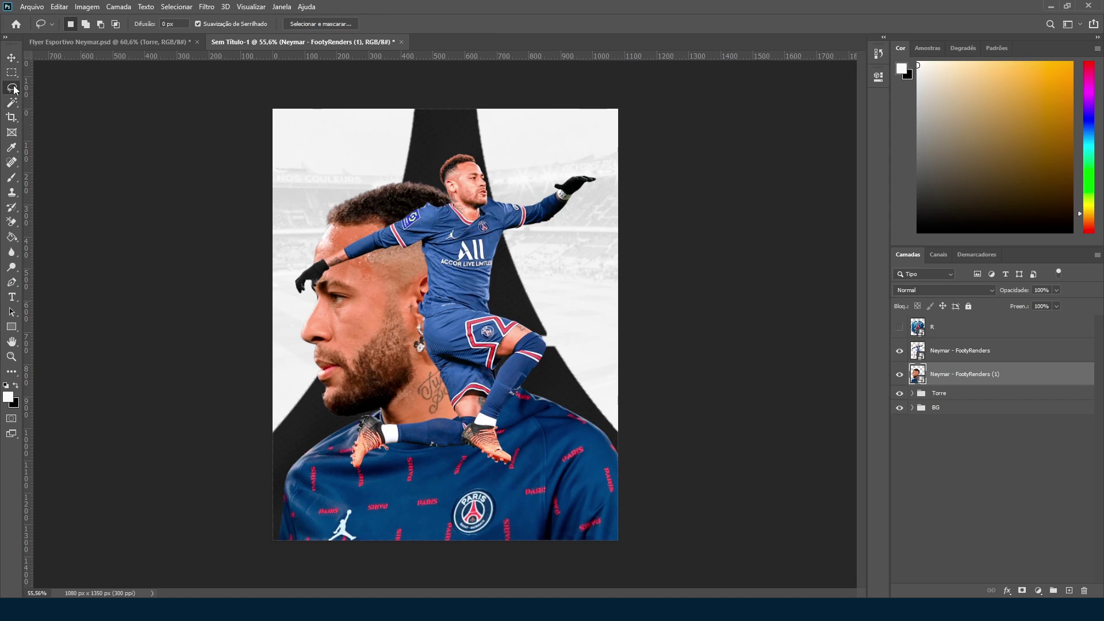
{"action": "right_click", "coordinate": [11, 88]}
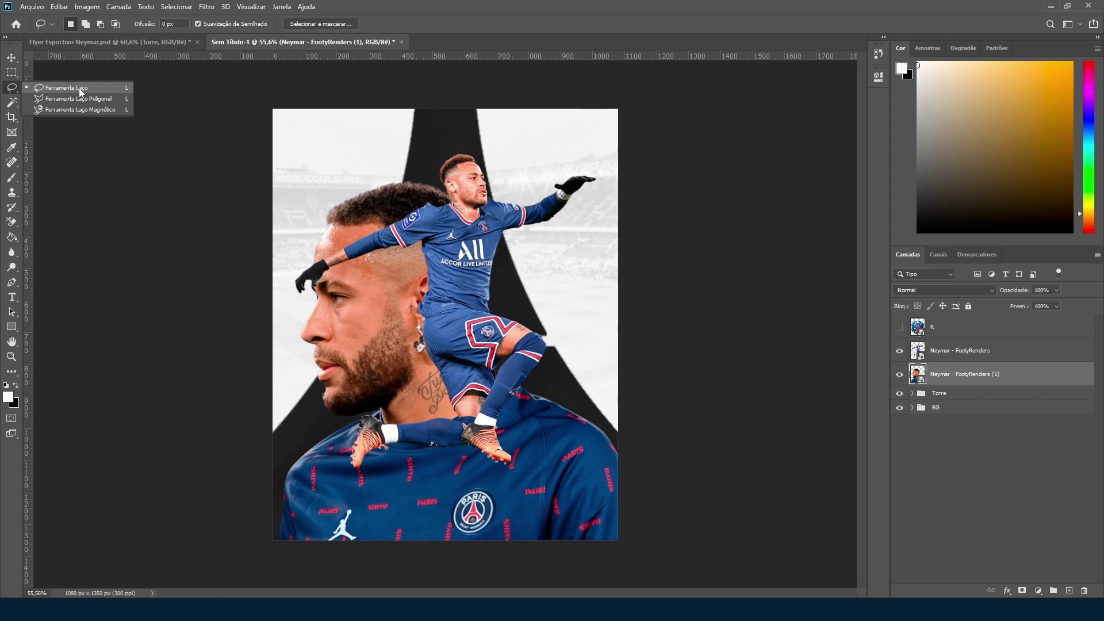
{"action": "right_click", "coordinate": [12, 90]}
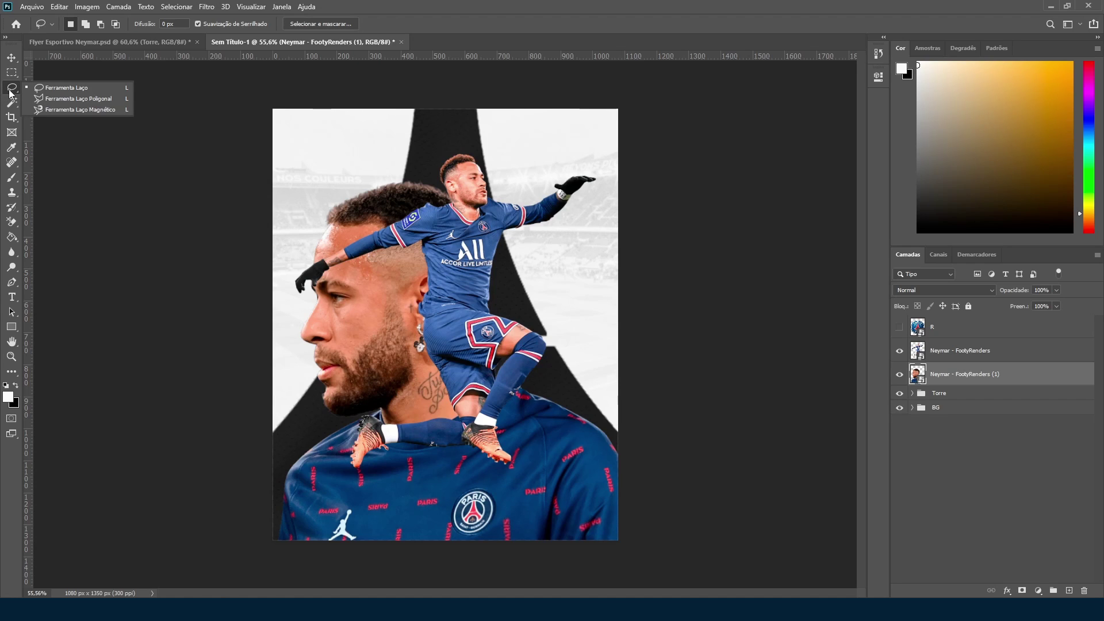
{"action": "left_click", "coordinate": [64, 87]}
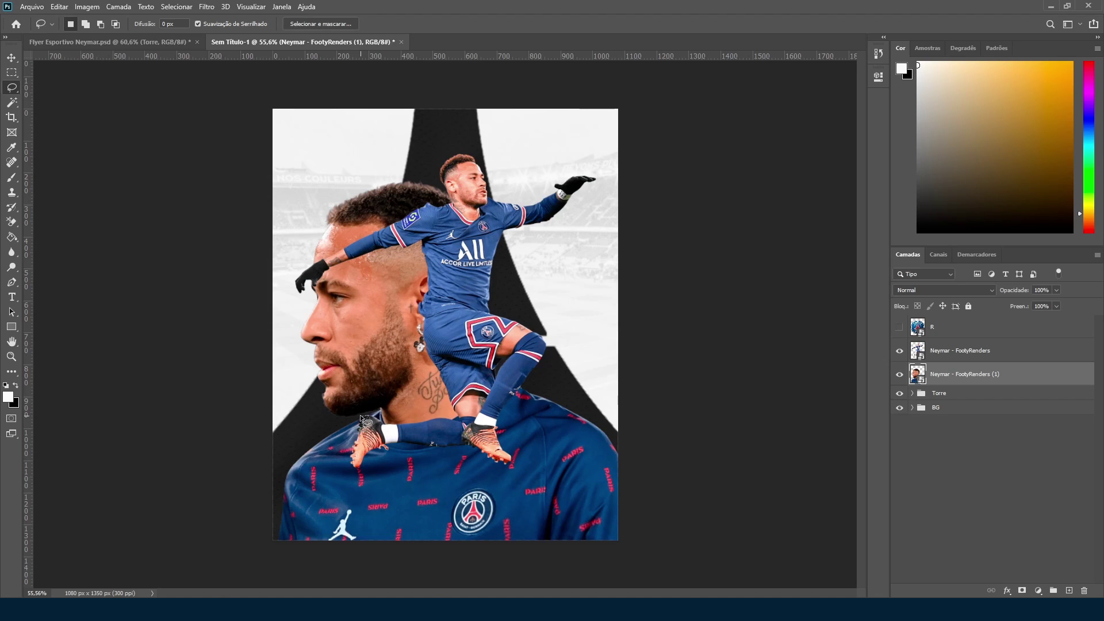
{"action": "mouse_move", "coordinate": [400, 432]}
{"action": "left_mouse_down"}
{"action": "mouse_move", "coordinate": [457, 429]}
{"action": "mouse_move", "coordinate": [474, 401]}
{"action": "left_mouse_up"}
{"action": "mouse_move", "coordinate": [478, 342]}
{"action": "left_mouse_down"}
{"action": "mouse_move", "coordinate": [520, 300]}
{"action": "mouse_move", "coordinate": [586, 298]}
{"action": "mouse_move", "coordinate": [603, 268]}
{"action": "mouse_move", "coordinate": [602, 225]}
{"action": "mouse_move", "coordinate": [553, 166]}
{"action": "mouse_move", "coordinate": [378, 134]}
{"action": "mouse_move", "coordinate": [300, 172]}
{"action": "mouse_move", "coordinate": [278, 254]}
{"action": "mouse_move", "coordinate": [313, 408]}
{"action": "mouse_move", "coordinate": [329, 424]}
{"action": "mouse_move", "coordinate": [363, 416]}
{"action": "left_mouse_up"}
Step: Refine the selection edge under the beard and turn the selection into a layer mask hiding the portrait's shirt
{"action": "scroll", "coordinate": [333, 451], "scroll_direction": "up", "scroll_amount": 5}
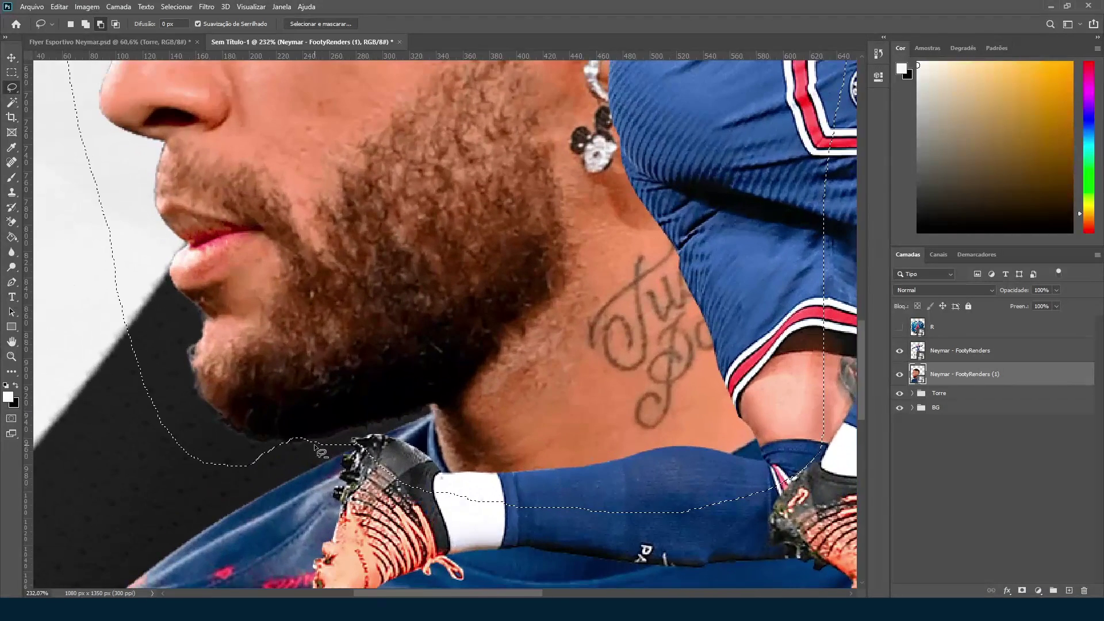
{"action": "scroll", "coordinate": [314, 445], "scroll_direction": "up", "scroll_amount": 1}
{"action": "scroll", "coordinate": [362, 382], "scroll_direction": "up", "scroll_amount": 1}
{"action": "key", "text": "shift"}
{"action": "left_click_drag", "start_coordinate": [354, 382], "coordinate": [347, 391]}
{"action": "left_click_drag", "start_coordinate": [412, 412], "coordinate": [340, 387]}
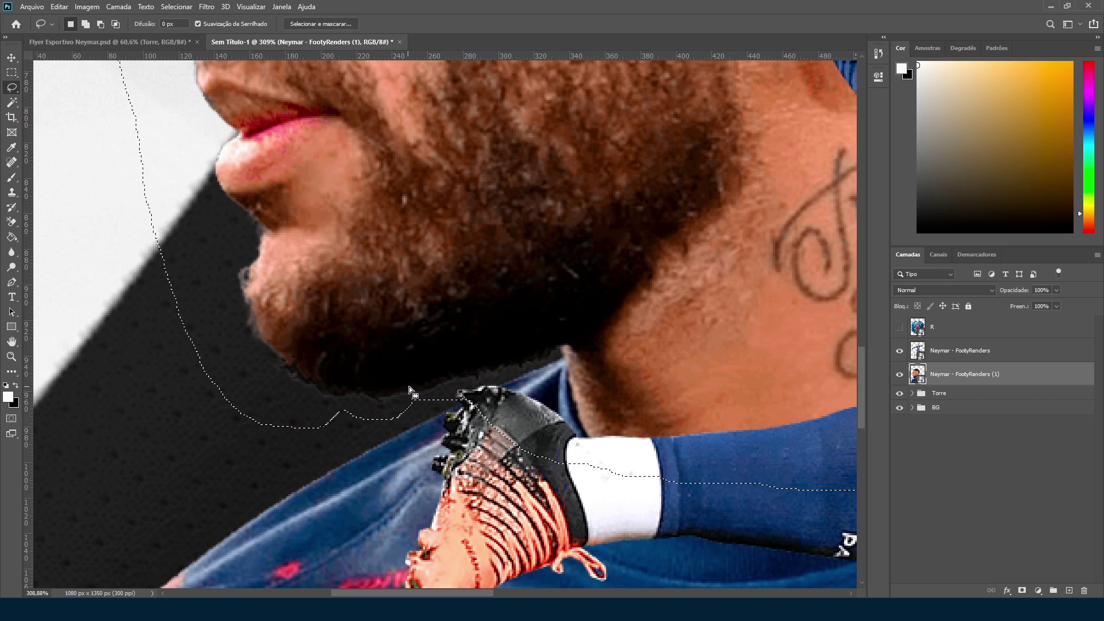
{"action": "scroll", "coordinate": [409, 386], "scroll_direction": "down", "scroll_amount": 5}
{"action": "scroll", "coordinate": [402, 403], "scroll_direction": "down", "scroll_amount": 4}
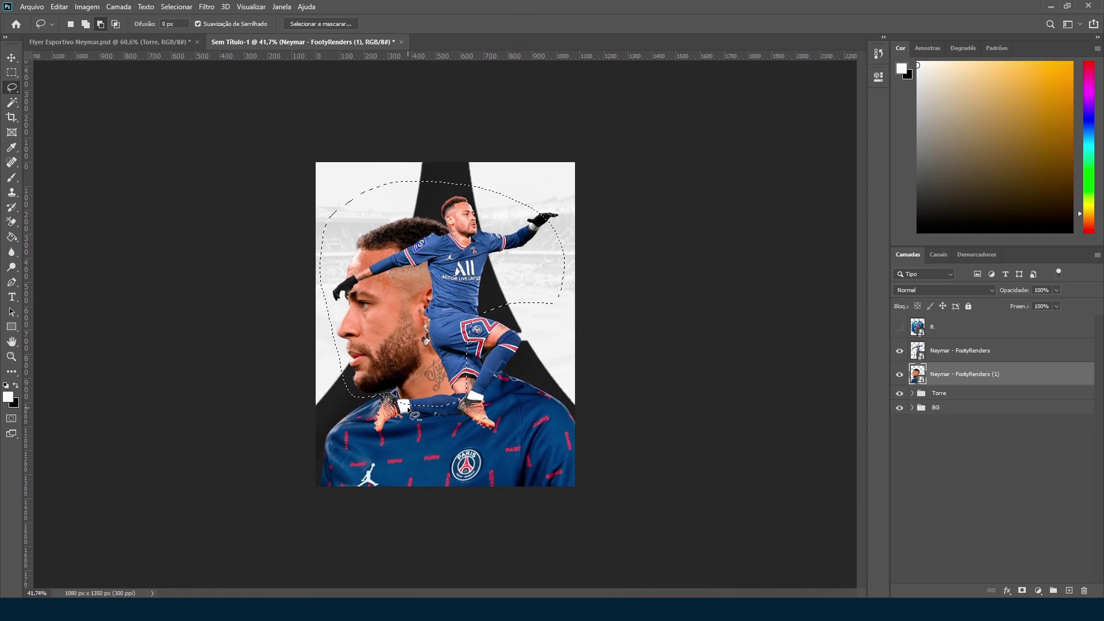
{"action": "scroll", "coordinate": [423, 392], "scroll_direction": "up", "scroll_amount": 1}
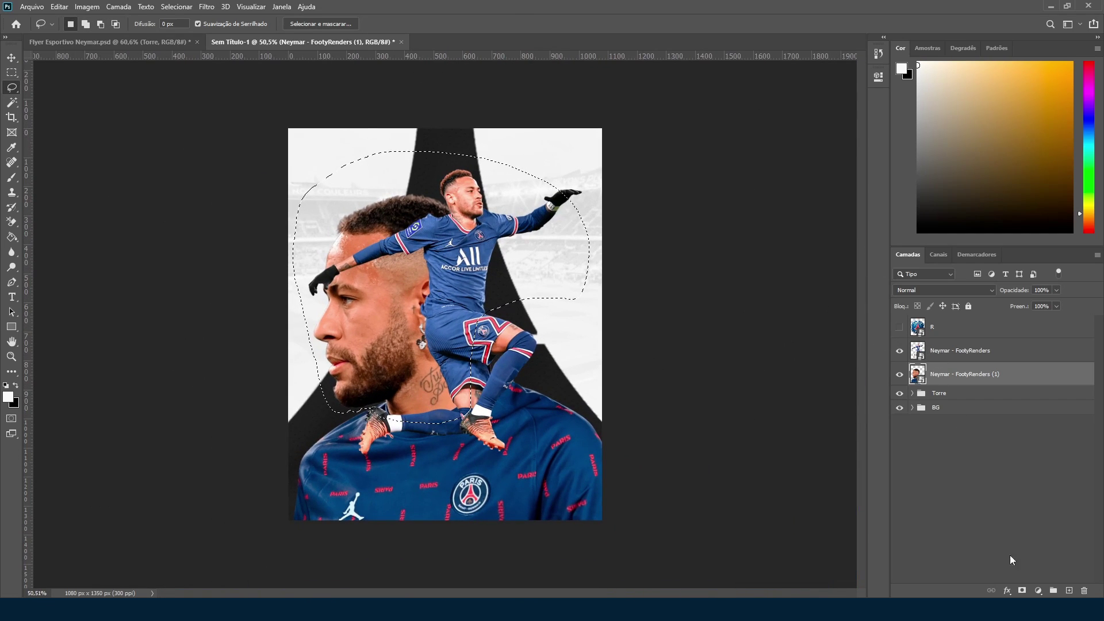
{"action": "left_click", "coordinate": [1022, 590]}
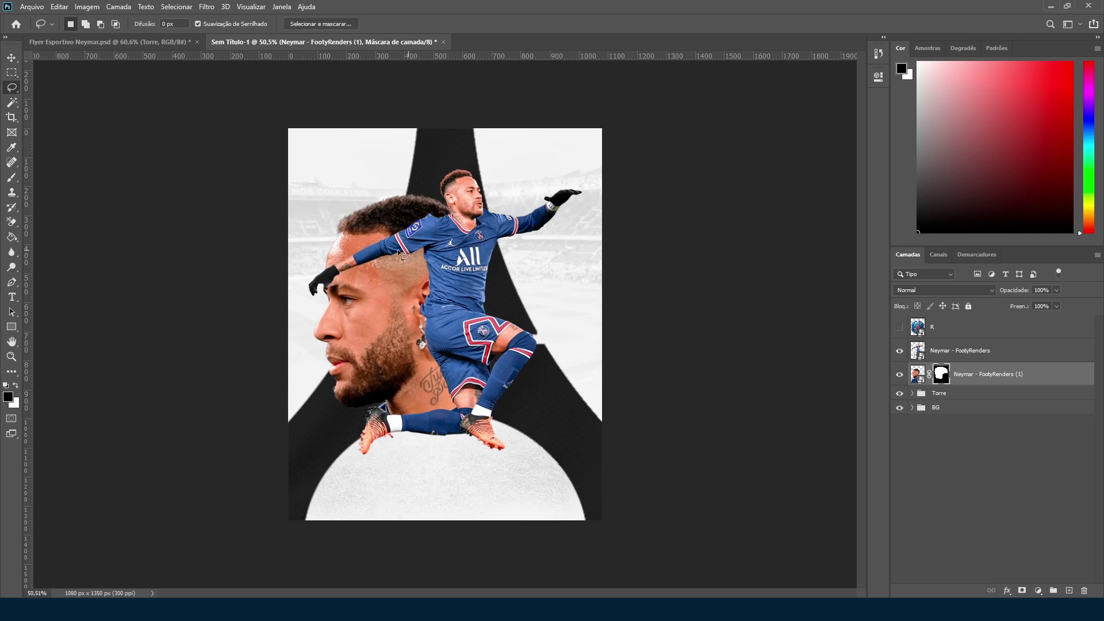
Step: Switch to the Move tool and make the portrait layer's image active instead of its mask
{"action": "left_click", "coordinate": [12, 59]}
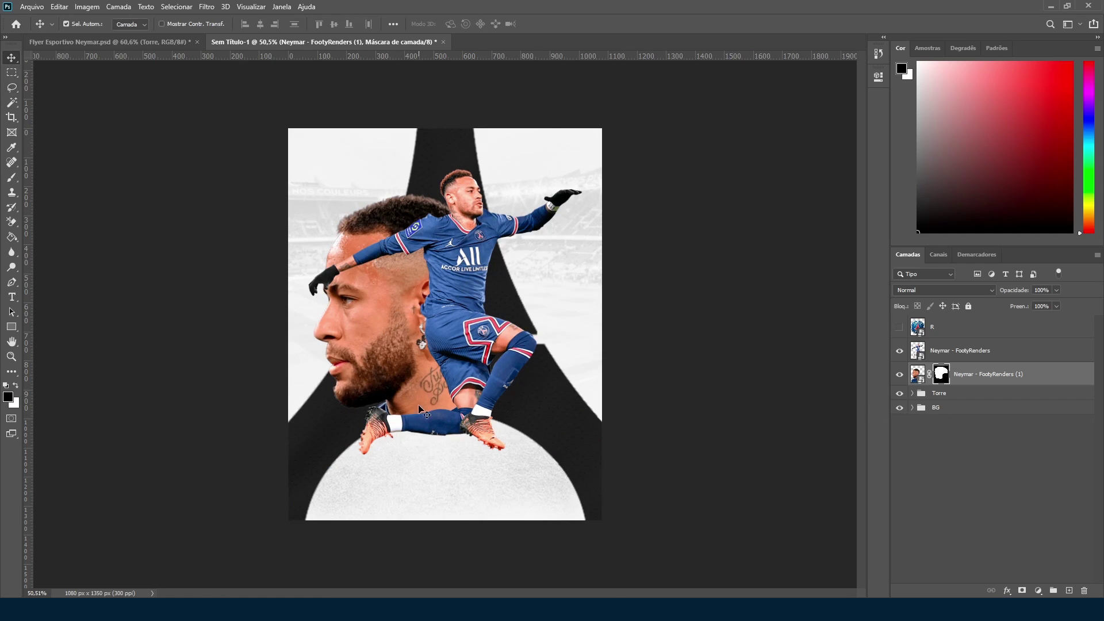
{"action": "right_click", "coordinate": [959, 382]}
{"action": "key", "text": "Escape"}
{"action": "left_click", "coordinate": [918, 375]}
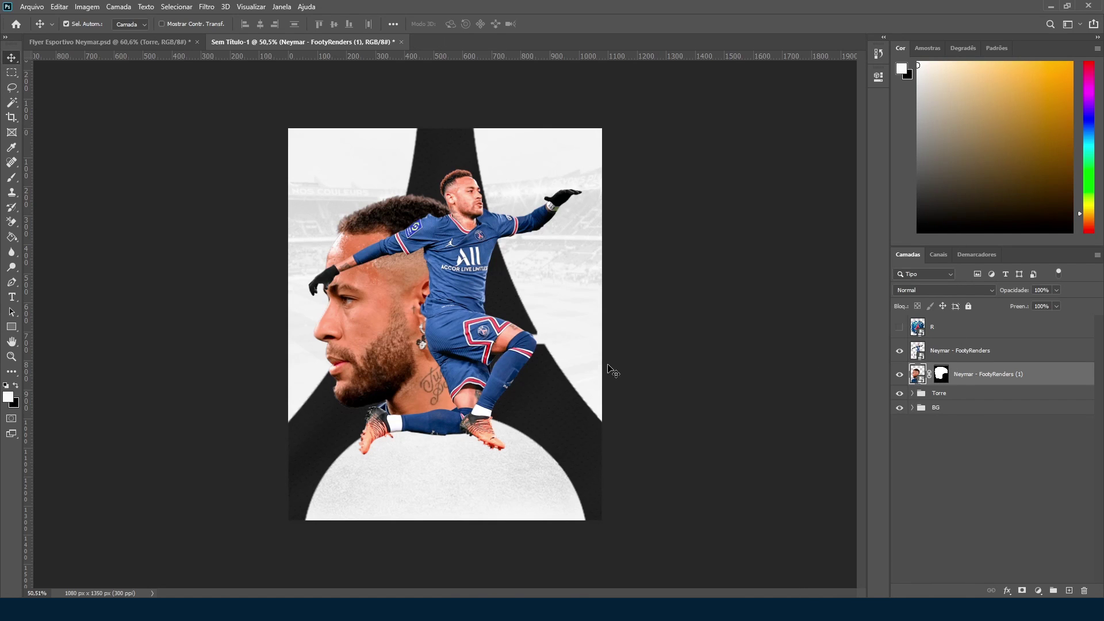
{"action": "scroll", "coordinate": [393, 320], "scroll_direction": "up", "scroll_amount": 2}
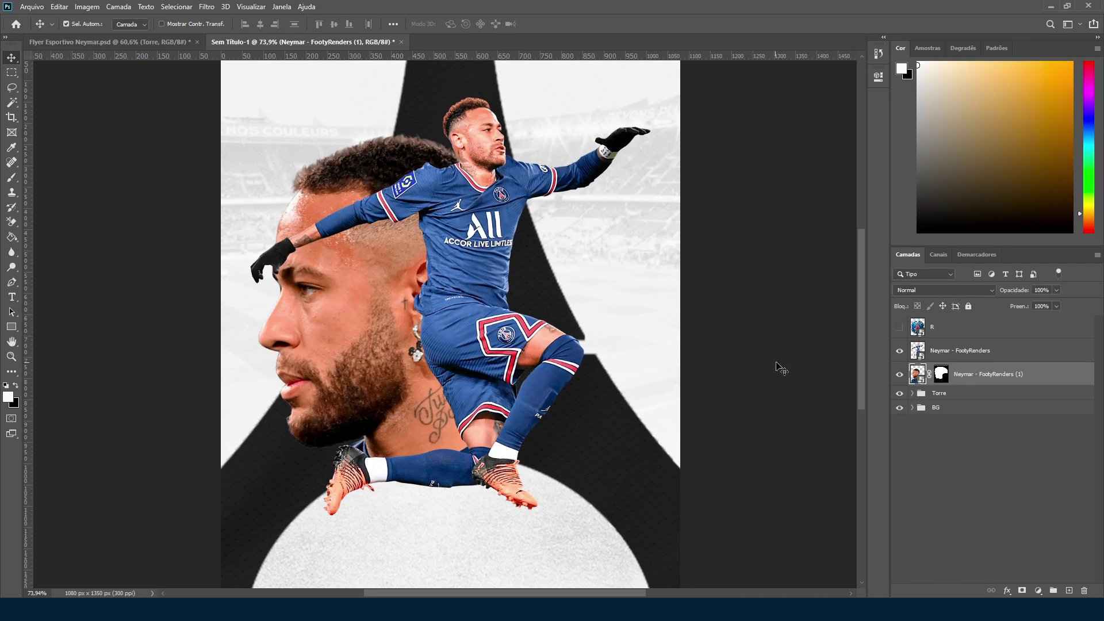
Step: Try to desaturate the portrait layer with Matiz/Saturação, setting Saturação to -32
{"action": "key", "text": "ctrl"}
{"action": "key", "text": "ctrl+u"}
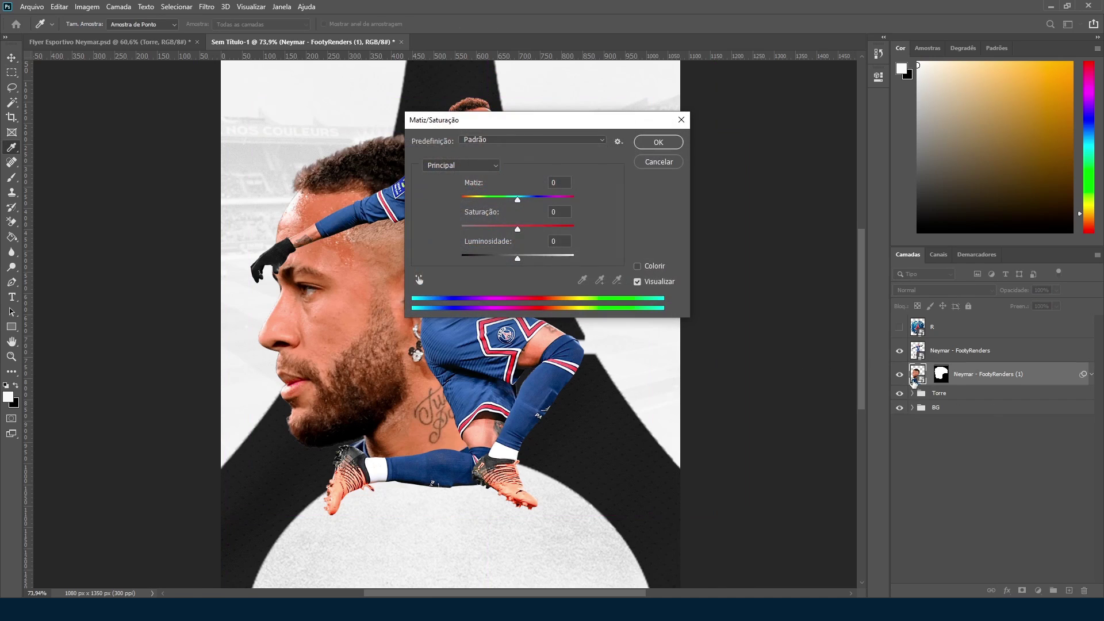
{"action": "left_click_drag", "start_coordinate": [463, 119], "coordinate": [588, 119]}
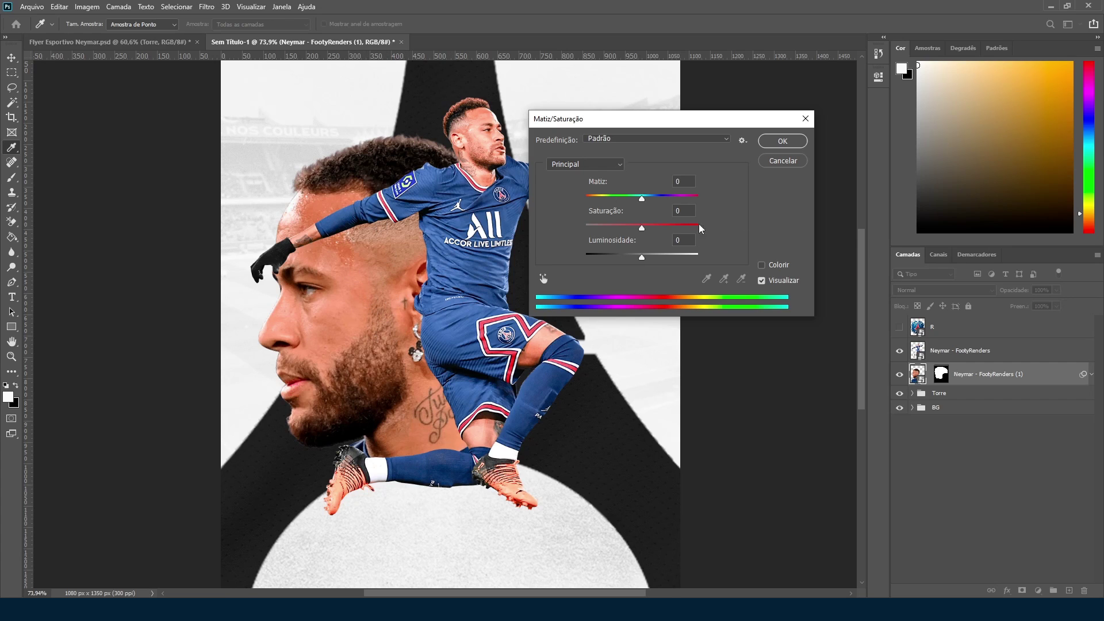
{"action": "left_click_drag", "start_coordinate": [643, 224], "coordinate": [625, 241]}
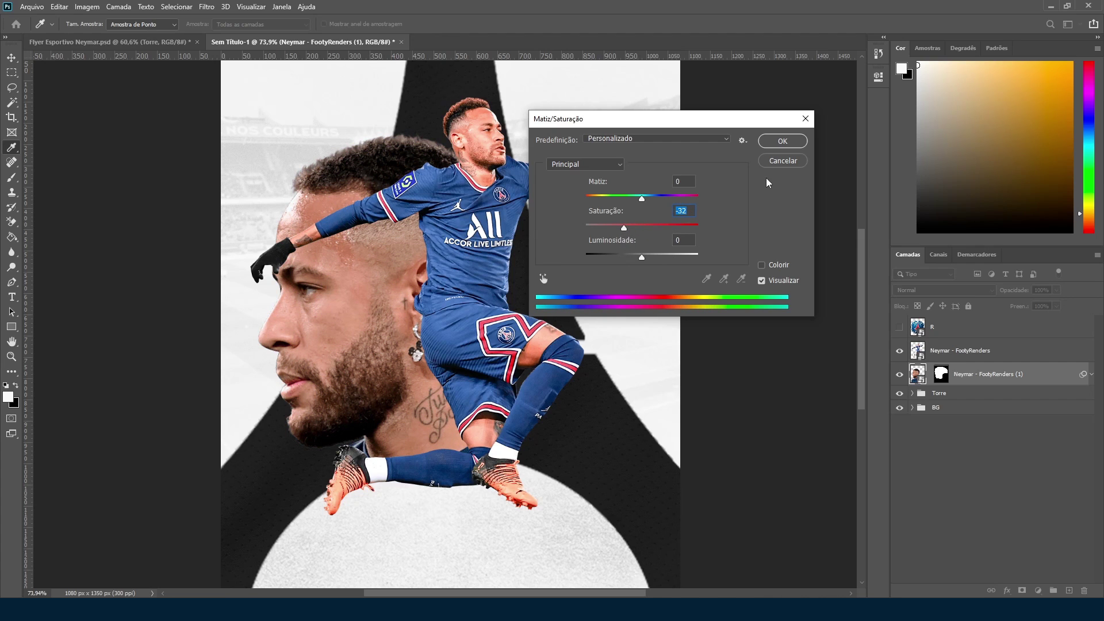
{"action": "left_click", "coordinate": [781, 141]}
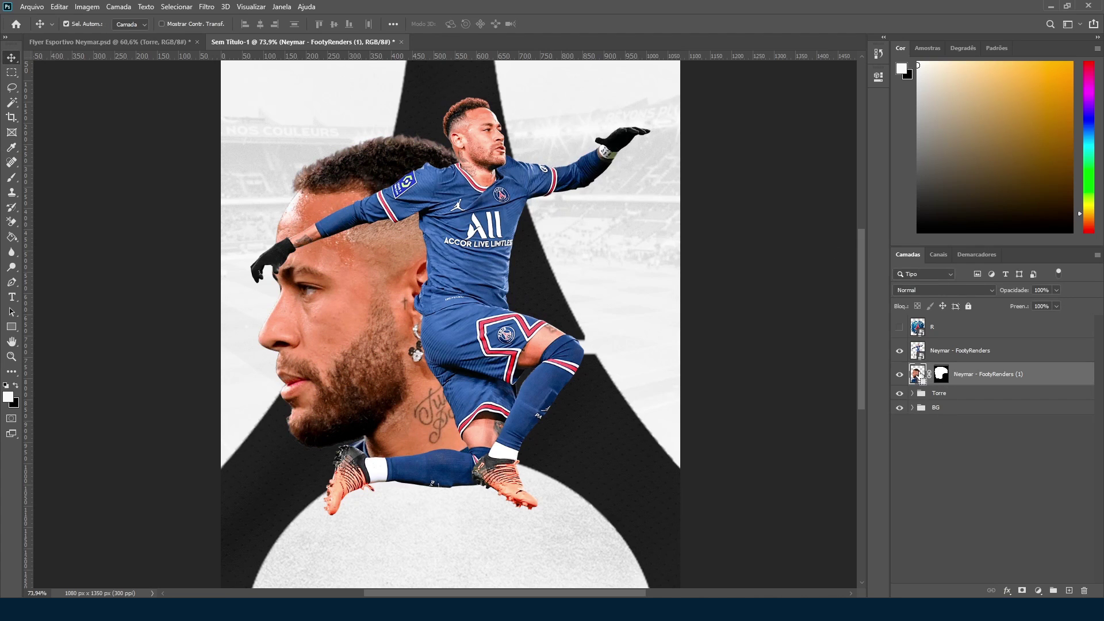
{"action": "key", "text": "ctrl+shift+a"}
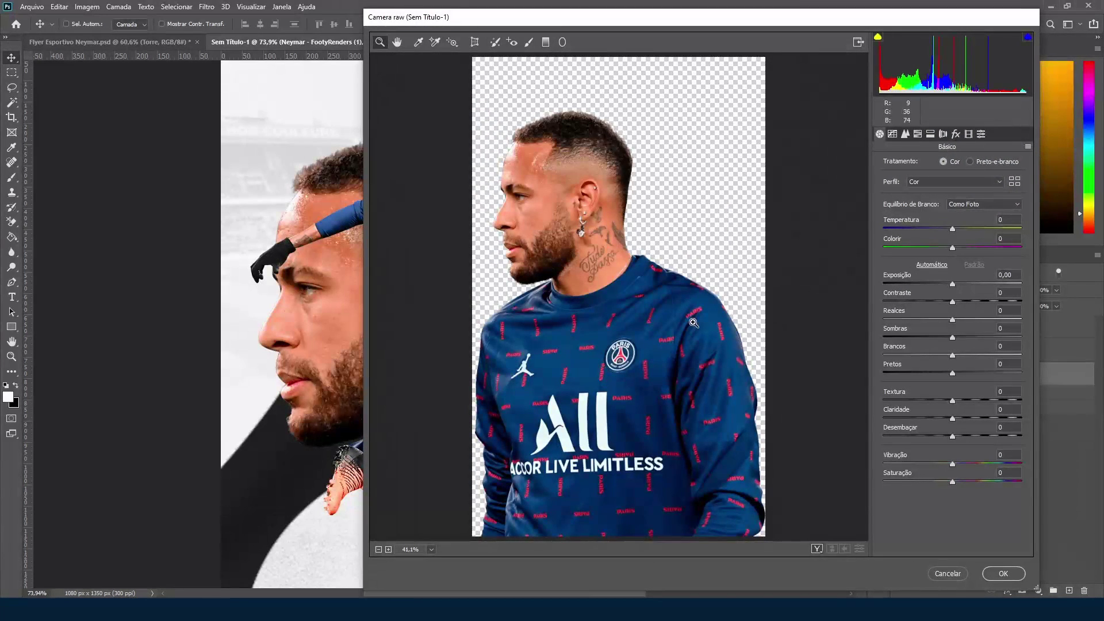
{"action": "left_click_drag", "start_coordinate": [713, 22], "coordinate": [375, 38]}
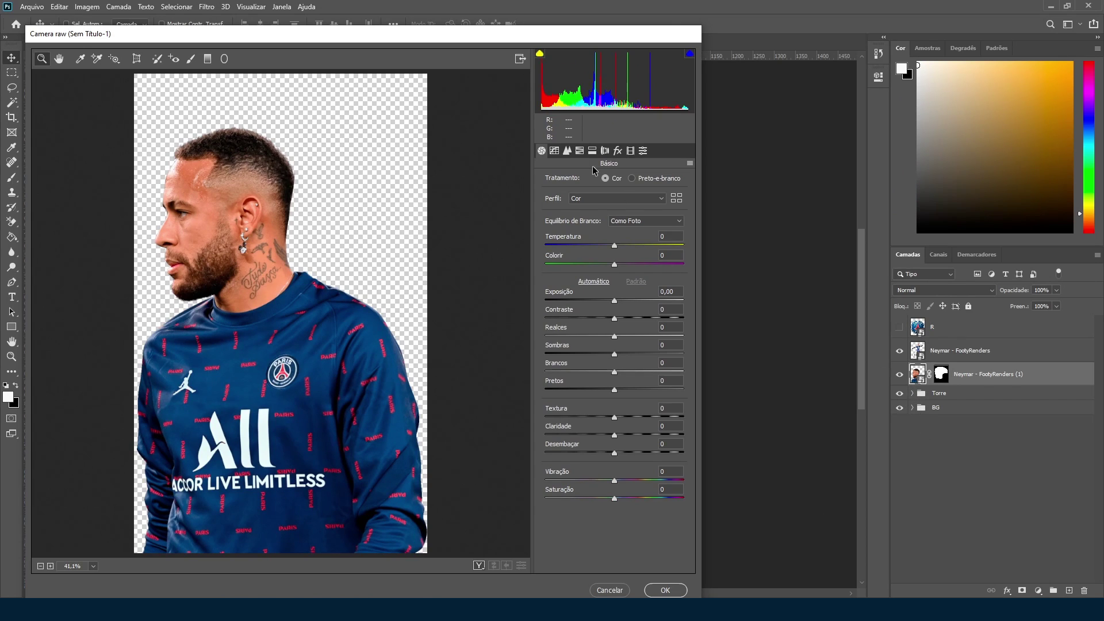
{"action": "left_click", "coordinate": [612, 591]}
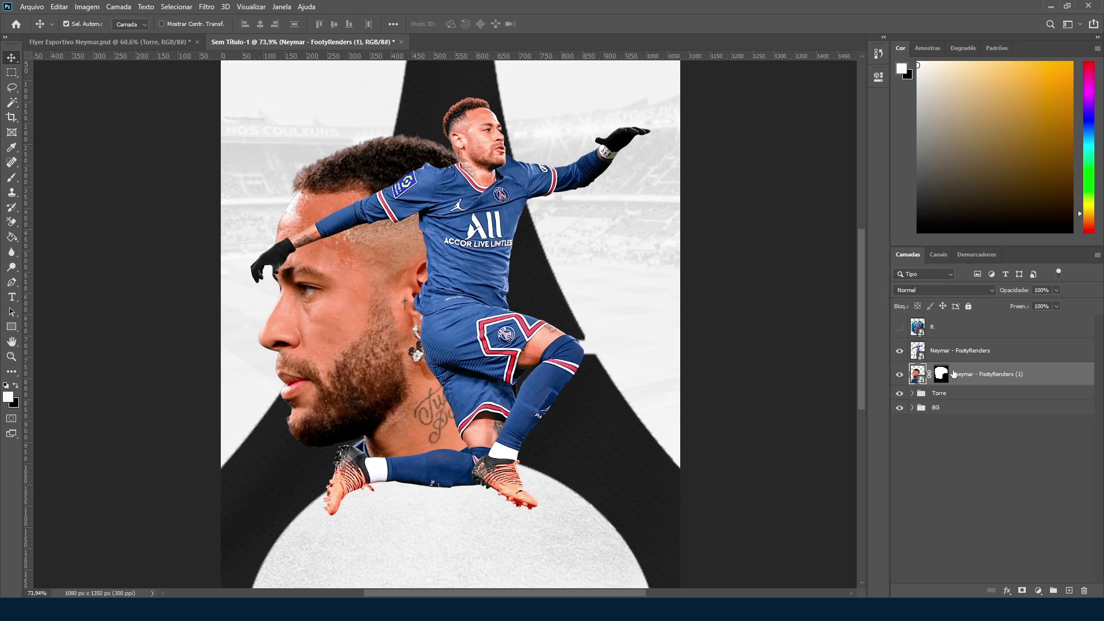
Step: Open the portrait smart object's contents with the missing color profile left as is, inspect them, and close the file unchanged
{"action": "double_click", "coordinate": [916, 374]}
{"action": "key", "text": "i"}
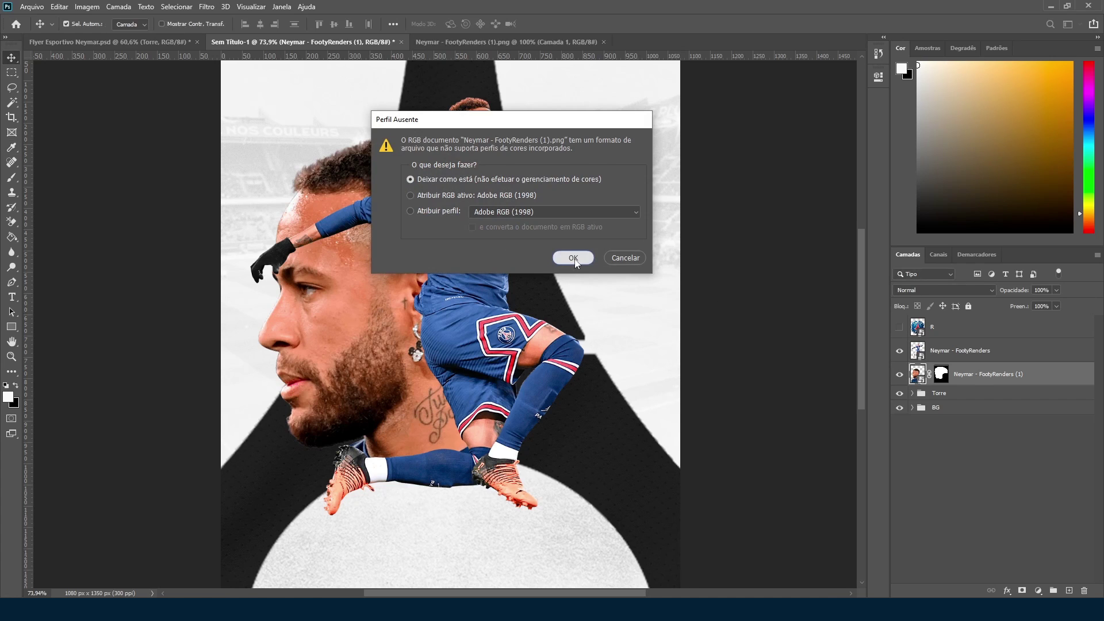
{"action": "left_click", "coordinate": [573, 258]}
{"action": "key", "text": "v"}
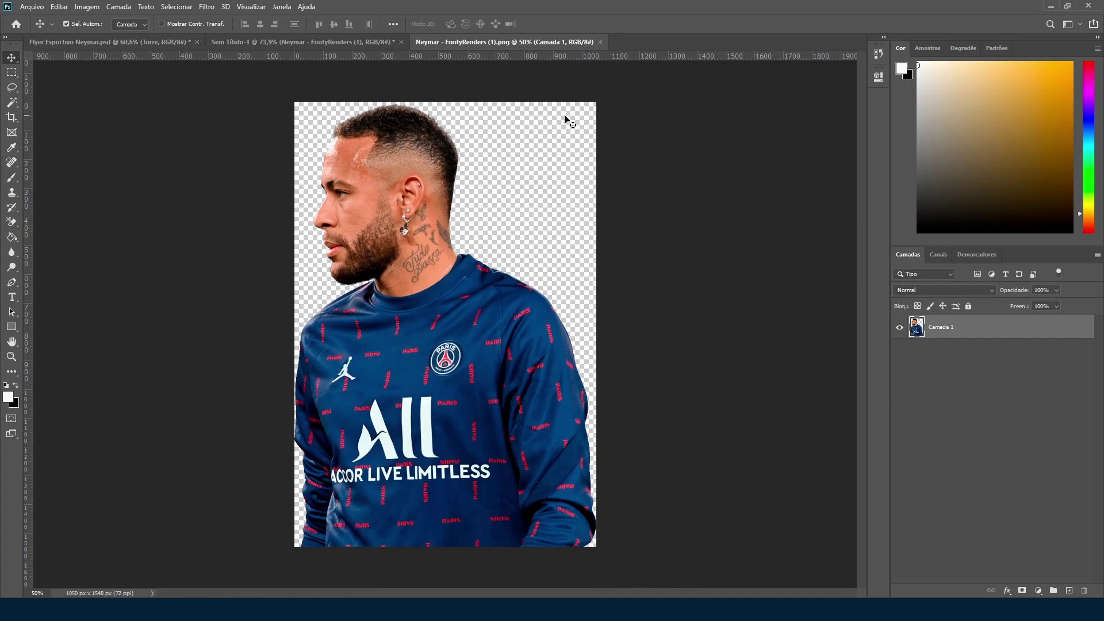
{"action": "left_click", "coordinate": [600, 42]}
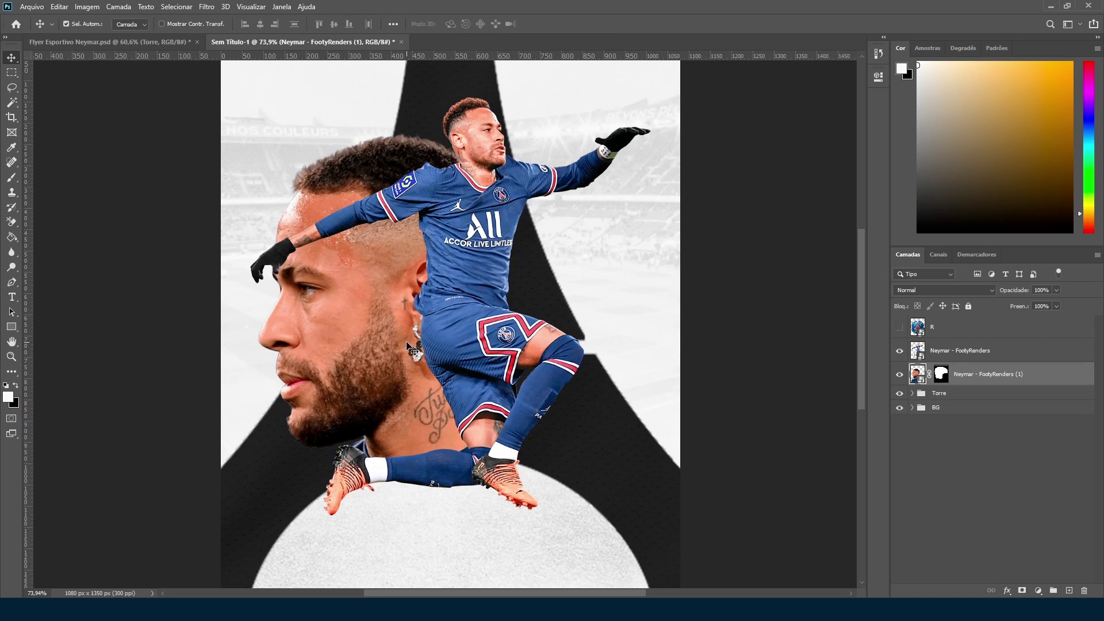
{"action": "scroll", "coordinate": [403, 326], "scroll_direction": "down", "scroll_amount": 1}
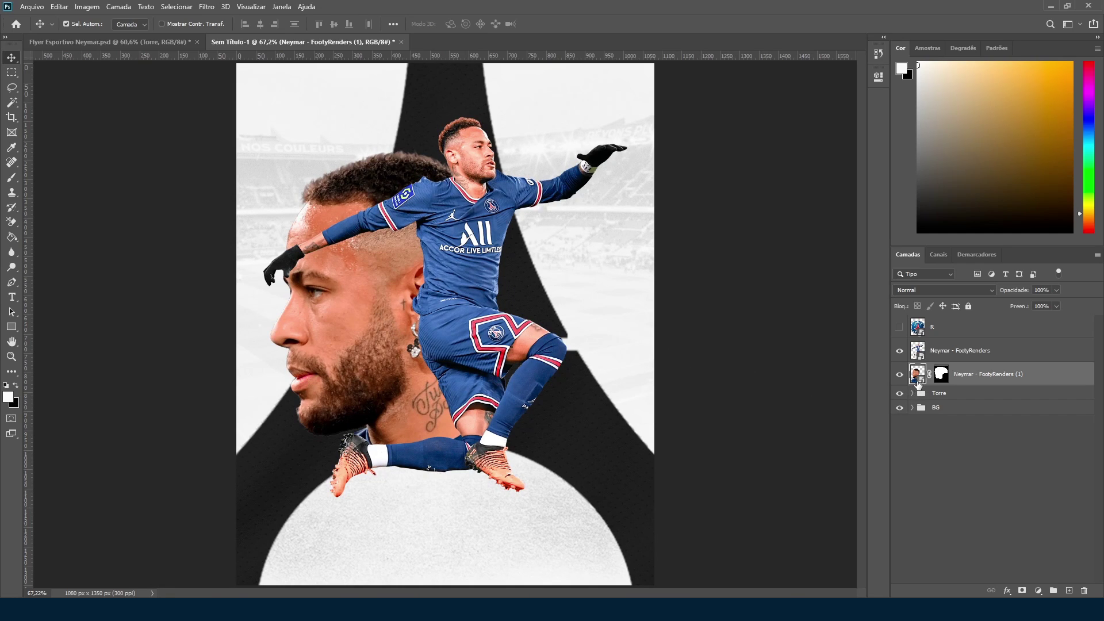
{"action": "right_click", "coordinate": [945, 352]}
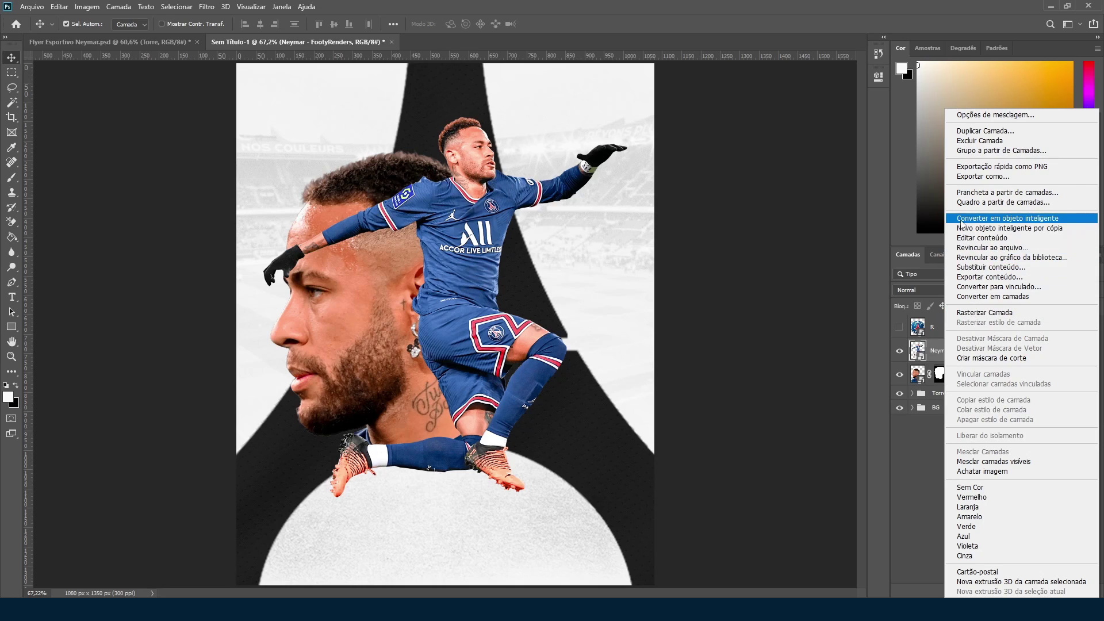
{"action": "left_click", "coordinate": [921, 435]}
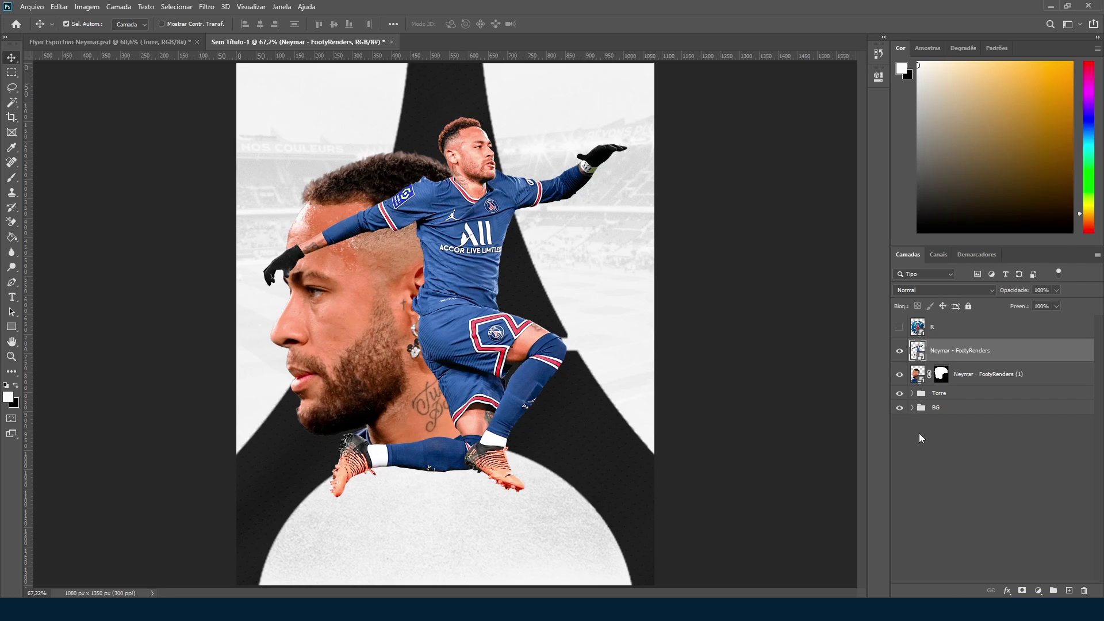
{"action": "left_click", "coordinate": [920, 377]}
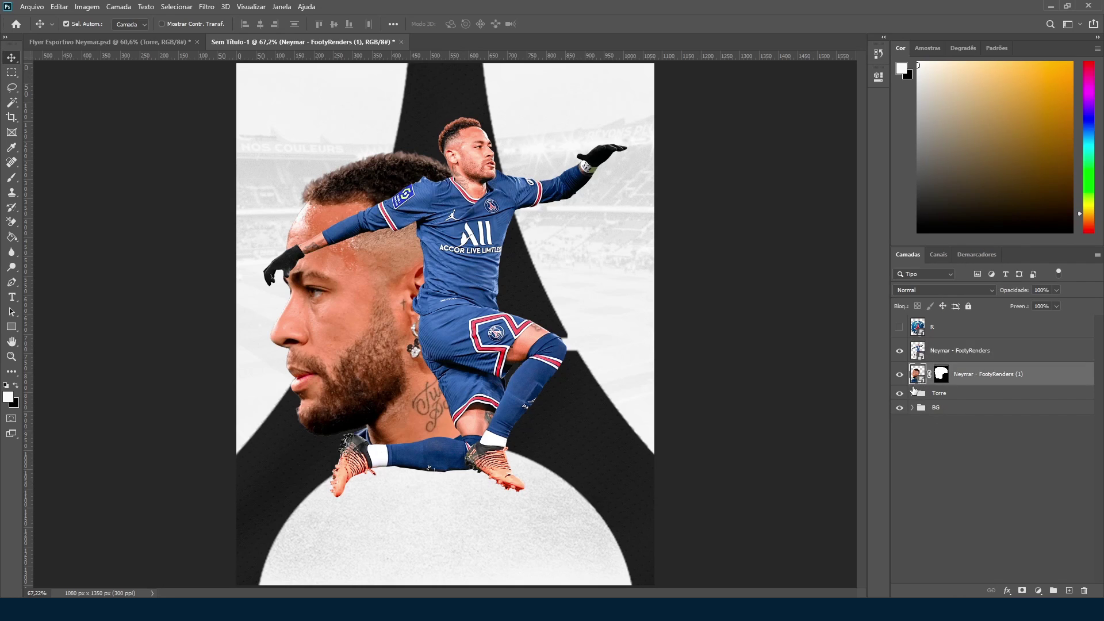
Step: Open the portrait layer in the Camera Raw filter and set Vibração to -100 and Saturação to -52
{"action": "key", "text": "ctrl+shift+a"}
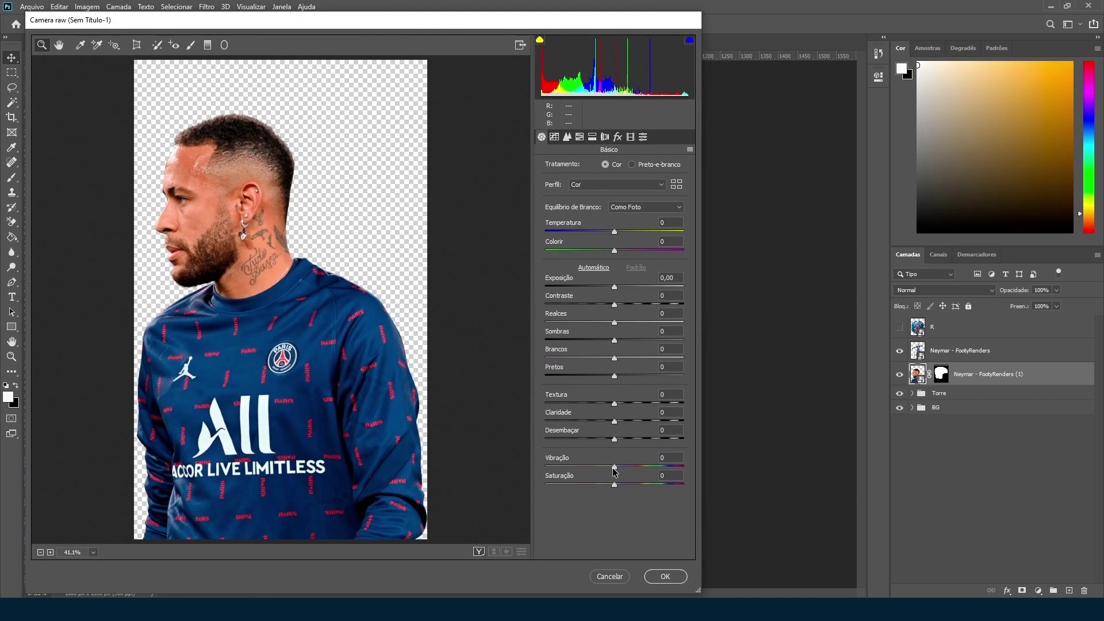
{"action": "left_click_drag", "start_coordinate": [614, 486], "coordinate": [564, 488]}
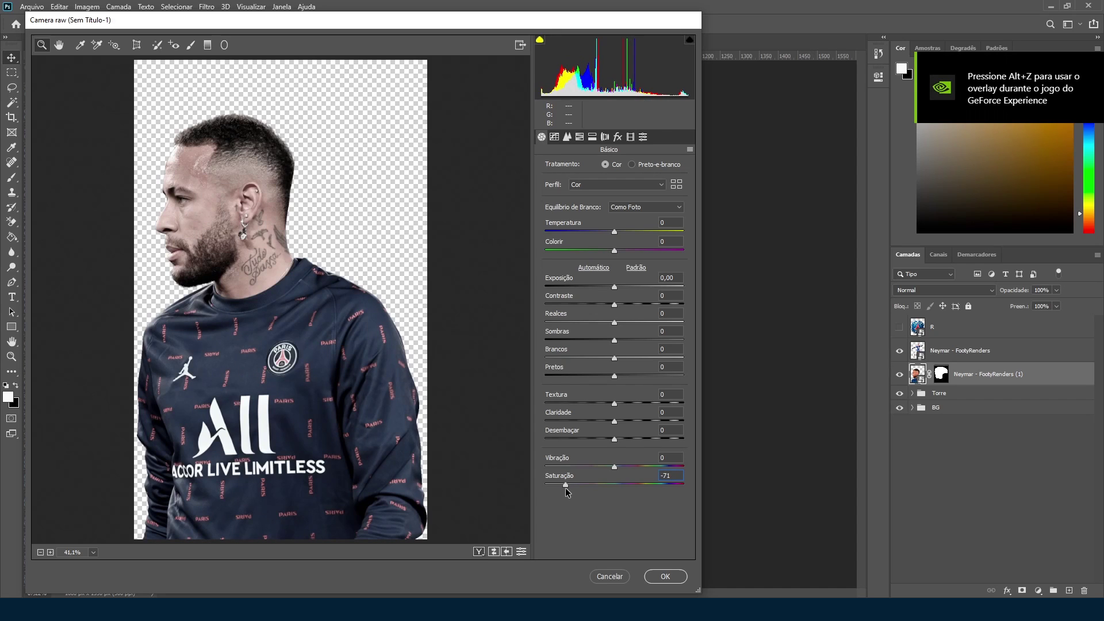
{"action": "double_click", "coordinate": [569, 485]}
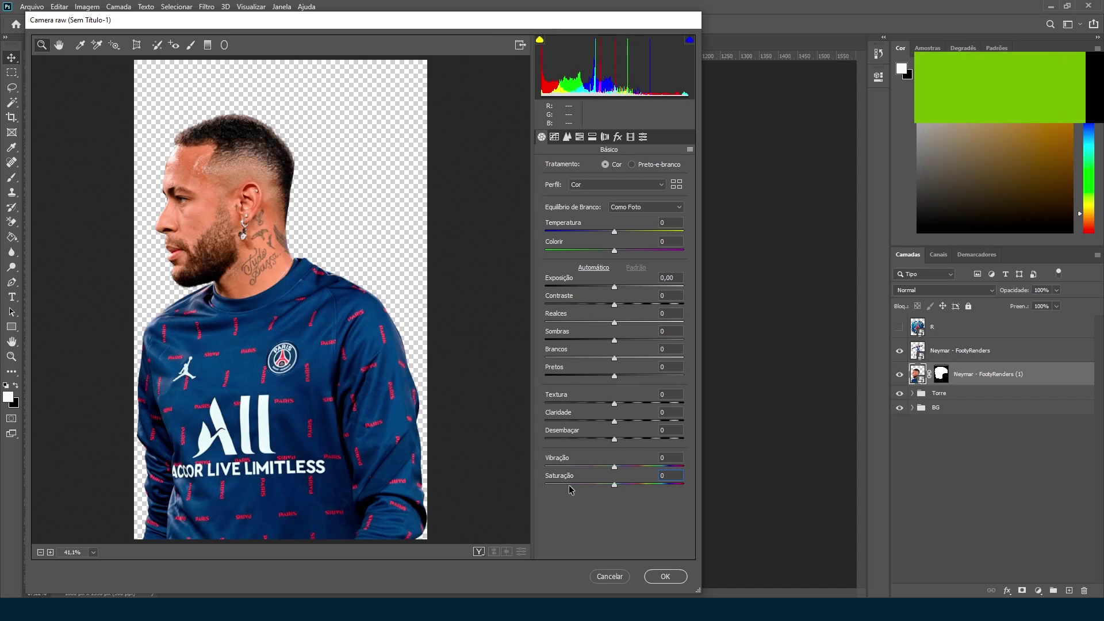
{"action": "left_click_drag", "start_coordinate": [612, 468], "coordinate": [542, 469]}
{"action": "left_click_drag", "start_coordinate": [615, 487], "coordinate": [583, 482]}
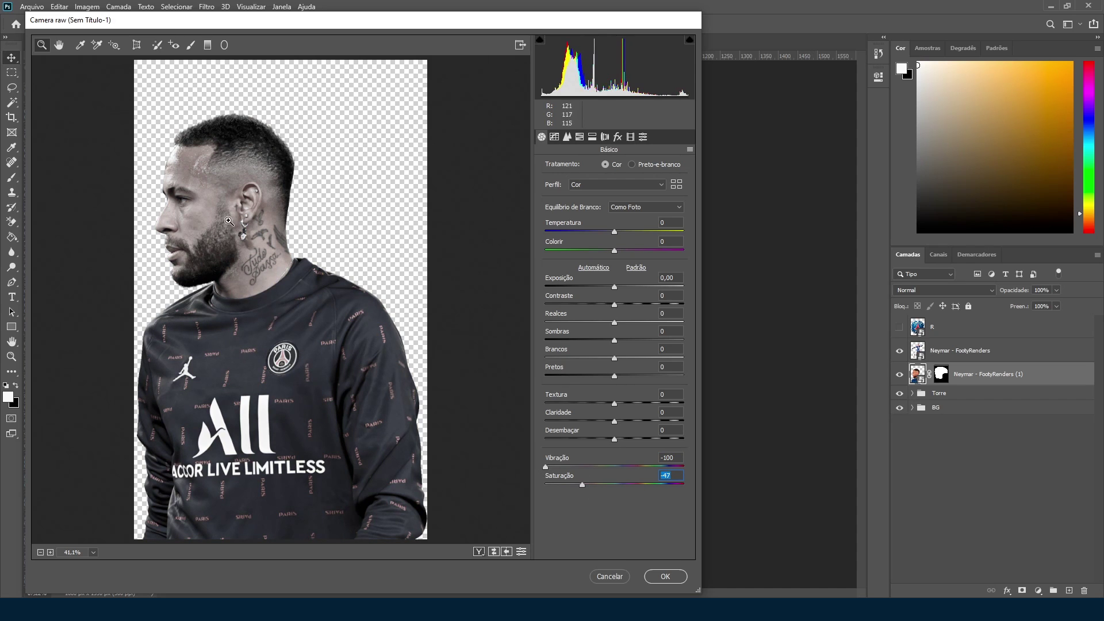
{"action": "scroll", "coordinate": [236, 231], "scroll_direction": "up", "scroll_amount": 5}
{"action": "scroll", "coordinate": [239, 236], "scroll_direction": "down", "scroll_amount": 1}
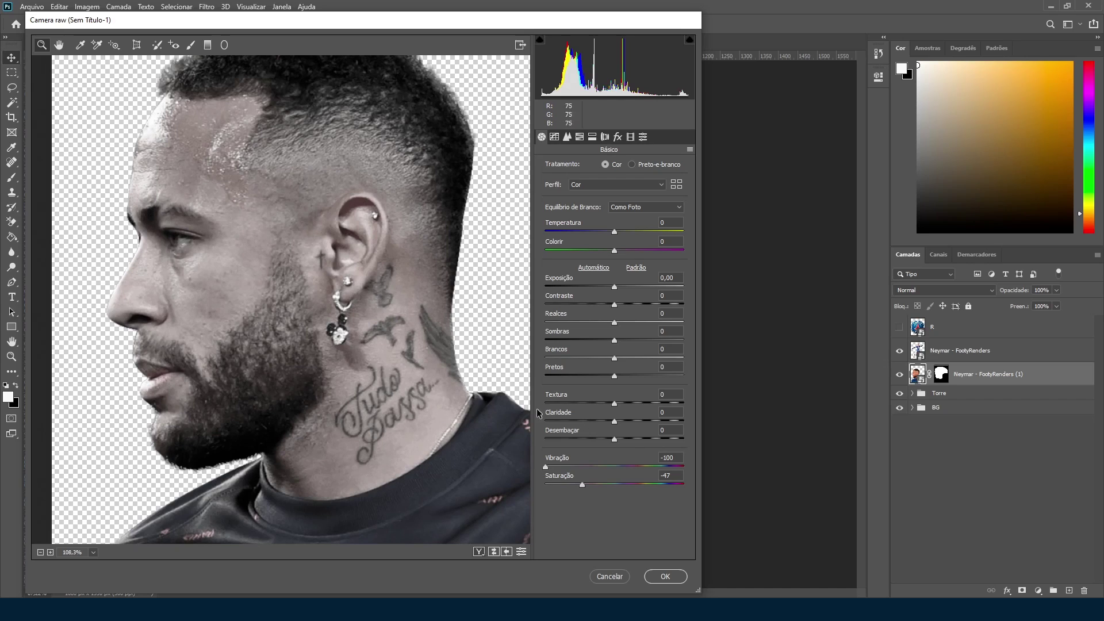
{"action": "left_click", "coordinate": [581, 484]}
{"action": "left_click_drag", "start_coordinate": [581, 485], "coordinate": [579, 485]}
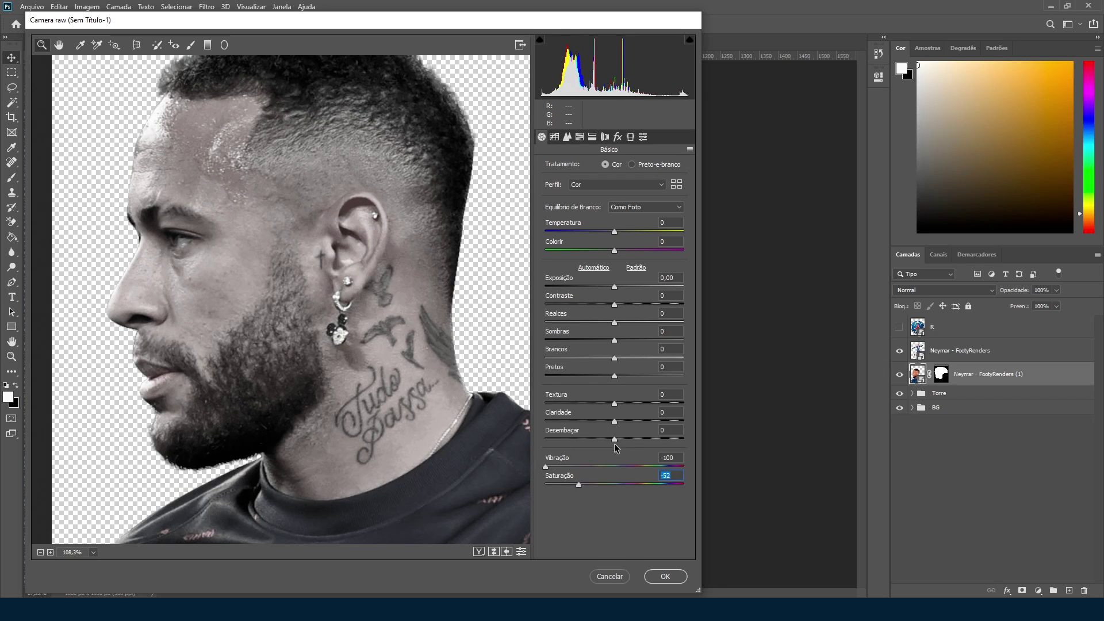
Step: Set the portrait's Exposição to +0,15, Claridade to +60 and Desembaçar to +9 in Camera Raw
{"action": "scroll", "coordinate": [414, 308], "scroll_direction": "down", "scroll_amount": 3}
{"action": "scroll", "coordinate": [405, 307], "scroll_direction": "up", "scroll_amount": 1}
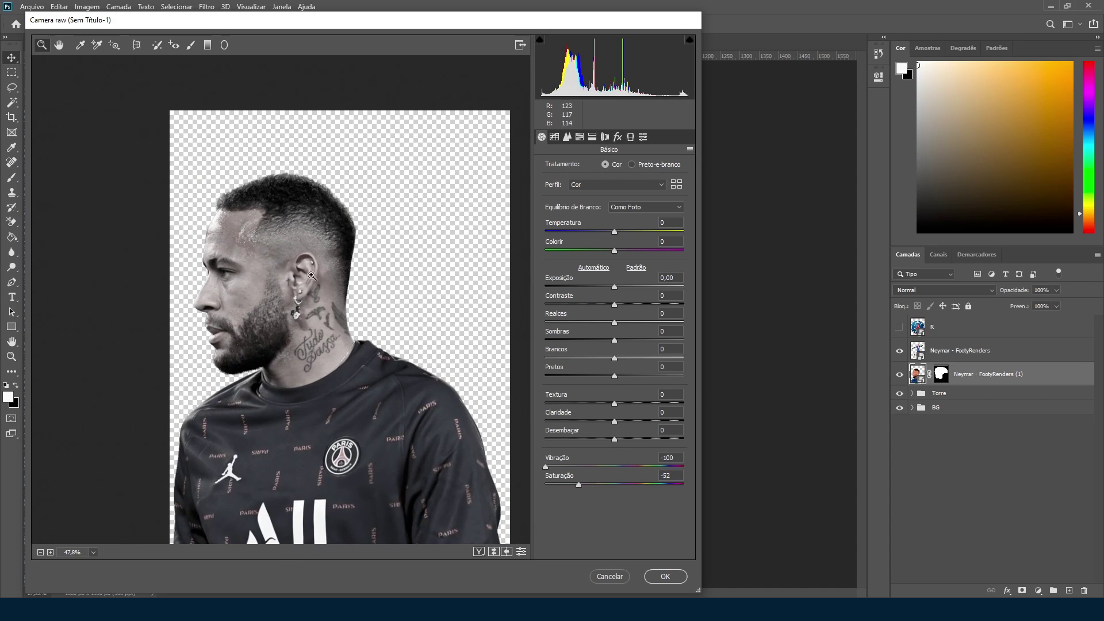
{"action": "scroll", "coordinate": [304, 270], "scroll_direction": "down", "scroll_amount": 2}
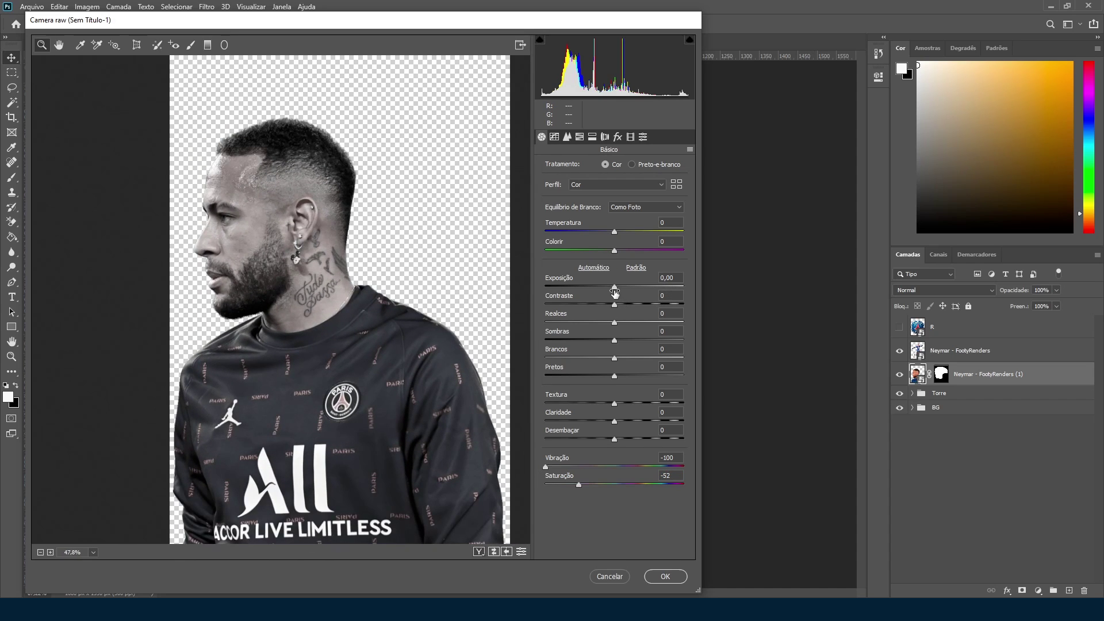
{"action": "left_click_drag", "start_coordinate": [616, 289], "coordinate": [618, 289]}
{"action": "left_click_drag", "start_coordinate": [614, 421], "coordinate": [656, 421]}
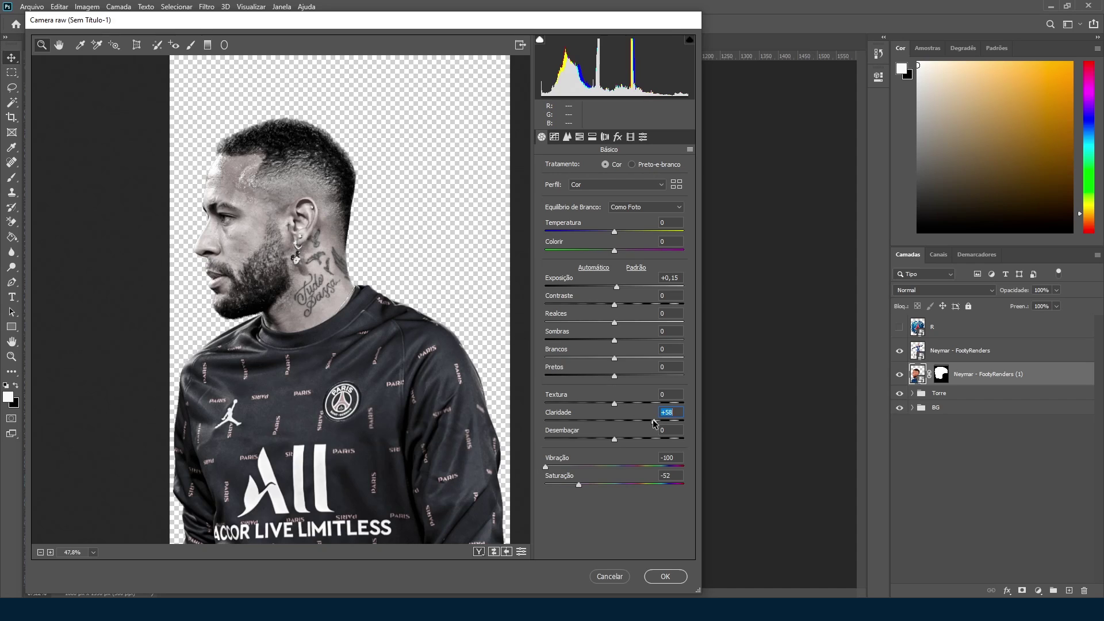
{"action": "left_click_drag", "start_coordinate": [654, 423], "coordinate": [621, 447]}
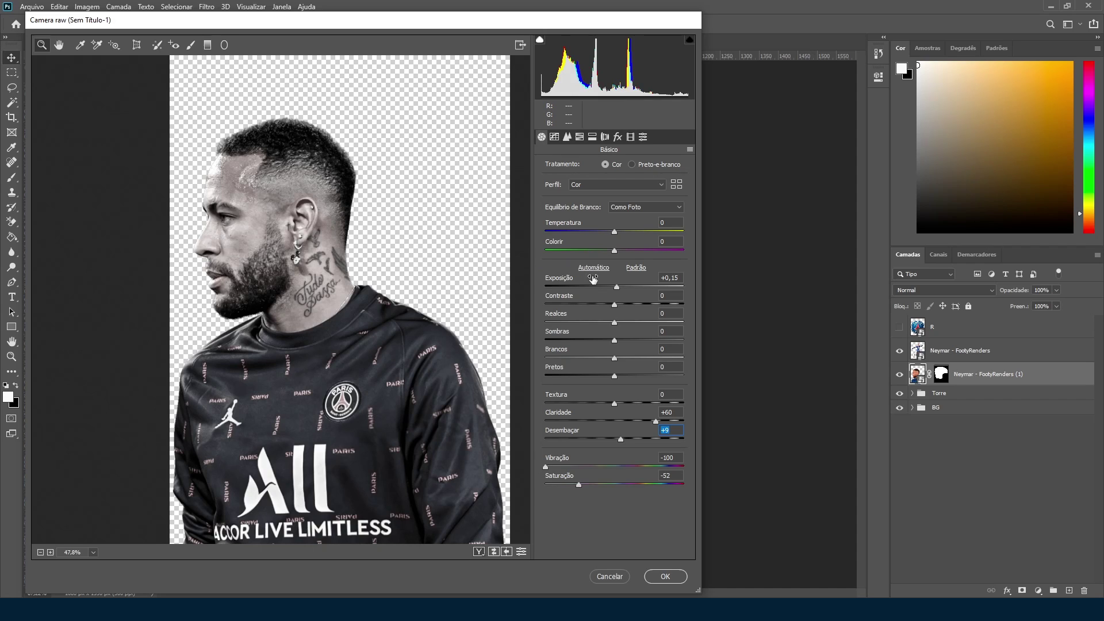
Step: Set sharpening Intensidade to 43 and noise reduction Luminescência to 20, then apply the Camera Raw filter to the portrait
{"action": "left_click", "coordinate": [567, 137]}
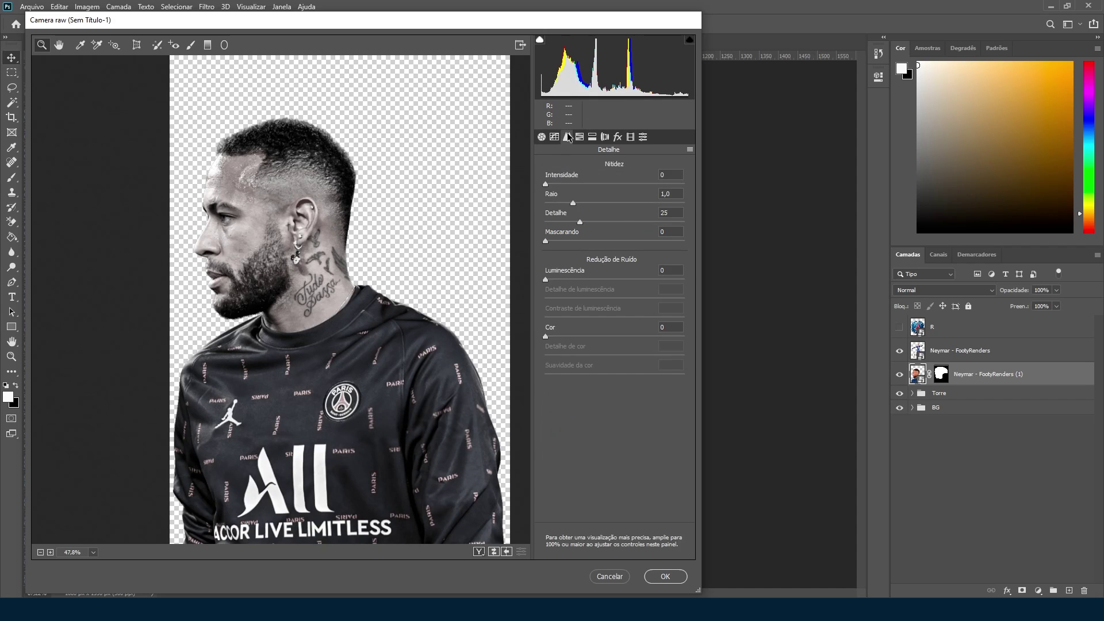
{"action": "left_click_drag", "start_coordinate": [589, 188], "coordinate": [584, 190]}
{"action": "left_click_drag", "start_coordinate": [546, 279], "coordinate": [584, 288]}
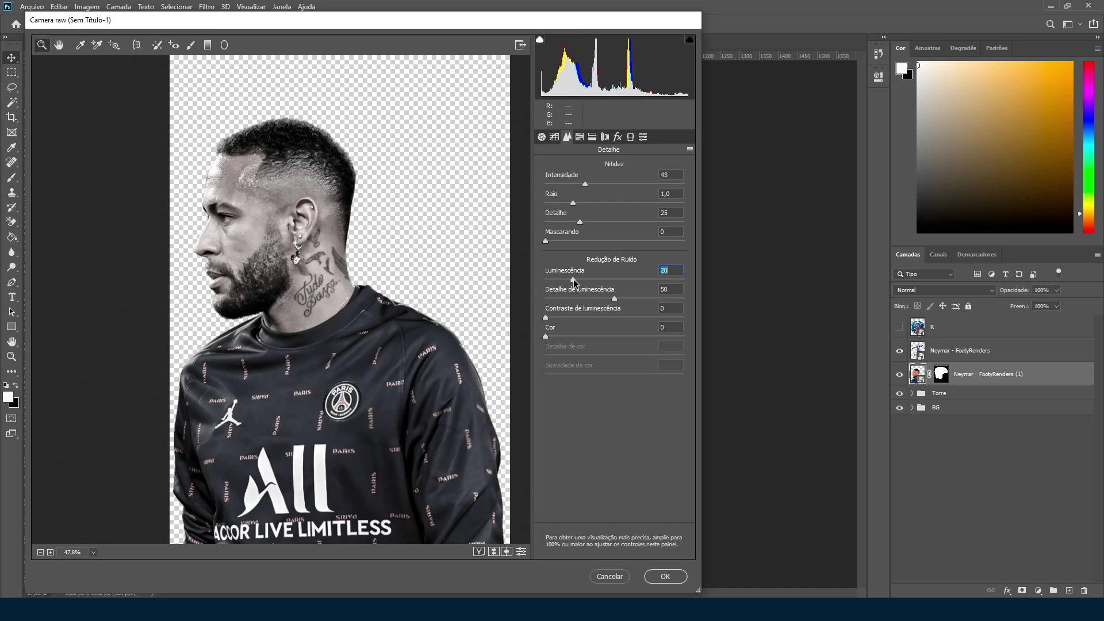
{"action": "left_click", "coordinate": [648, 578]}
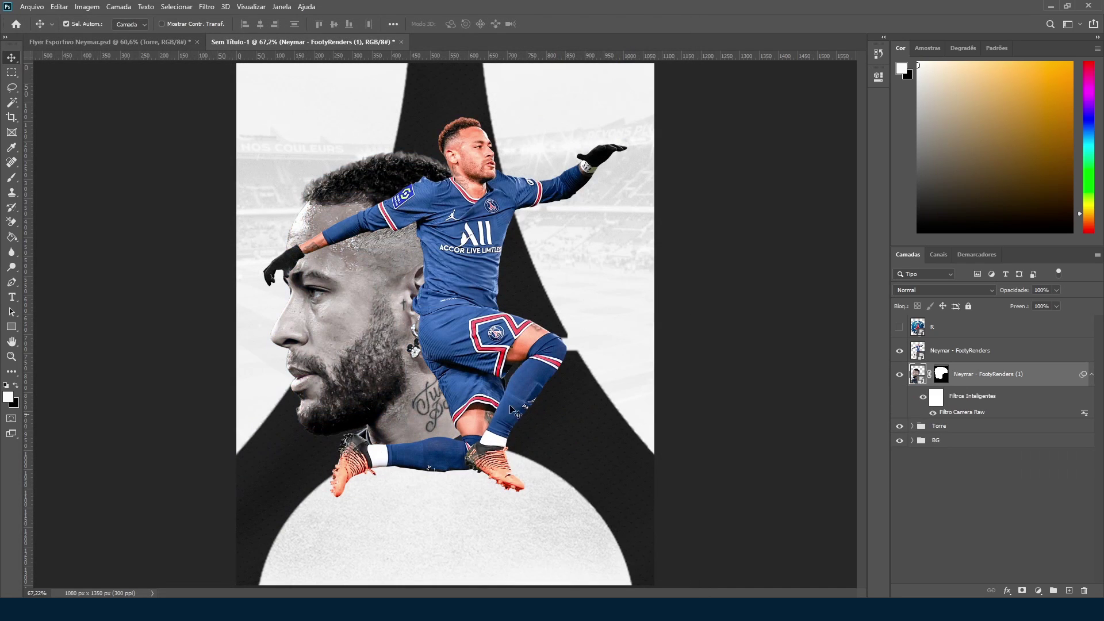
Step: Duplicate the desaturated portrait layer with its mask and smart filter
{"action": "left_click", "coordinate": [472, 191]}
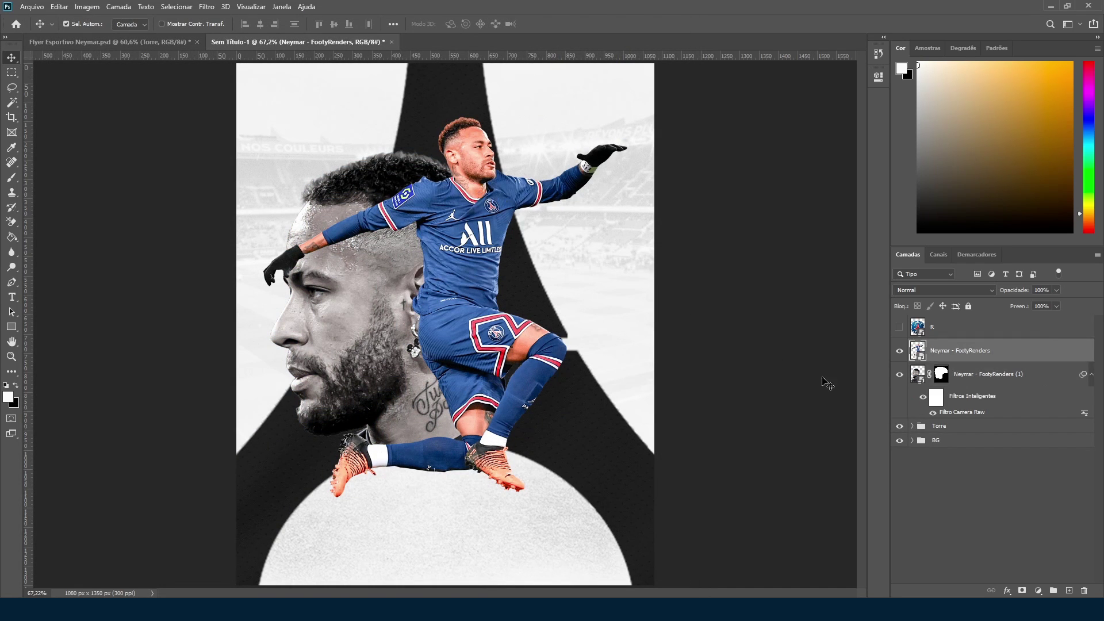
{"action": "left_click", "coordinate": [957, 374]}
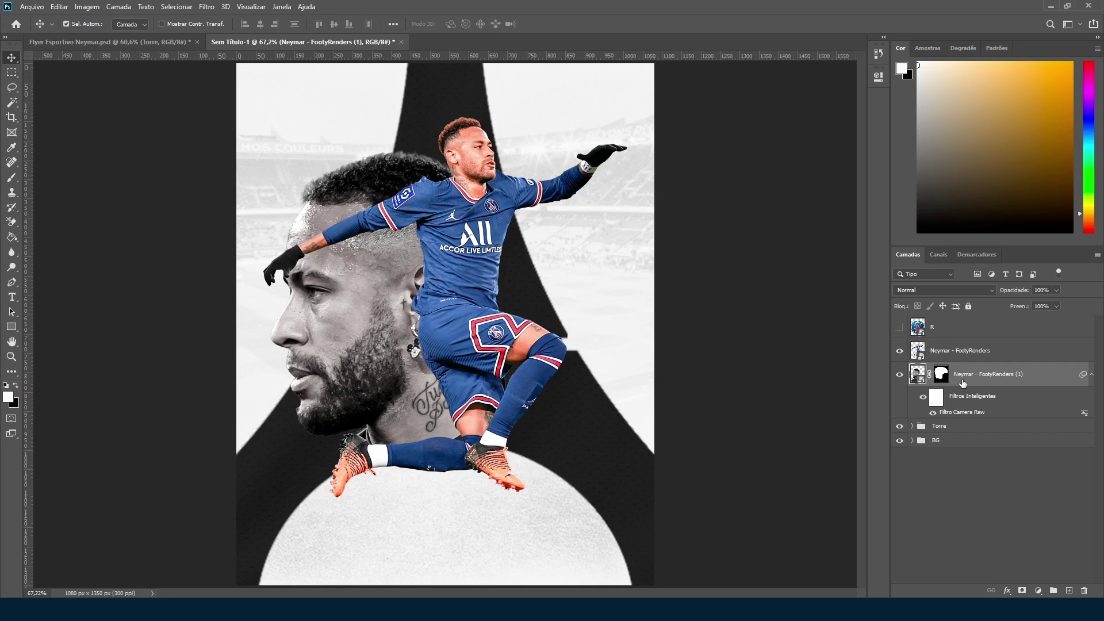
{"action": "key", "text": "ctrl+j"}
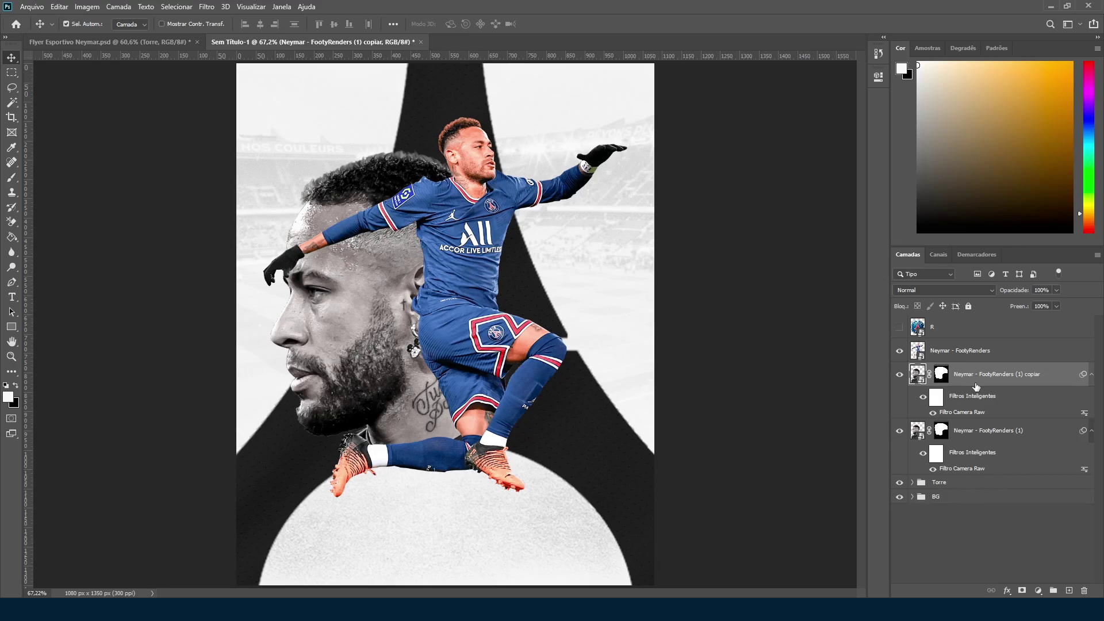
Step: Compare the portrait's eye in the finished Flyer Esportivo Neymar.psd with the eye in the working document
{"action": "left_click", "coordinate": [109, 42]}
{"action": "scroll", "coordinate": [294, 306], "scroll_direction": "up", "scroll_amount": 6}
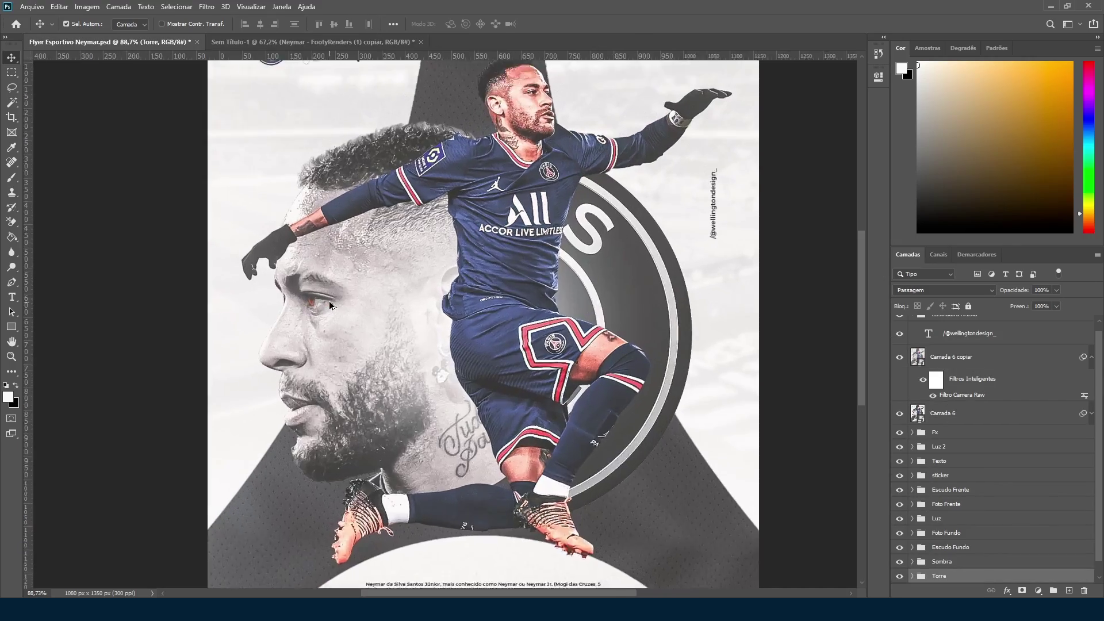
{"action": "scroll", "coordinate": [311, 283], "scroll_direction": "down", "scroll_amount": 5}
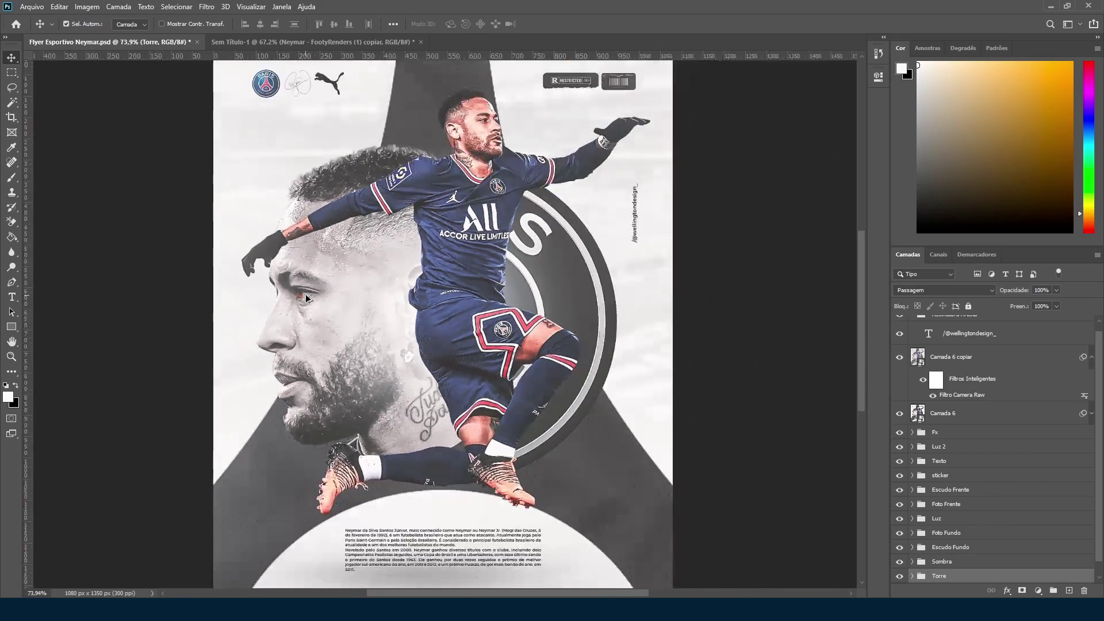
{"action": "left_click", "coordinate": [241, 44]}
{"action": "scroll", "coordinate": [309, 295], "scroll_direction": "up", "scroll_amount": 8}
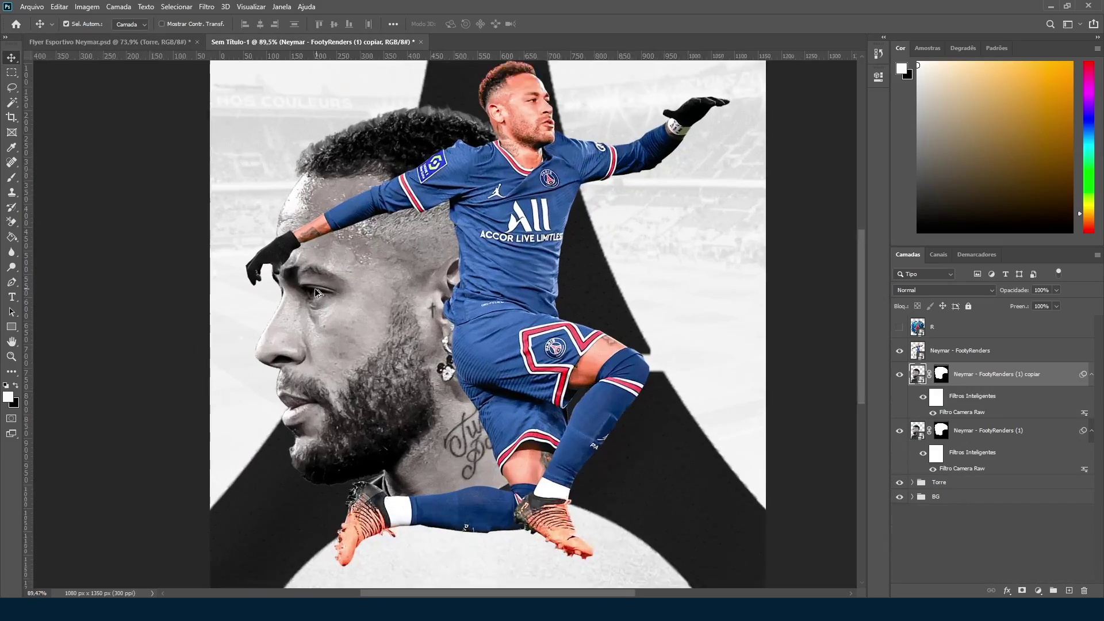
{"action": "scroll", "coordinate": [309, 295], "scroll_direction": "down", "scroll_amount": 3}
{"action": "scroll", "coordinate": [313, 295], "scroll_direction": "up", "scroll_amount": 3}
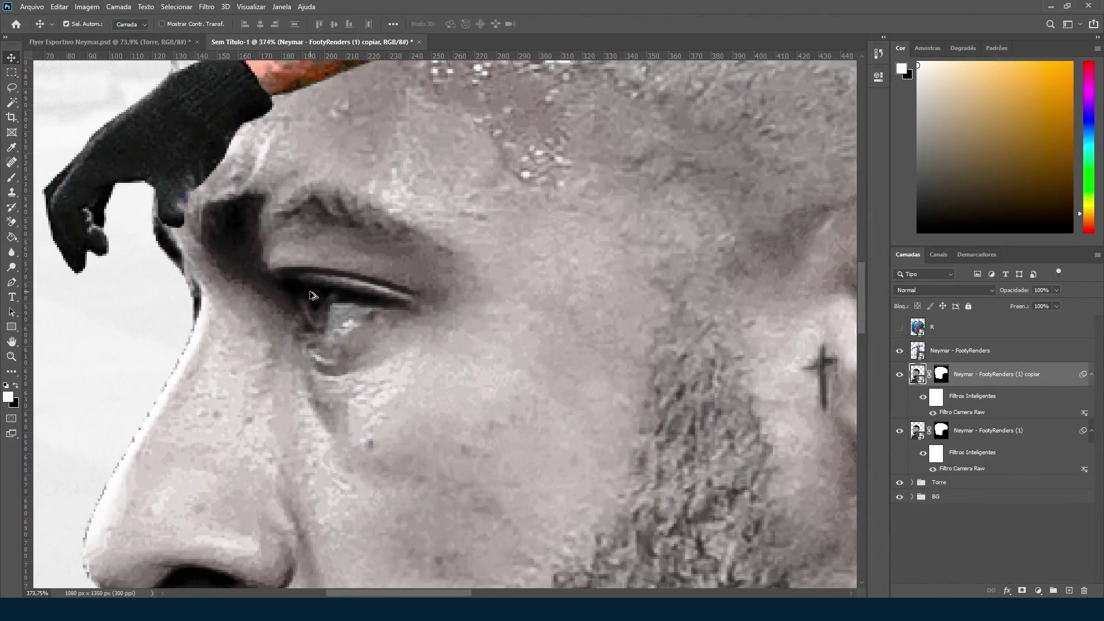
{"action": "scroll", "coordinate": [417, 274], "scroll_direction": "down", "scroll_amount": 2}
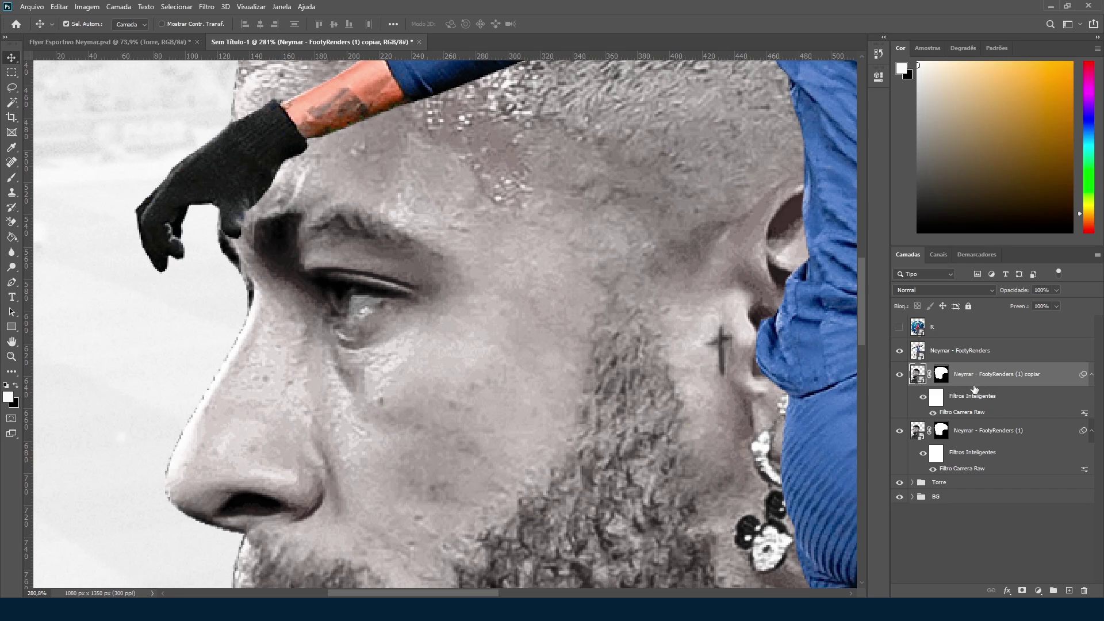
Step: Delete the portrait copy's Camera Raw filter and start a new one with Claridade +74, sharpening Intensidade 53 and noise reduction Cor 20
{"action": "left_click_drag", "start_coordinate": [946, 415], "coordinate": [1084, 591]}
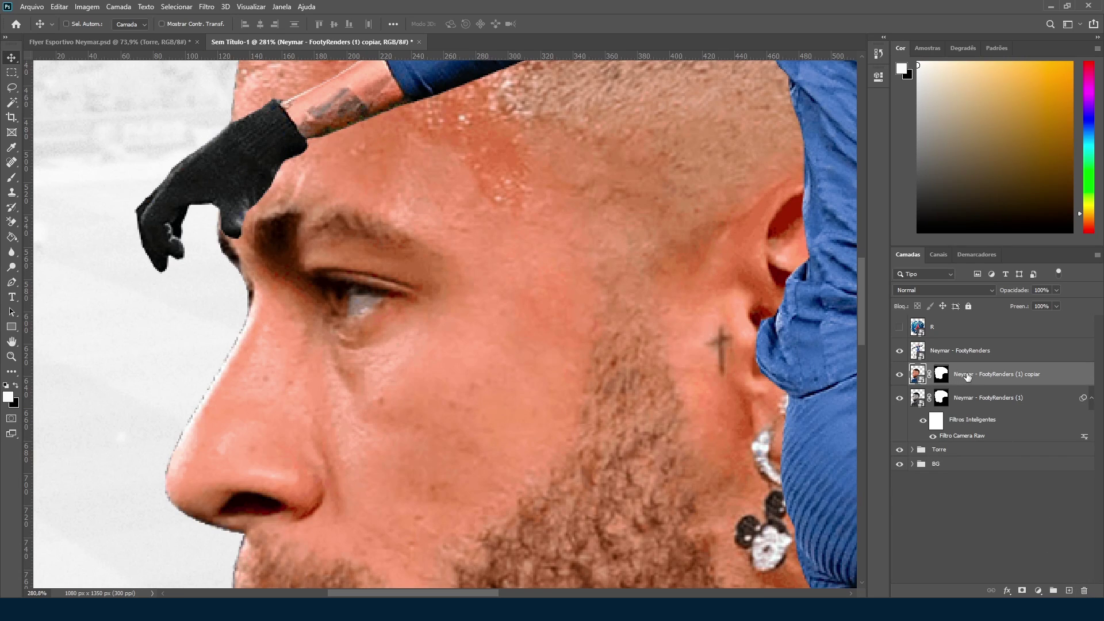
{"action": "key", "text": "ctrl+shift+a"}
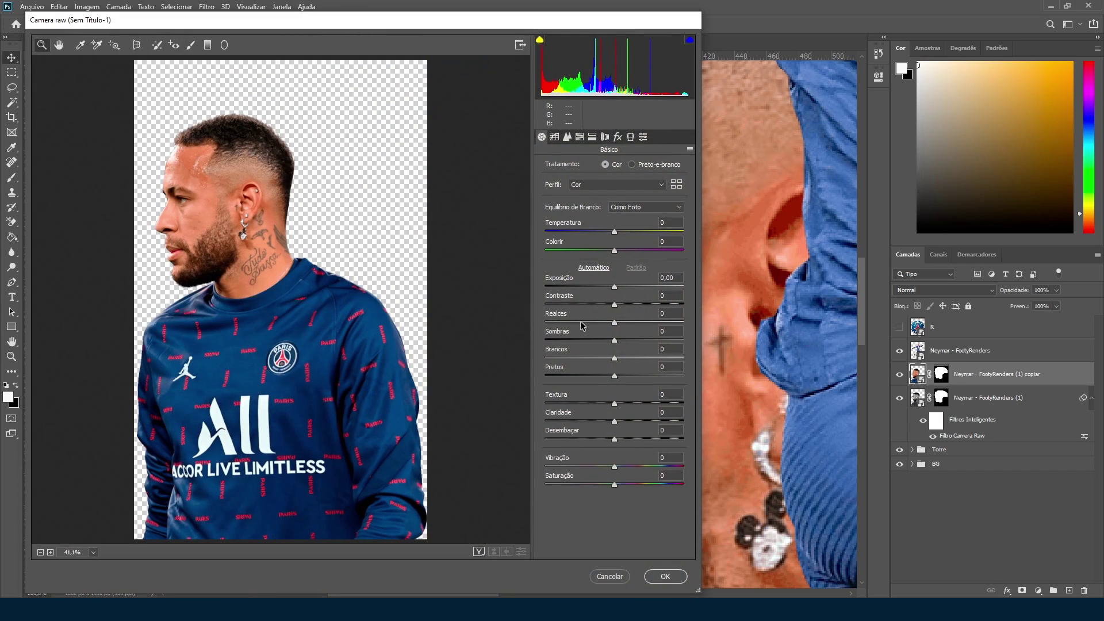
{"action": "left_click_drag", "start_coordinate": [616, 423], "coordinate": [665, 426]}
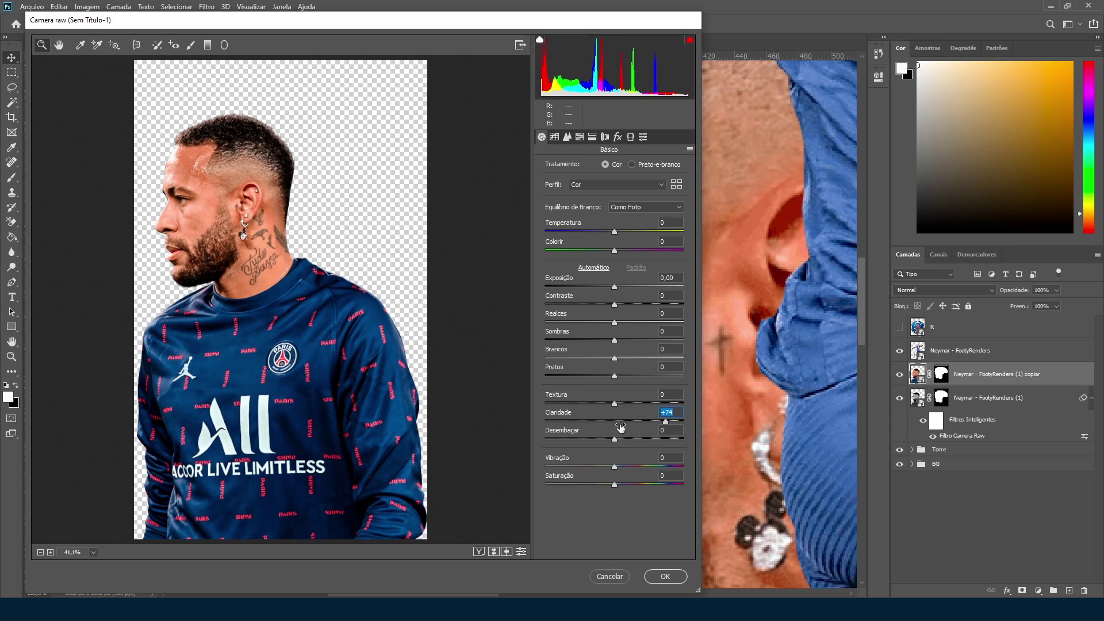
{"action": "left_click", "coordinate": [567, 137]}
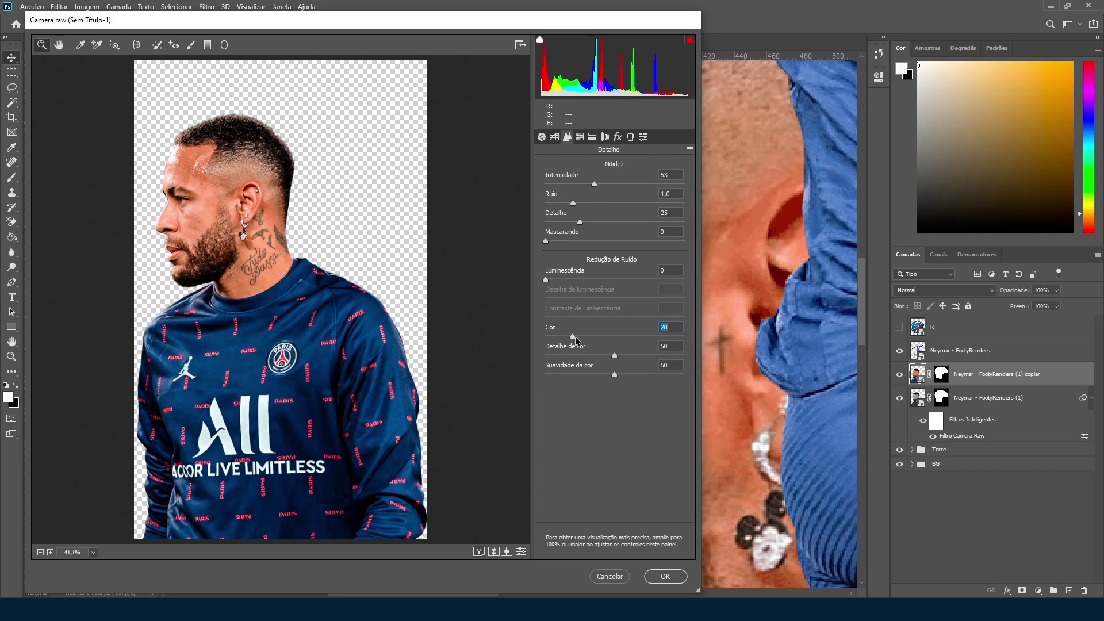
{"action": "left_click", "coordinate": [542, 137]}
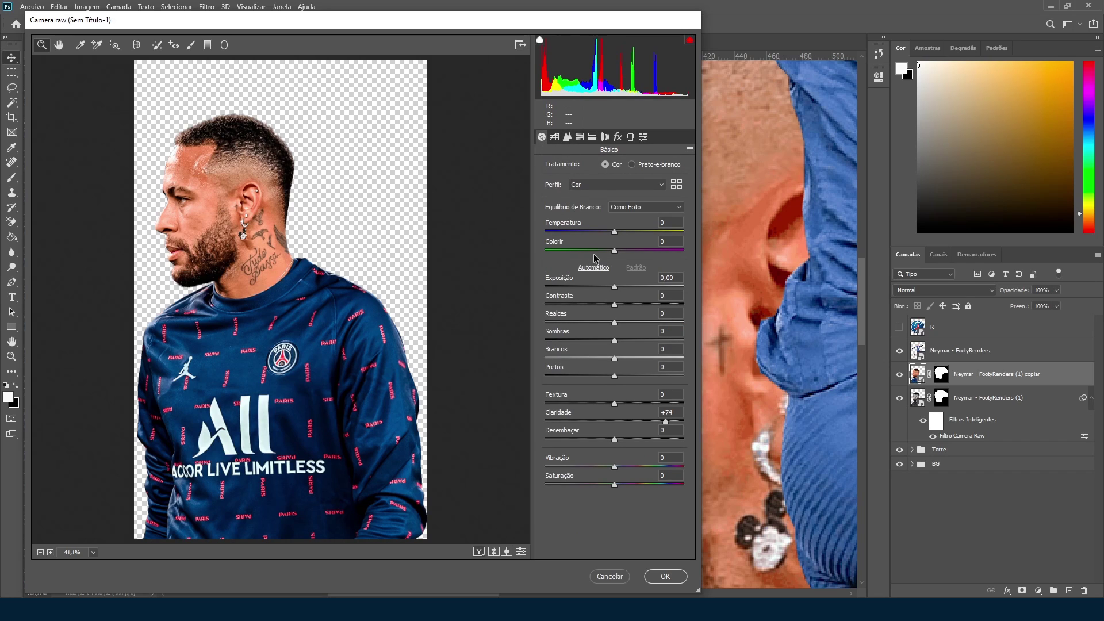
Step: Set Exposição to +0,25 and Vibração to +41, apply the filter, and convert the portrait copy to a smart object
{"action": "left_click_drag", "start_coordinate": [614, 288], "coordinate": [617, 291]}
{"action": "left_click_drag", "start_coordinate": [615, 471], "coordinate": [645, 469]}
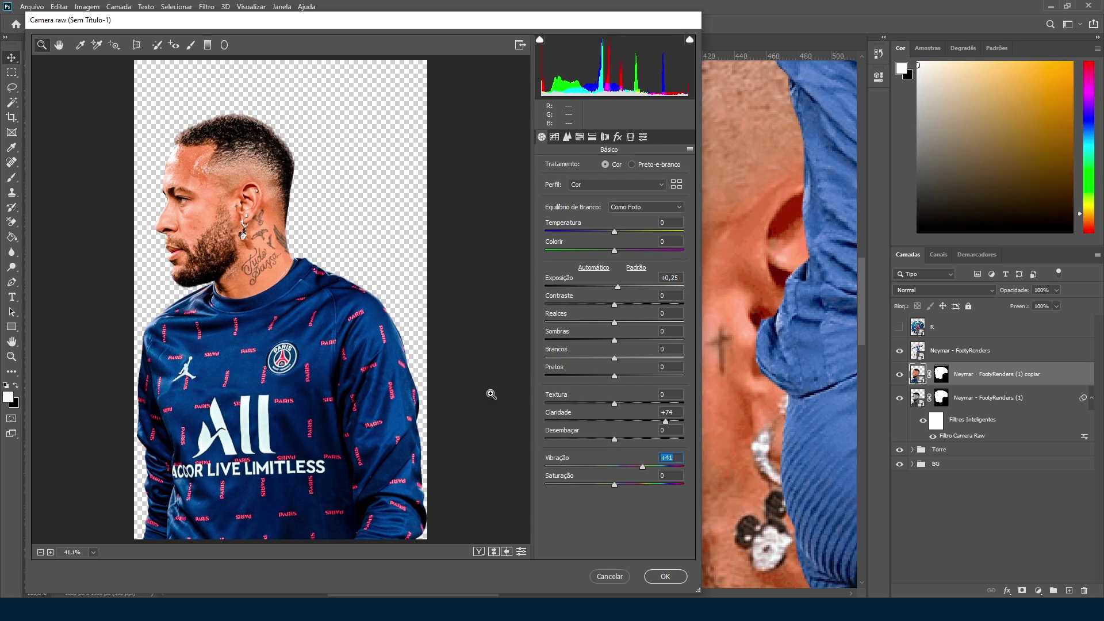
{"action": "scroll", "coordinate": [232, 237], "scroll_direction": "up", "scroll_amount": 5}
{"action": "scroll", "coordinate": [233, 237], "scroll_direction": "down", "scroll_amount": 5}
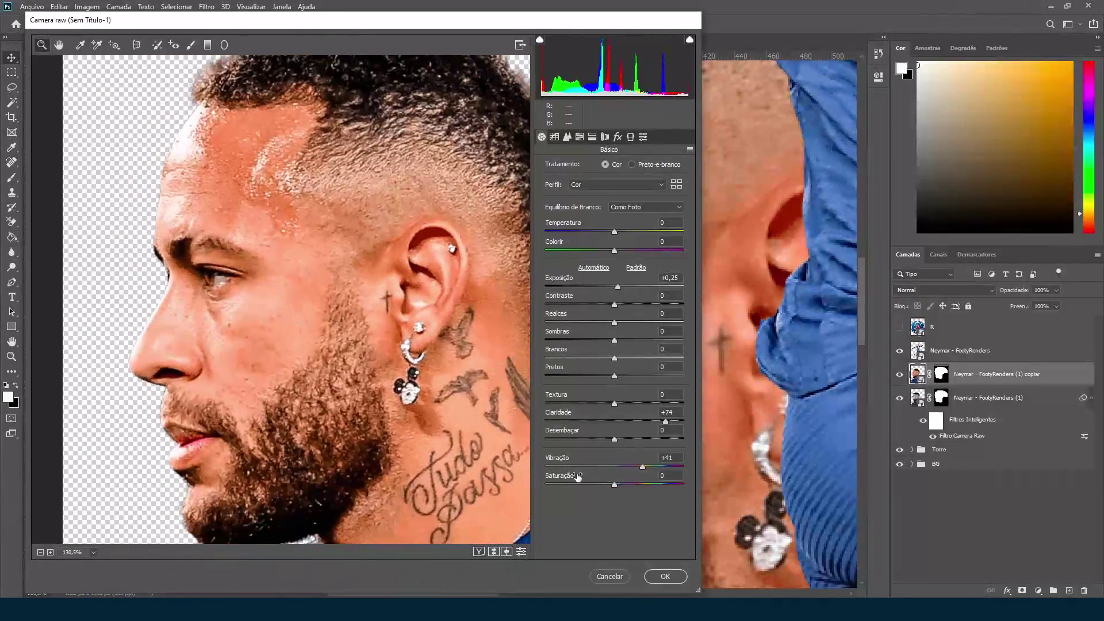
{"action": "left_click", "coordinate": [665, 576]}
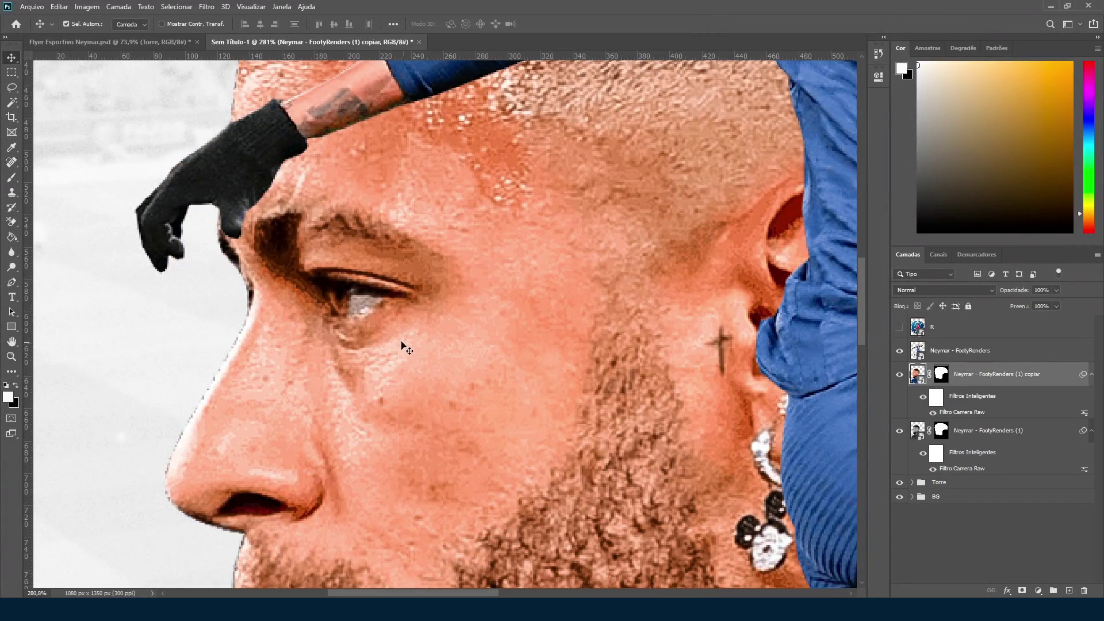
{"action": "right_click", "coordinate": [965, 379]}
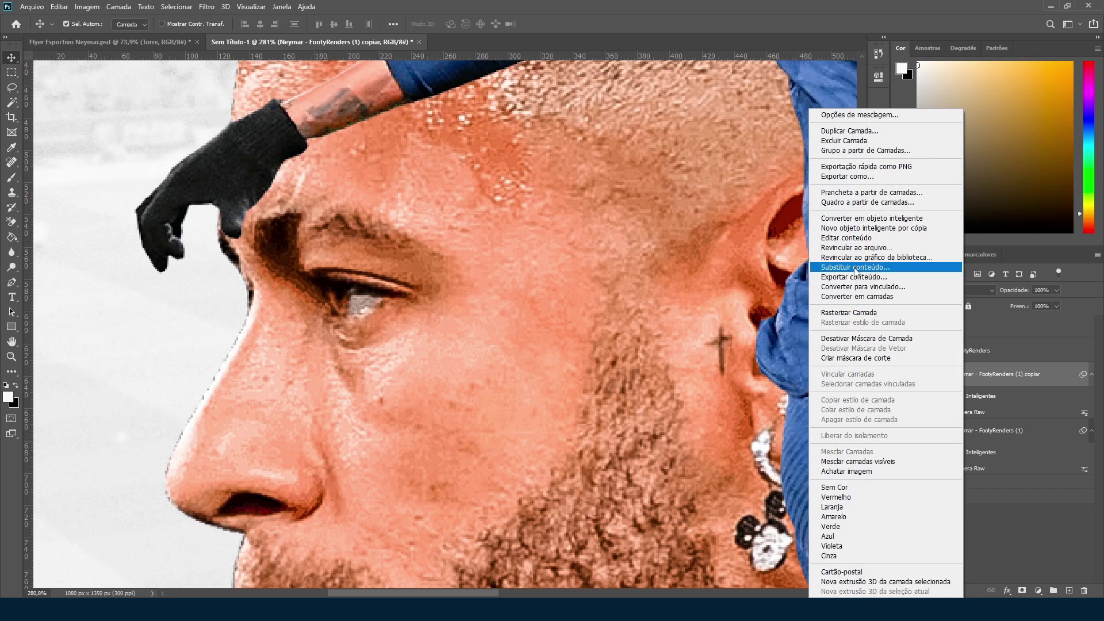
{"action": "left_click", "coordinate": [851, 219]}
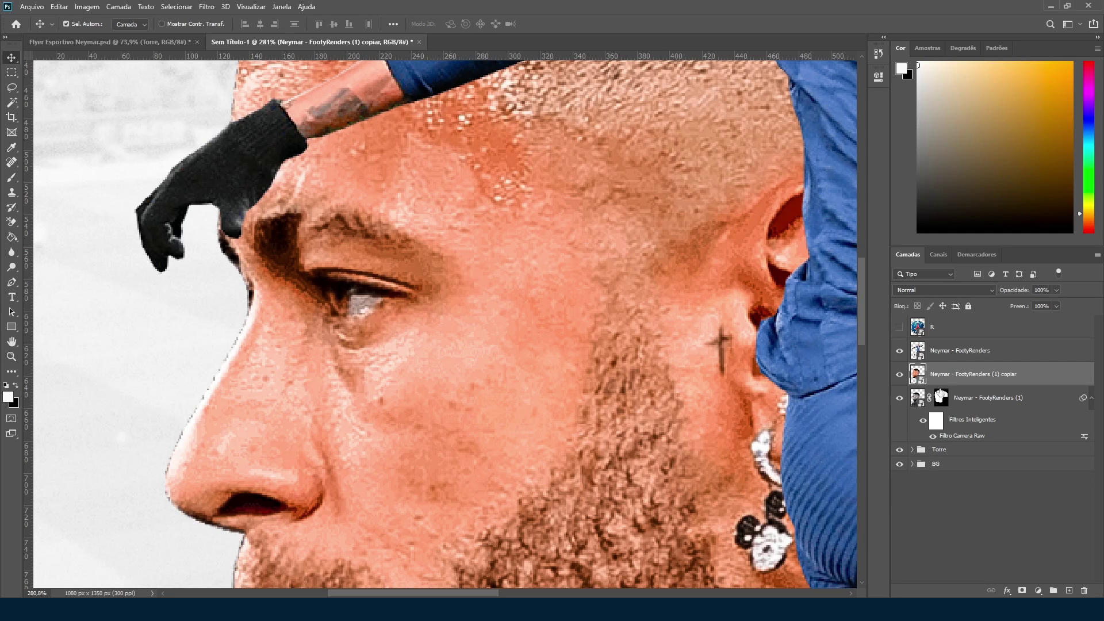
Step: Add a layer mask to the colored portrait copy and invert it to black so the whole copy is hidden
{"action": "left_click", "coordinate": [1021, 590]}
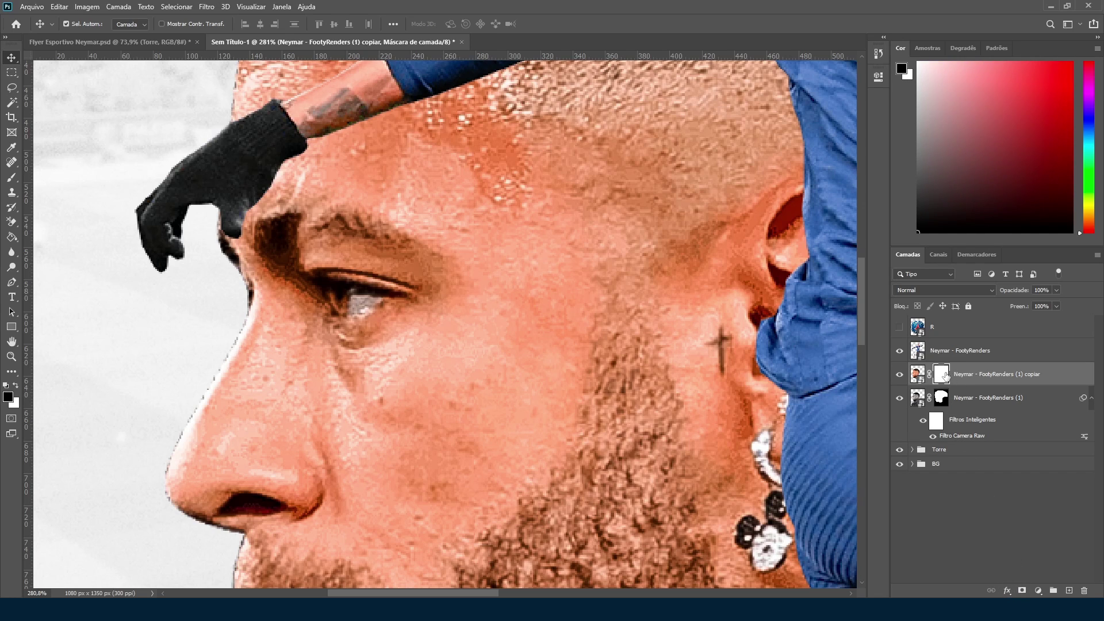
{"action": "scroll", "coordinate": [939, 375], "scroll_direction": "right", "scroll_amount": 1}
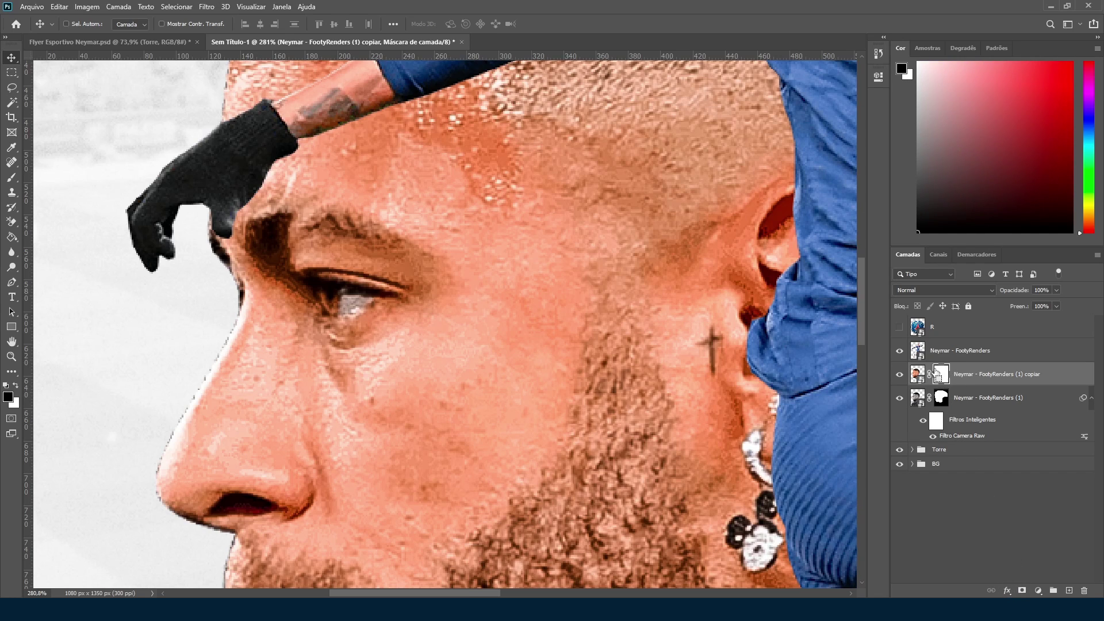
{"action": "key", "text": "ctrl+i"}
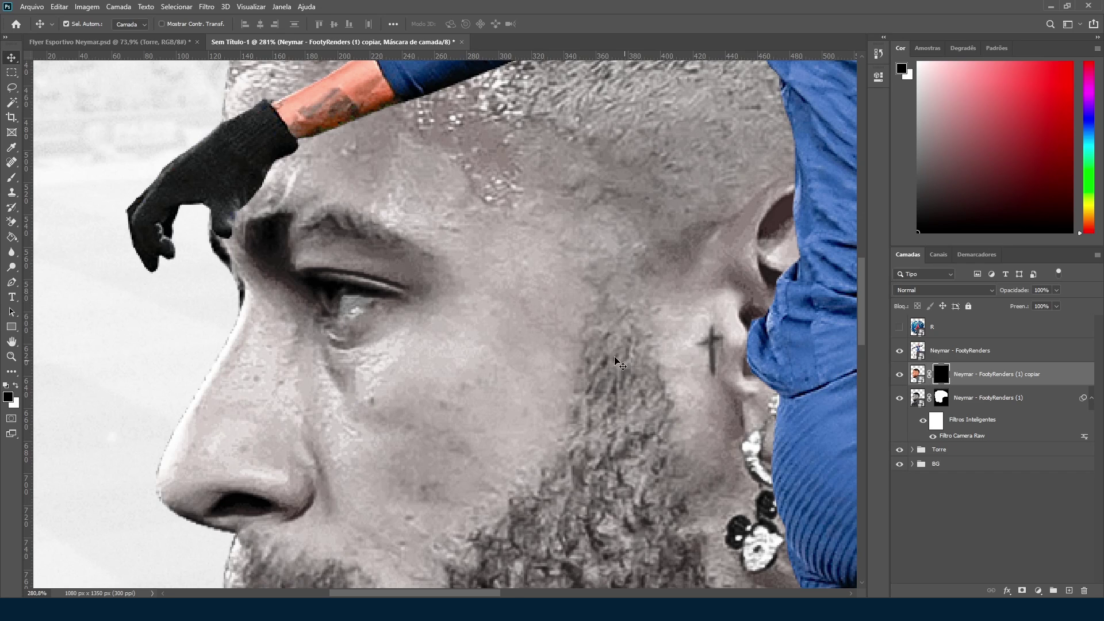
Step: Paint white on the copy's mask over the iris with a 10 px brush to reveal the eye's orange color
{"action": "key", "text": "b"}
{"action": "key", "text": "bracketleft"}
{"action": "key", "text": "bracketleft"}
{"action": "key", "text": "bracketleft"}
{"action": "key", "text": "bracketleft"}
{"action": "key", "text": "bracketleft"}
{"action": "key", "text": "bracketleft"}
{"action": "key", "text": "bracketleft"}
{"action": "key", "text": "bracketleft"}
{"action": "key", "text": "bracketleft"}
{"action": "key", "text": "bracketleft"}
{"action": "key", "text": "bracketleft"}
{"action": "key", "text": "bracketleft"}
{"action": "key", "text": "bracketleft"}
{"action": "key", "text": "bracketleft"}
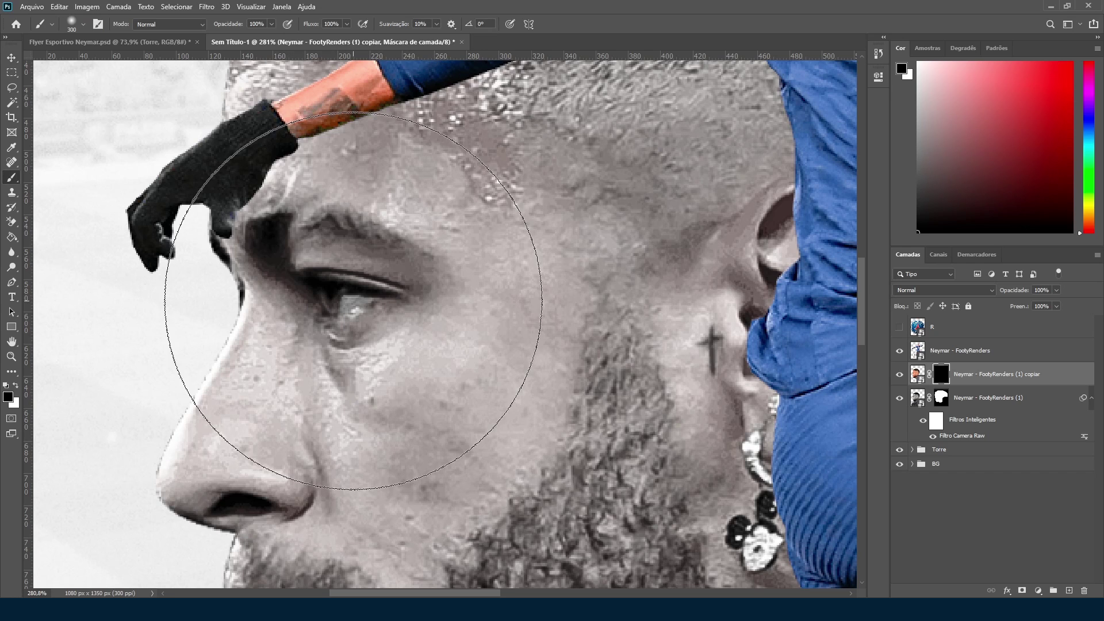
{"action": "key", "text": "bracketleft"}
{"action": "key", "text": "bracketleft"}
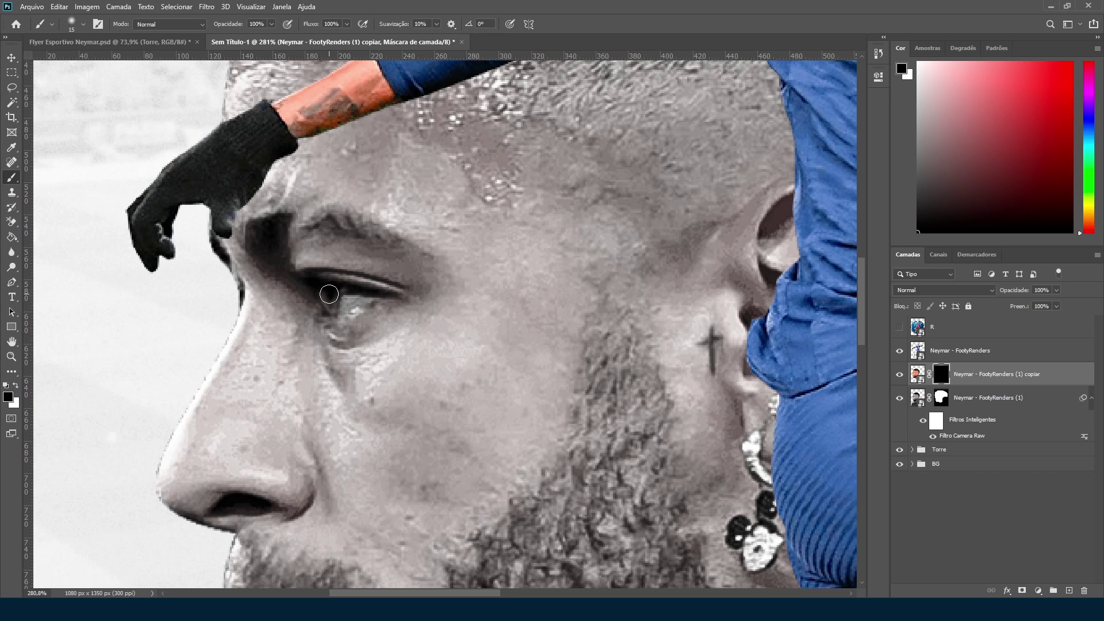
{"action": "scroll", "coordinate": [322, 291], "scroll_direction": "up", "scroll_amount": 3}
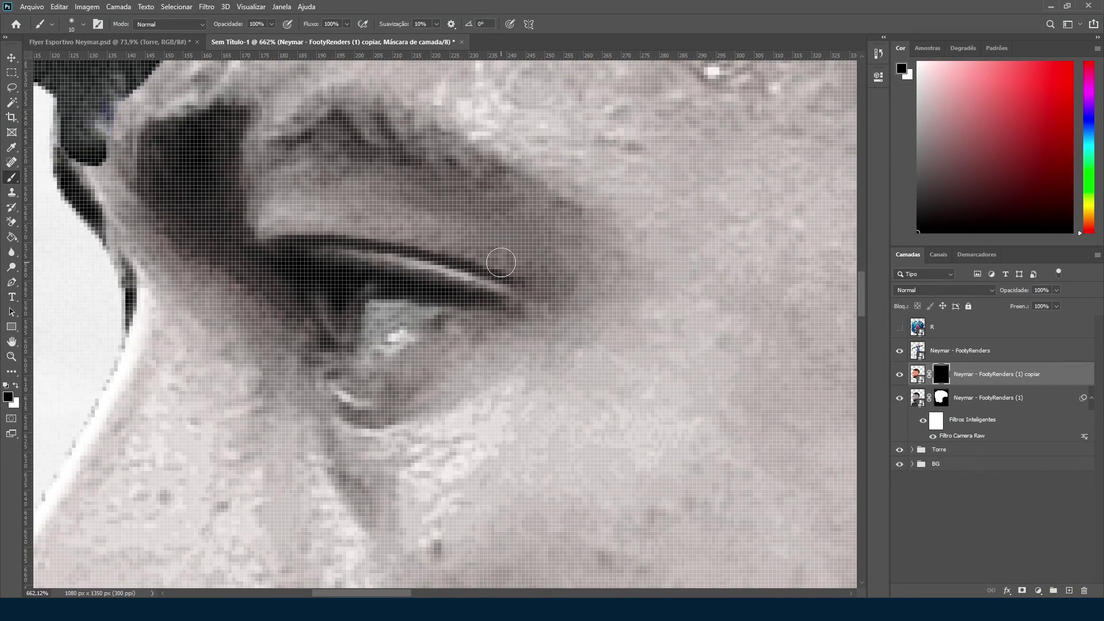
{"action": "key", "text": "x"}
{"action": "mouse_move", "coordinate": [338, 300]}
{"action": "left_mouse_down"}
{"action": "mouse_move", "coordinate": [333, 313]}
{"action": "mouse_move", "coordinate": [328, 294]}
{"action": "mouse_move", "coordinate": [340, 342]}
{"action": "mouse_move", "coordinate": [361, 310]}
{"action": "mouse_move", "coordinate": [337, 278]}
{"action": "mouse_move", "coordinate": [327, 314]}
{"action": "left_mouse_up"}
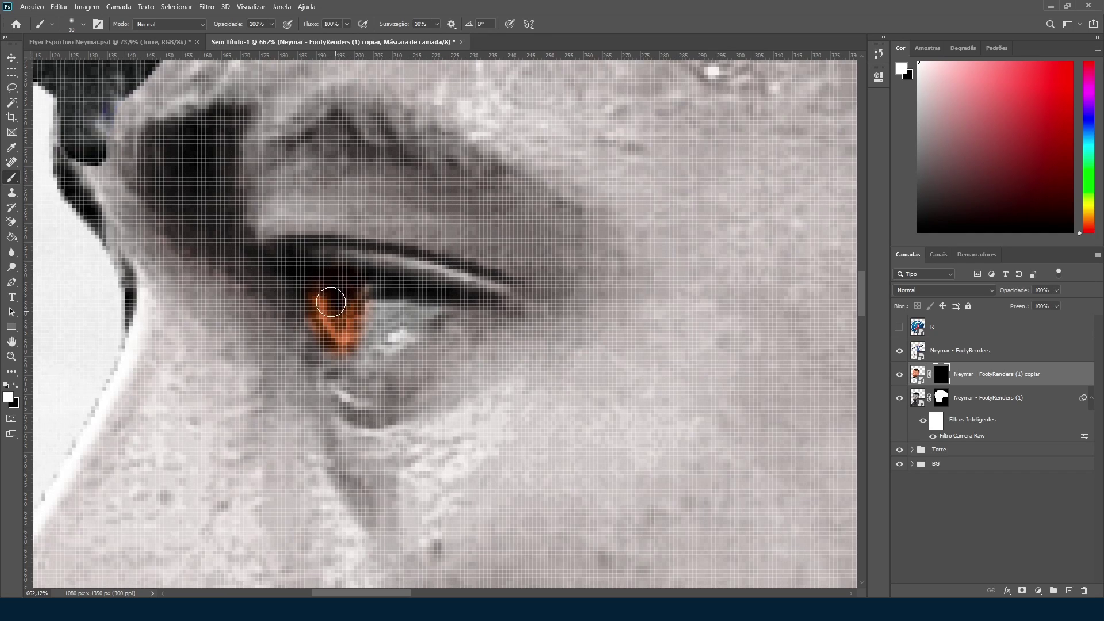
Step: Trim the revealed color around the iris edges by painting black on the portrait copy's mask
{"action": "scroll", "coordinate": [319, 308], "scroll_direction": "down", "scroll_amount": 6}
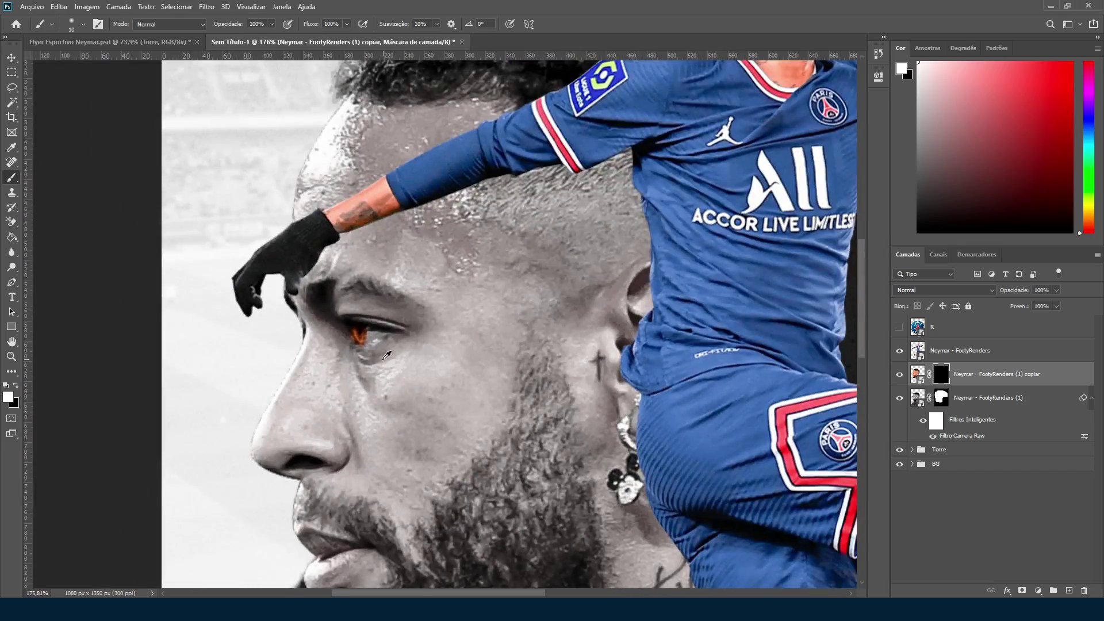
{"action": "scroll", "coordinate": [361, 336], "scroll_direction": "up", "scroll_amount": 4}
{"action": "scroll", "coordinate": [361, 336], "scroll_direction": "up", "scroll_amount": 3}
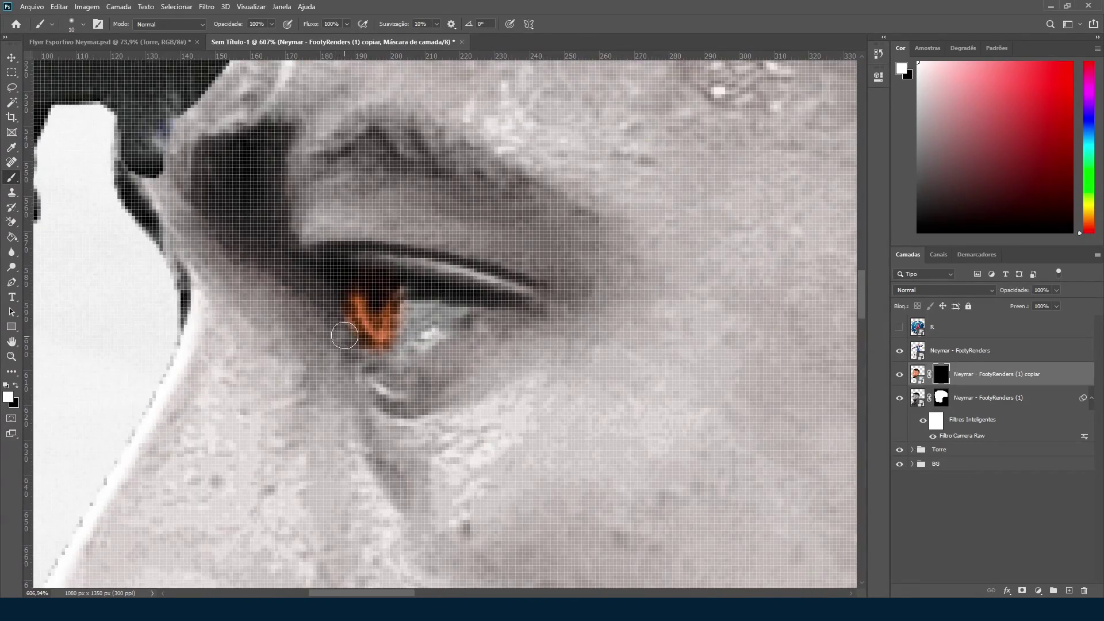
{"action": "scroll", "coordinate": [351, 341], "scroll_direction": "up", "scroll_amount": 2}
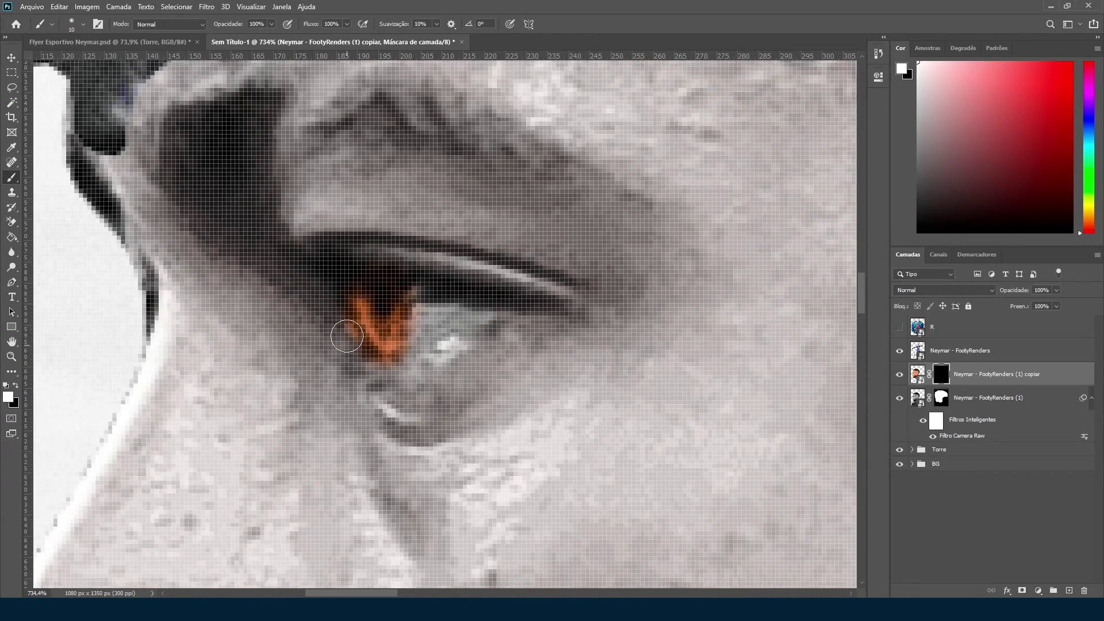
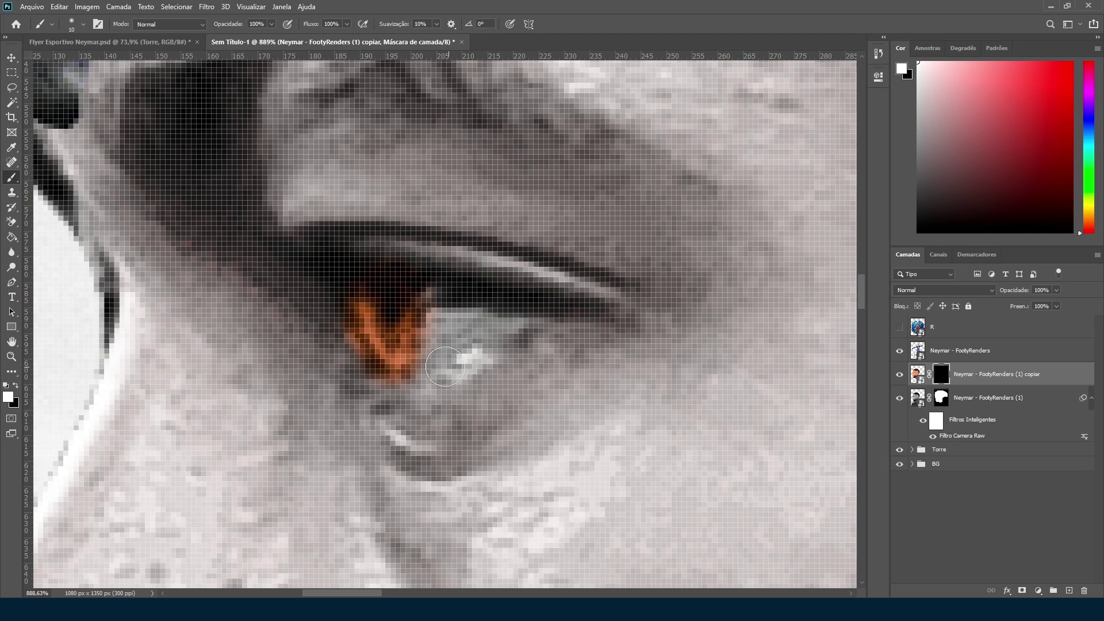
{"action": "key", "text": "x"}
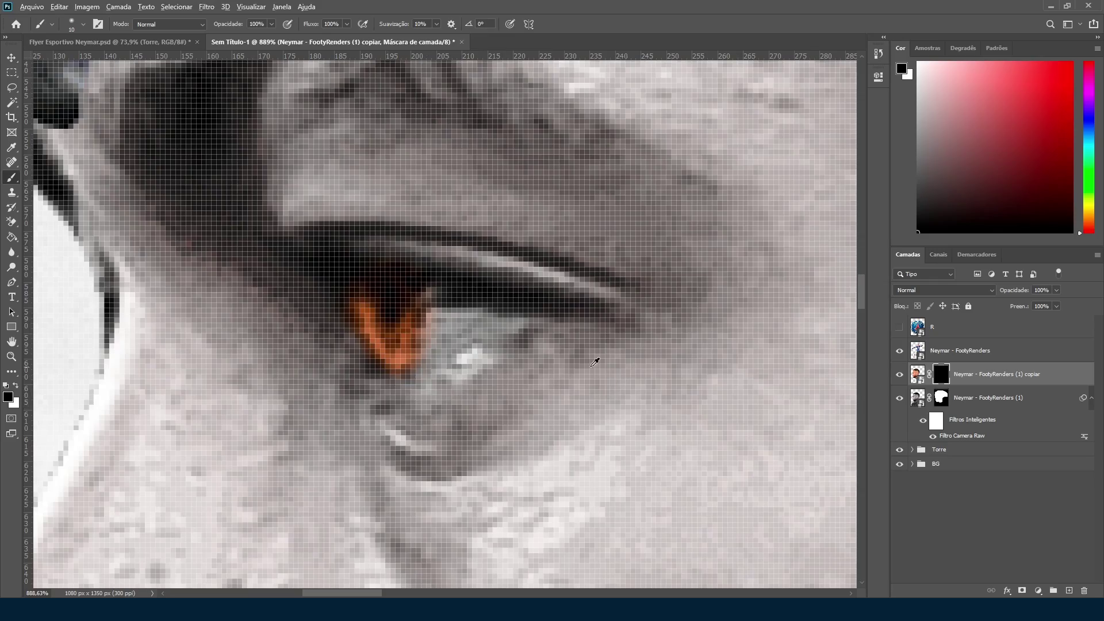
{"action": "scroll", "coordinate": [613, 362], "scroll_direction": "down", "scroll_amount": 10}
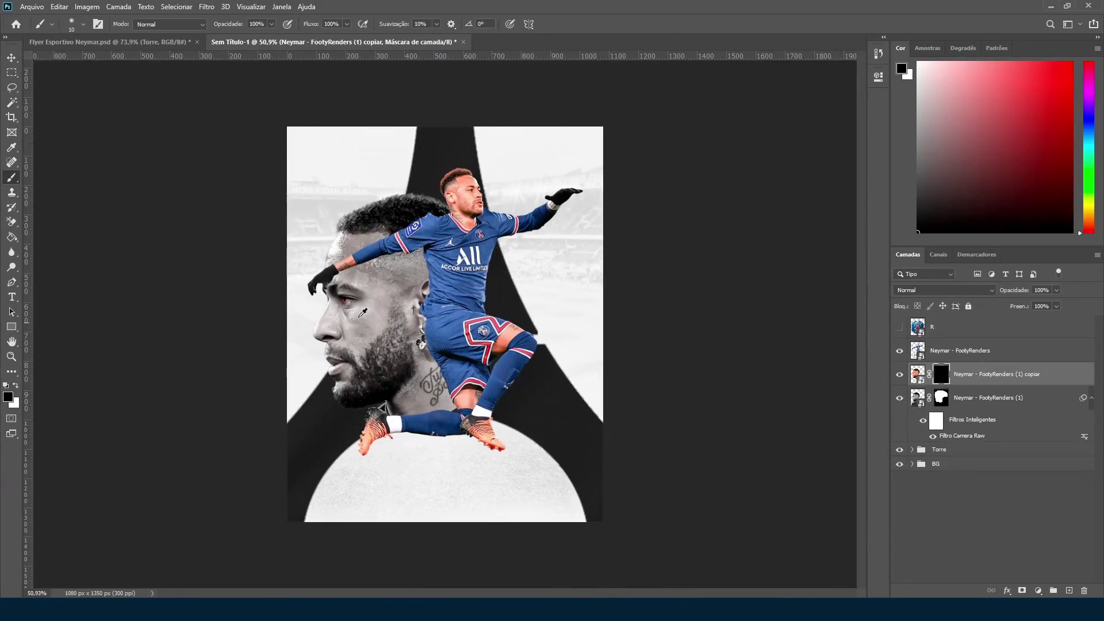
{"action": "scroll", "coordinate": [335, 316], "scroll_direction": "up", "scroll_amount": 4}
{"action": "scroll", "coordinate": [311, 309], "scroll_direction": "down", "scroll_amount": 2}
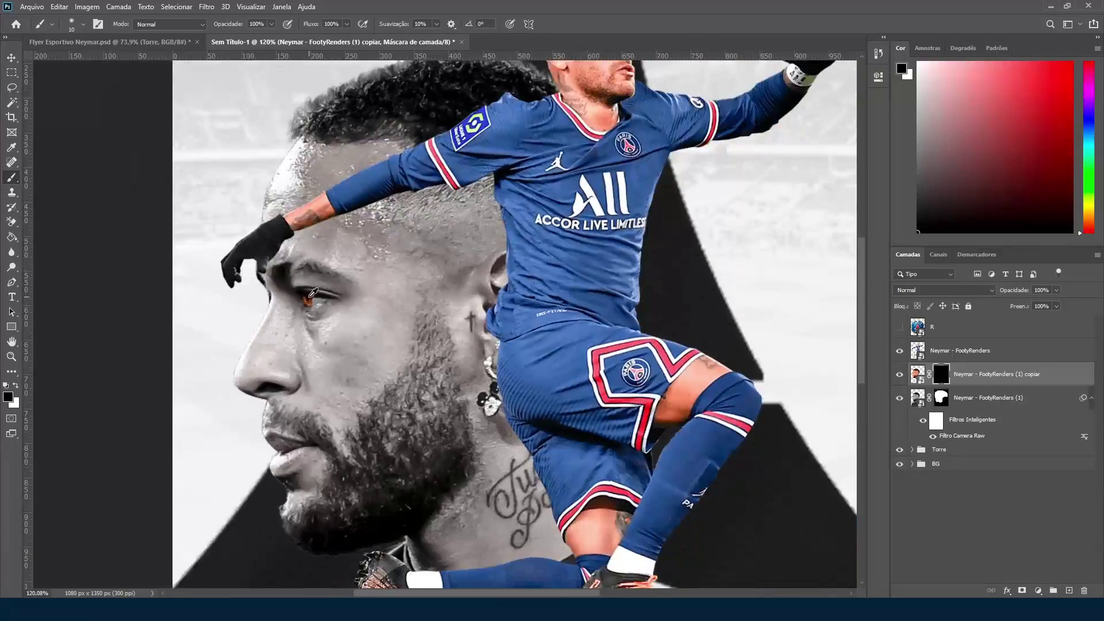
{"action": "scroll", "coordinate": [311, 310], "scroll_direction": "down", "scroll_amount": 1}
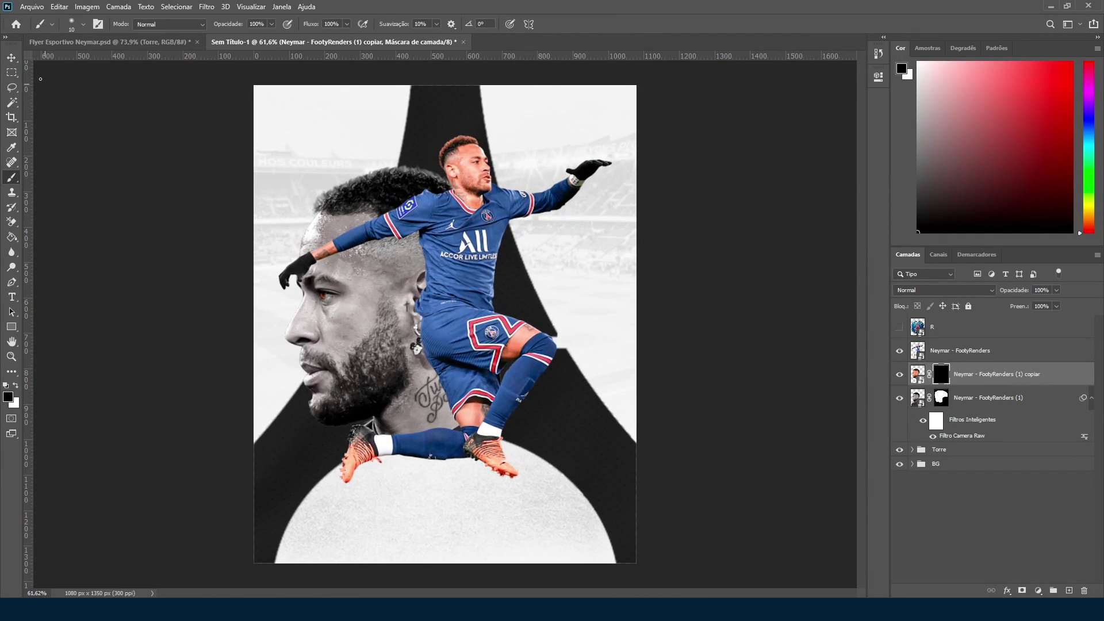
Step: Group the portrait layer and its colored copy, and name the group Foto Fundo
{"action": "left_click", "coordinate": [12, 60]}
{"action": "left_click", "coordinate": [970, 377]}
{"action": "left_click", "coordinate": [969, 404], "text": "shift"}
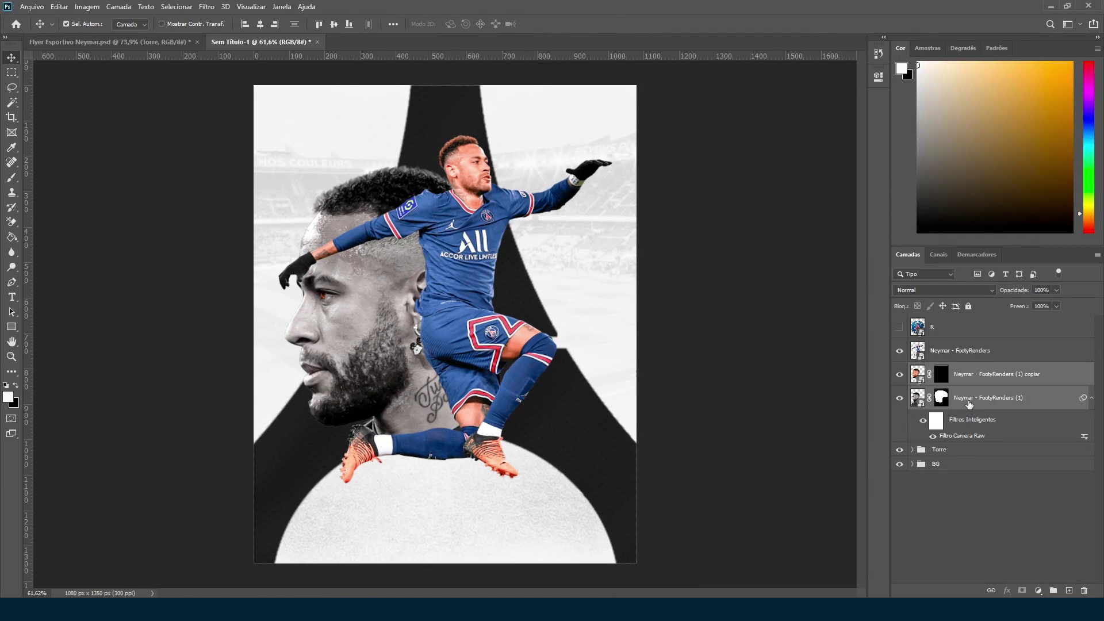
{"action": "key", "text": "ctrl+g"}
{"action": "double_click", "coordinate": [943, 370]}
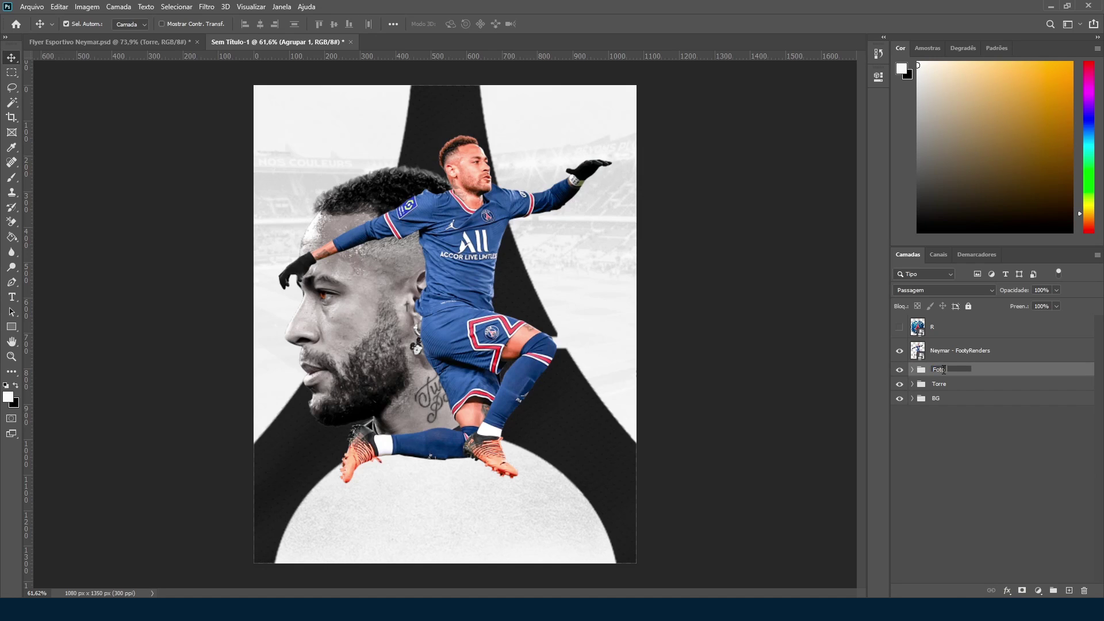
{"action": "key", "text": "Return"}
Step: Start a Camera Raw filter on the full-body player with Exposição -0,90, Contraste +14, Textura +12, Claridade +71, Desembaçar +16 and Vibração -31
{"action": "left_click", "coordinate": [941, 353]}
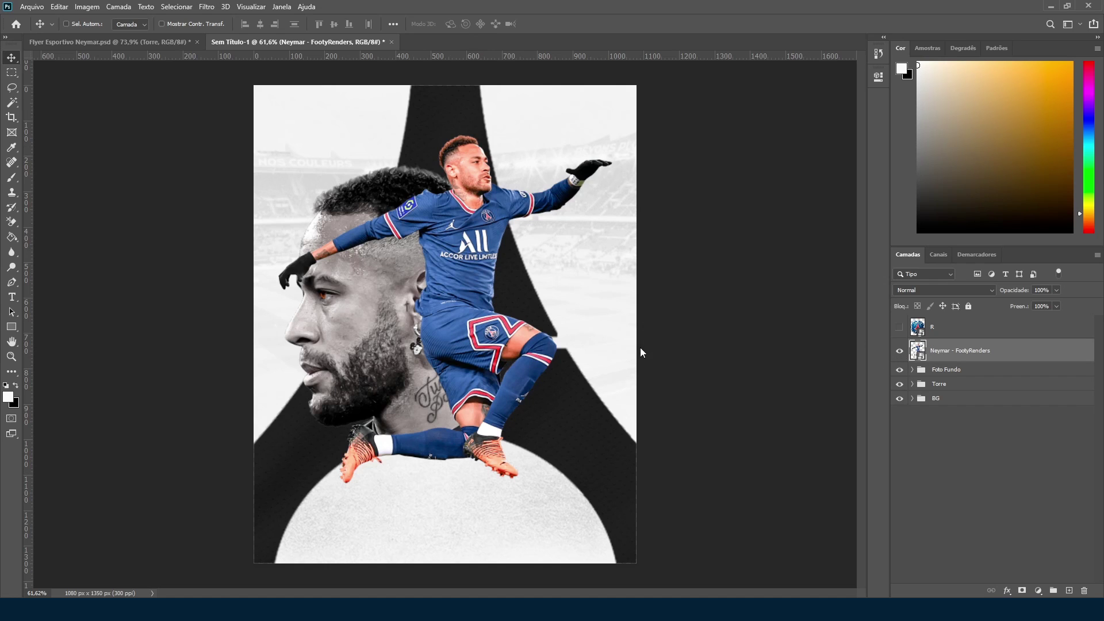
{"action": "key", "text": "ctrl+shift+a"}
{"action": "left_click_drag", "start_coordinate": [614, 421], "coordinate": [663, 421]}
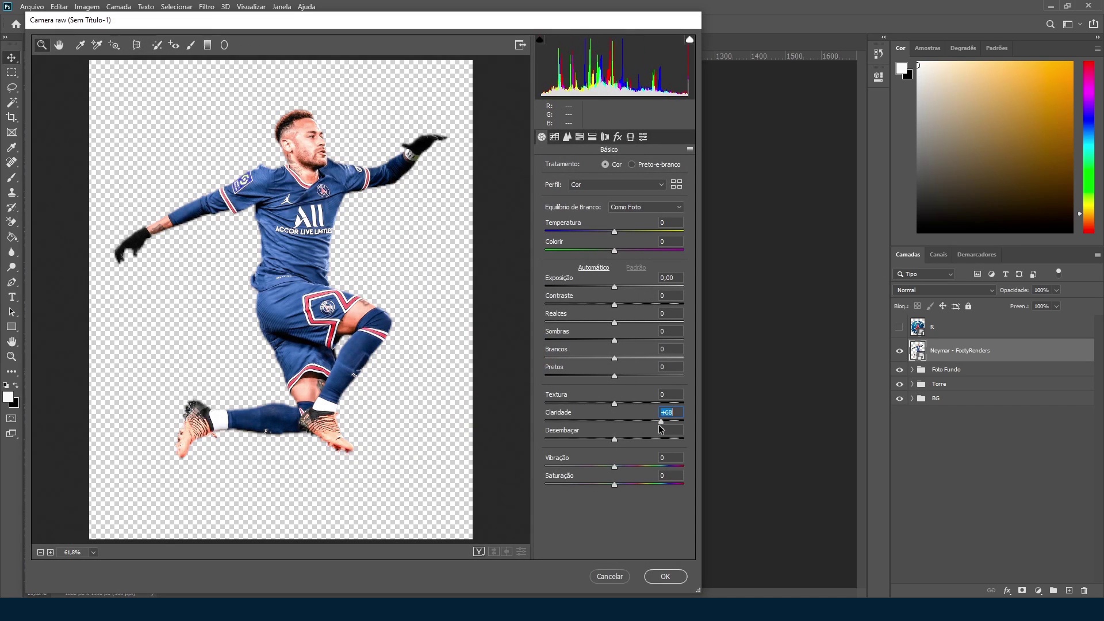
{"action": "left_click_drag", "start_coordinate": [614, 468], "coordinate": [600, 469]}
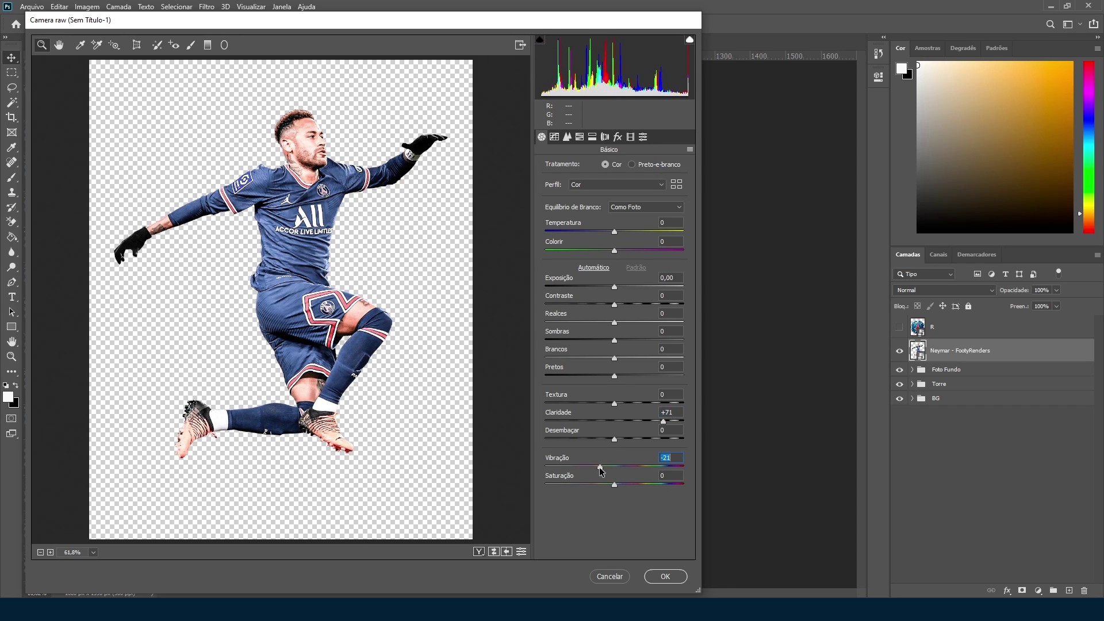
{"action": "left_click_drag", "start_coordinate": [614, 286], "coordinate": [604, 289]}
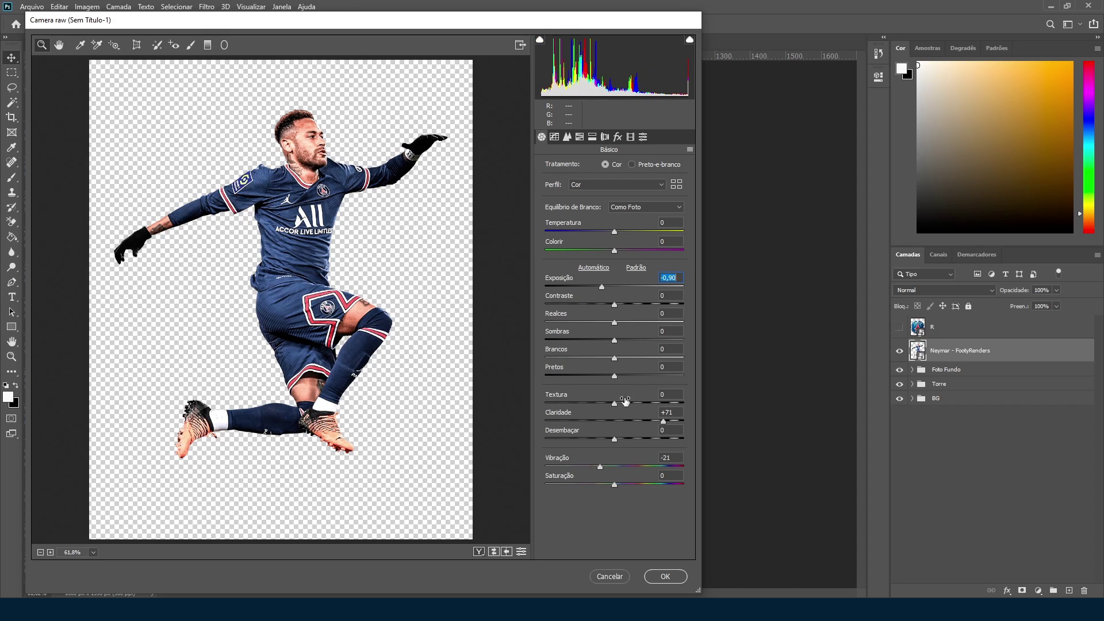
{"action": "left_click_drag", "start_coordinate": [614, 305], "coordinate": [625, 305]}
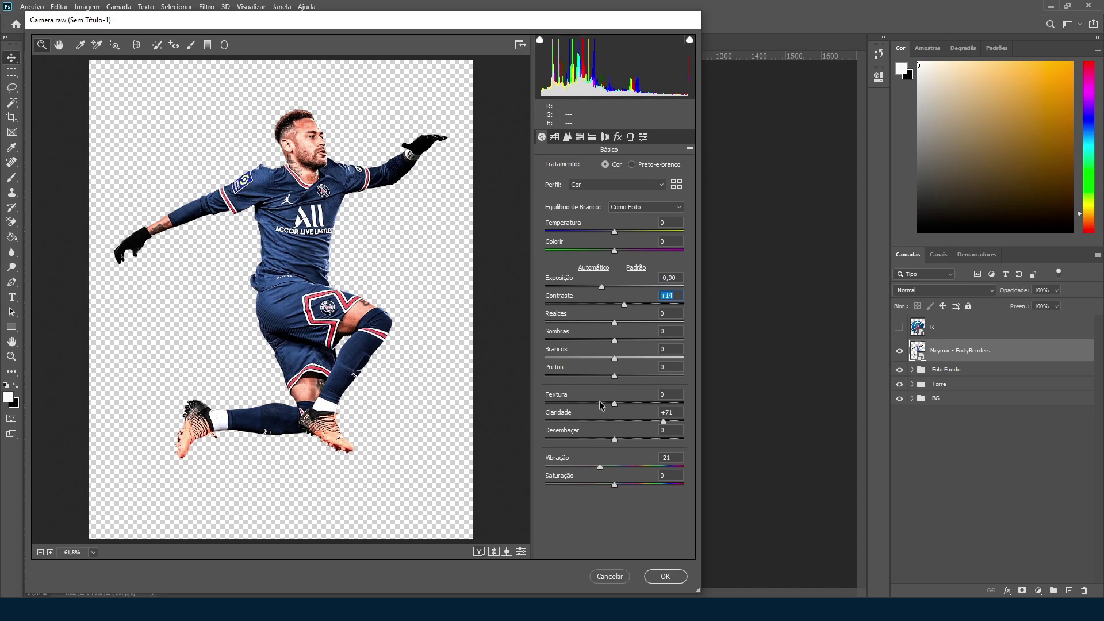
{"action": "left_click_drag", "start_coordinate": [601, 471], "coordinate": [593, 469]}
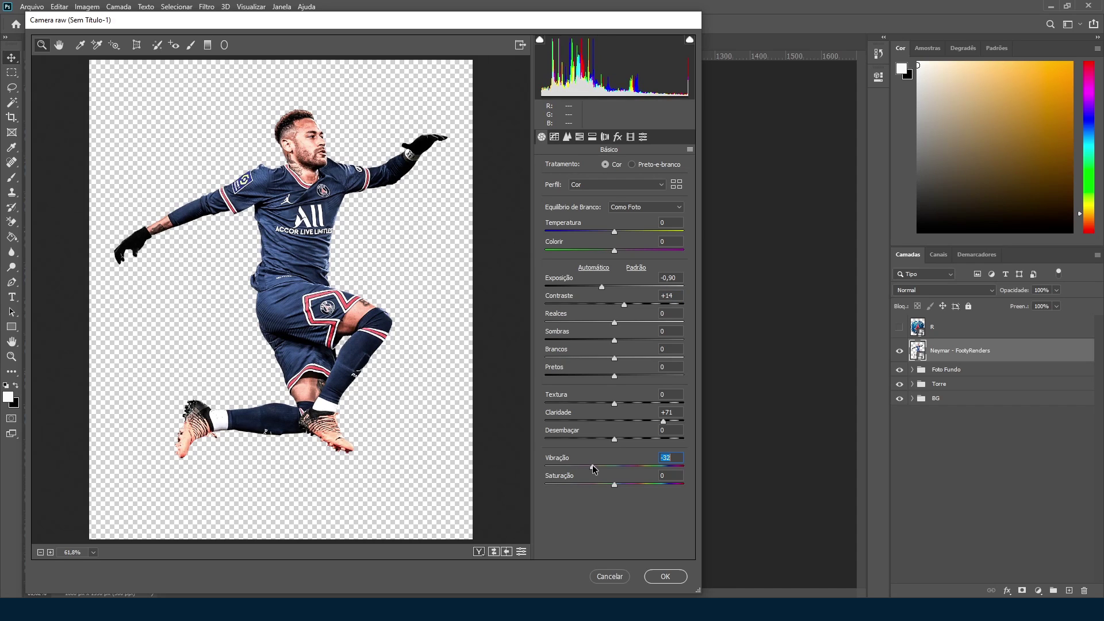
{"action": "left_click_drag", "start_coordinate": [614, 438], "coordinate": [622, 407]}
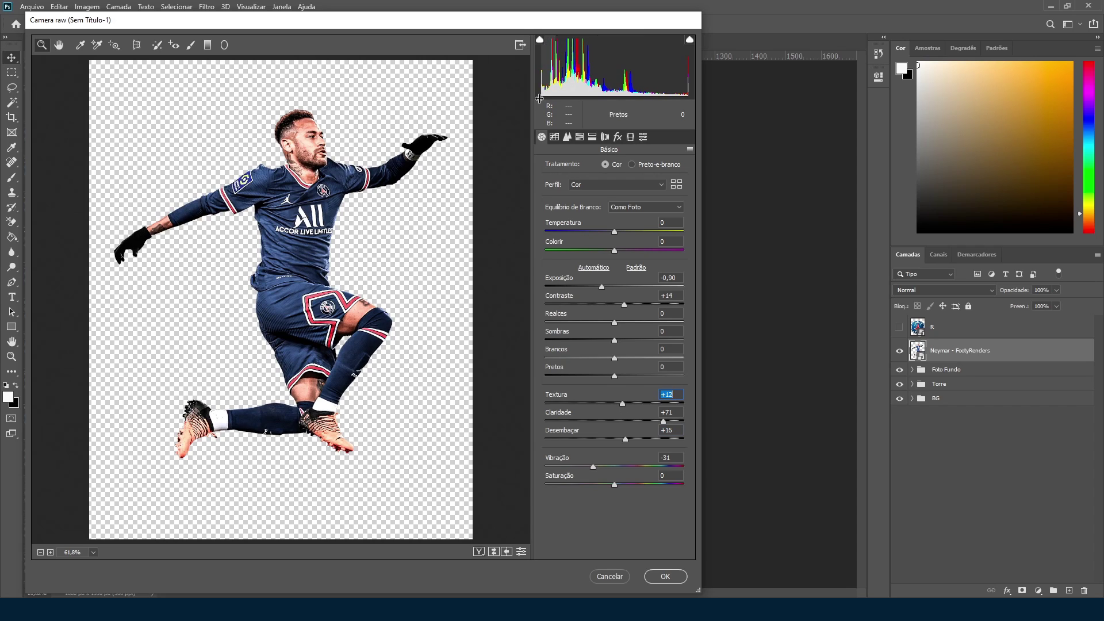
Step: Set sharpening Intensidade to 36 and noise reduction Luminescência to 22, and apply the filter to the full-body player
{"action": "left_click", "coordinate": [567, 137]}
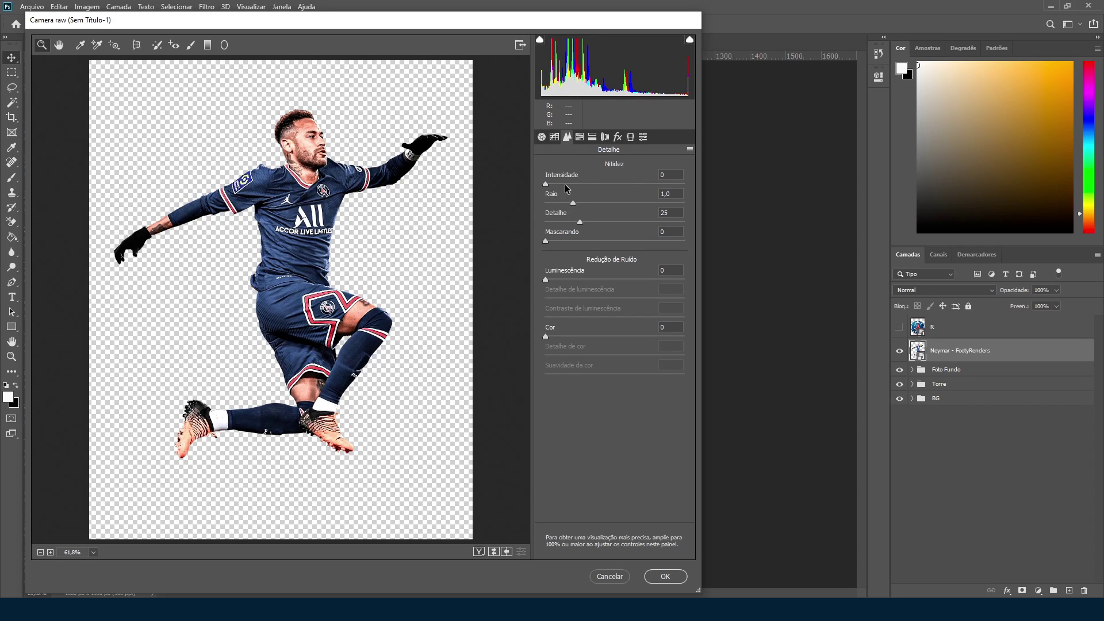
{"action": "left_click_drag", "start_coordinate": [547, 186], "coordinate": [572, 187]}
{"action": "left_click_drag", "start_coordinate": [547, 281], "coordinate": [577, 282]}
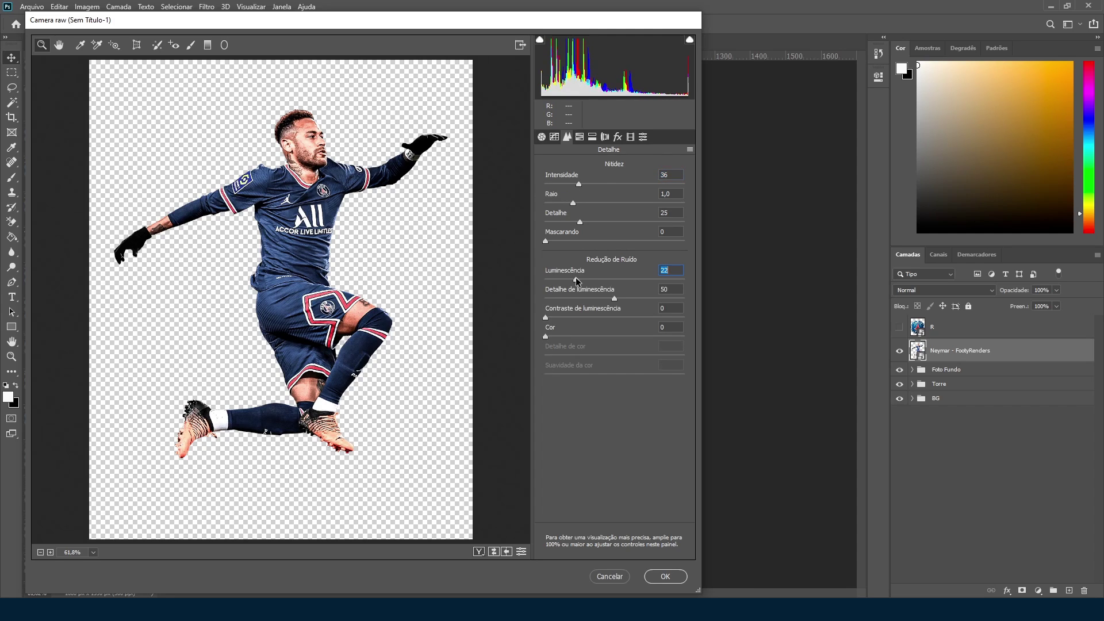
{"action": "left_click", "coordinate": [672, 576]}
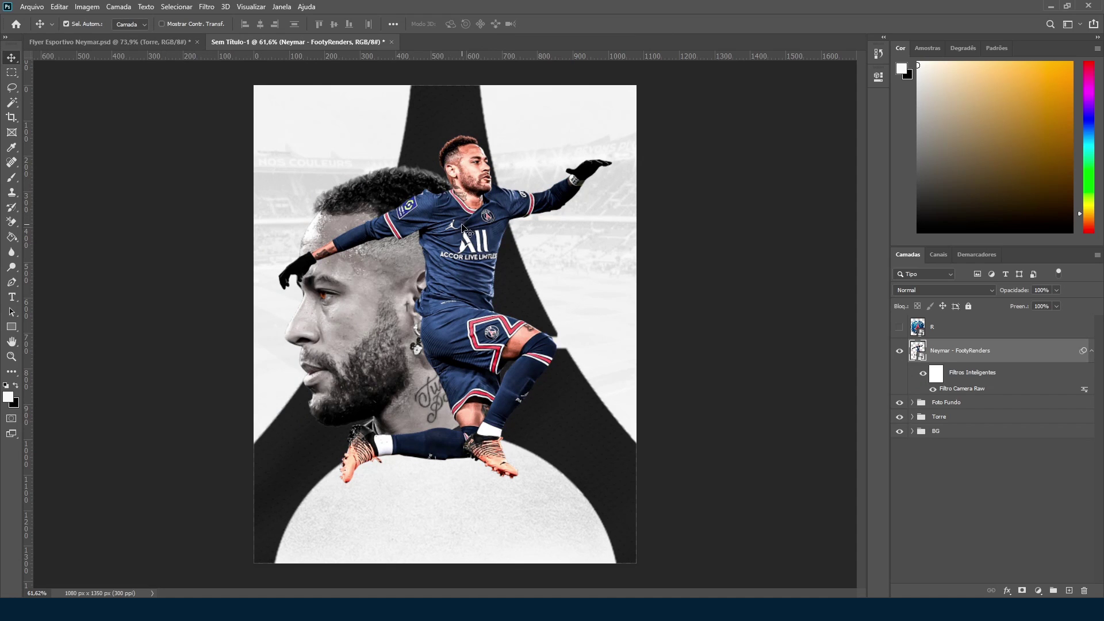
{"action": "scroll", "coordinate": [473, 162], "scroll_direction": "up", "scroll_amount": 5}
{"action": "scroll", "coordinate": [480, 138], "scroll_direction": "up", "scroll_amount": 2}
{"action": "scroll", "coordinate": [489, 152], "scroll_direction": "up", "scroll_amount": 2}
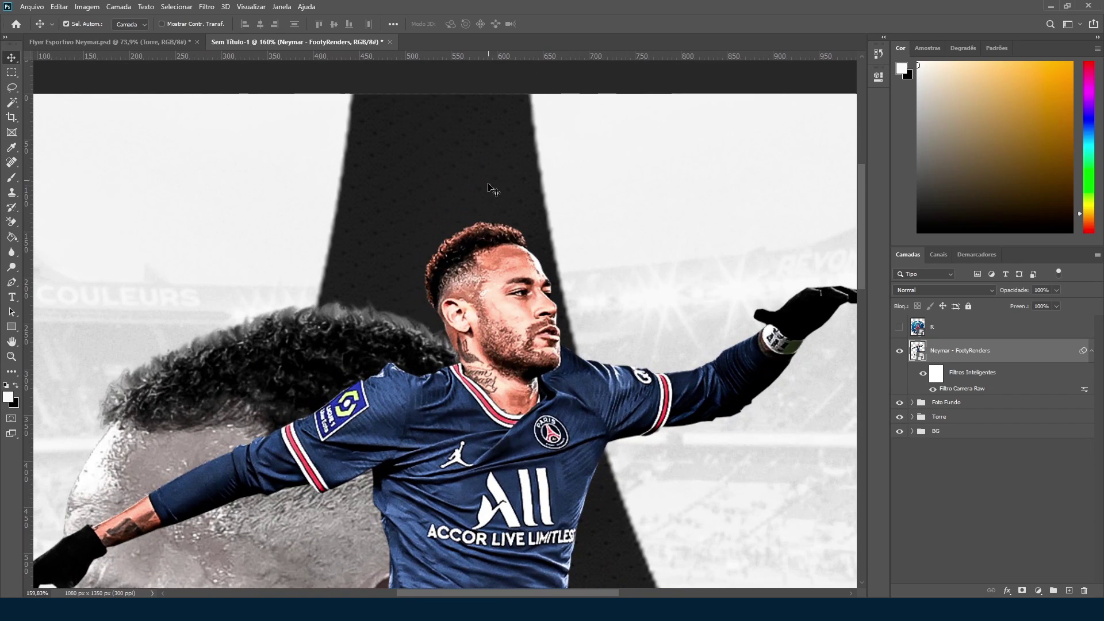
Step: Examine the hair edges of the coloured Neymar cutout up close against the dark tower and the whole composition
{"action": "scroll", "coordinate": [496, 213], "scroll_direction": "up", "scroll_amount": 4}
{"action": "key", "text": "alt"}
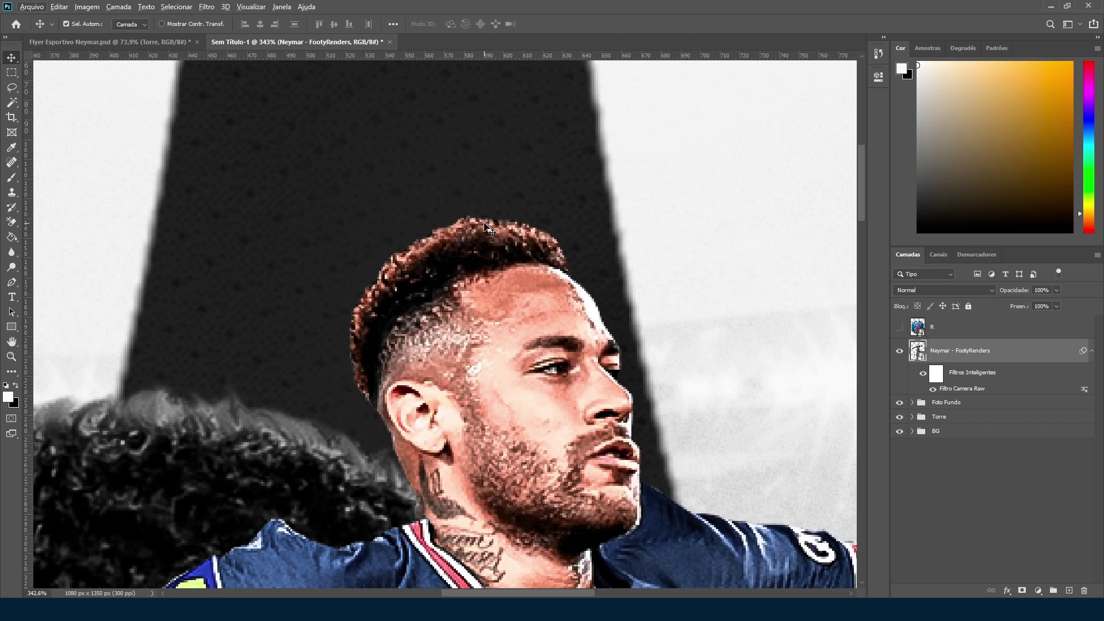
{"action": "scroll", "coordinate": [483, 221], "scroll_direction": "up", "scroll_amount": 1}
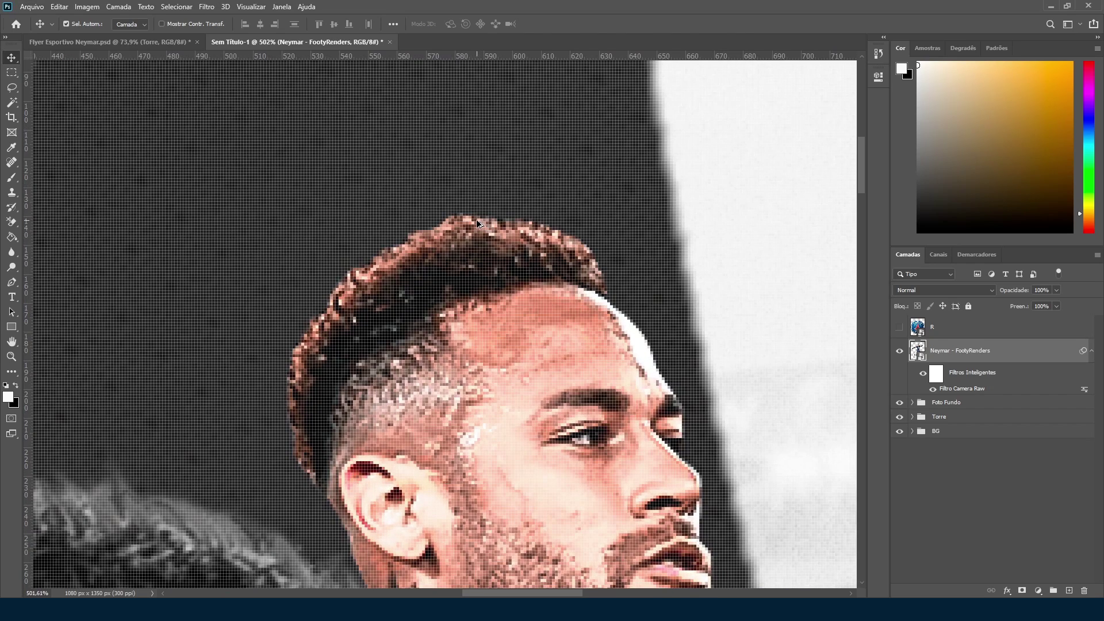
{"action": "scroll", "coordinate": [476, 219], "scroll_direction": "down", "scroll_amount": 3}
{"action": "scroll", "coordinate": [469, 228], "scroll_direction": "up", "scroll_amount": 2}
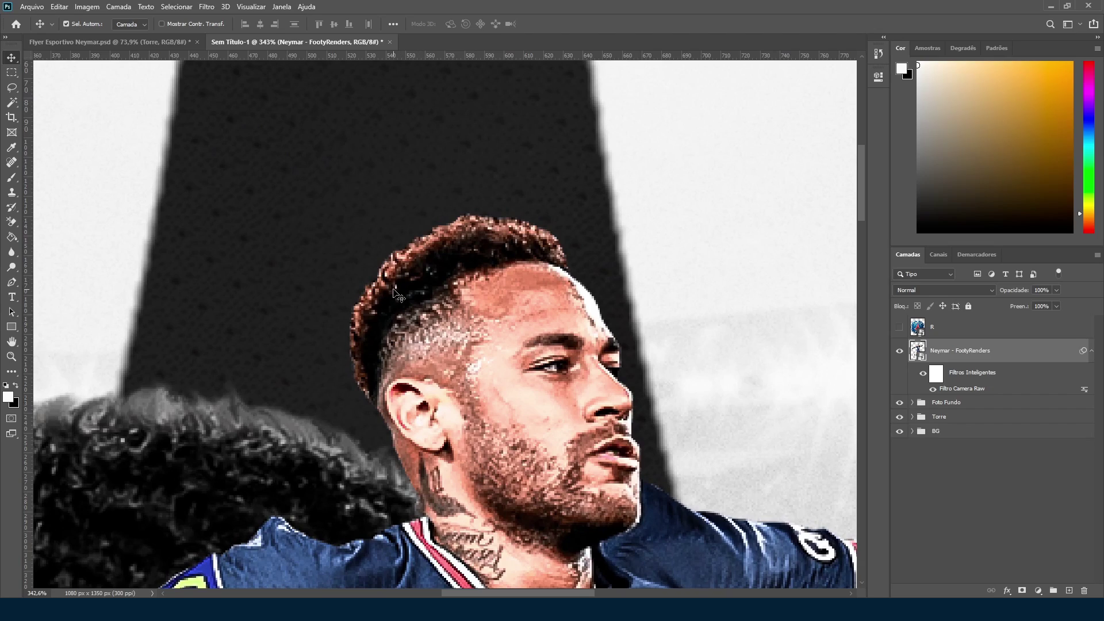
{"action": "scroll", "coordinate": [401, 287], "scroll_direction": "down", "scroll_amount": 5}
{"action": "scroll", "coordinate": [401, 287], "scroll_direction": "down", "scroll_amount": 1}
{"action": "scroll", "coordinate": [454, 107], "scroll_direction": "up", "scroll_amount": 4}
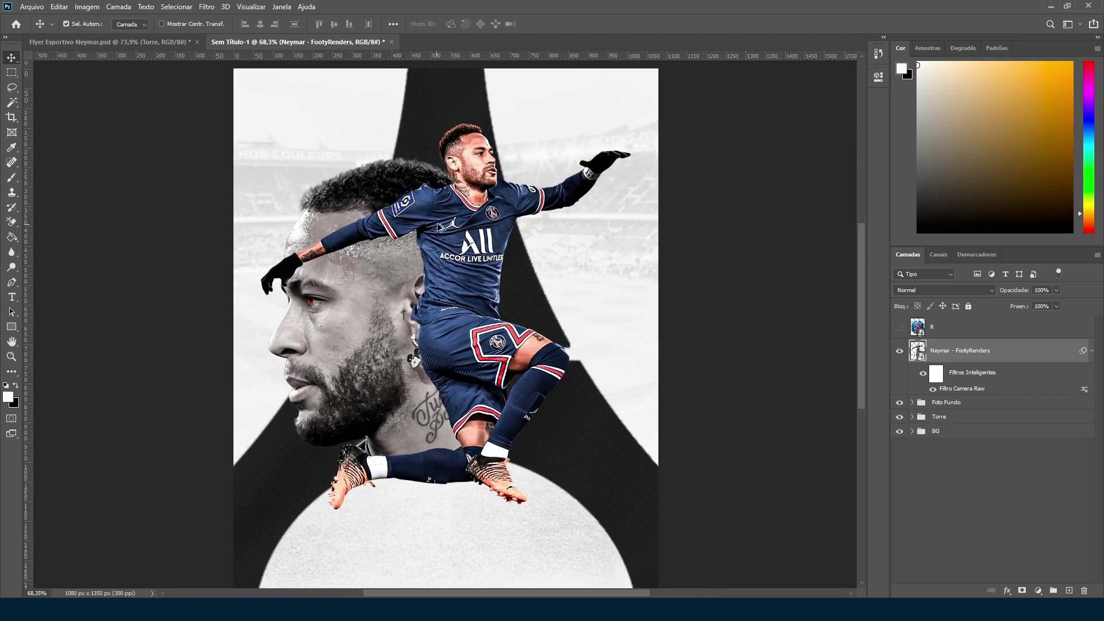
{"action": "scroll", "coordinate": [510, 128], "scroll_direction": "up", "scroll_amount": 6}
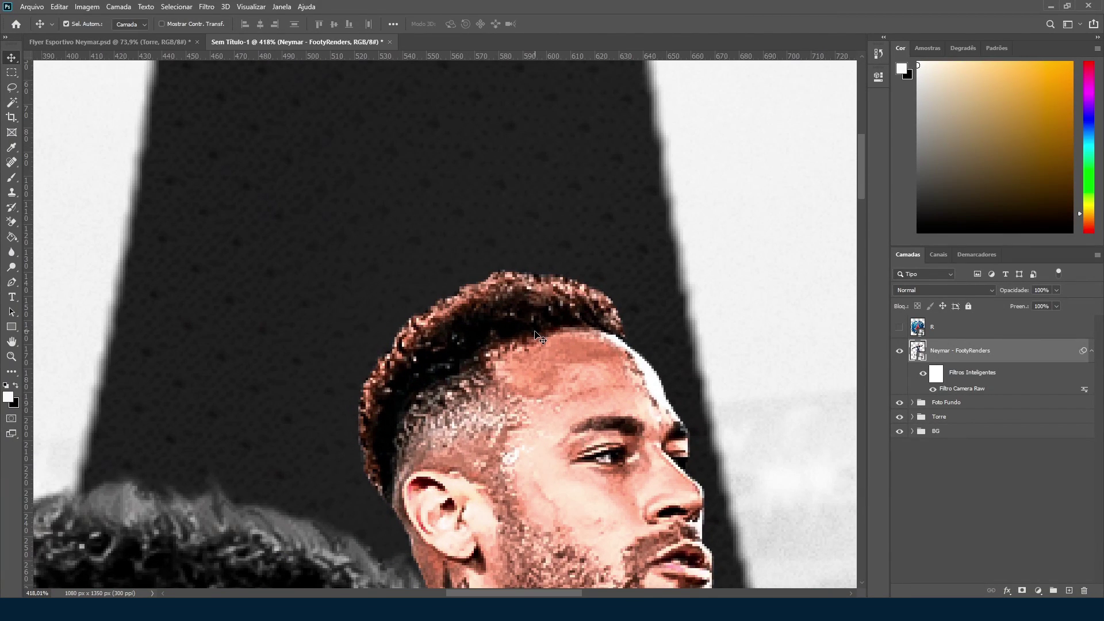
{"action": "scroll", "coordinate": [538, 338], "scroll_direction": "up", "scroll_amount": 2}
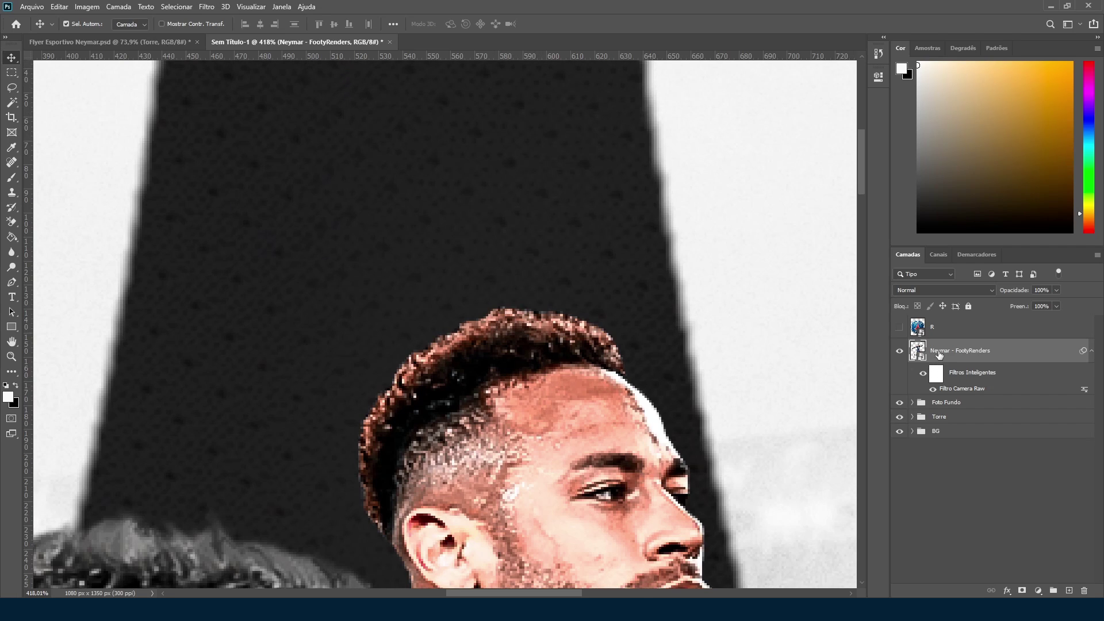
Step: Duplicate the Neymar - FootyRenders layer and apply Hue/Saturation to the copy with saturation -100 and lightness -82
{"action": "key", "text": "alt"}
{"action": "key", "text": "ctrl+j"}
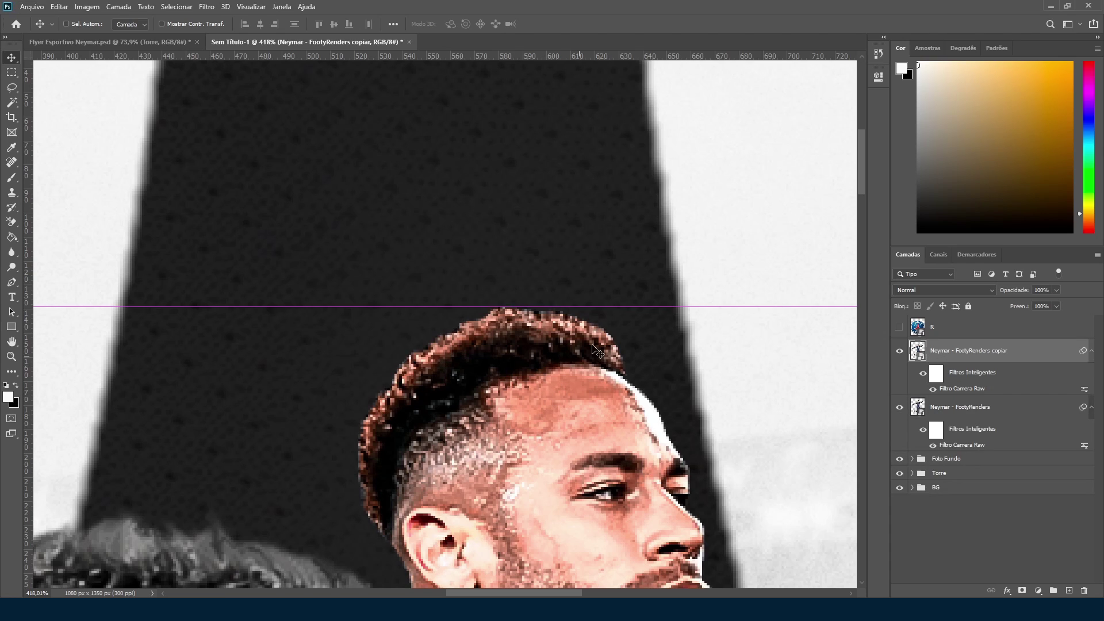
{"action": "key", "text": "ctrl+u"}
{"action": "left_click_drag", "start_coordinate": [642, 229], "coordinate": [585, 228]}
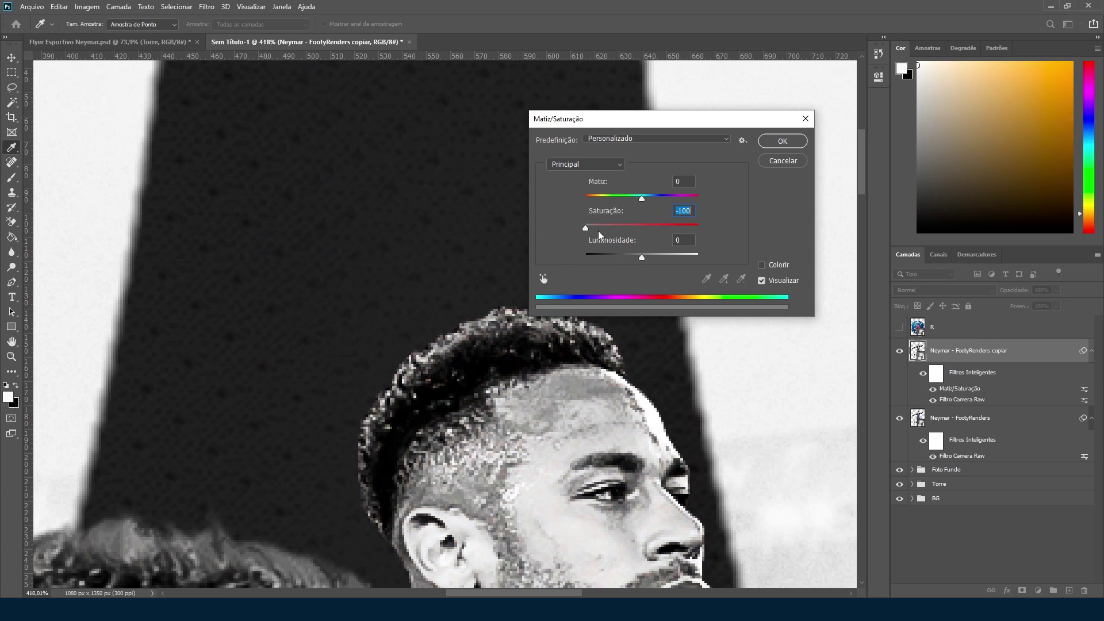
{"action": "left_click_drag", "start_coordinate": [643, 259], "coordinate": [597, 258]}
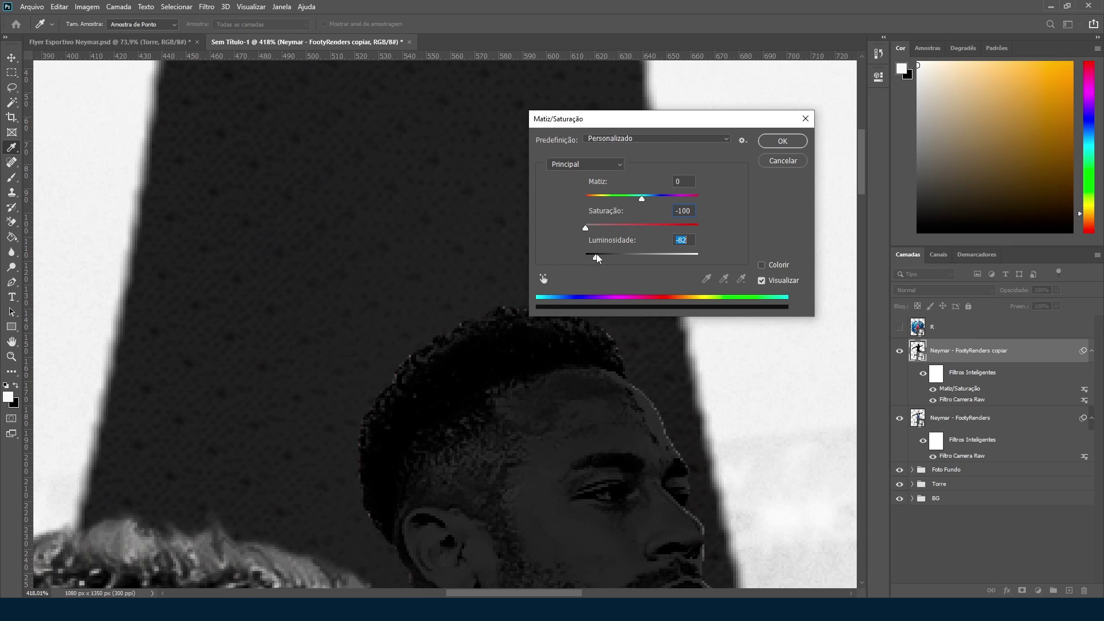
{"action": "left_click", "coordinate": [775, 142]}
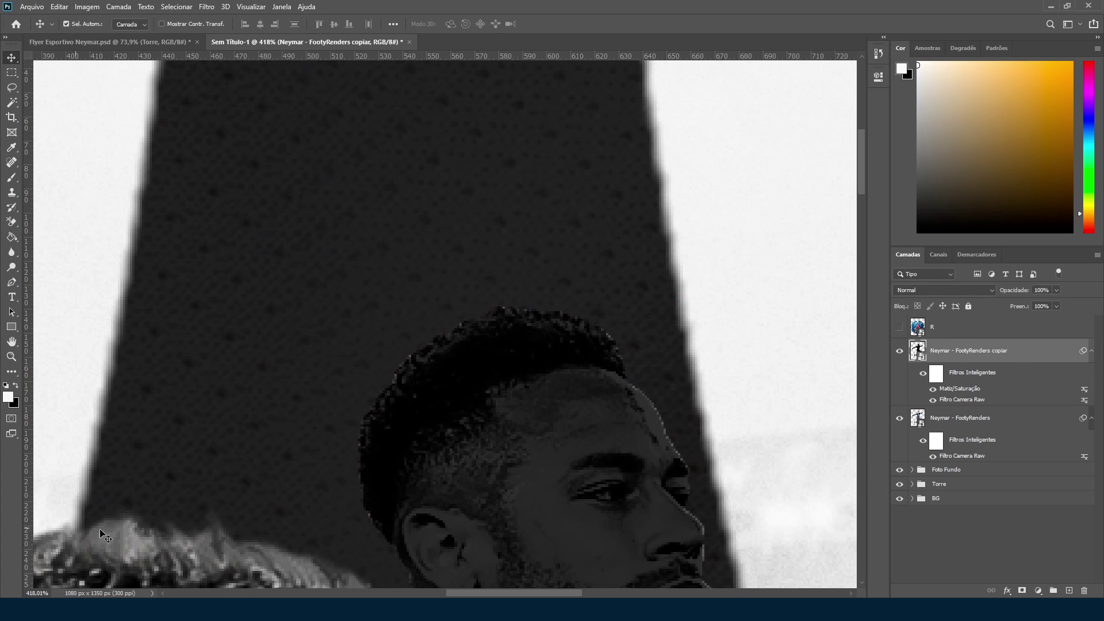
Step: Add a layer mask to the darkened copy and invert it to black to hide the effect
{"action": "scroll", "coordinate": [158, 518], "scroll_direction": "down", "scroll_amount": 5}
{"action": "scroll", "coordinate": [158, 517], "scroll_direction": "down", "scroll_amount": 10}
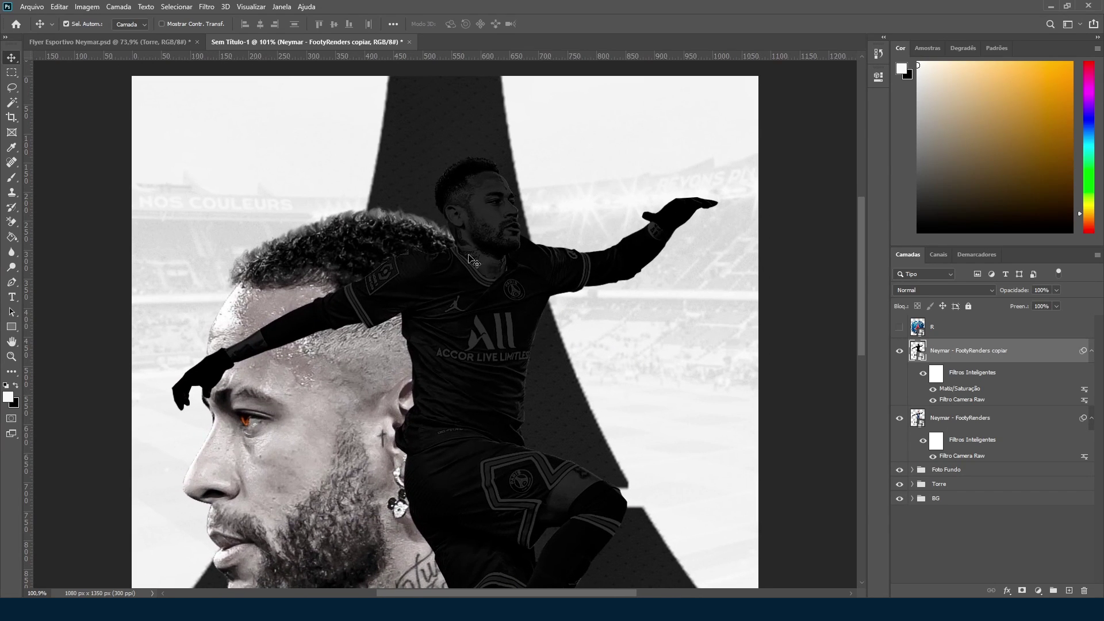
{"action": "scroll", "coordinate": [481, 237], "scroll_direction": "up", "scroll_amount": 7}
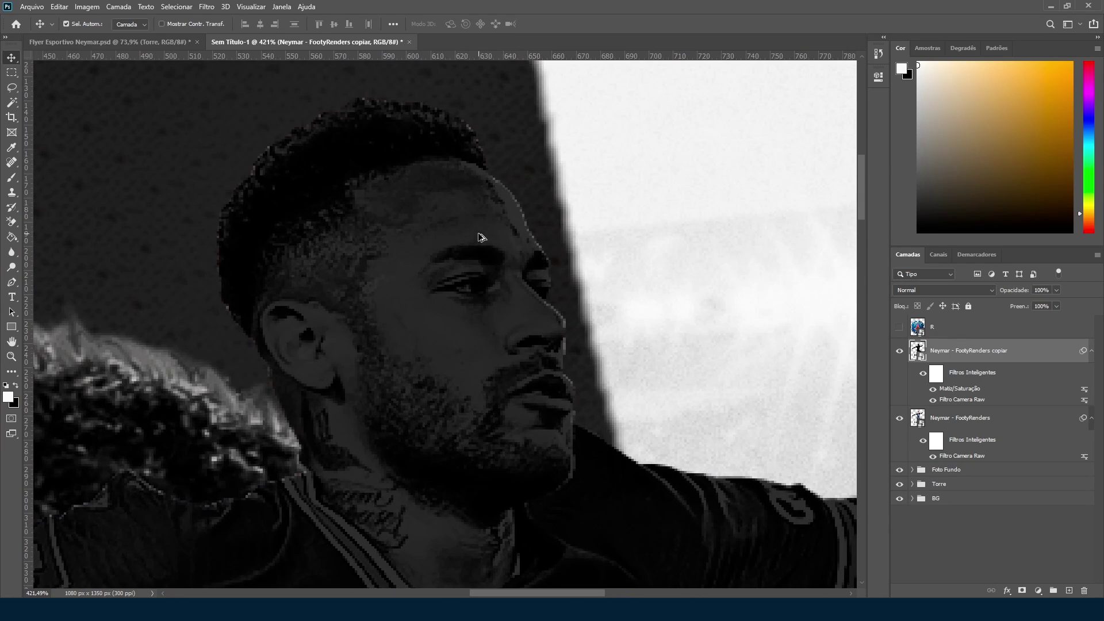
{"action": "left_click", "coordinate": [1021, 591]}
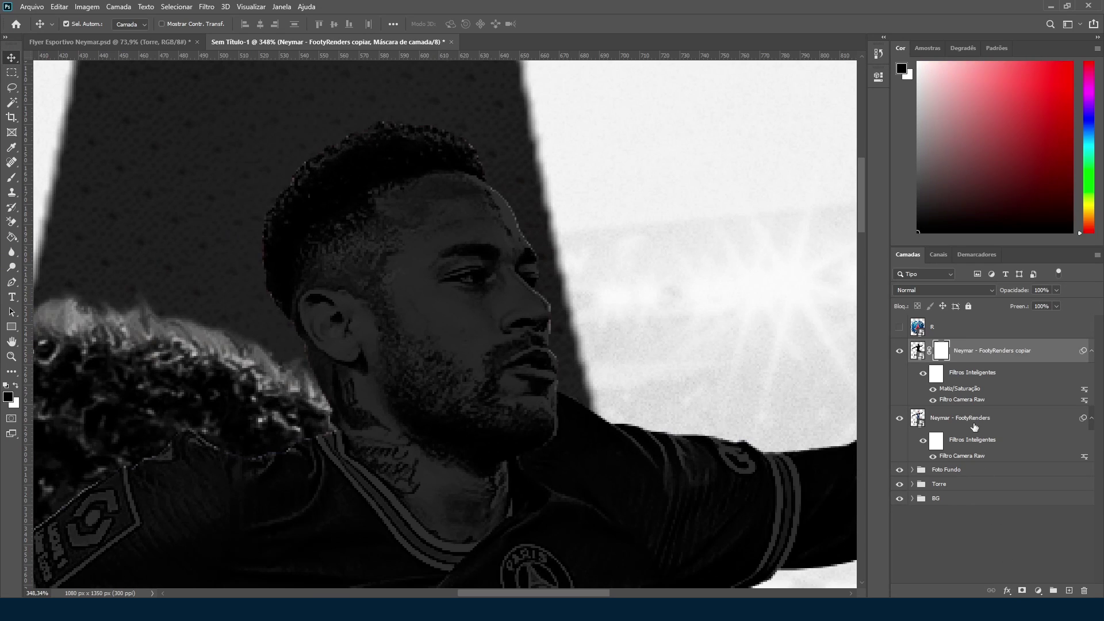
{"action": "key", "text": "ctrl+i"}
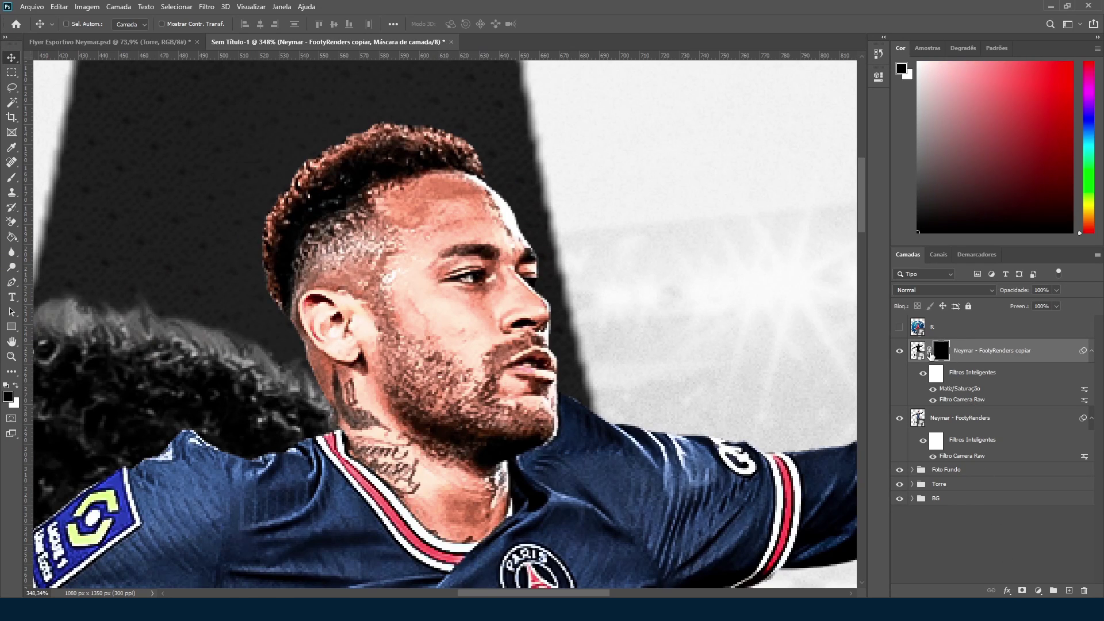
Step: Set up a soft round brush with a size of 35 px and 0% hardness
{"action": "scroll", "coordinate": [377, 230], "scroll_direction": "up", "scroll_amount": 2}
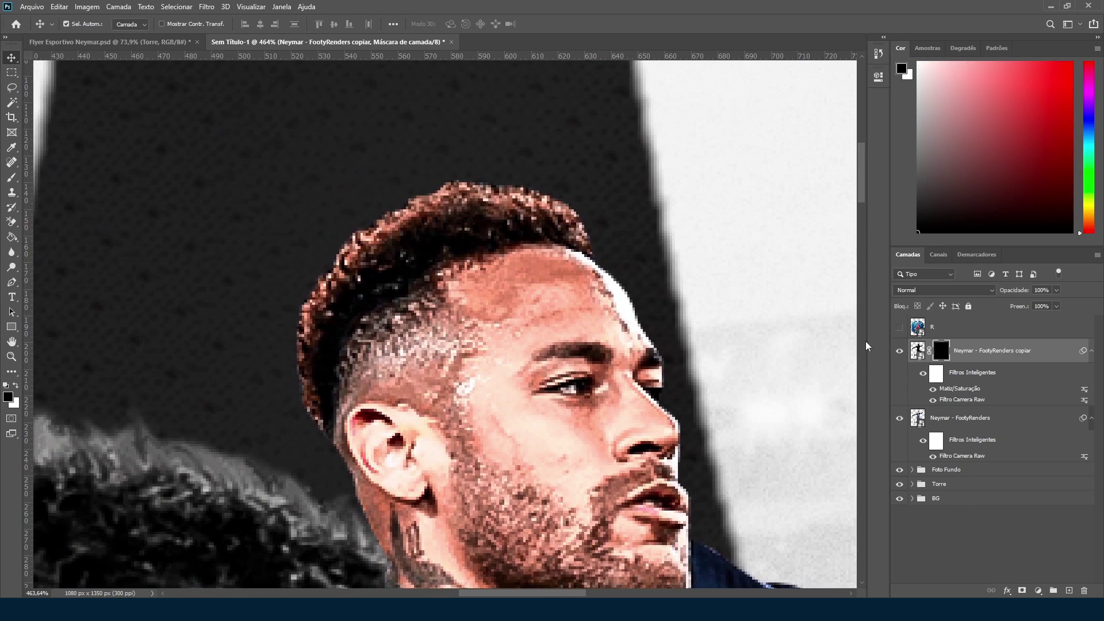
{"action": "key", "text": "b"}
{"action": "key", "text": "bracketright"}
{"action": "key", "text": "bracketright"}
{"action": "key", "text": "bracketright"}
{"action": "key", "text": "bracketright"}
{"action": "key", "text": "bracketright"}
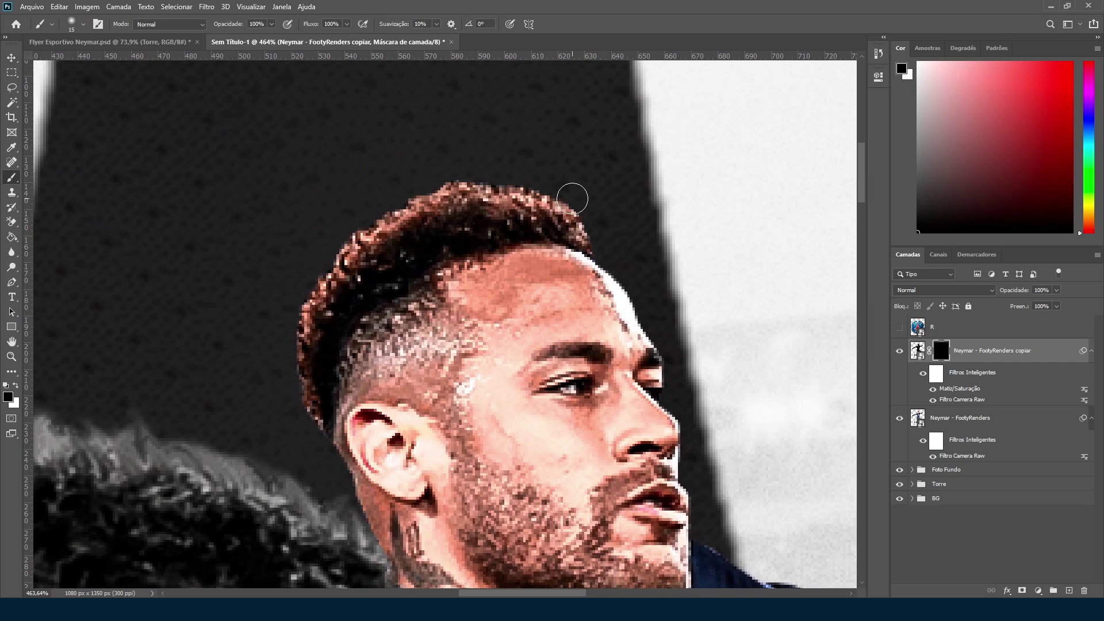
{"action": "left_click", "coordinate": [83, 26]}
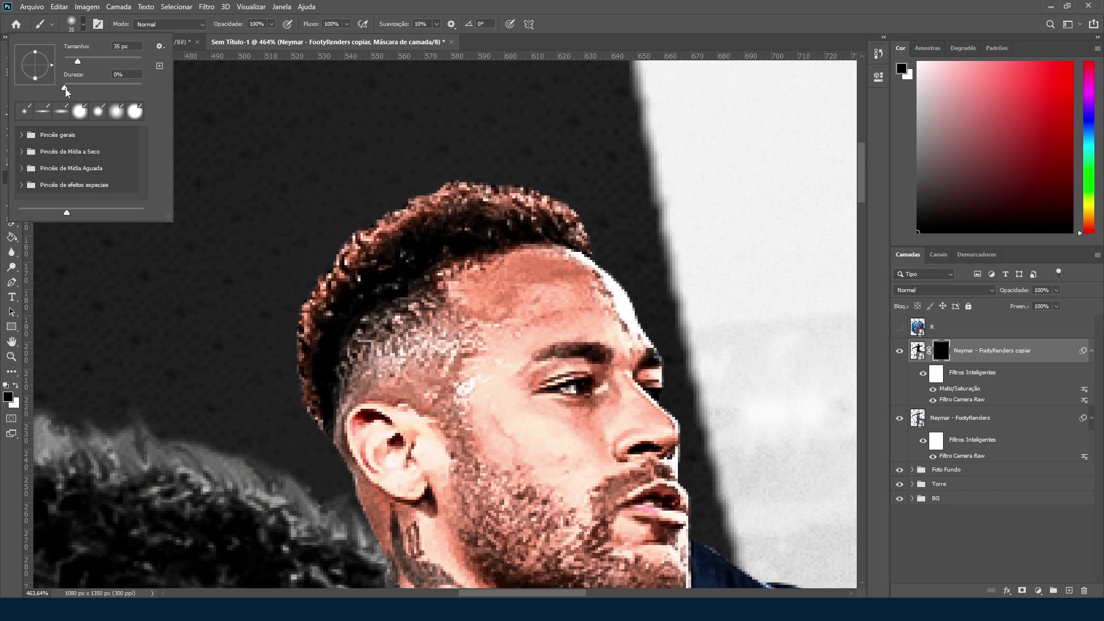
{"action": "left_click", "coordinate": [67, 88]}
{"action": "left_click", "coordinate": [84, 24]}
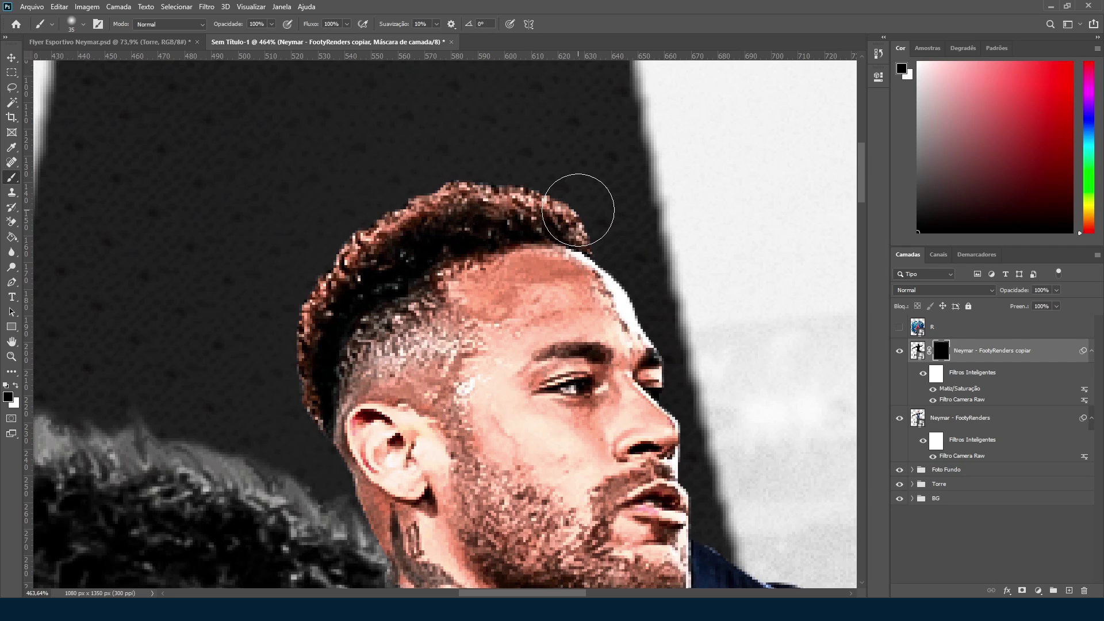
Step: Paint white on the mask over the coloured player's hair to darken it, using a 20 px brush for the front hairline
{"action": "key", "text": "x"}
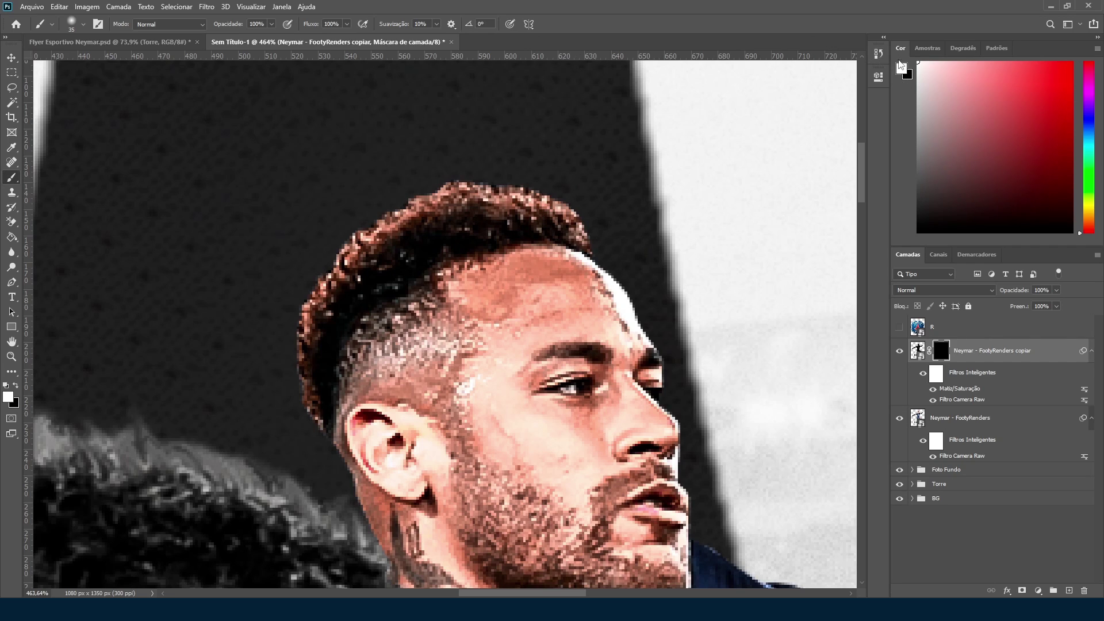
{"action": "mouse_move", "coordinate": [574, 214]}
{"action": "left_mouse_down"}
{"action": "mouse_move", "coordinate": [462, 180]}
{"action": "mouse_move", "coordinate": [333, 233]}
{"action": "mouse_move", "coordinate": [312, 262]}
{"action": "mouse_move", "coordinate": [329, 278]}
{"action": "mouse_move", "coordinate": [325, 251]}
{"action": "mouse_move", "coordinate": [385, 210]}
{"action": "mouse_move", "coordinate": [309, 254]}
{"action": "mouse_move", "coordinate": [278, 389]}
{"action": "mouse_move", "coordinate": [285, 436]}
{"action": "mouse_move", "coordinate": [276, 359]}
{"action": "mouse_move", "coordinate": [302, 279]}
{"action": "mouse_move", "coordinate": [292, 282]}
{"action": "mouse_move", "coordinate": [263, 374]}
{"action": "mouse_move", "coordinate": [284, 299]}
{"action": "mouse_move", "coordinate": [412, 178]}
{"action": "mouse_move", "coordinate": [430, 199]}
{"action": "mouse_move", "coordinate": [569, 195]}
{"action": "left_mouse_up"}
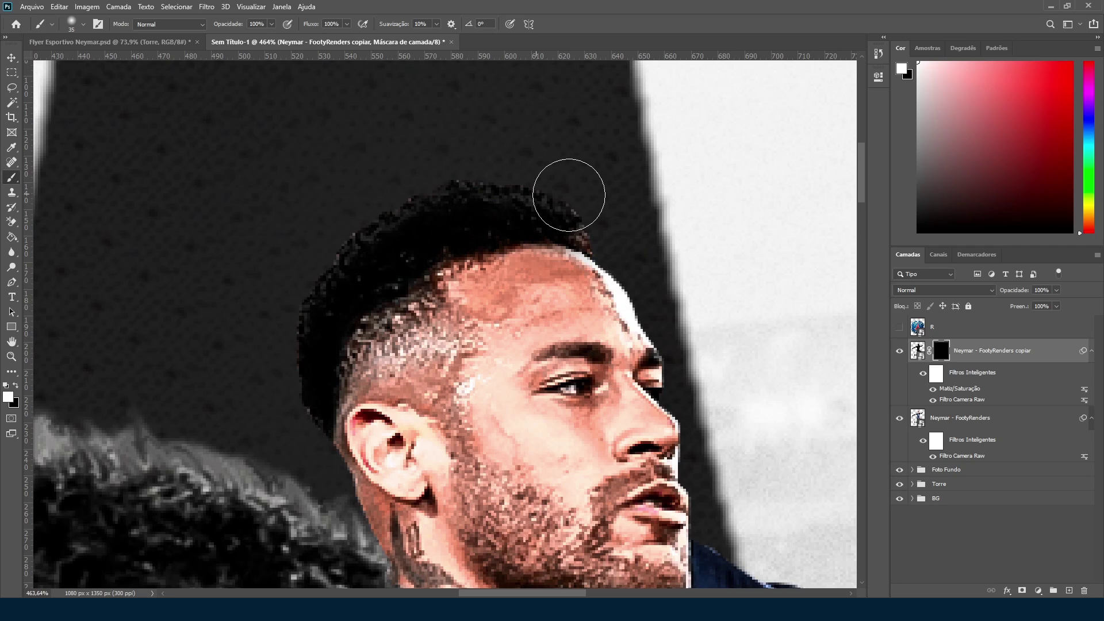
{"action": "key", "text": "bracketleft"}
{"action": "key", "text": "bracketleft"}
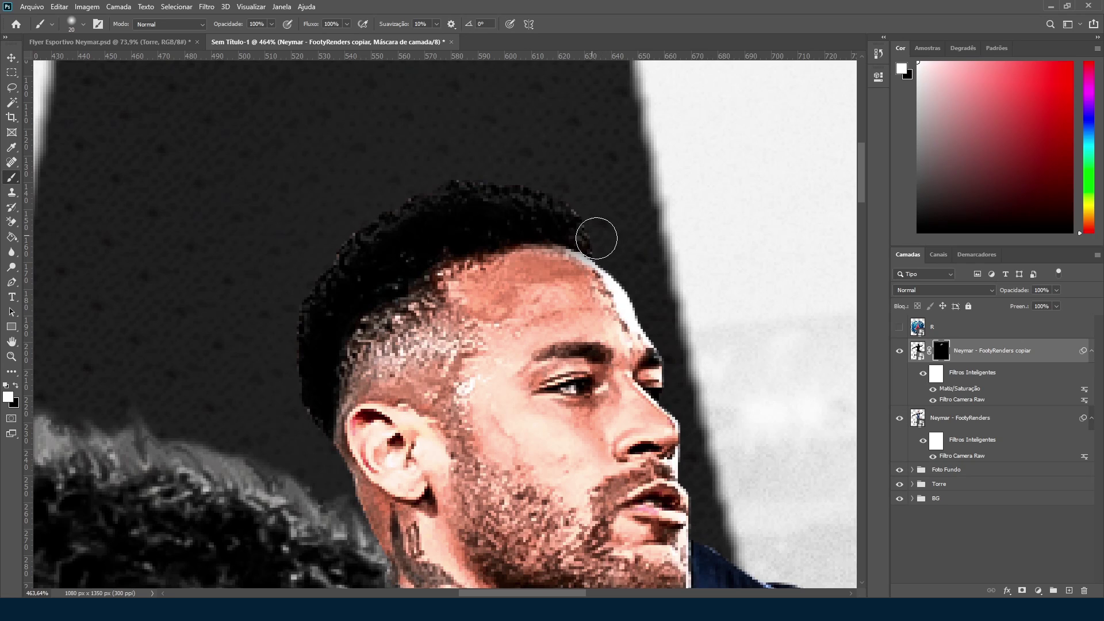
Step: Paint black on the mask along the forehead hairline with a 9 px brush to restore the original skin
{"action": "key", "text": "x"}
{"action": "scroll", "coordinate": [581, 270], "scroll_direction": "up", "scroll_amount": 5}
{"action": "key", "text": "bracketleft"}
{"action": "key", "text": "bracketleft"}
{"action": "key", "text": "bracketleft"}
{"action": "left_click_drag", "start_coordinate": [515, 248], "coordinate": [599, 271]}
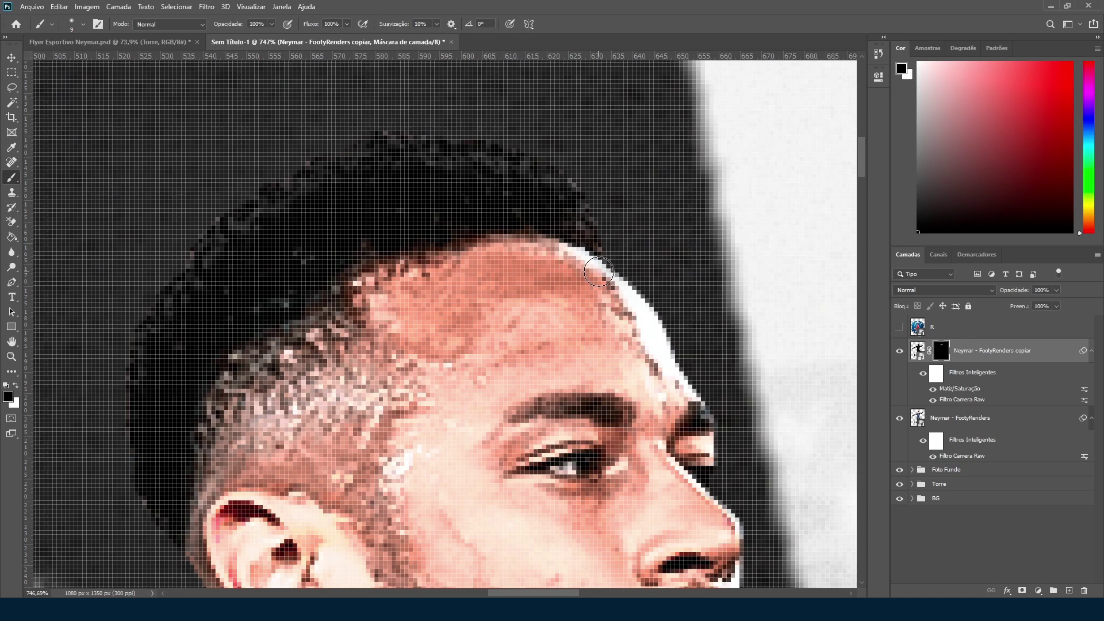
{"action": "scroll", "coordinate": [450, 309], "scroll_direction": "down", "scroll_amount": 7}
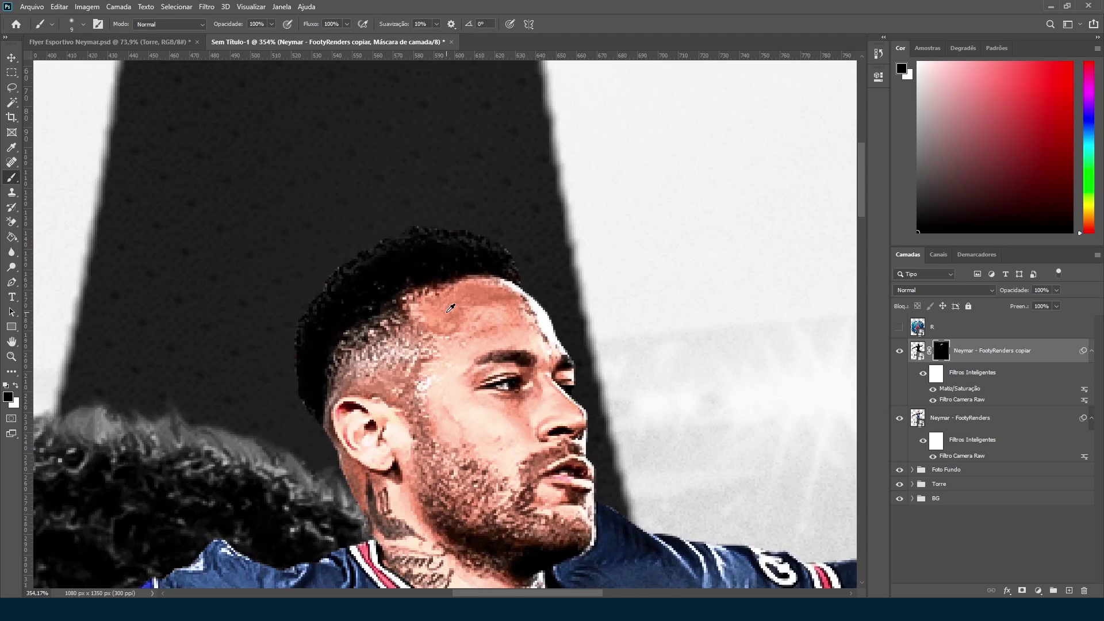
{"action": "scroll", "coordinate": [450, 309], "scroll_direction": "down", "scroll_amount": 8}
{"action": "scroll", "coordinate": [446, 221], "scroll_direction": "up", "scroll_amount": 2}
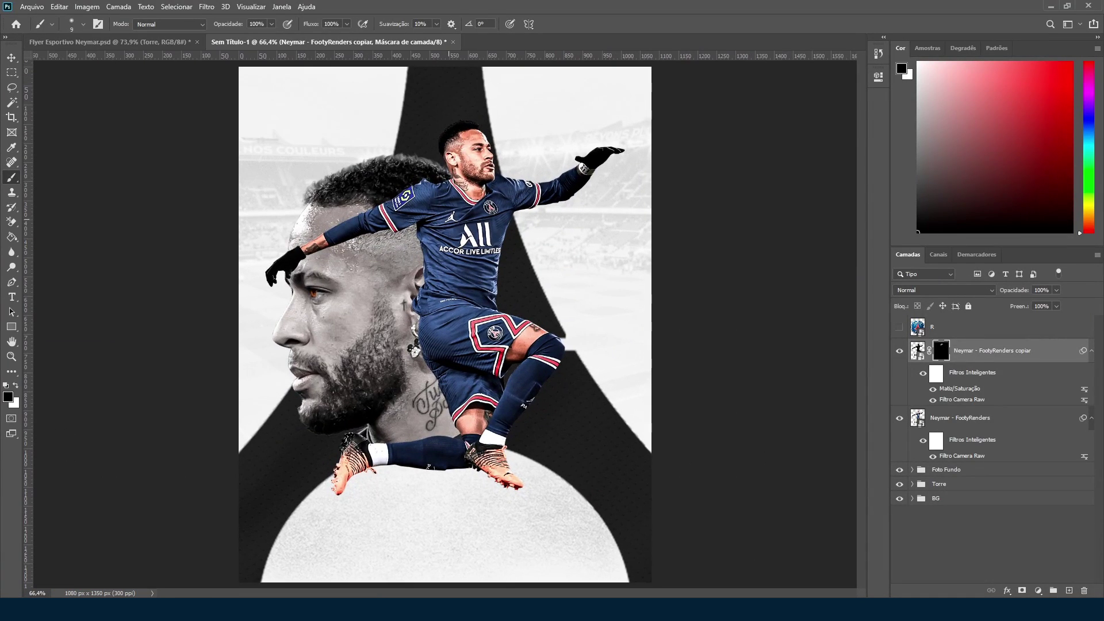
Step: Group the Neymar - FootyRenders layer with its darkened copy and name the group Foto superior
{"action": "key", "text": "v"}
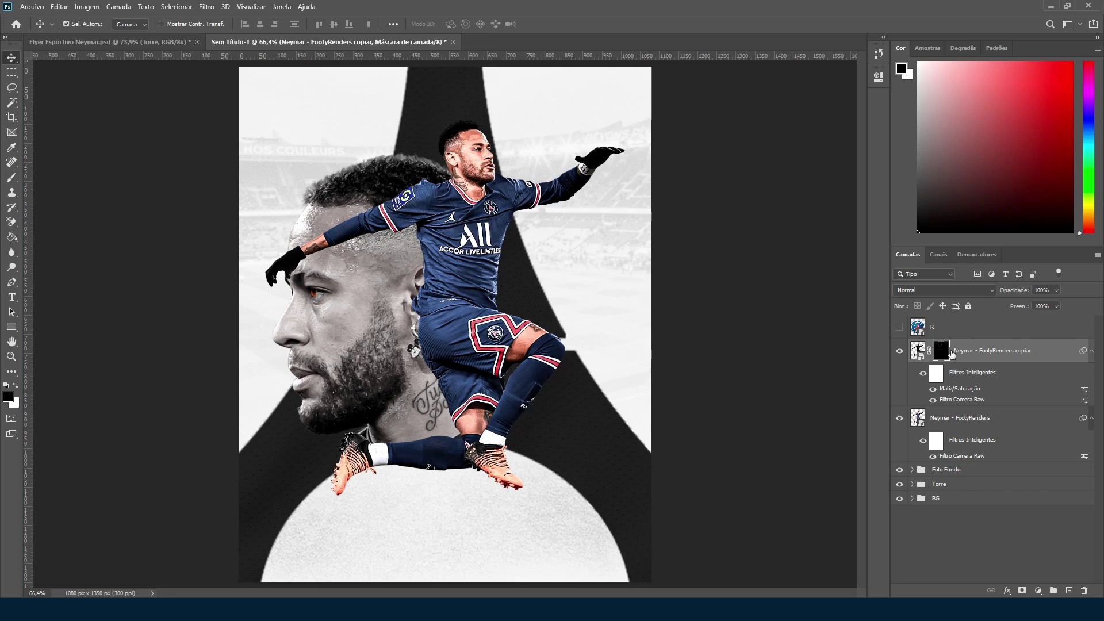
{"action": "left_click", "coordinate": [949, 419], "text": "ctrl"}
{"action": "key", "text": "ctrl+g"}
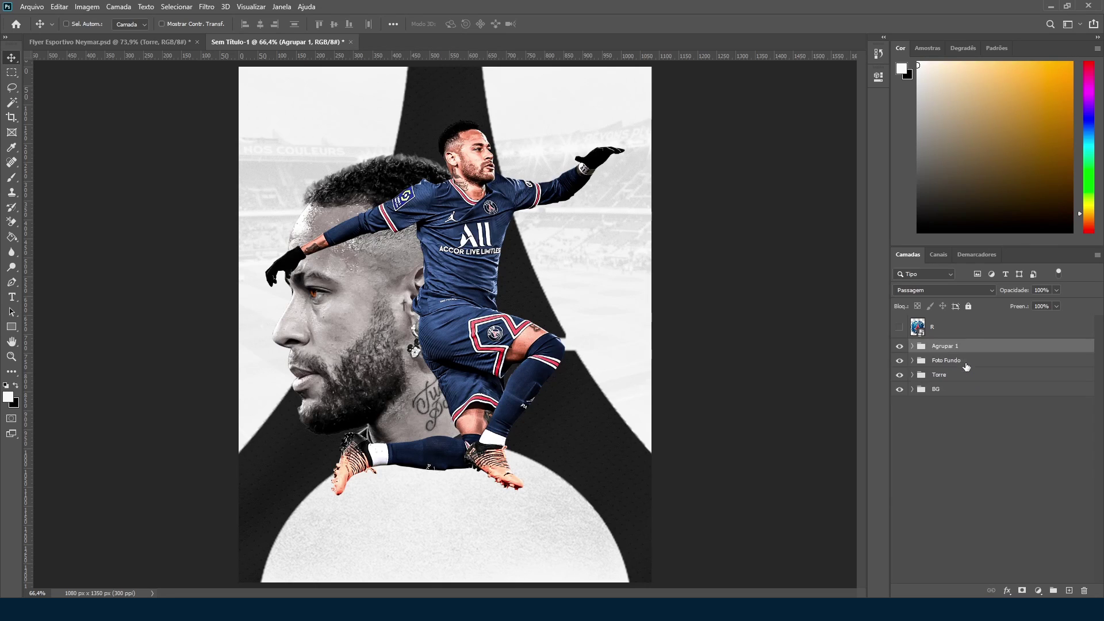
{"action": "double_click", "coordinate": [950, 345]}
{"action": "type", "text": "Foto superior"}
{"action": "key", "text": "Return"}
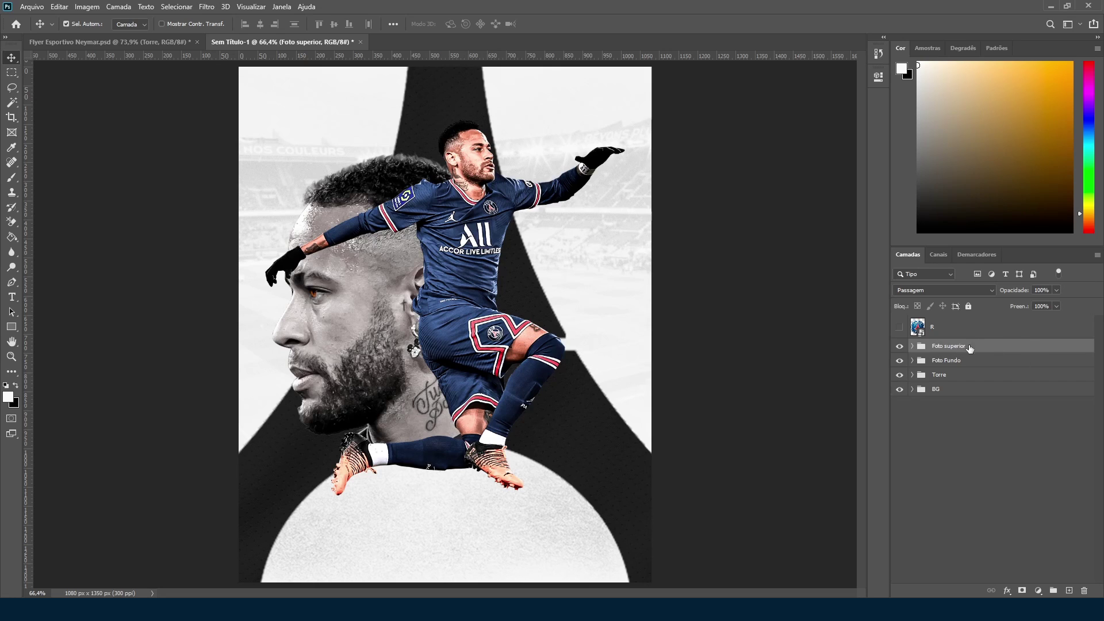
Step: Show the hidden PSG crest layer and scale the crest down around its centre
{"action": "scroll", "coordinate": [458, 311], "scroll_direction": "down", "scroll_amount": 2}
{"action": "scroll", "coordinate": [457, 311], "scroll_direction": "up", "scroll_amount": 2}
{"action": "left_click", "coordinate": [900, 327]}
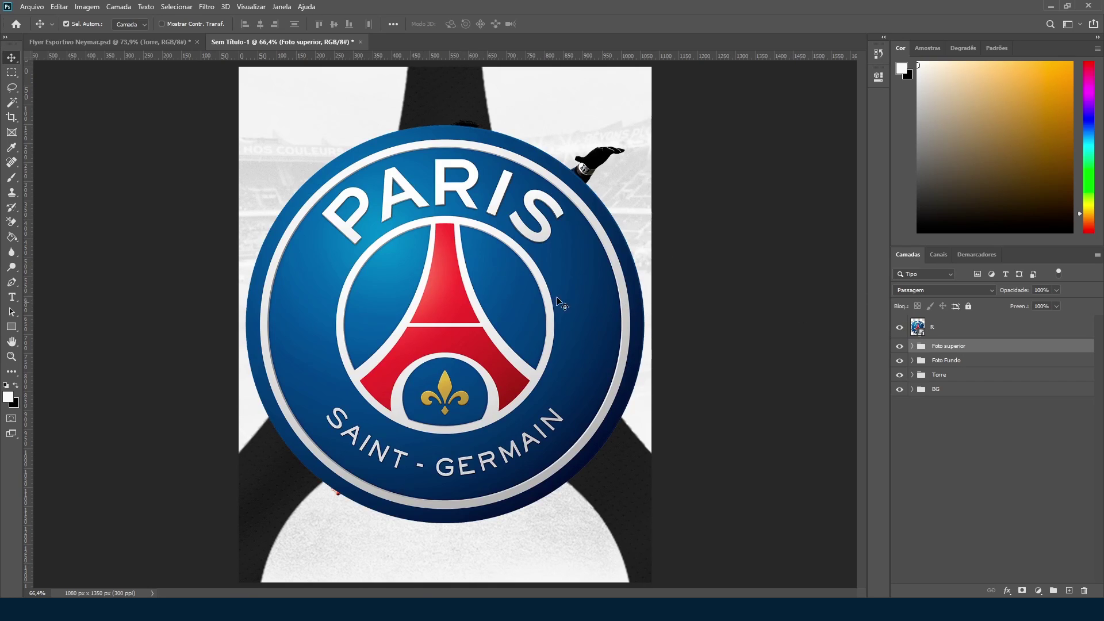
{"action": "left_click", "coordinate": [960, 332]}
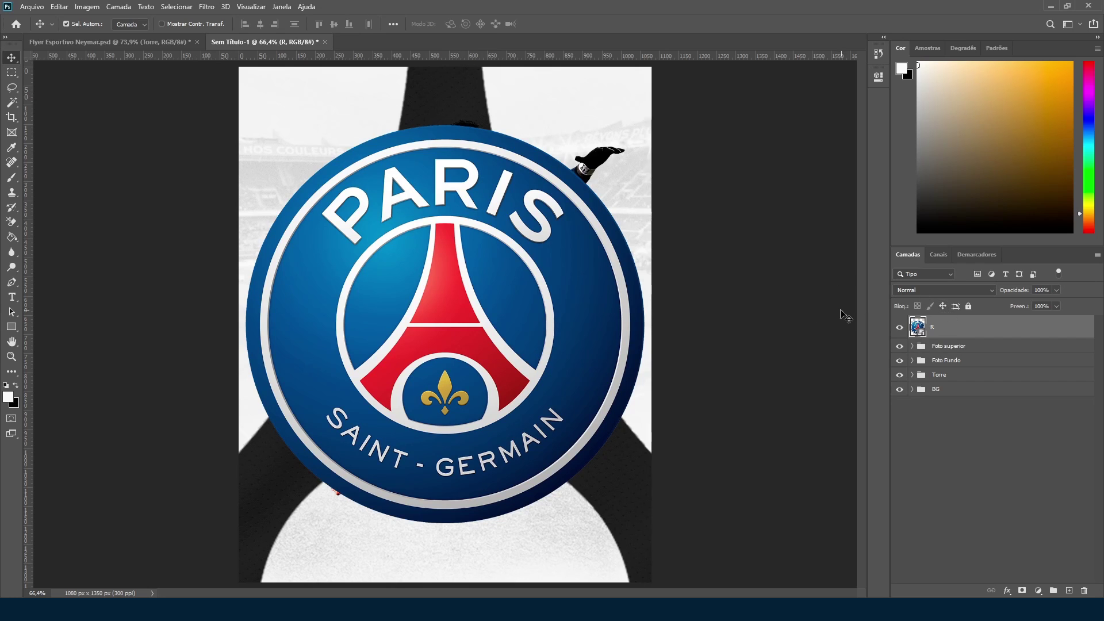
{"action": "key", "text": "ctrl+t"}
{"action": "left_click_drag", "start_coordinate": [728, 101], "coordinate": [674, 145]}
{"action": "key", "text": "Return"}
Step: Place the crest layer directly below the Foto Fundo group, then scale it to 11.66% and shift it up and right behind the player
{"action": "left_click_drag", "start_coordinate": [932, 326], "coordinate": [937, 361]}
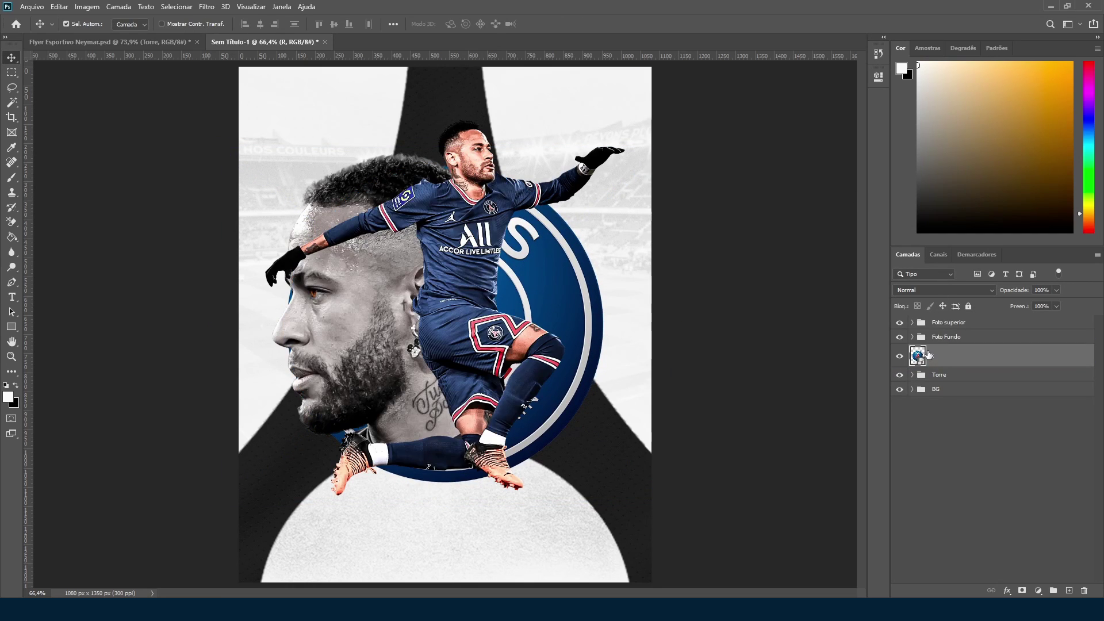
{"action": "key", "text": "ctrl+t"}
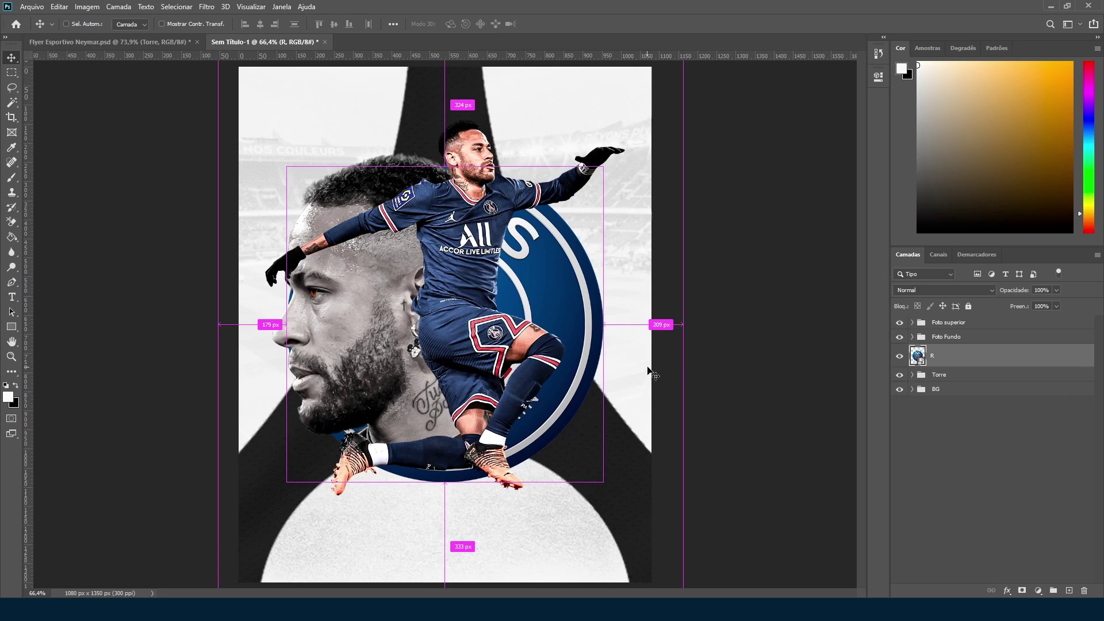
{"action": "left_click_drag", "start_coordinate": [445, 500], "coordinate": [445, 485]}
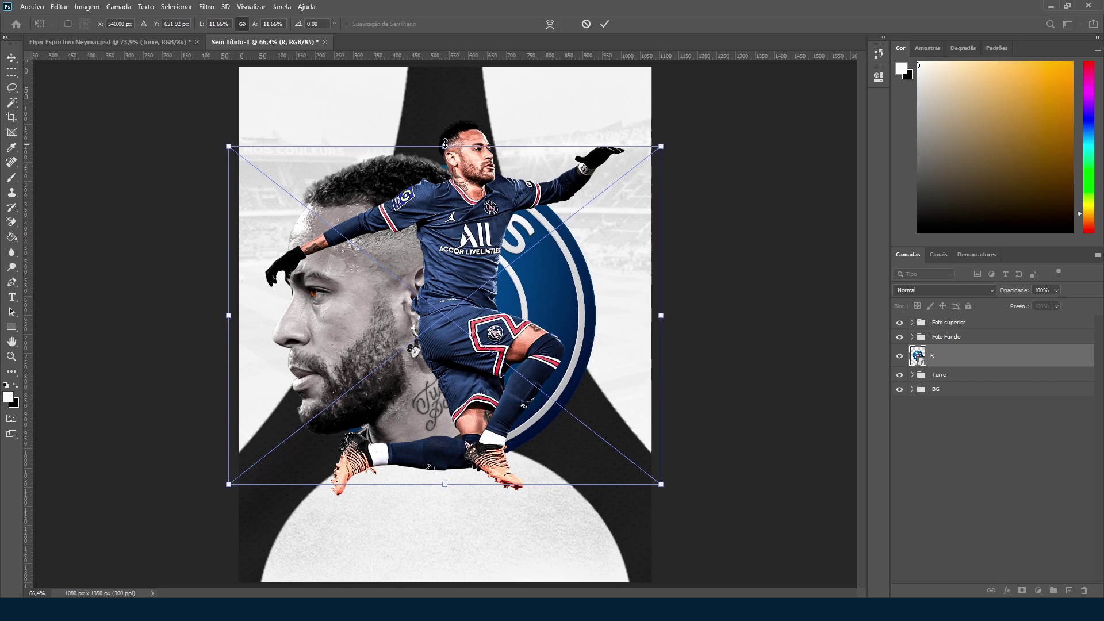
{"action": "key", "text": "Return"}
{"action": "left_click_drag", "start_coordinate": [574, 264], "coordinate": [578, 264]}
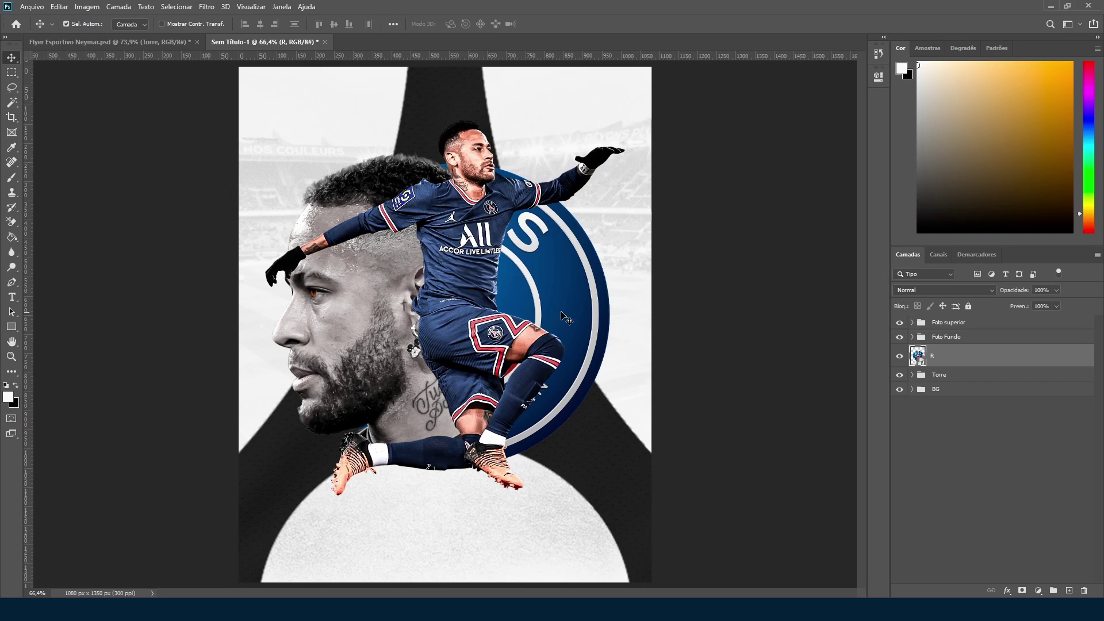
{"action": "left_click_drag", "start_coordinate": [579, 305], "coordinate": [581, 305]}
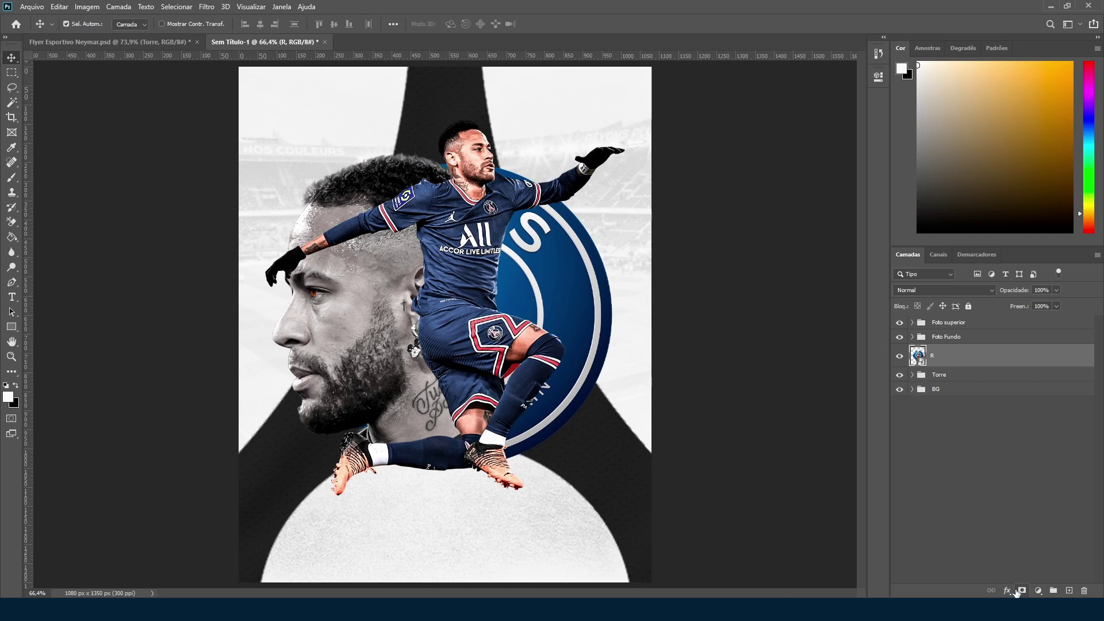
Step: Lasso the part of the crest showing beside the player and add a layer mask from that selection
{"action": "left_click", "coordinate": [12, 88]}
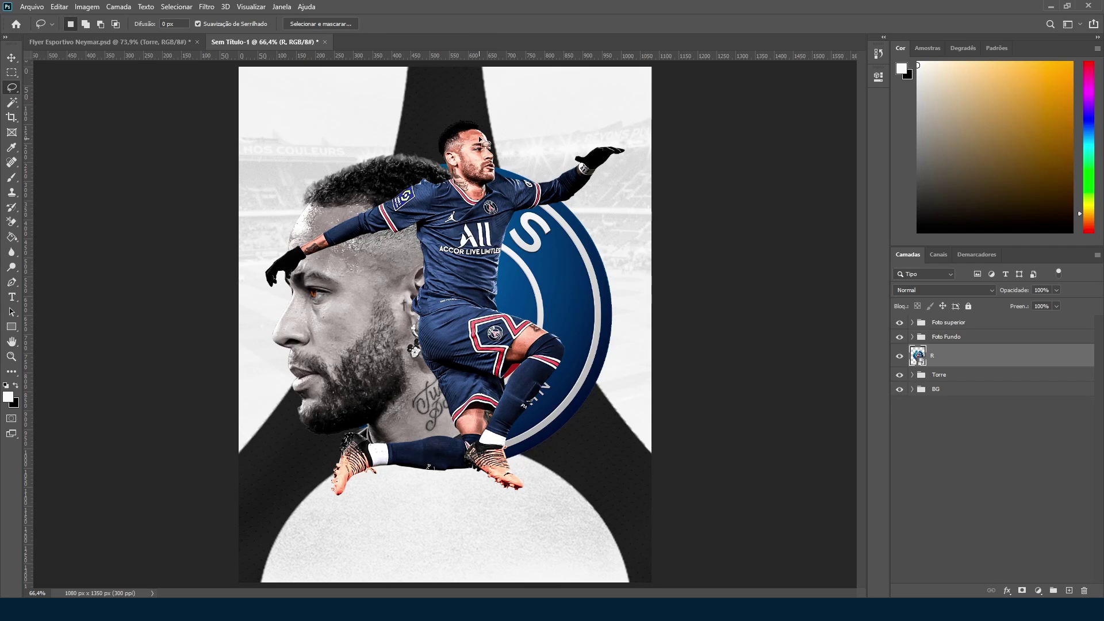
{"action": "mouse_move", "coordinate": [471, 117]}
{"action": "left_mouse_down"}
{"action": "mouse_move", "coordinate": [482, 442]}
{"action": "mouse_move", "coordinate": [513, 488]}
{"action": "mouse_move", "coordinate": [584, 490]}
{"action": "mouse_move", "coordinate": [670, 400]}
{"action": "mouse_move", "coordinate": [669, 217]}
{"action": "mouse_move", "coordinate": [577, 112]}
{"action": "mouse_move", "coordinate": [471, 120]}
{"action": "left_mouse_up"}
{"action": "left_click", "coordinate": [1021, 590]}
{"action": "left_click", "coordinate": [12, 58]}
Step: Desaturate the crest image to black and white with Hue/Saturation at -100 saturation
{"action": "scroll", "coordinate": [465, 349], "scroll_direction": "up", "scroll_amount": 1}
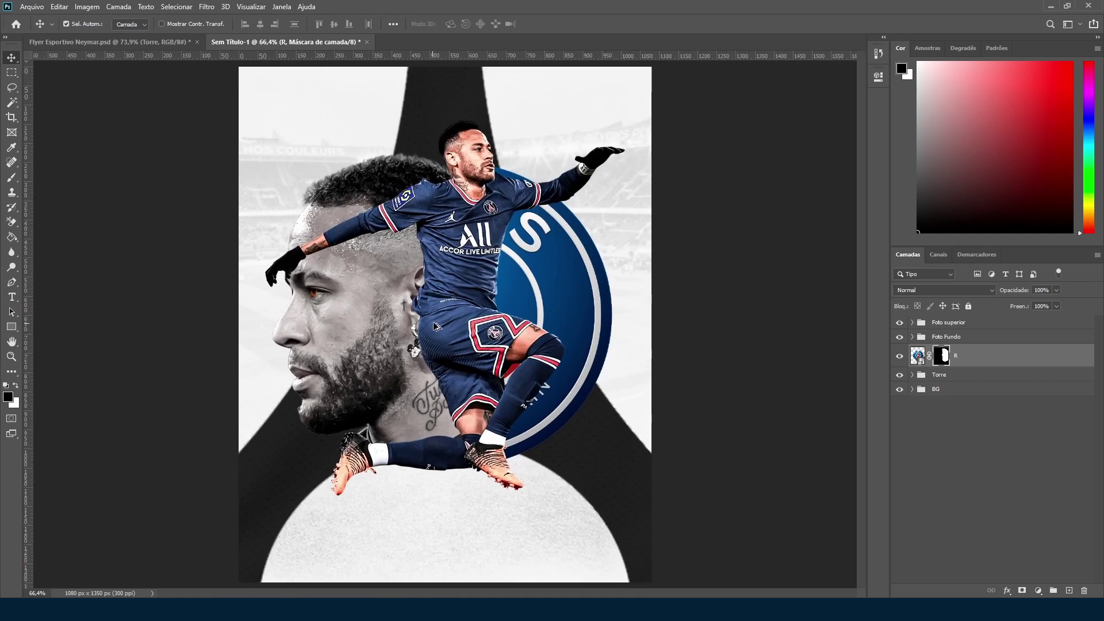
{"action": "scroll", "coordinate": [509, 302], "scroll_direction": "right", "scroll_amount": 2}
{"action": "left_click", "coordinate": [912, 356]}
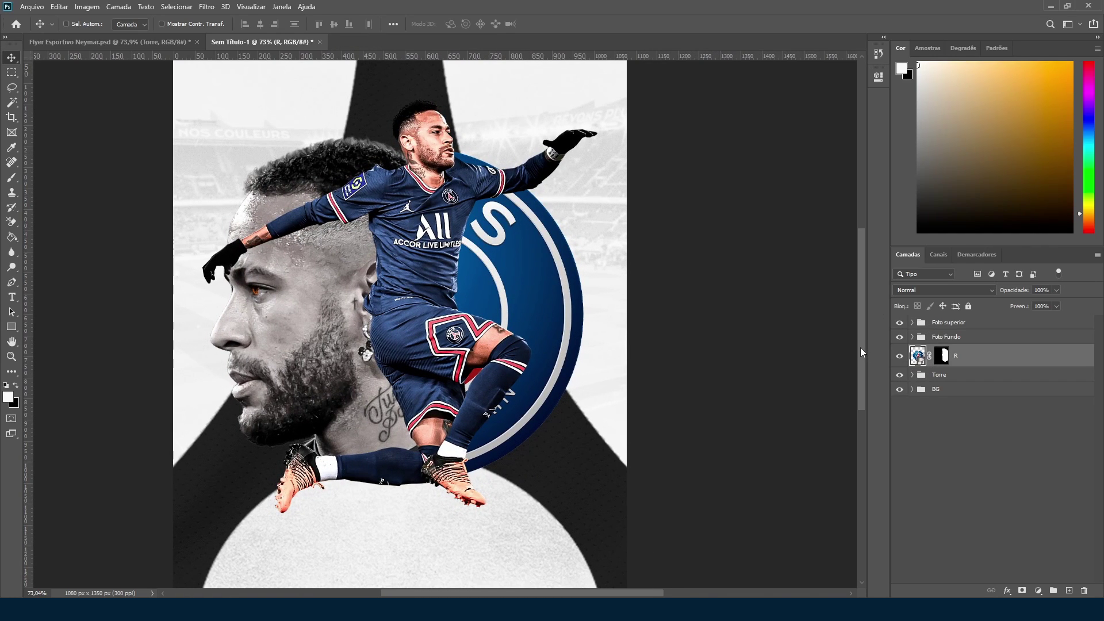
{"action": "key", "text": "ctrl+u"}
{"action": "left_click_drag", "start_coordinate": [642, 230], "coordinate": [585, 230]}
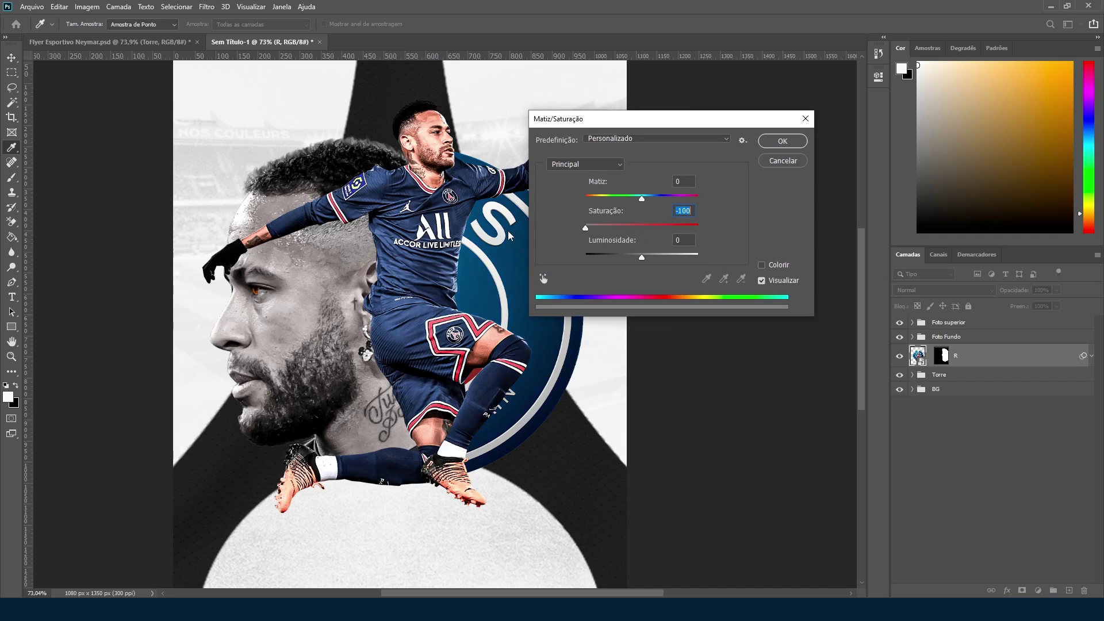
{"action": "left_click", "coordinate": [782, 141]}
Step: Apply the Camera Raw filter to the crest with clarity +67 and exposure -0.05
{"action": "key", "text": "ctrl+shift+a"}
{"action": "left_click_drag", "start_coordinate": [614, 421], "coordinate": [662, 427]}
{"action": "left_click_drag", "start_coordinate": [614, 287], "coordinate": [610, 287]}
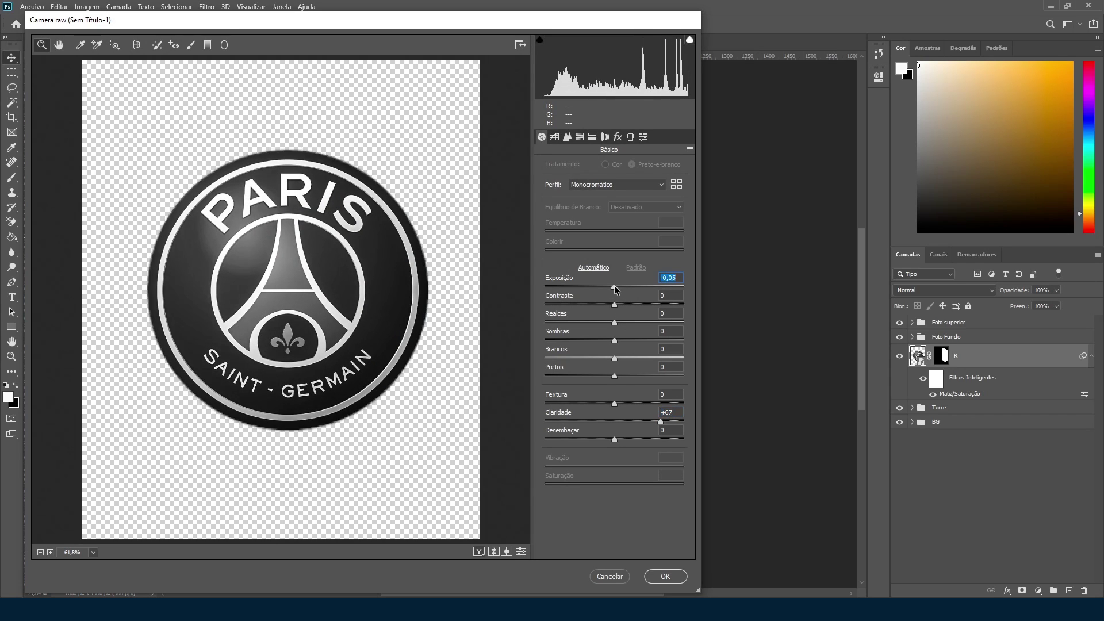
{"action": "left_click", "coordinate": [667, 577]}
{"action": "scroll", "coordinate": [575, 314], "scroll_direction": "down", "scroll_amount": 3}
{"action": "scroll", "coordinate": [488, 270], "scroll_direction": "up", "scroll_amount": 3}
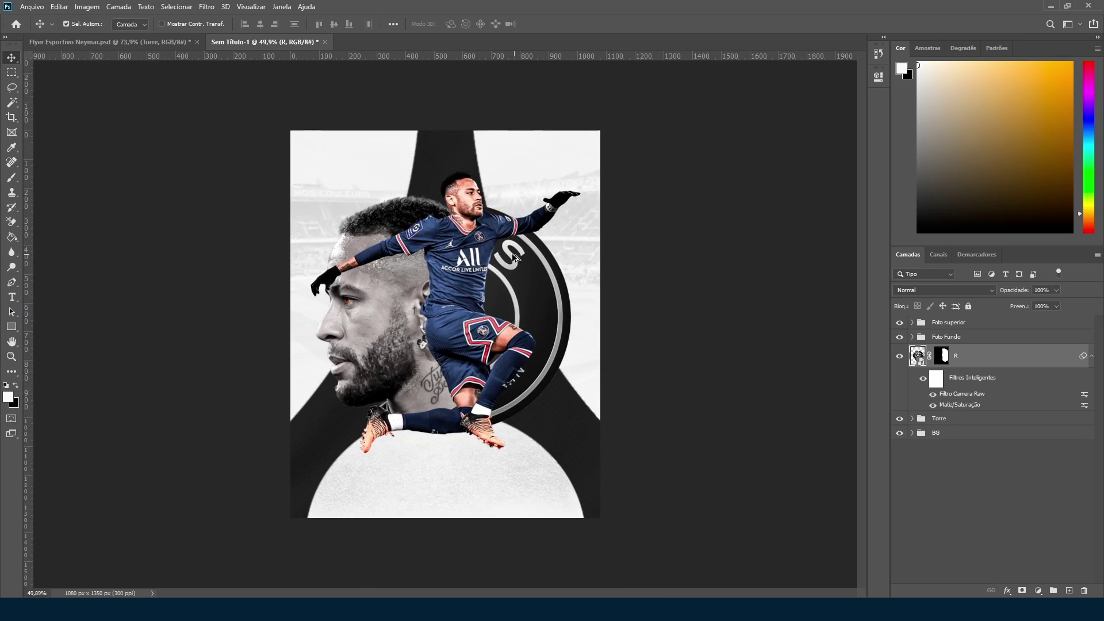
{"action": "scroll", "coordinate": [488, 270], "scroll_direction": "down", "scroll_amount": 3}
{"action": "scroll", "coordinate": [582, 324], "scroll_direction": "up", "scroll_amount": 2}
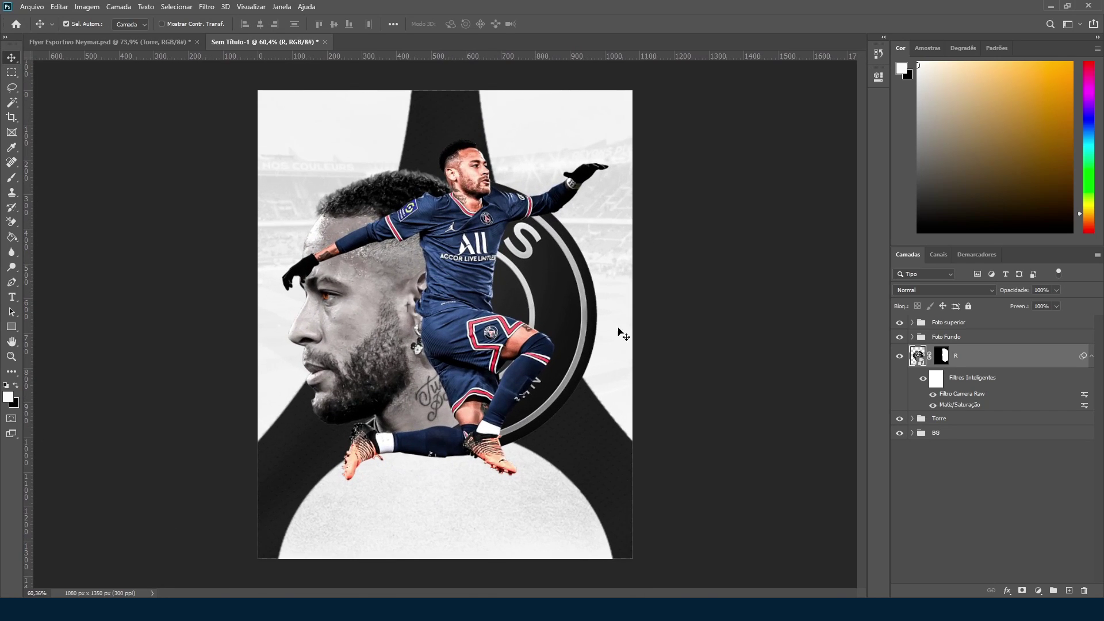
Step: Put the crest layer in its own group, name it Escudo Maior and collapse it
{"action": "key", "text": "ctrl+g"}
{"action": "double_click", "coordinate": [950, 350]}
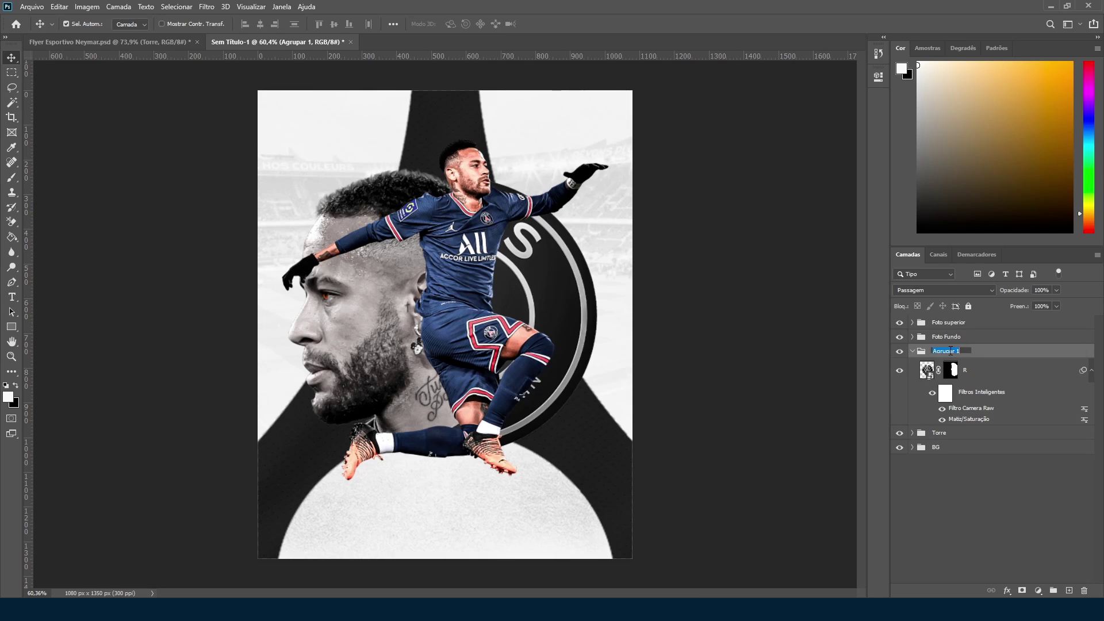
{"action": "type", "text": "Logo"}
{"action": "key", "text": "ctrl+a"}
{"action": "type", "text": "Escudo Maior"}
{"action": "key", "text": "Return"}
{"action": "left_click", "coordinate": [913, 351]}
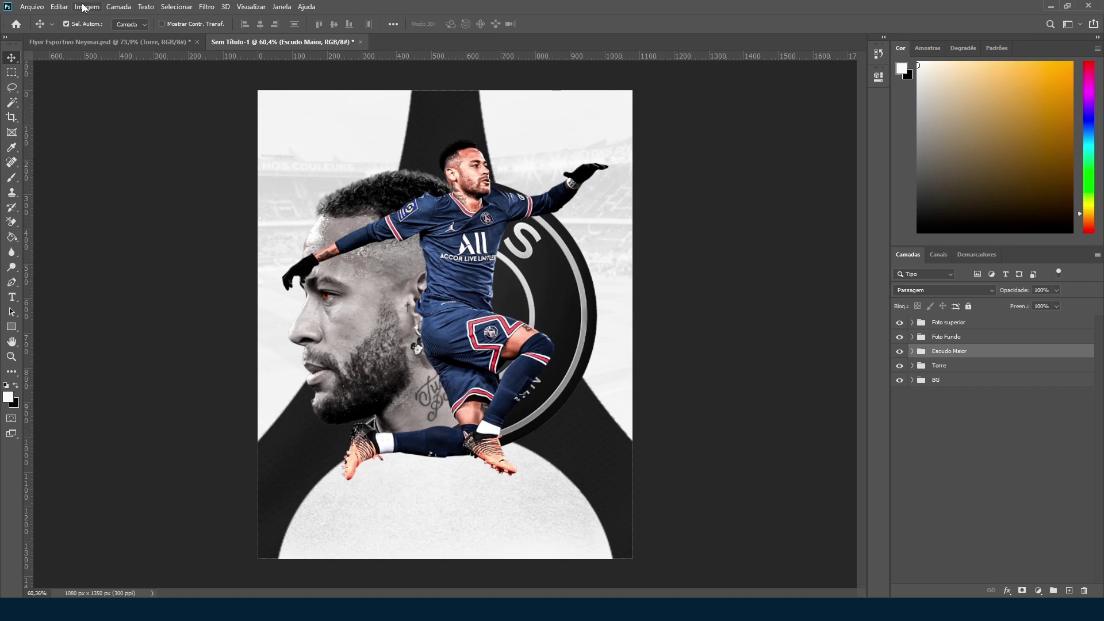
Step: Check the finished reference flyer, then add a new empty layer directly above the Foto Fundo group
{"action": "left_click", "coordinate": [88, 39]}
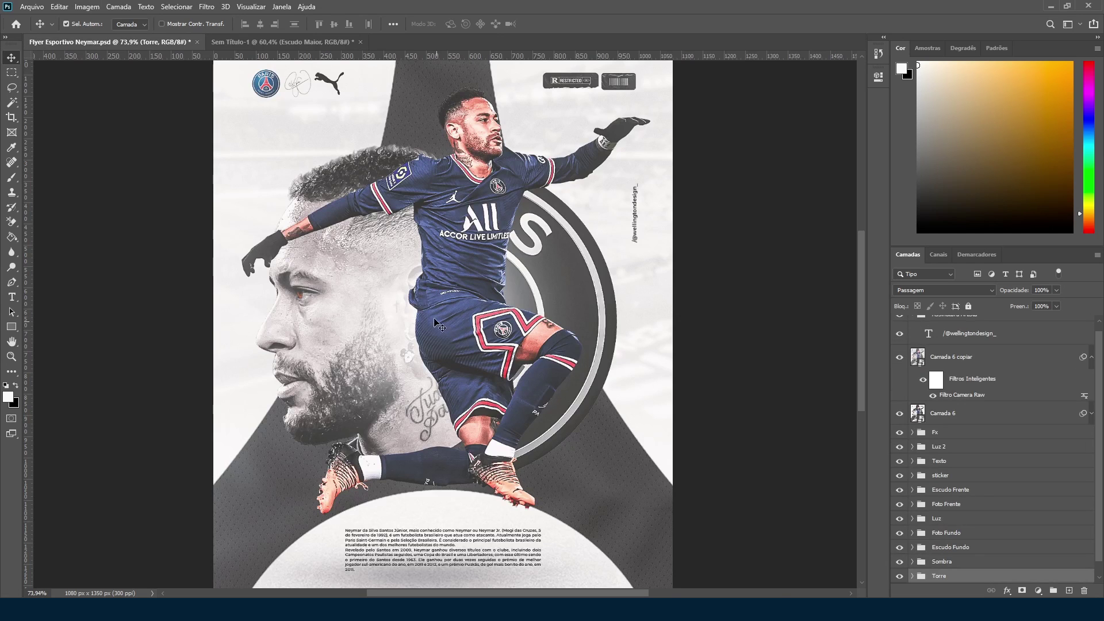
{"action": "left_click", "coordinate": [240, 42]}
{"action": "left_click", "coordinate": [943, 339]}
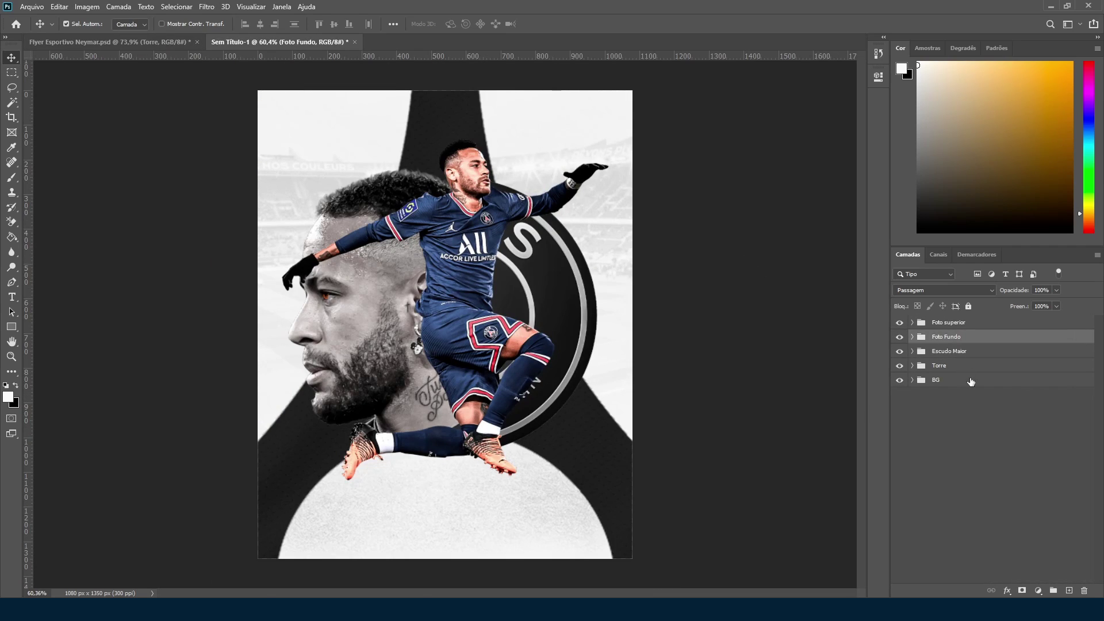
{"action": "left_click", "coordinate": [1069, 591]}
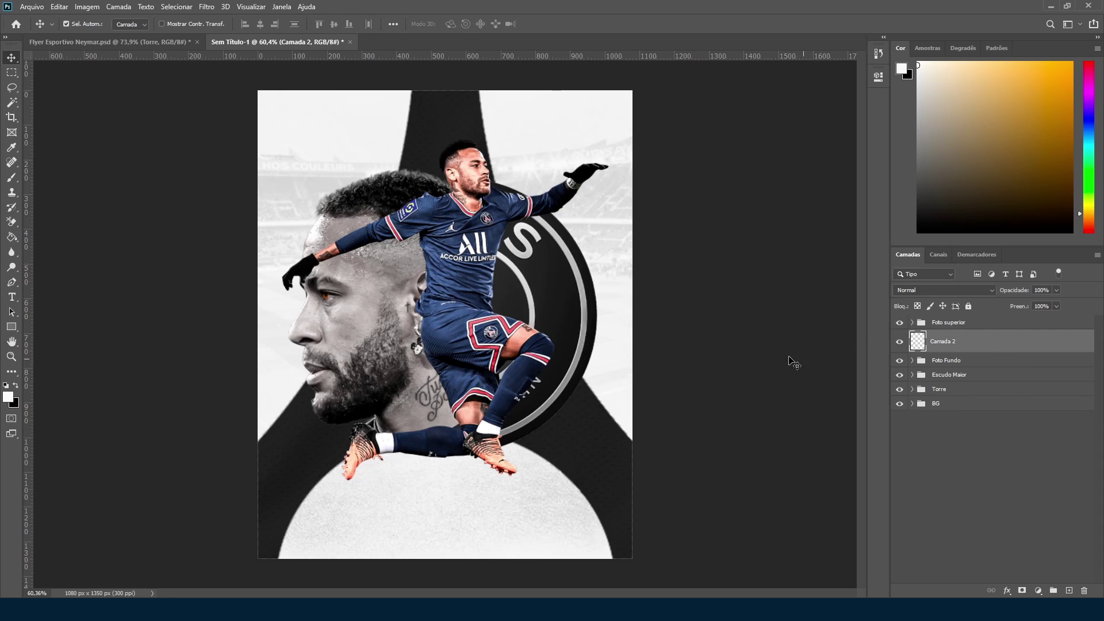
Step: Paint a soft white glow behind the player's torso on the new layer with a 500 px brush
{"action": "key", "text": "b"}
{"action": "key", "text": "bracketright"}
{"action": "key", "text": "bracketright"}
{"action": "key", "text": "bracketright"}
{"action": "key", "text": "bracketright"}
{"action": "key", "text": "bracketright"}
{"action": "key", "text": "bracketright"}
{"action": "key", "text": "bracketright"}
{"action": "key", "text": "bracketright"}
{"action": "key", "text": "bracketright"}
{"action": "key", "text": "bracketright"}
{"action": "key", "text": "bracketright"}
{"action": "key", "text": "bracketright"}
{"action": "key", "text": "bracketright"}
{"action": "key", "text": "bracketright"}
{"action": "key", "text": "bracketright"}
{"action": "key", "text": "bracketright"}
{"action": "key", "text": "bracketright"}
{"action": "key", "text": "bracketright"}
{"action": "key", "text": "bracketright"}
{"action": "key", "text": "bracketright"}
{"action": "key", "text": "bracketleft"}
{"action": "key", "text": "bracketleft"}
{"action": "key", "text": "bracketleft"}
{"action": "key", "text": "bracketleft"}
{"action": "key", "text": "bracketleft"}
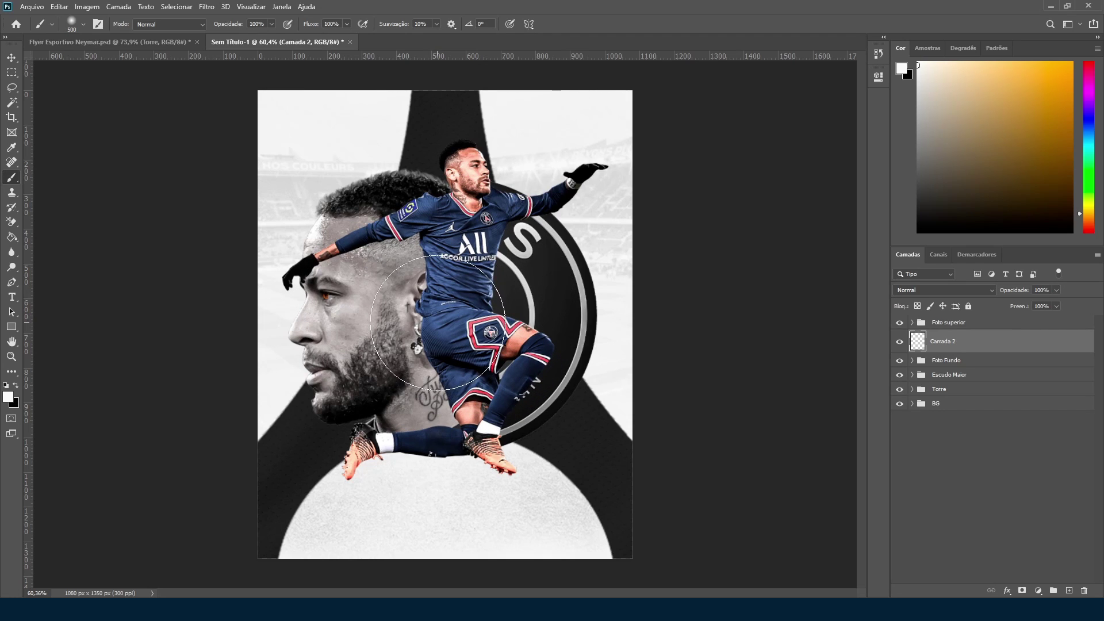
{"action": "left_click", "coordinate": [917, 61]}
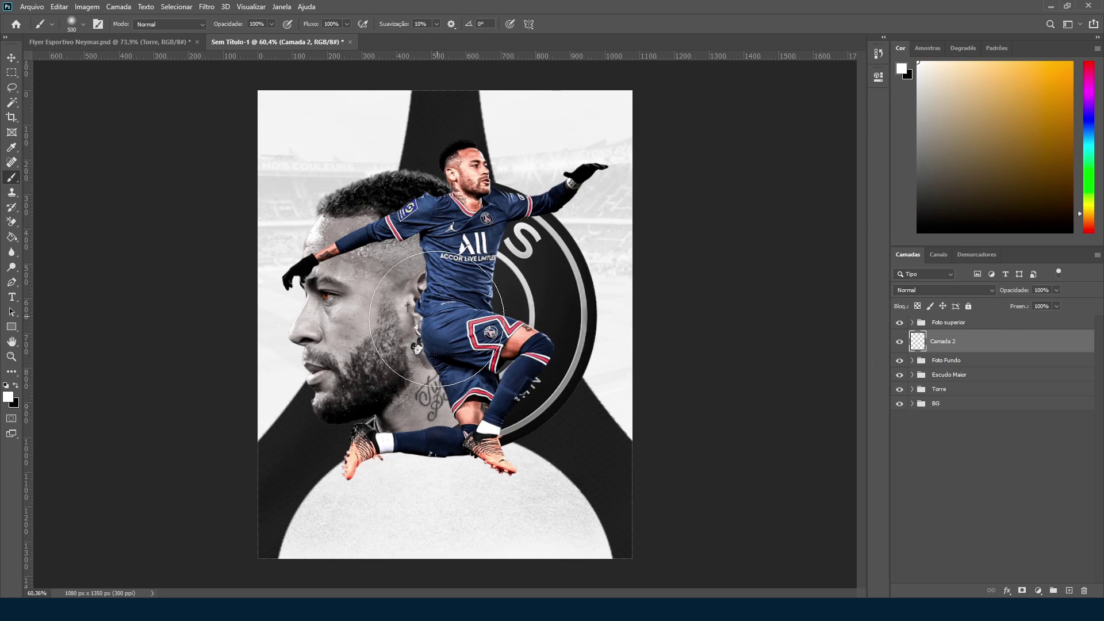
{"action": "left_click_drag", "start_coordinate": [390, 300], "coordinate": [391, 366]}
{"action": "key", "text": "bracketright"}
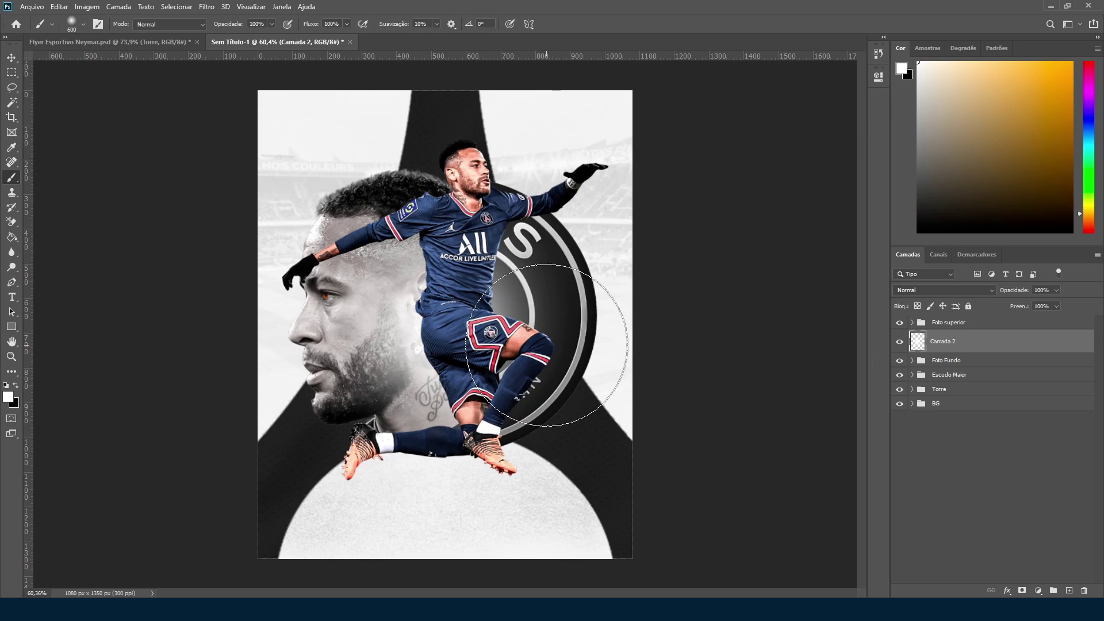
Step: Enlarge the glow layer to about 134.94%, centre it behind the player and set its fill to 61%
{"action": "left_click", "coordinate": [11, 57]}
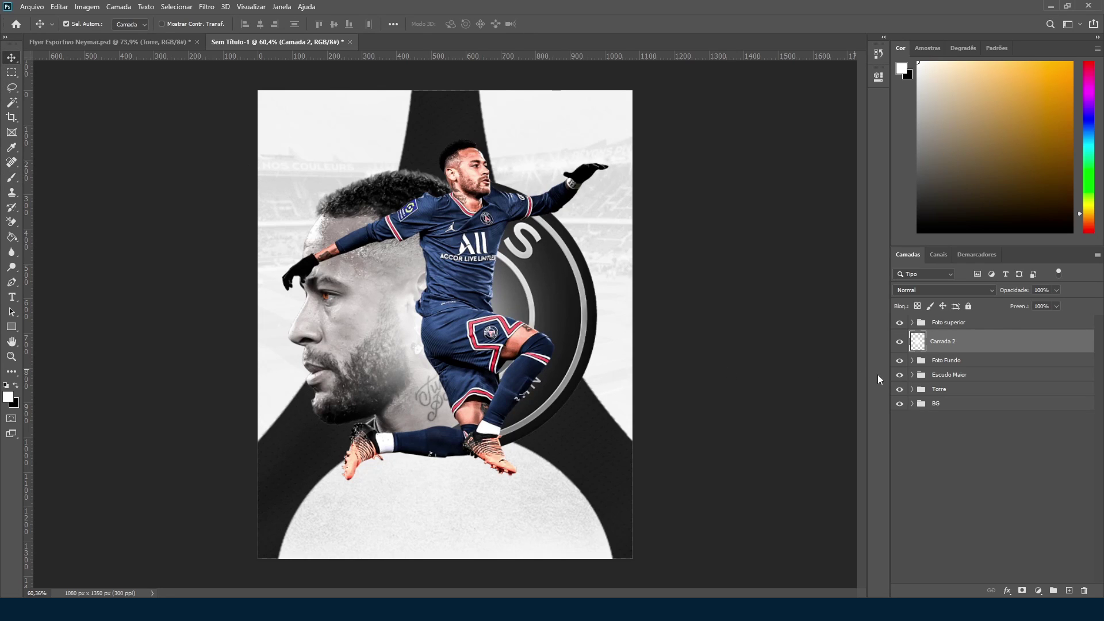
{"action": "key", "text": "ctrl+t"}
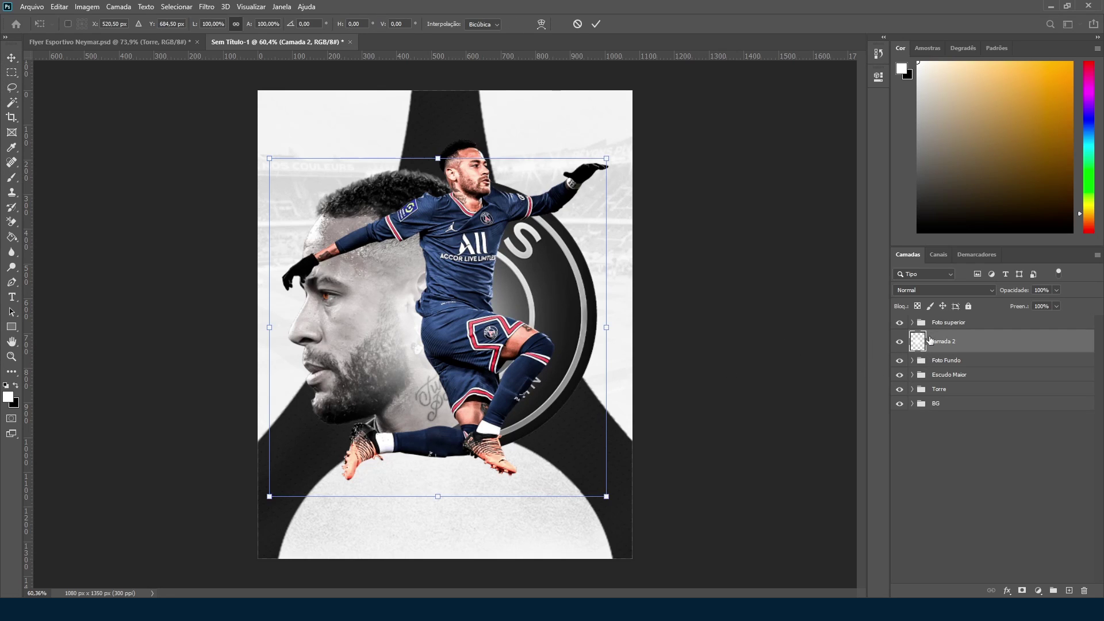
{"action": "left_click_drag", "start_coordinate": [609, 327], "coordinate": [667, 320]}
{"action": "left_click_drag", "start_coordinate": [509, 336], "coordinate": [498, 324]}
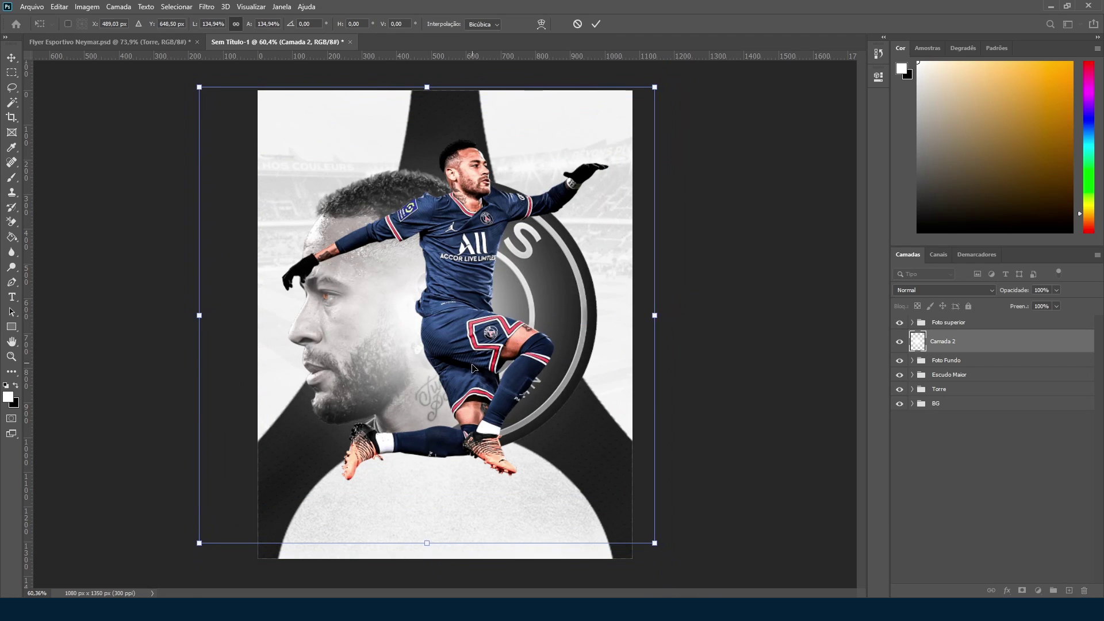
{"action": "key", "text": "Return"}
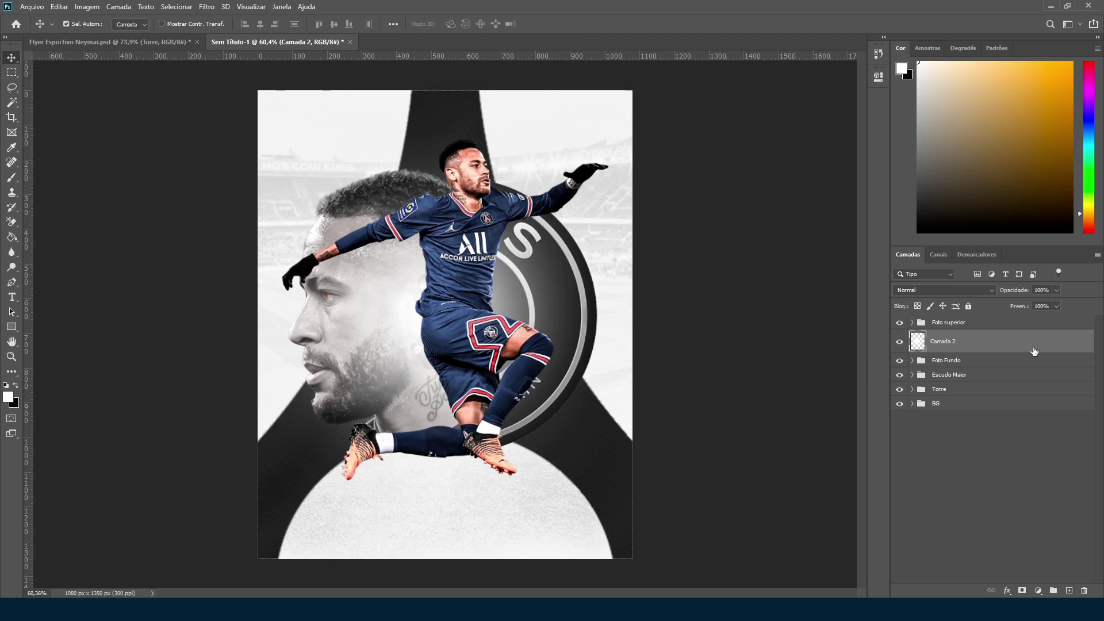
{"action": "left_click_drag", "start_coordinate": [1023, 323], "coordinate": [1038, 320]}
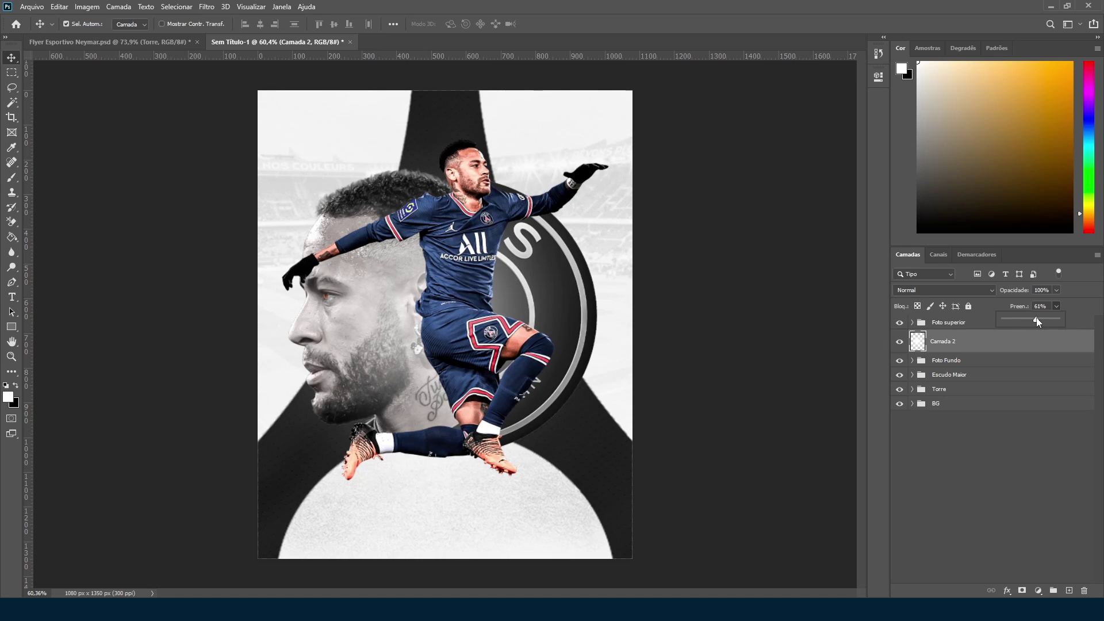
Step: Duplicate the glow layer, scale the copy down and set its fill to 74%
{"action": "left_click", "coordinate": [949, 349]}
{"action": "key", "text": "ctrl+j"}
{"action": "key", "text": "ctrl+t"}
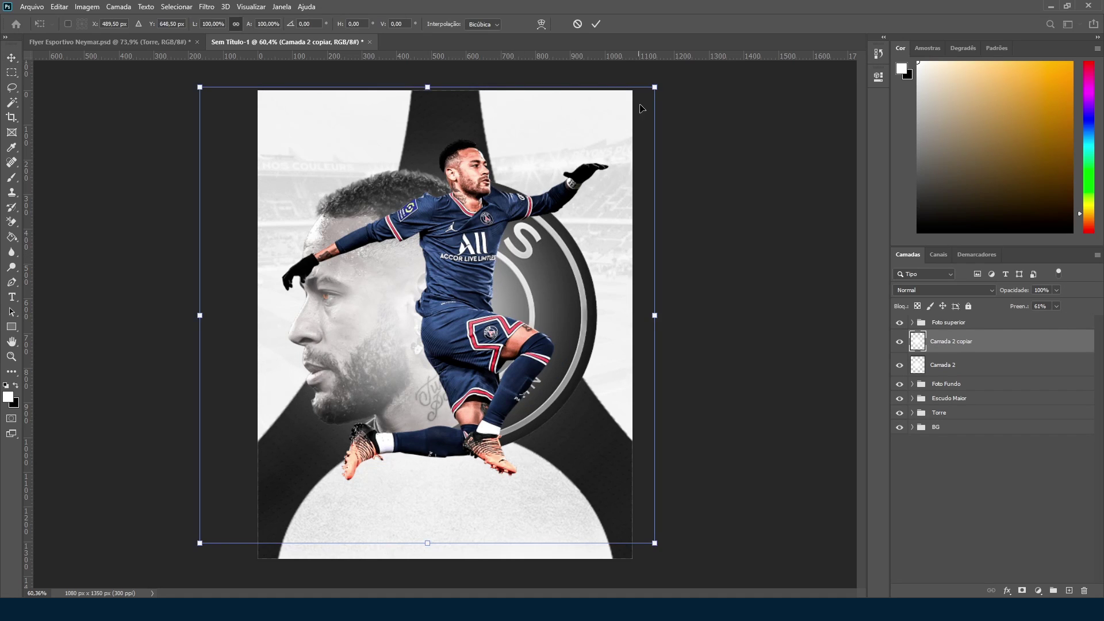
{"action": "left_click_drag", "start_coordinate": [654, 86], "coordinate": [546, 157]}
{"action": "key", "text": "Return"}
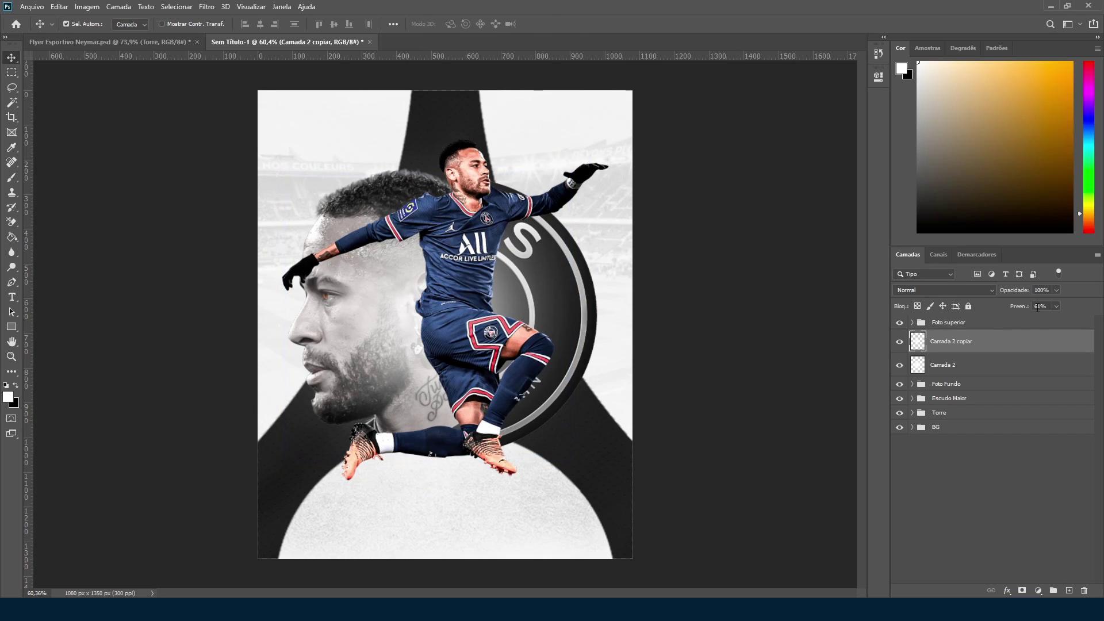
{"action": "left_click_drag", "start_coordinate": [1057, 319], "coordinate": [1068, 320]}
{"action": "left_click_drag", "start_coordinate": [1064, 320], "coordinate": [1064, 320]}
{"action": "left_click", "coordinate": [989, 445]}
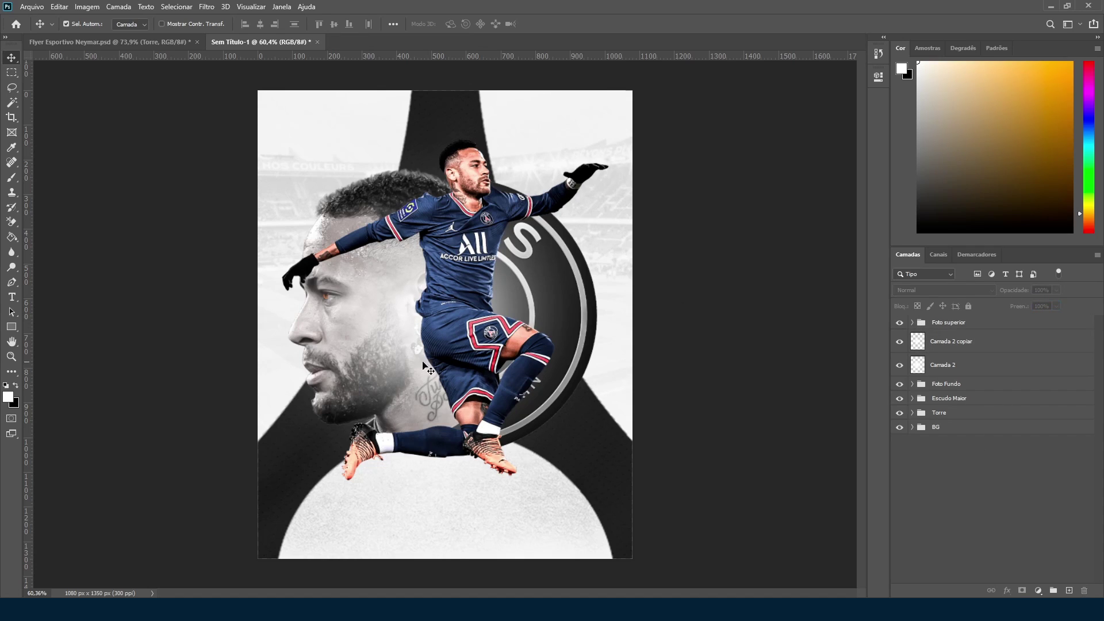
Step: Group both glow layers and name the group Luz
{"action": "left_click", "coordinate": [952, 373]}
{"action": "left_click", "coordinate": [923, 345]}
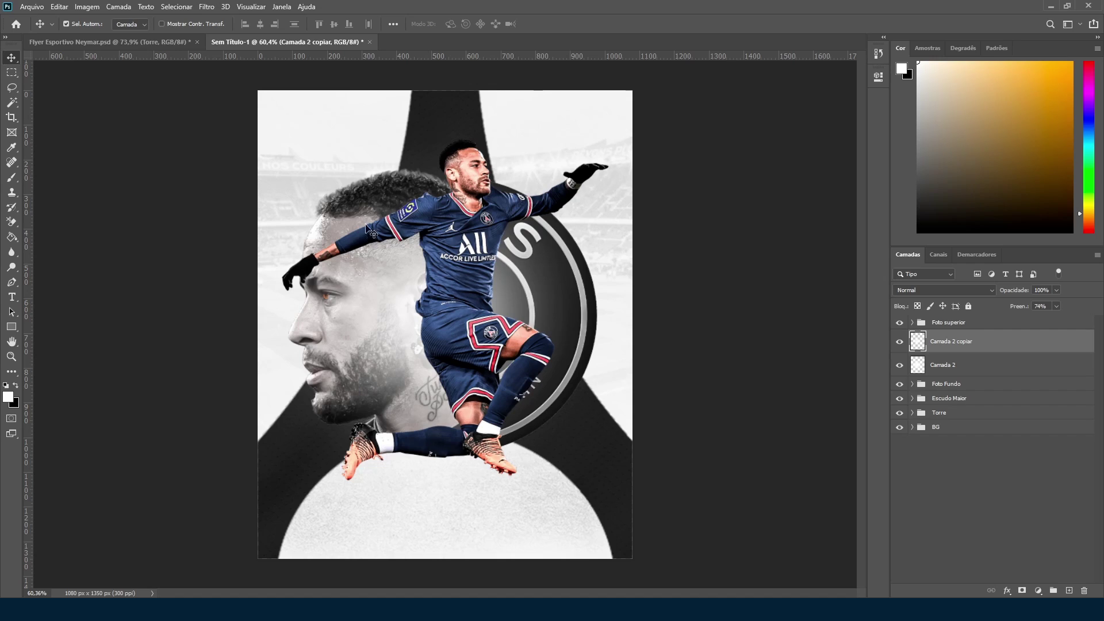
{"action": "left_click", "coordinate": [944, 366], "text": "shift"}
{"action": "key", "text": "ctrl+g"}
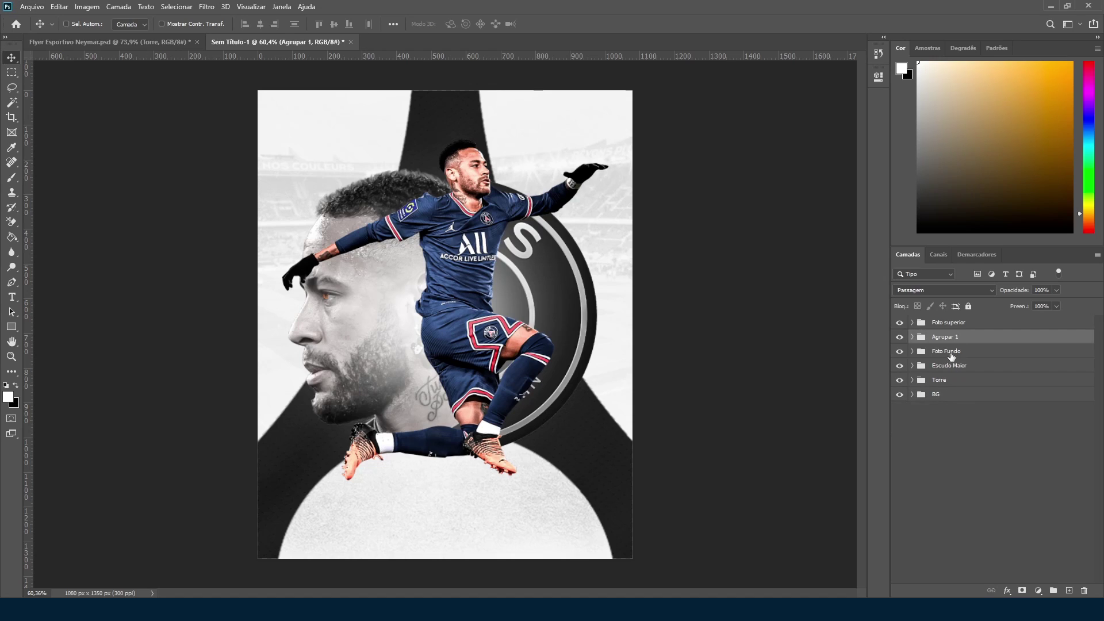
{"action": "double_click", "coordinate": [943, 337]}
{"action": "type", "text": "Luz"}
{"action": "key", "text": "Return"}
Step: Examine the composition up close and as a whole, checking the glow behind the player and the area under the feet
{"action": "scroll", "coordinate": [498, 314], "scroll_direction": "down", "scroll_amount": 3}
{"action": "scroll", "coordinate": [440, 319], "scroll_direction": "up", "scroll_amount": 5}
{"action": "scroll", "coordinate": [440, 326], "scroll_direction": "down", "scroll_amount": 1}
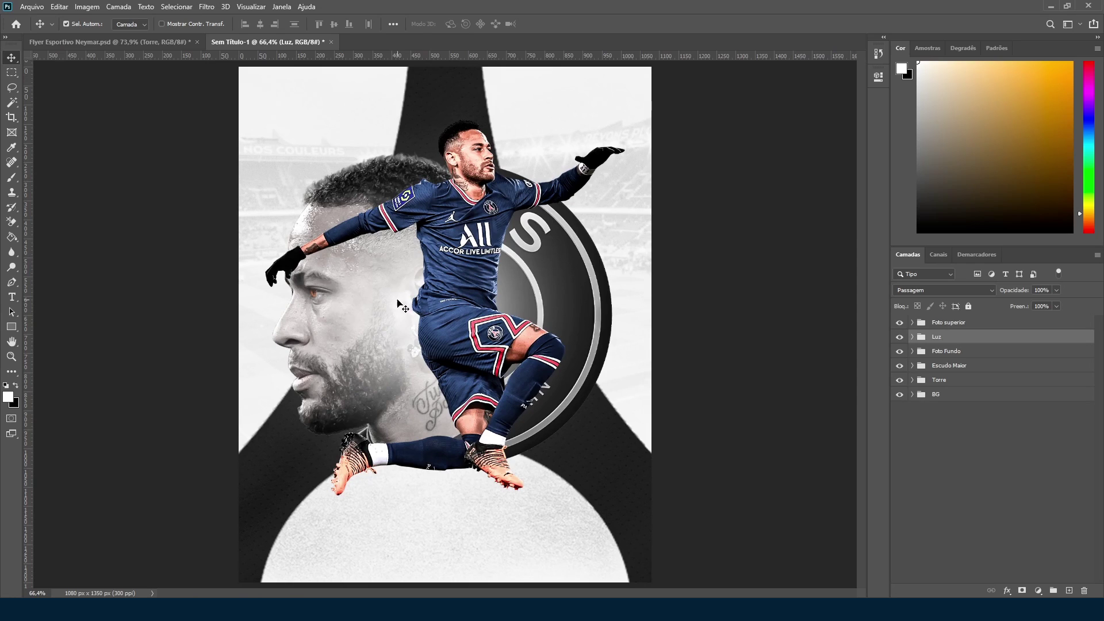
{"action": "scroll", "coordinate": [399, 312], "scroll_direction": "down", "scroll_amount": 2}
{"action": "scroll", "coordinate": [437, 300], "scroll_direction": "up", "scroll_amount": 2}
{"action": "scroll", "coordinate": [436, 301], "scroll_direction": "down", "scroll_amount": 1}
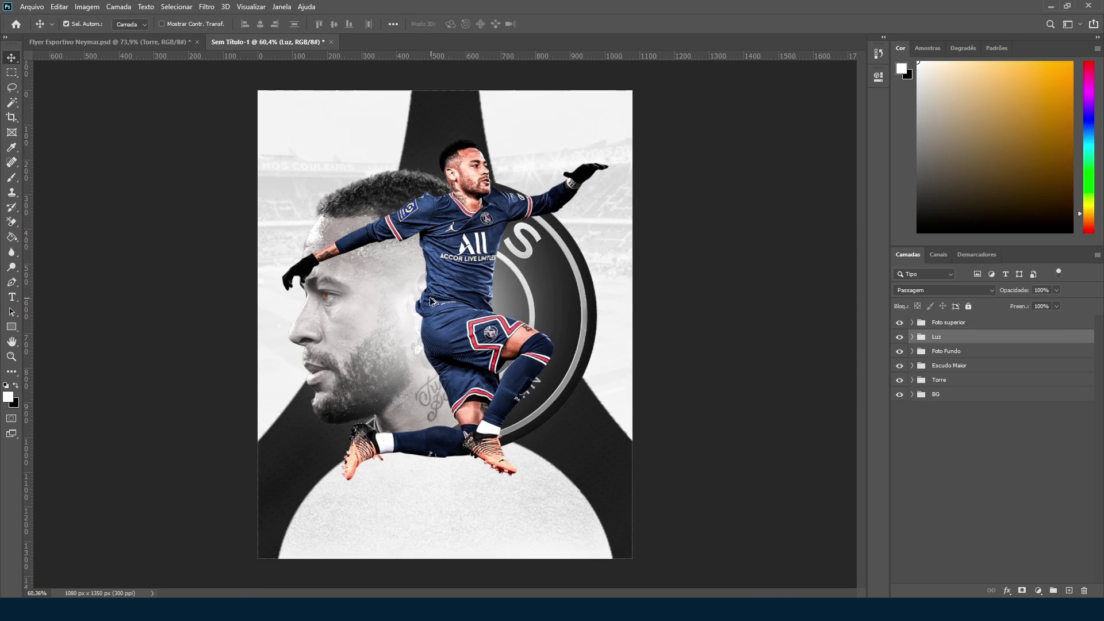
{"action": "scroll", "coordinate": [430, 299], "scroll_direction": "up", "scroll_amount": 1}
{"action": "scroll", "coordinate": [409, 489], "scroll_direction": "up", "scroll_amount": 1}
{"action": "scroll", "coordinate": [409, 502], "scroll_direction": "down", "scroll_amount": 1}
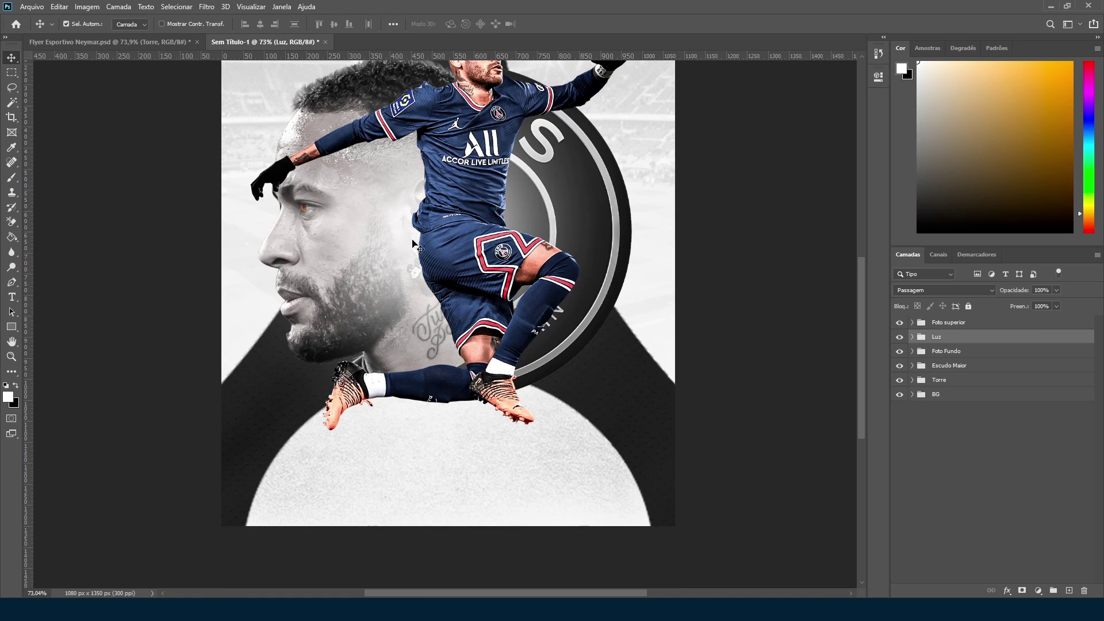
{"action": "scroll", "coordinate": [425, 252], "scroll_direction": "up", "scroll_amount": 1}
{"action": "scroll", "coordinate": [464, 383], "scroll_direction": "down", "scroll_amount": 1}
{"action": "scroll", "coordinate": [463, 380], "scroll_direction": "down", "scroll_amount": 1}
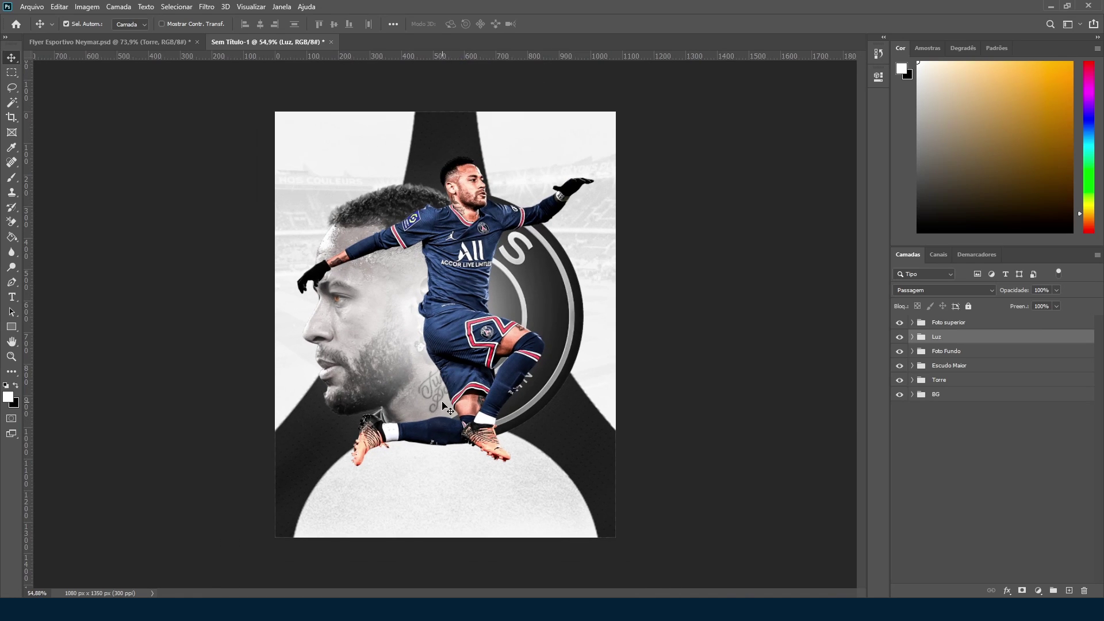
{"action": "scroll", "coordinate": [440, 451], "scroll_direction": "up", "scroll_amount": 1}
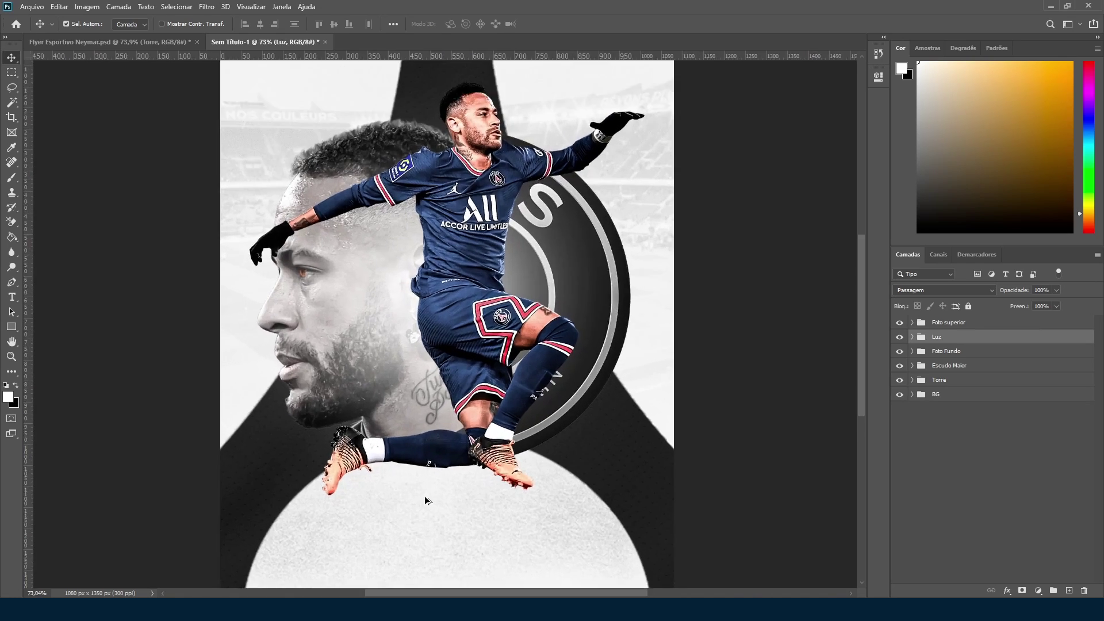
{"action": "scroll", "coordinate": [446, 493], "scroll_direction": "down", "scroll_amount": 1}
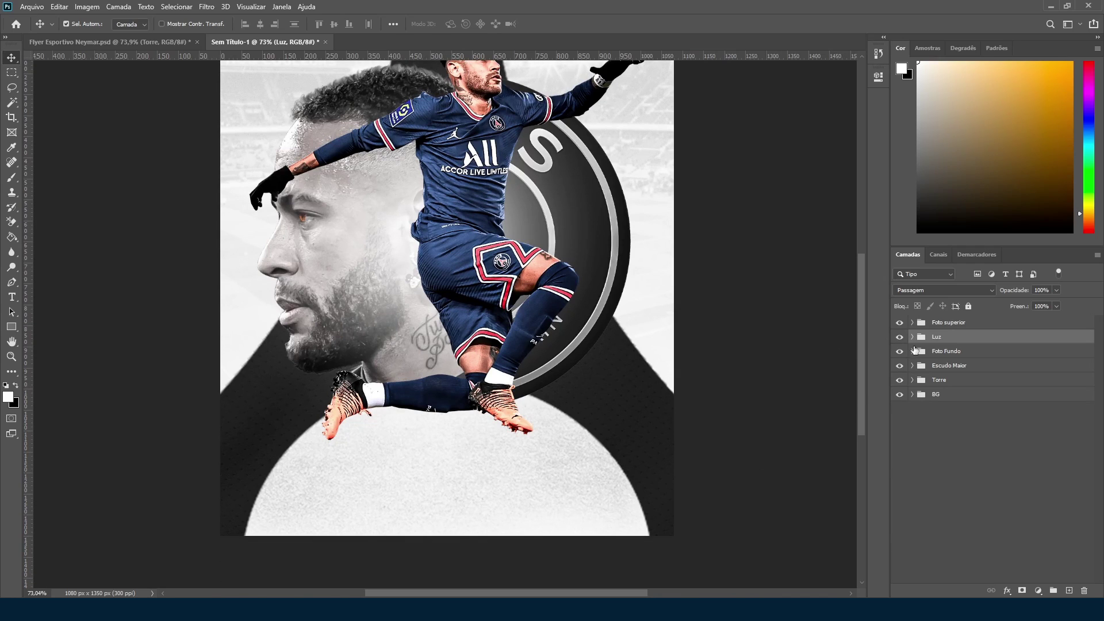
Step: Add a new layer above the Torre group and flatten the soft brush tip into a thin horizontal ellipse at 700 px
{"action": "left_click", "coordinate": [1069, 590]}
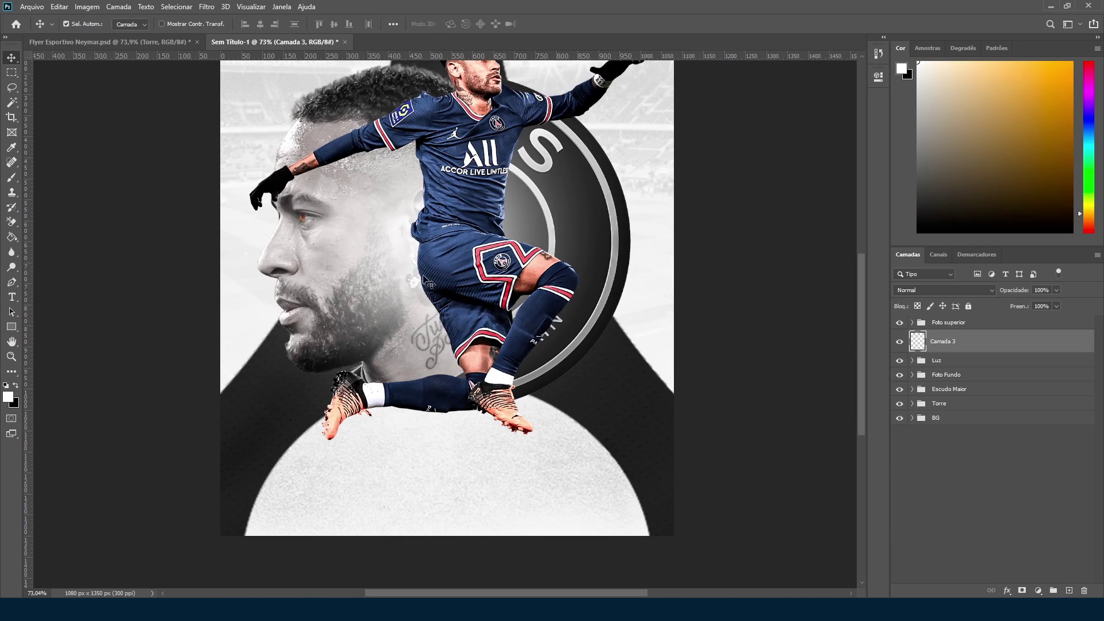
{"action": "left_click_drag", "start_coordinate": [949, 346], "coordinate": [943, 391]}
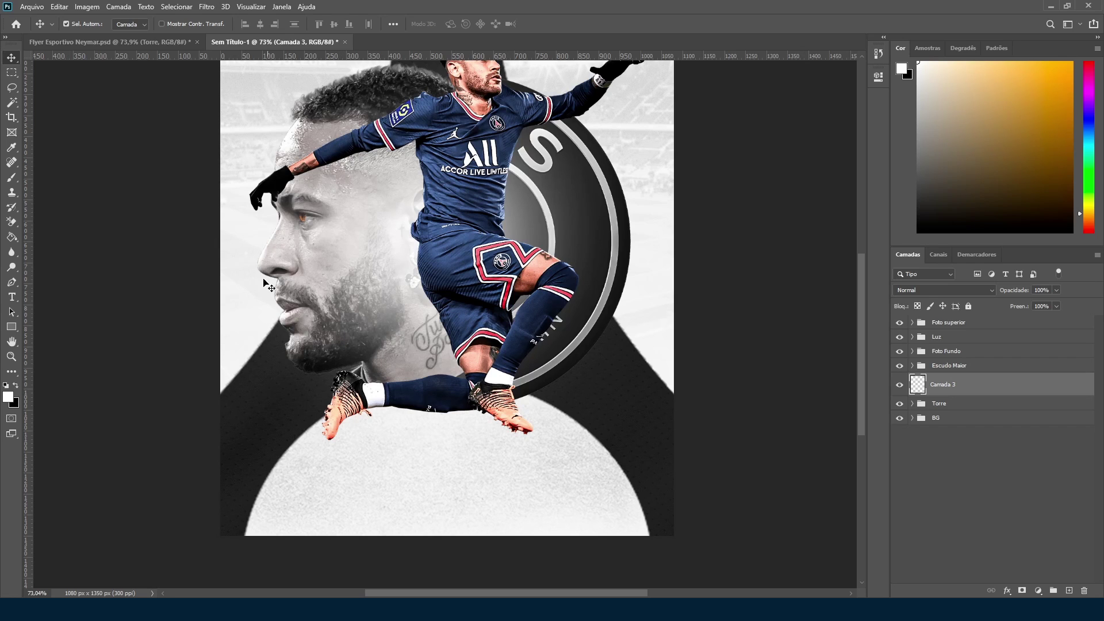
{"action": "key", "text": "b"}
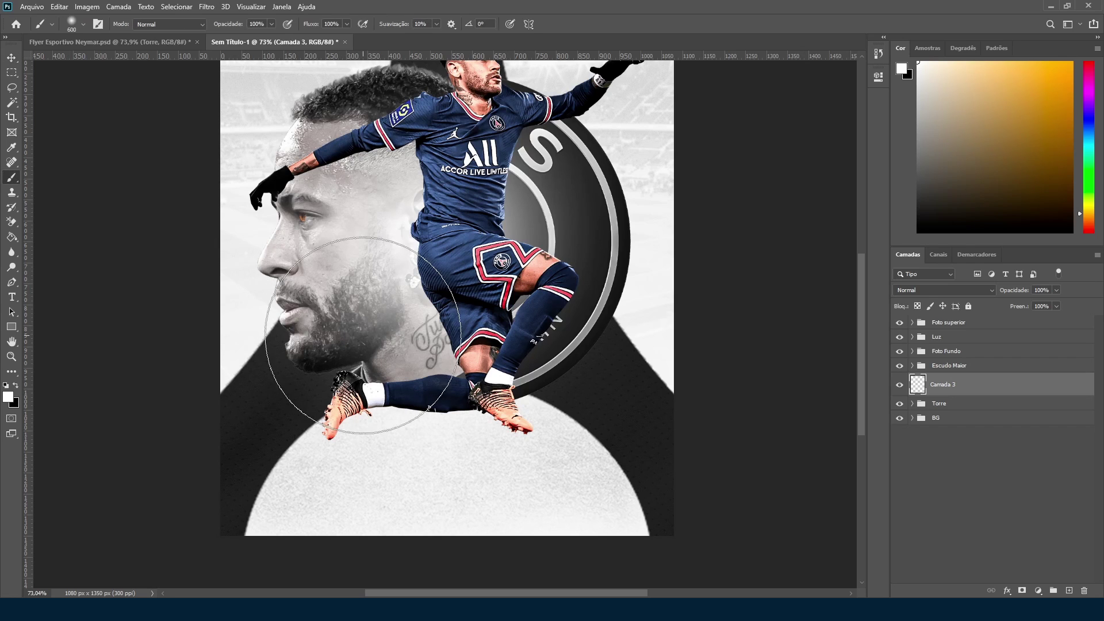
{"action": "left_click", "coordinate": [83, 24]}
{"action": "left_click_drag", "start_coordinate": [35, 55], "coordinate": [37, 67]}
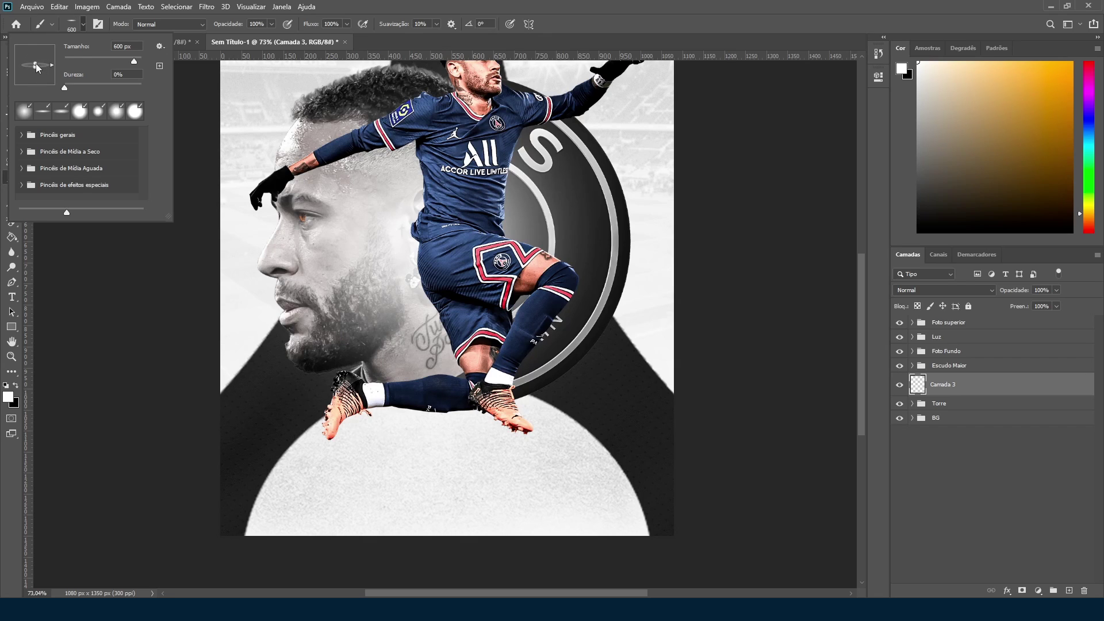
{"action": "left_click", "coordinate": [84, 28]}
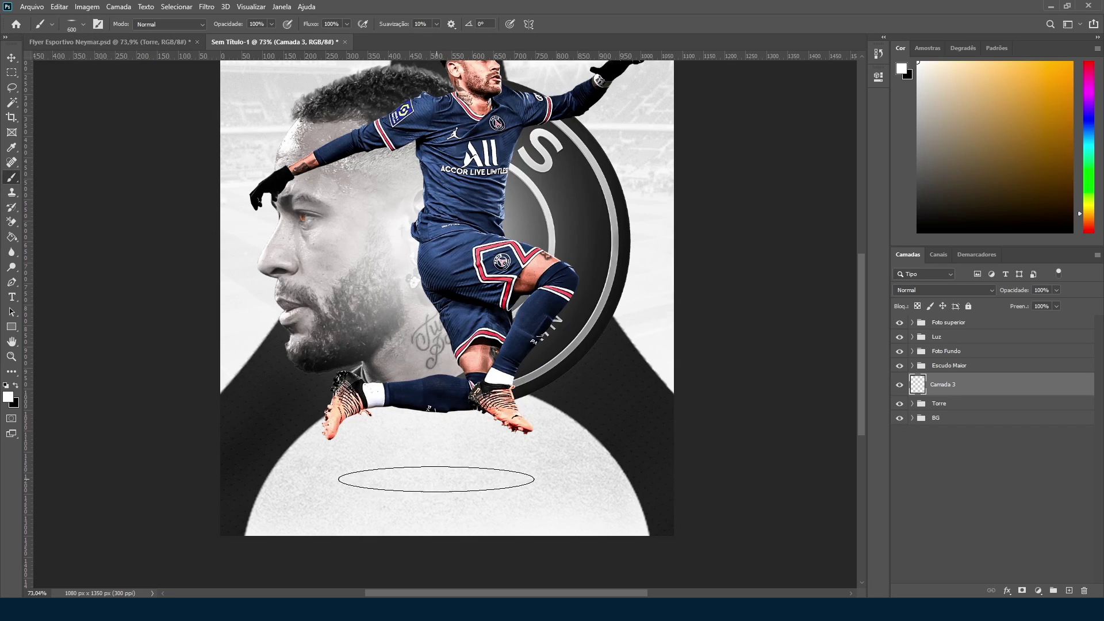
{"action": "key", "text": "bracketright"}
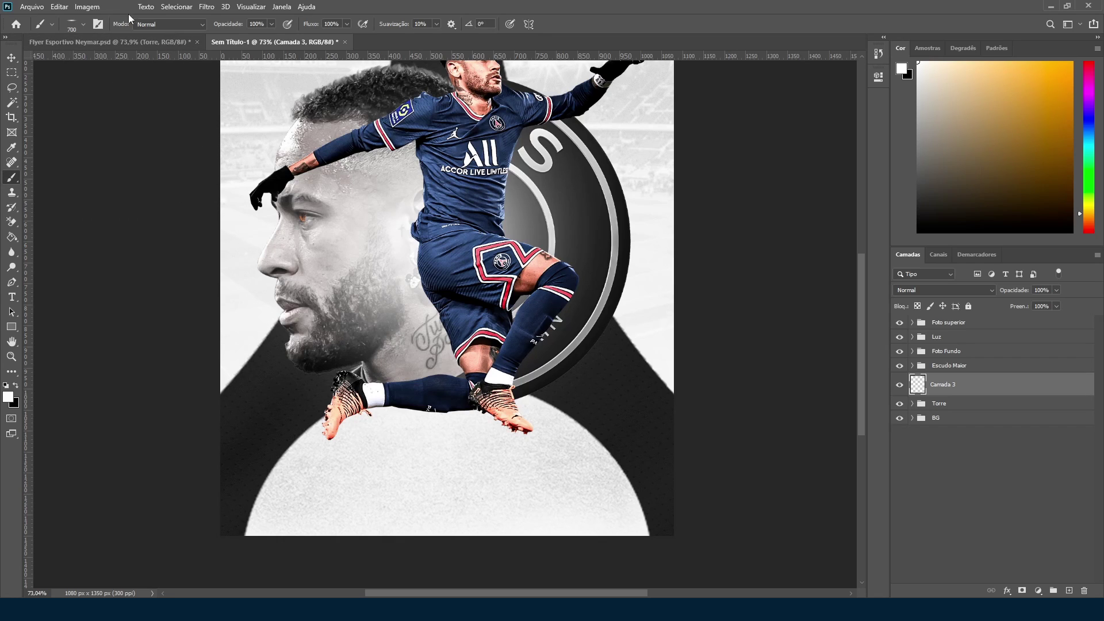
{"action": "left_click", "coordinate": [84, 24]}
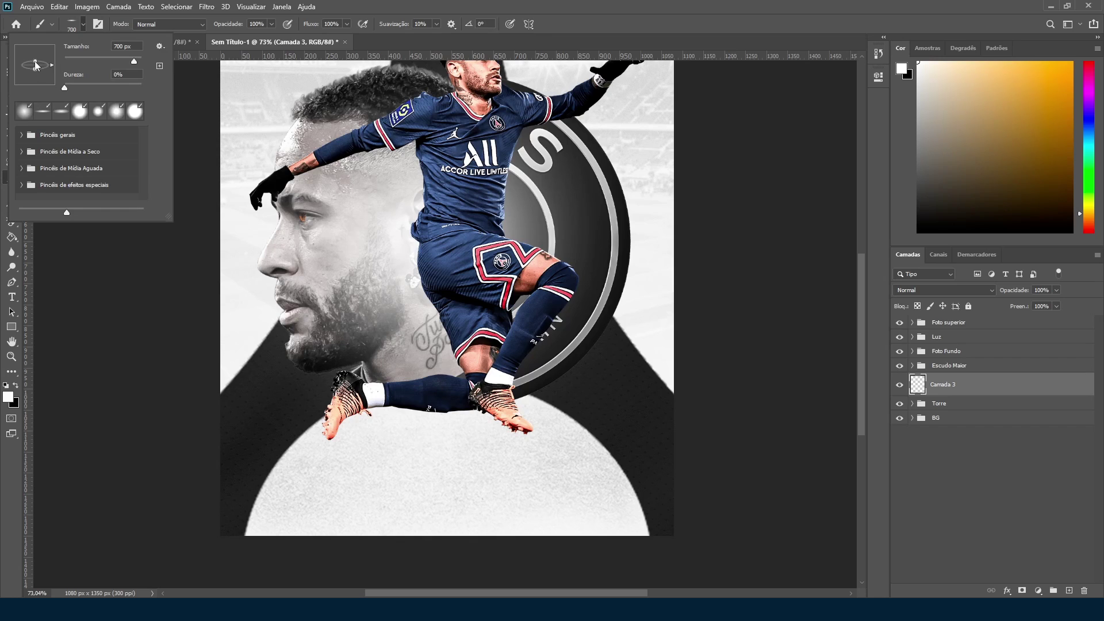
{"action": "left_click", "coordinate": [83, 25]}
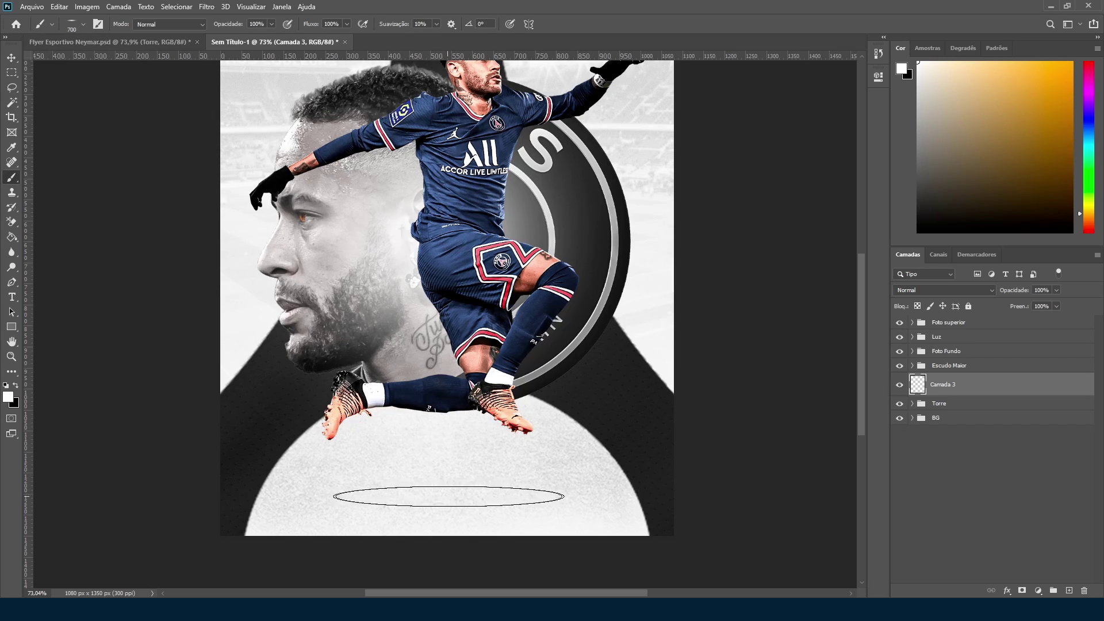
Step: Paint one soft black elliptical shadow on the pale dome below the player's feet
{"action": "key", "text": "x"}
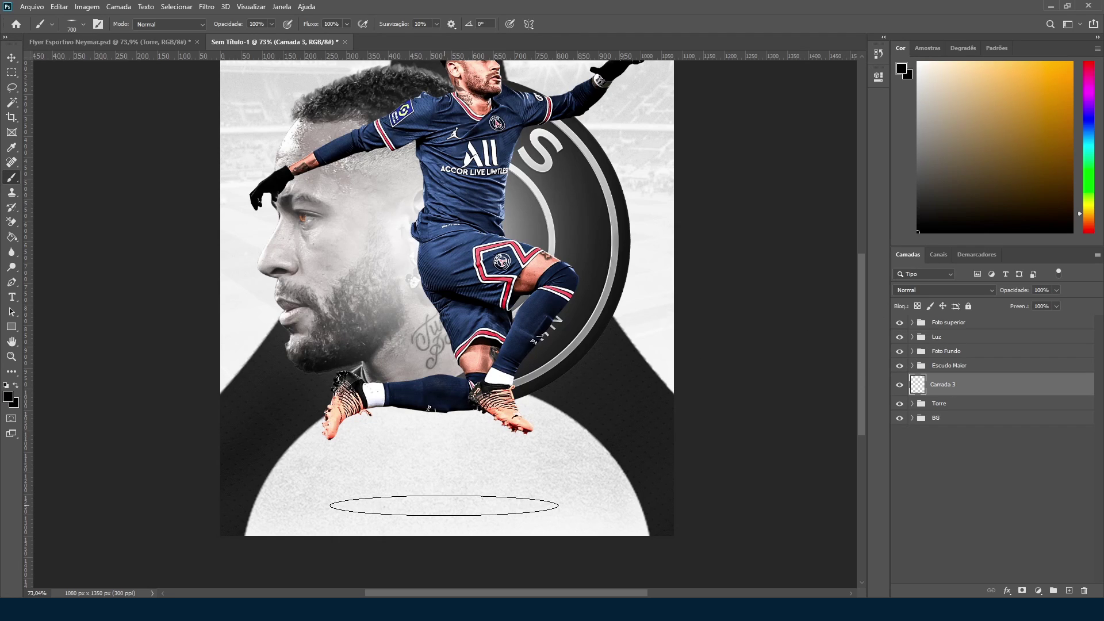
{"action": "left_click", "coordinate": [444, 506]}
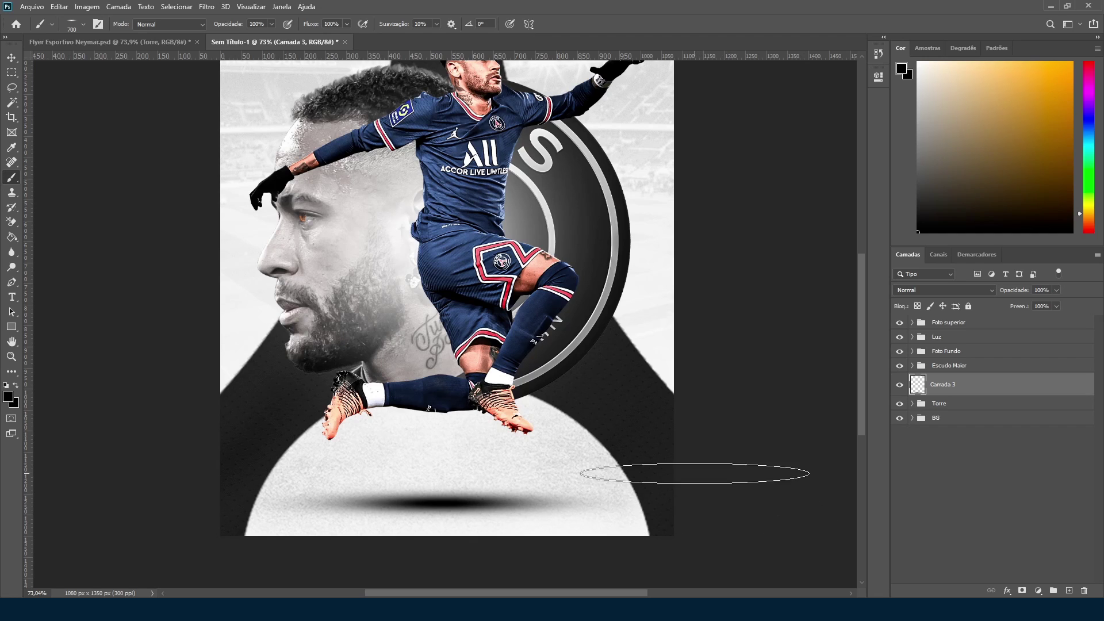
{"action": "scroll", "coordinate": [631, 444], "scroll_direction": "down", "scroll_amount": 3}
{"action": "scroll", "coordinate": [581, 399], "scroll_direction": "up", "scroll_amount": 2}
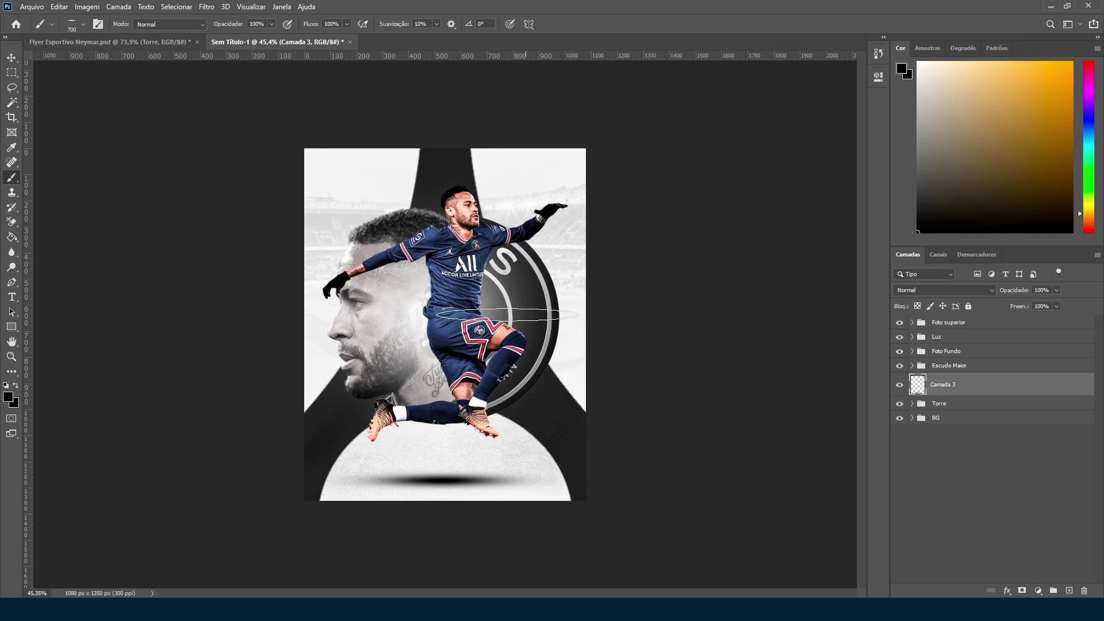
{"action": "scroll", "coordinate": [493, 475], "scroll_direction": "up", "scroll_amount": 1}
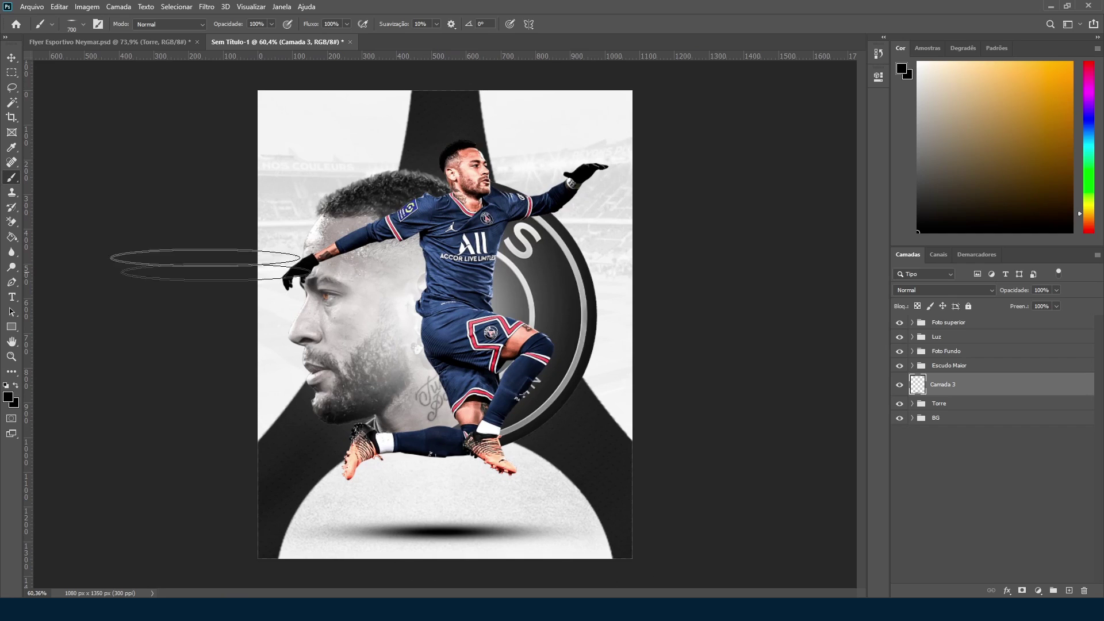
Step: Lower the shadow layer's fill to 26%
{"action": "left_click", "coordinate": [11, 57]}
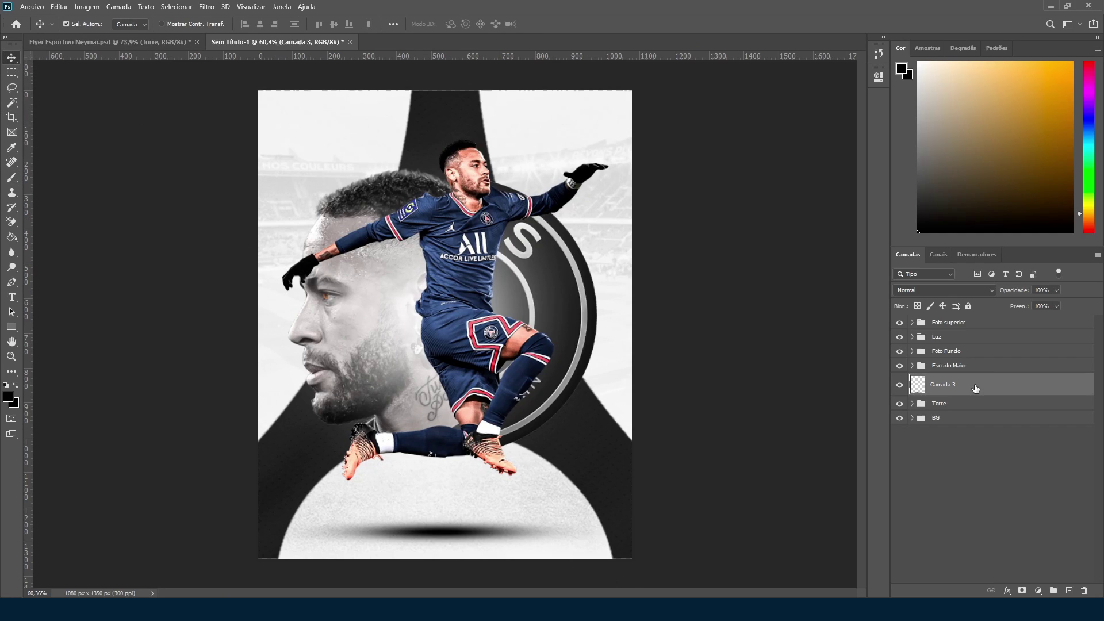
{"action": "left_click", "coordinate": [1057, 307]}
{"action": "left_click_drag", "start_coordinate": [1016, 319], "coordinate": [1018, 319]}
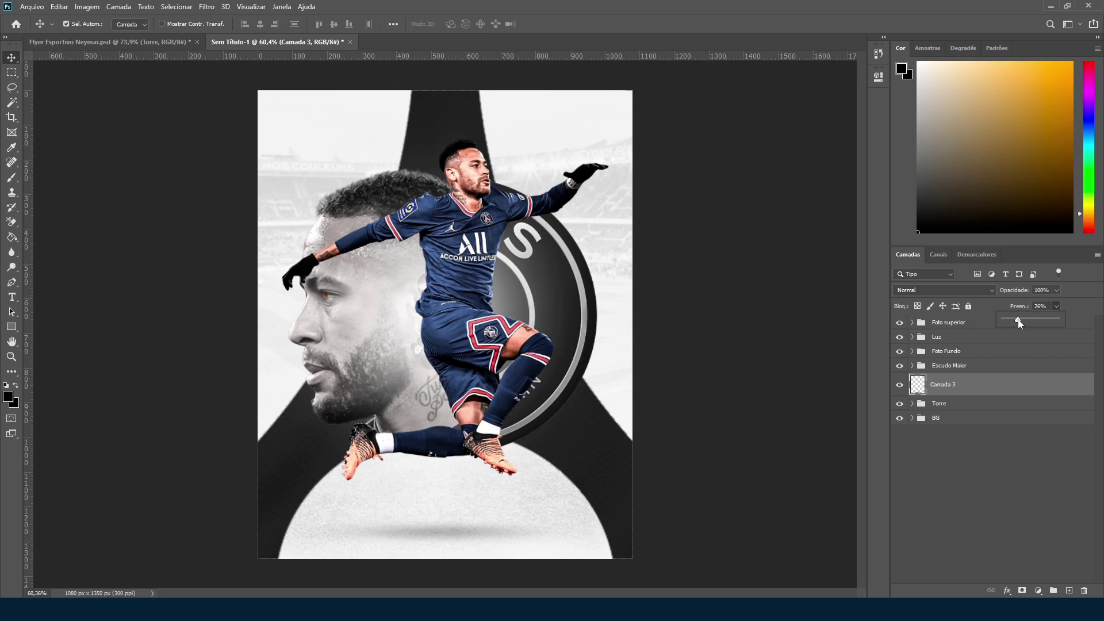
{"action": "left_click", "coordinate": [1055, 308]}
{"action": "left_click", "coordinate": [1056, 308]}
Step: Group the shadow layer, name the group Sombra and collapse it
{"action": "left_click", "coordinate": [958, 392]}
{"action": "key", "text": "ctrl+g"}
{"action": "double_click", "coordinate": [943, 380]}
{"action": "type", "text": "So"}
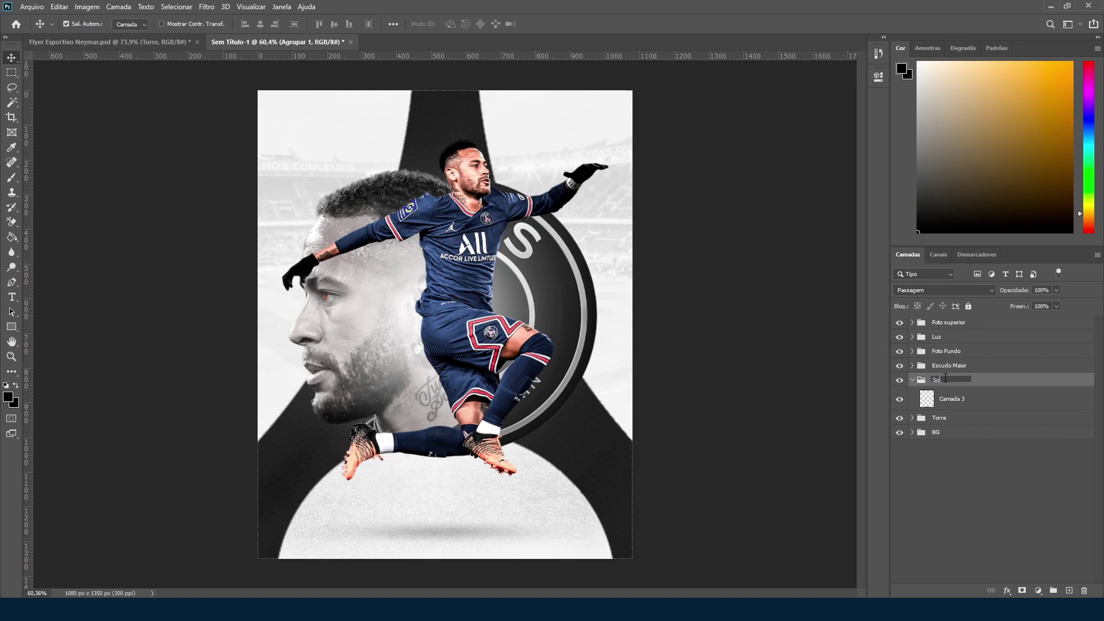
{"action": "type", "text": "lbra"}
{"action": "key", "text": "Return"}
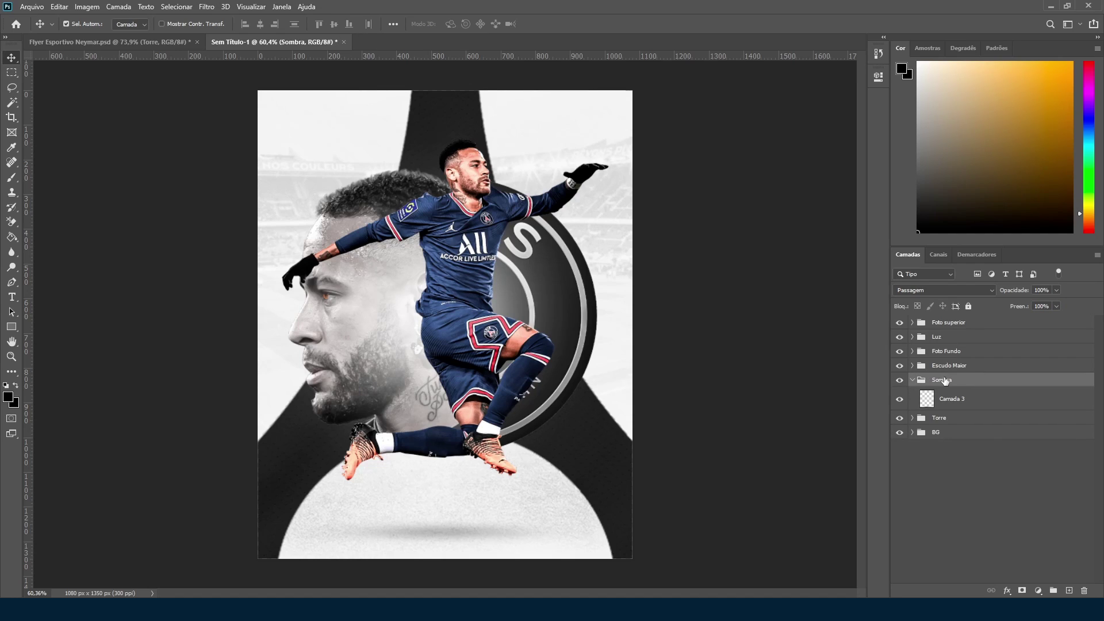
{"action": "left_click", "coordinate": [913, 380]}
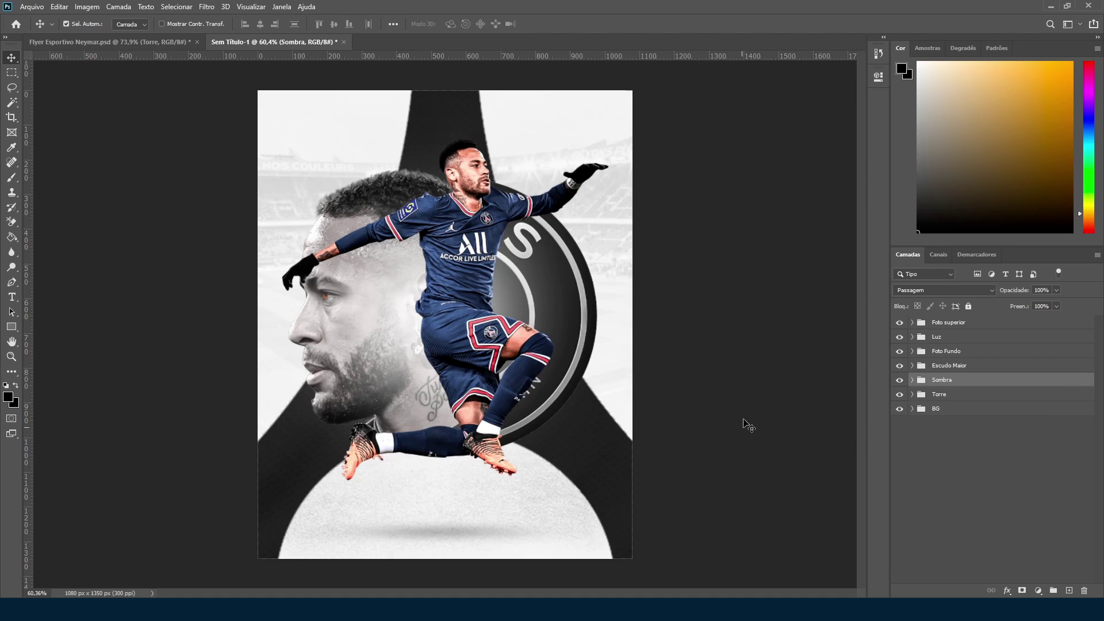
Step: Copy the Texto group from Flyer Esportivo Neymar.psd into the new flyer, placing the paragraph on the dome above the shadow
{"action": "scroll", "coordinate": [511, 420], "scroll_direction": "down", "scroll_amount": 2}
{"action": "scroll", "coordinate": [483, 395], "scroll_direction": "up", "scroll_amount": 2}
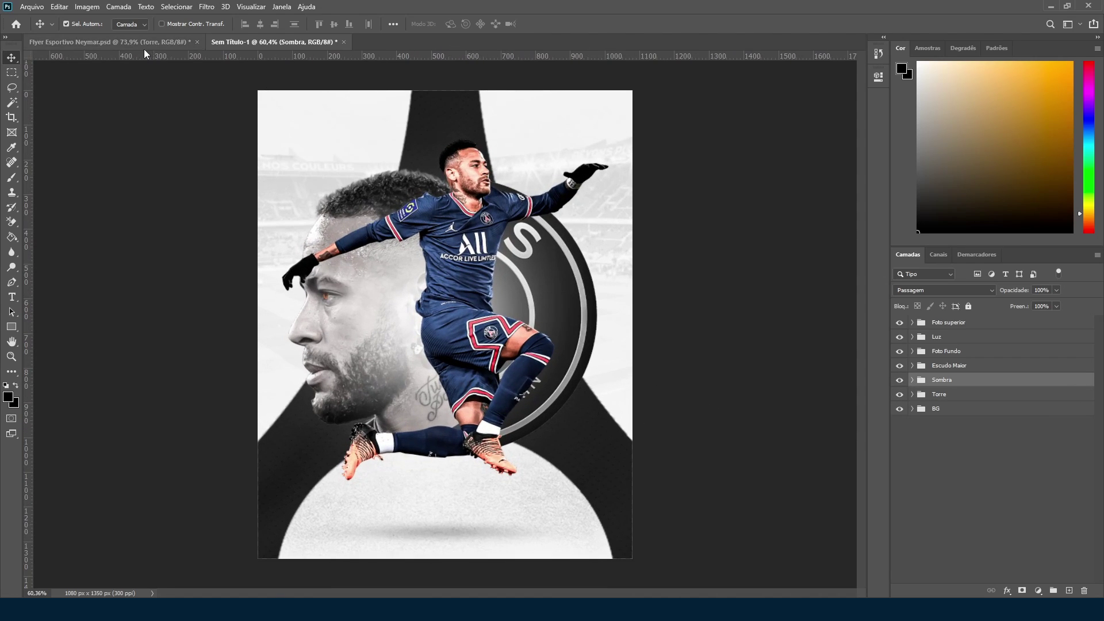
{"action": "left_click", "coordinate": [110, 42]}
{"action": "scroll", "coordinate": [395, 528], "scroll_direction": "down", "scroll_amount": 1}
{"action": "left_click", "coordinate": [395, 515]}
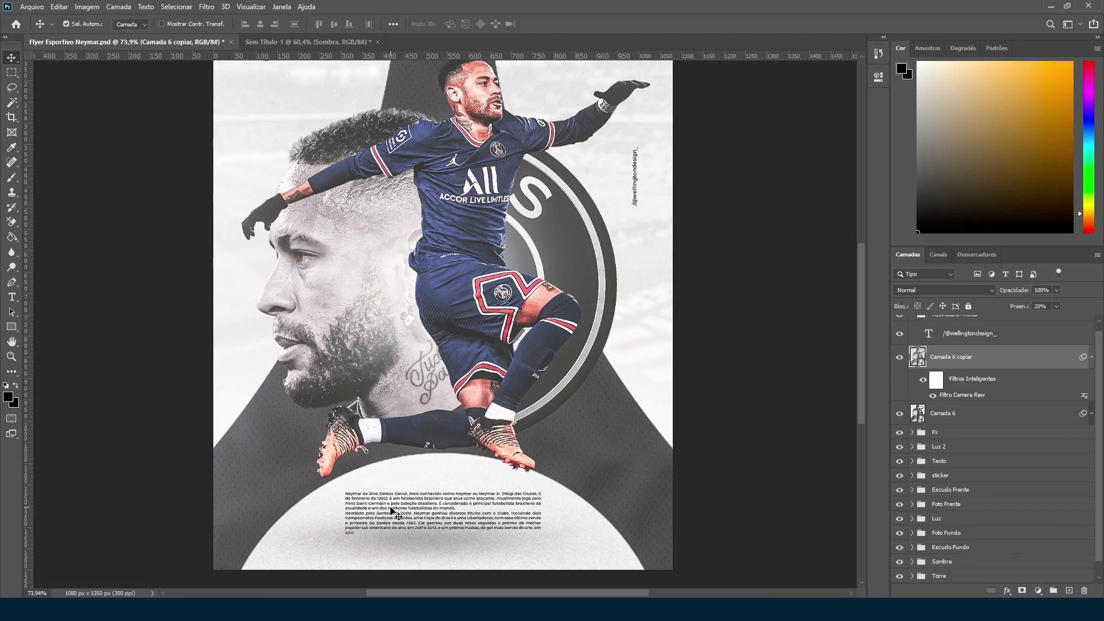
{"action": "scroll", "coordinate": [964, 444], "scroll_direction": "down", "scroll_amount": 1}
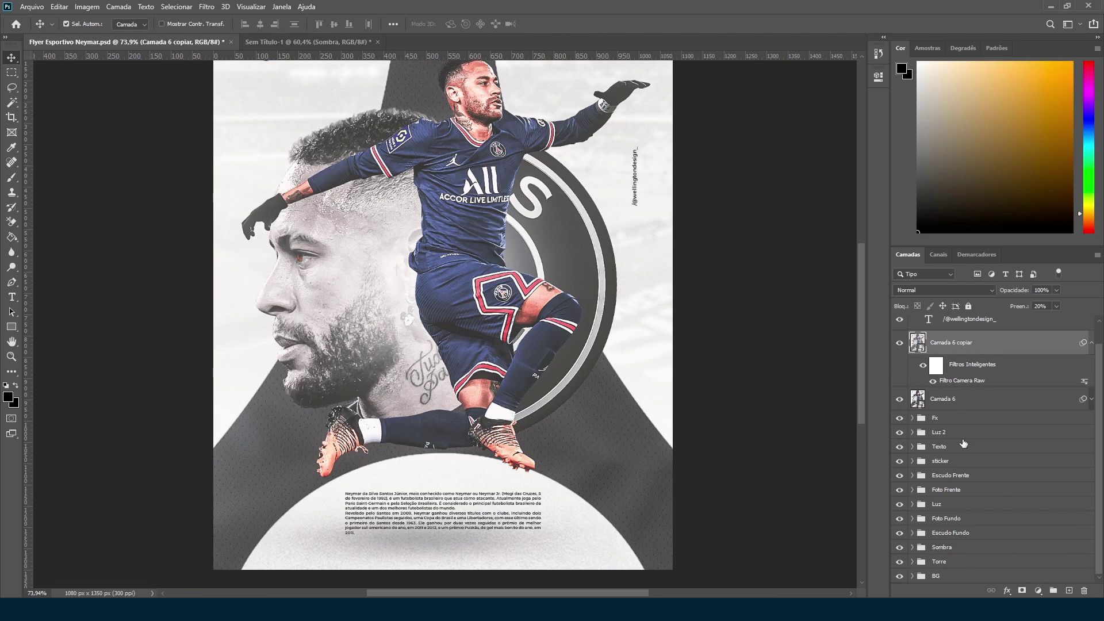
{"action": "left_click_drag", "start_coordinate": [951, 449], "coordinate": [437, 508]}
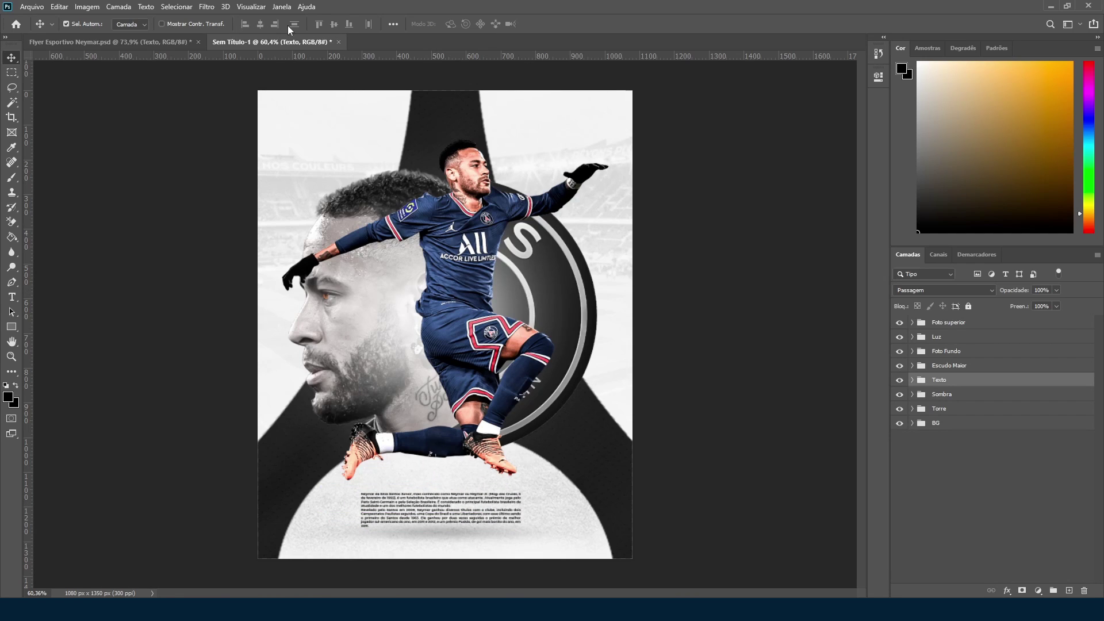
Step: Set alignment relative to the canvas (Tela) and centre the Texto group horizontally
{"action": "left_click", "coordinate": [394, 23]}
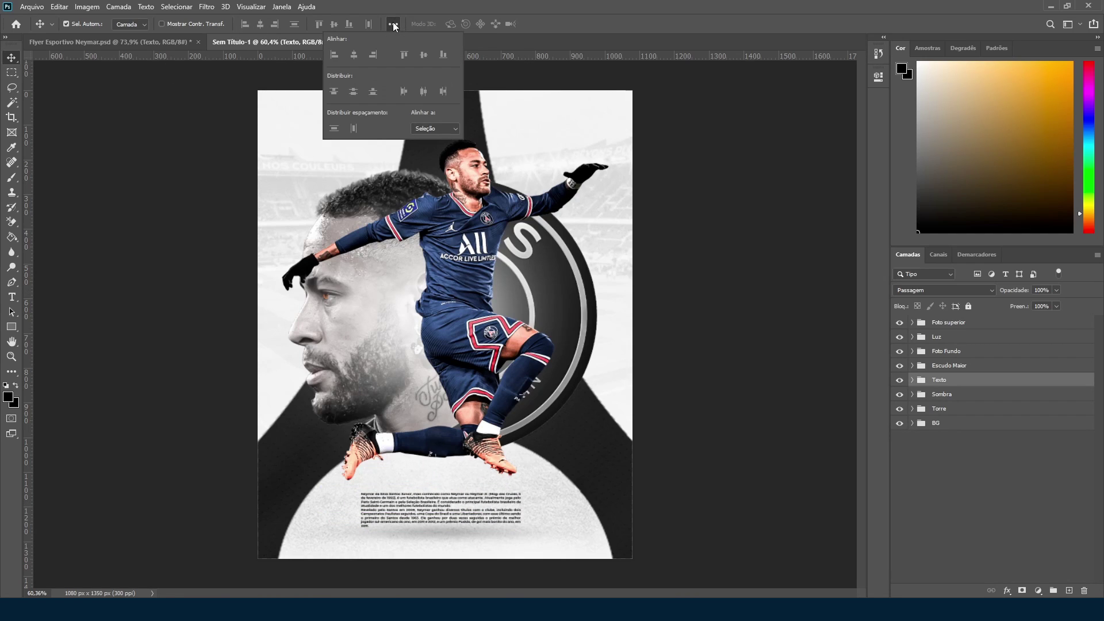
{"action": "left_click", "coordinate": [423, 146]}
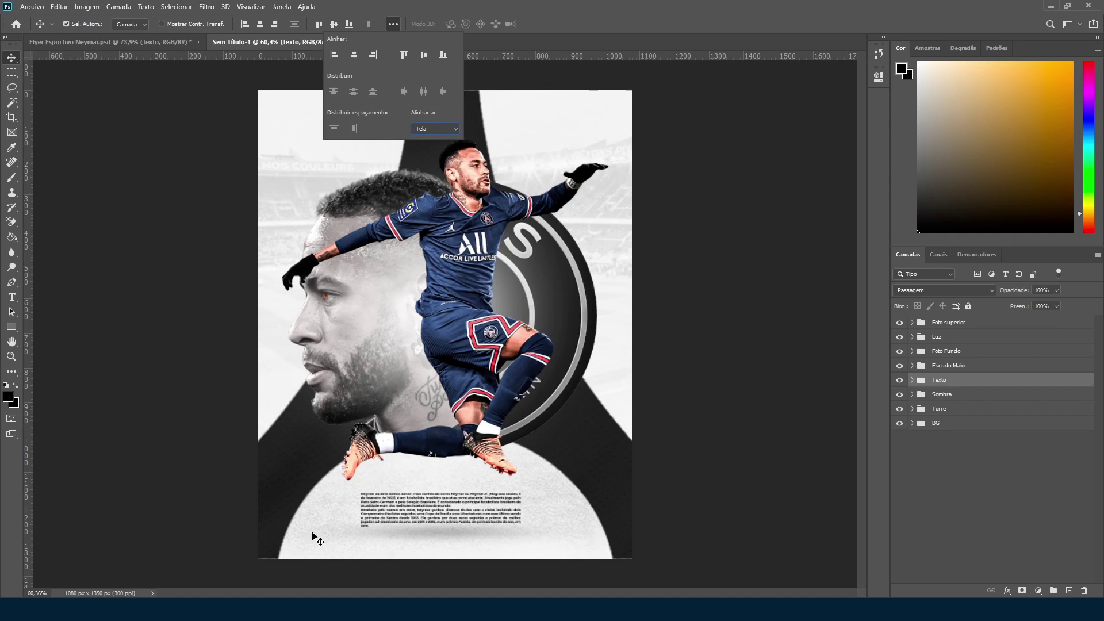
{"action": "left_click", "coordinate": [396, 25]}
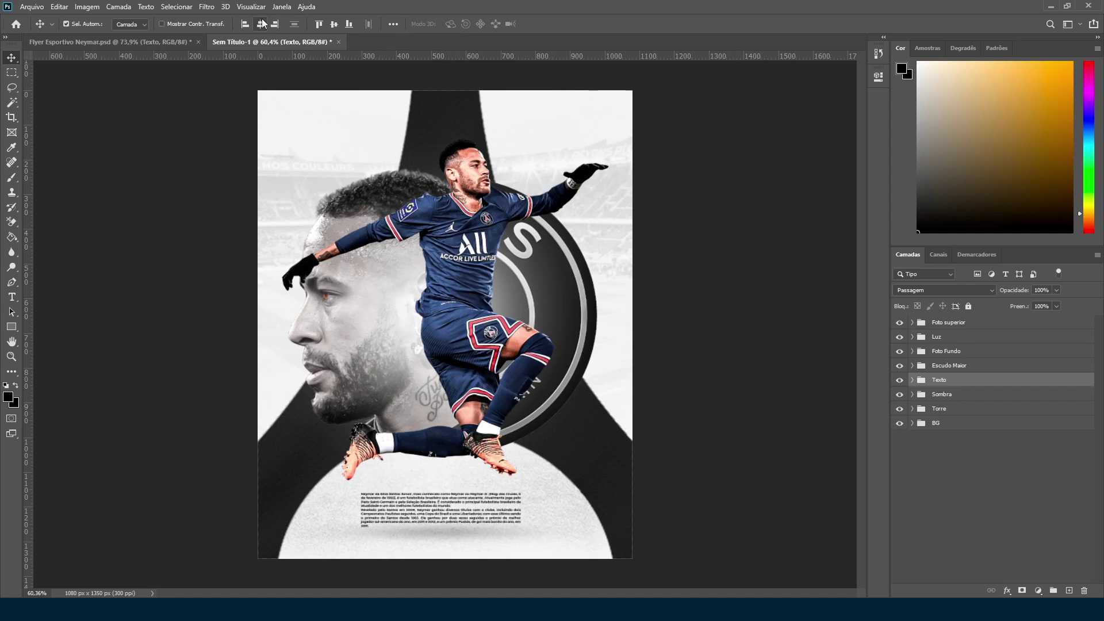
{"action": "left_click", "coordinate": [260, 25]}
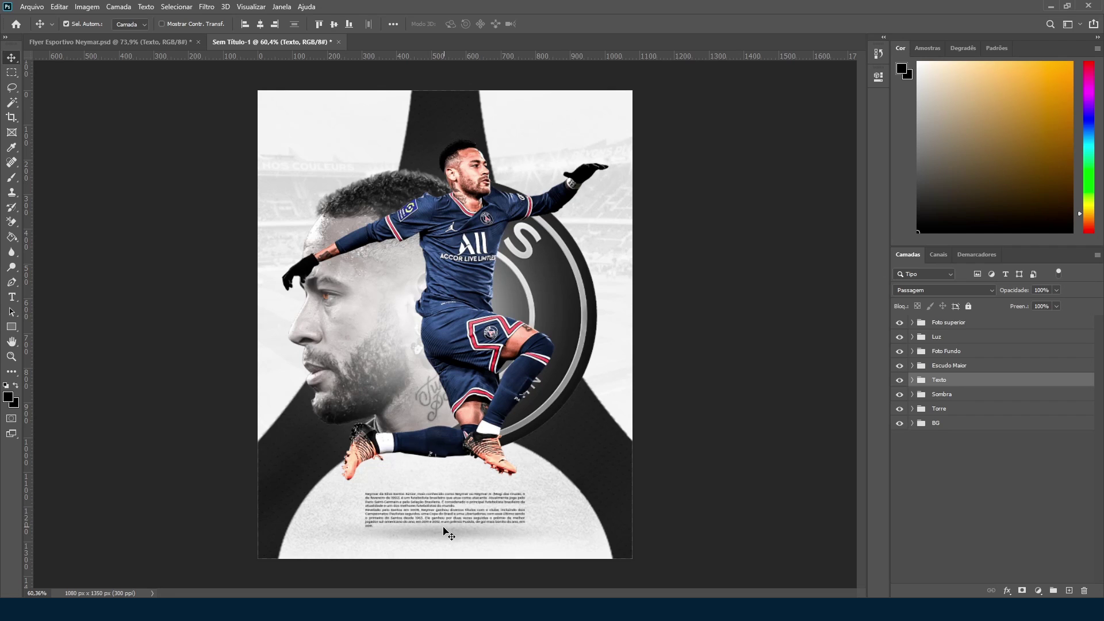
Step: Try moving the biography paragraph lower, towards the flyer's bottom edge
{"action": "scroll", "coordinate": [452, 523], "scroll_direction": "up", "scroll_amount": 3}
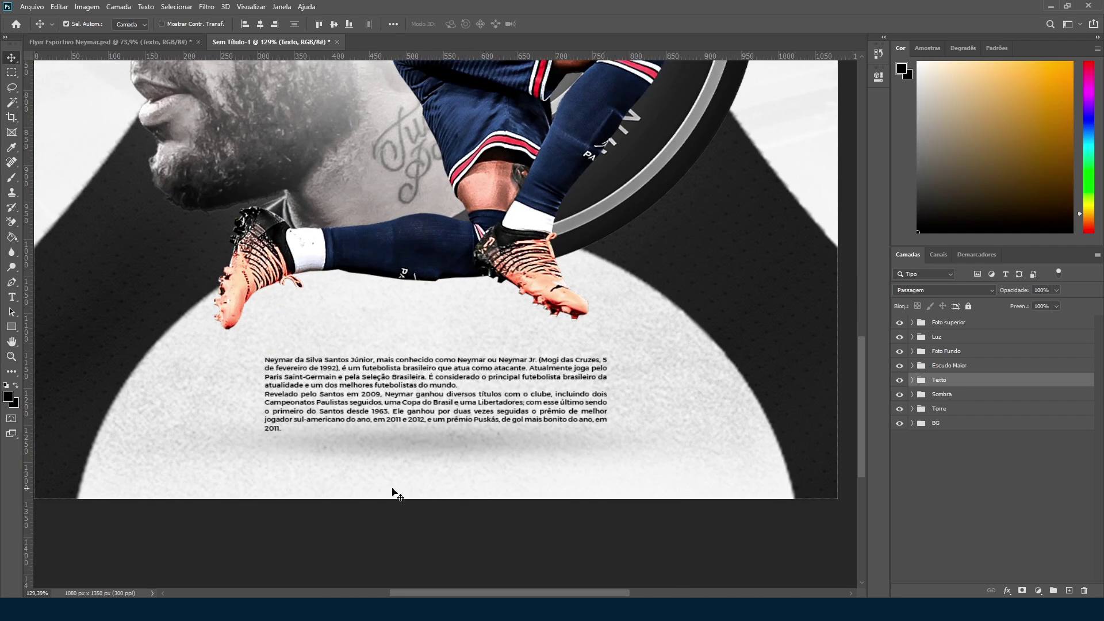
{"action": "scroll", "coordinate": [414, 493], "scroll_direction": "up", "scroll_amount": 3}
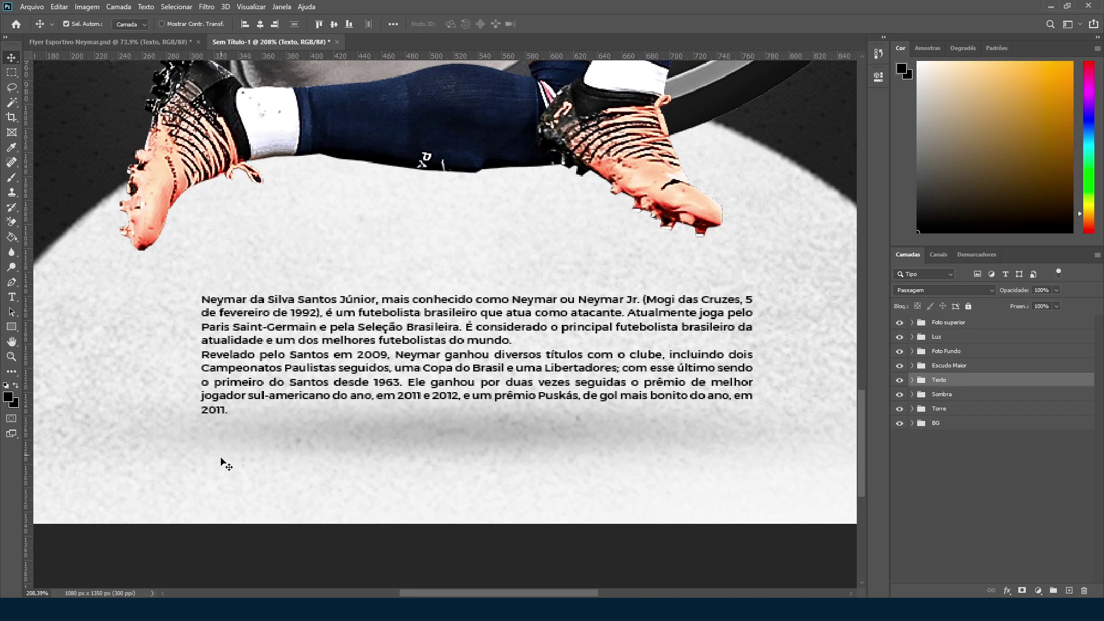
{"action": "scroll", "coordinate": [218, 451], "scroll_direction": "down", "scroll_amount": 4}
{"action": "scroll", "coordinate": [218, 450], "scroll_direction": "up", "scroll_amount": 4}
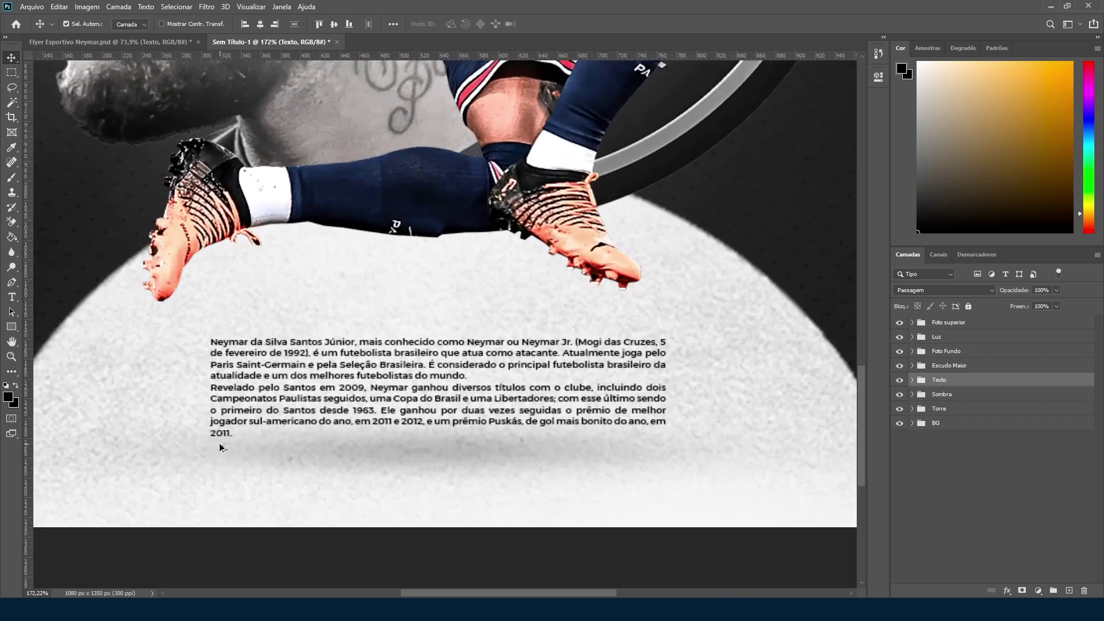
{"action": "left_click_drag", "start_coordinate": [308, 405], "coordinate": [300, 488]}
{"action": "scroll", "coordinate": [348, 485], "scroll_direction": "down", "scroll_amount": 5}
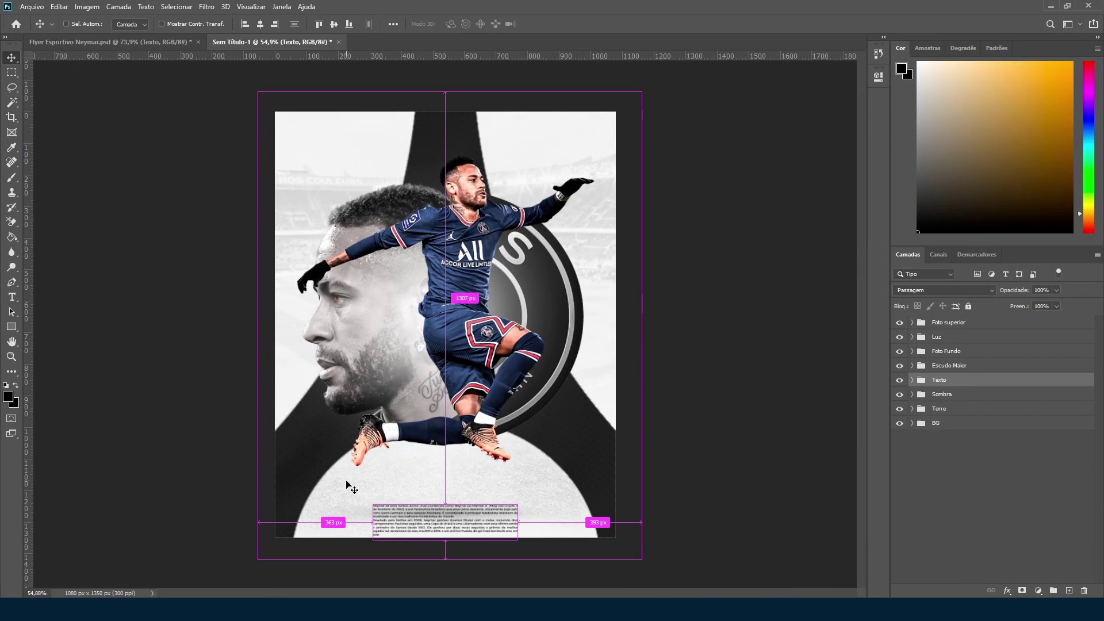
{"action": "scroll", "coordinate": [394, 525], "scroll_direction": "up", "scroll_amount": 1}
{"action": "scroll", "coordinate": [388, 529], "scroll_direction": "down", "scroll_amount": 1}
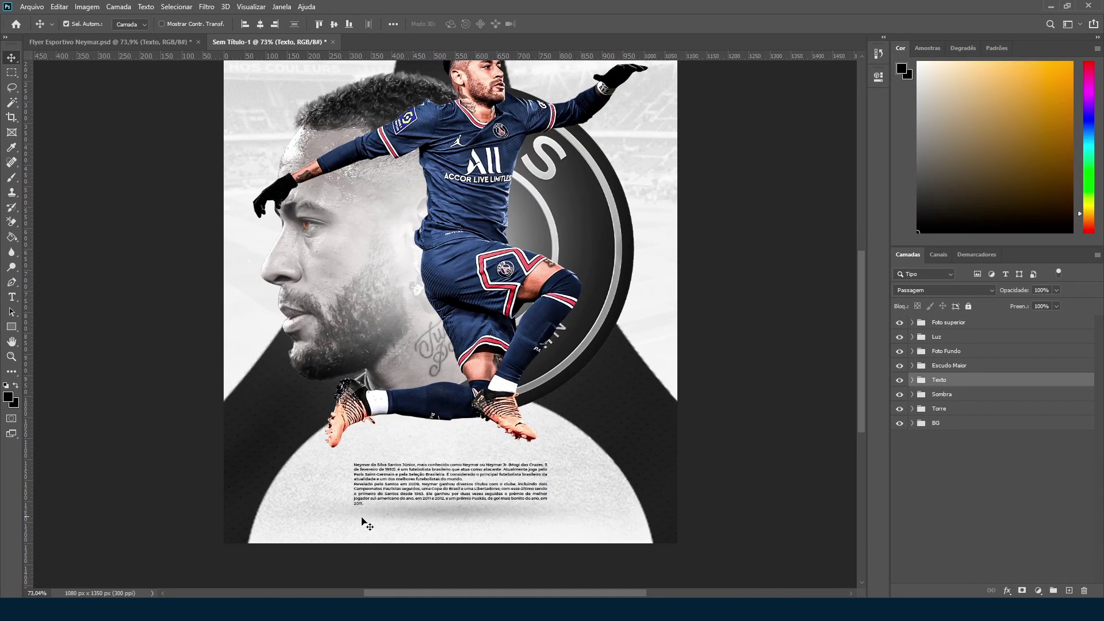
Step: Try out a paragraph text box across the player's shirt and inspect its paragraph alignment options
{"action": "scroll", "coordinate": [575, 322], "scroll_direction": "down", "scroll_amount": 3}
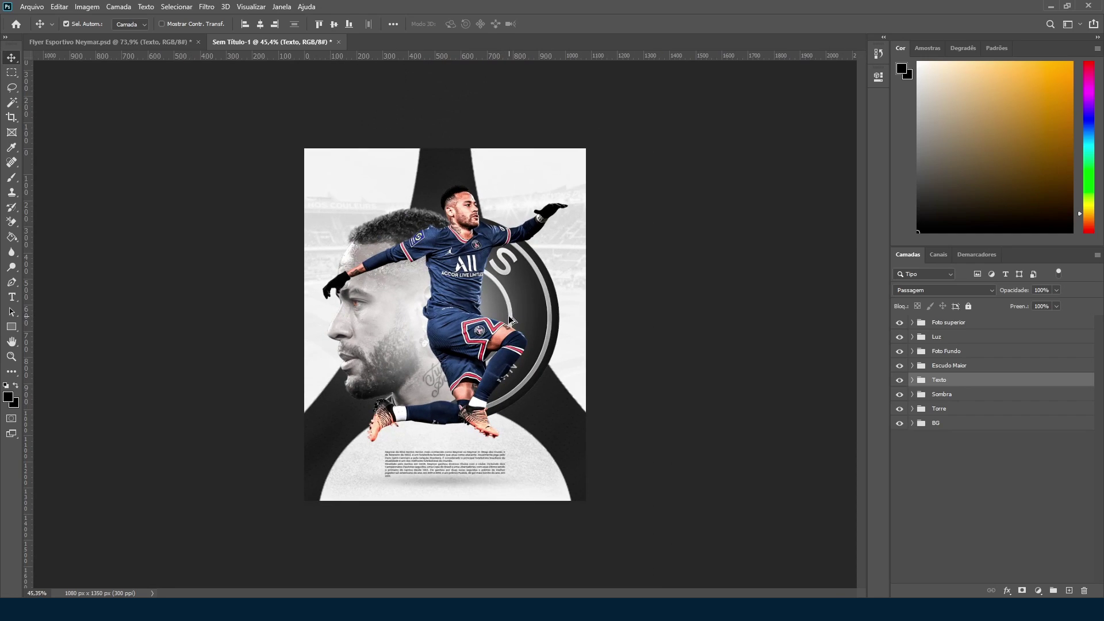
{"action": "scroll", "coordinate": [478, 414], "scroll_direction": "up", "scroll_amount": 3}
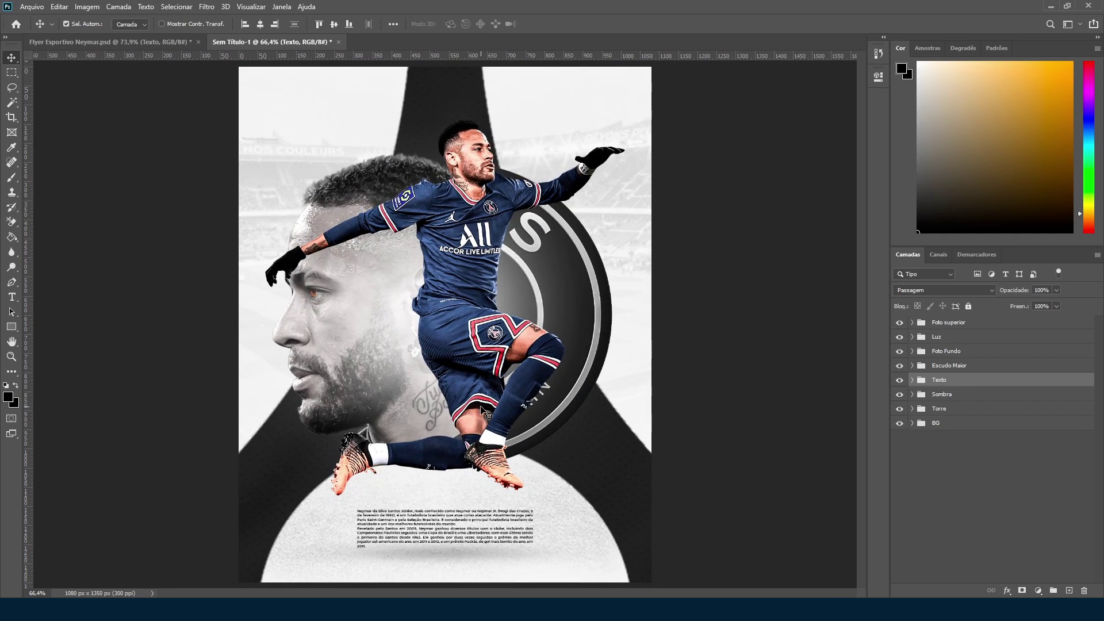
{"action": "left_click", "coordinate": [912, 380]}
{"action": "left_click", "coordinate": [949, 397]}
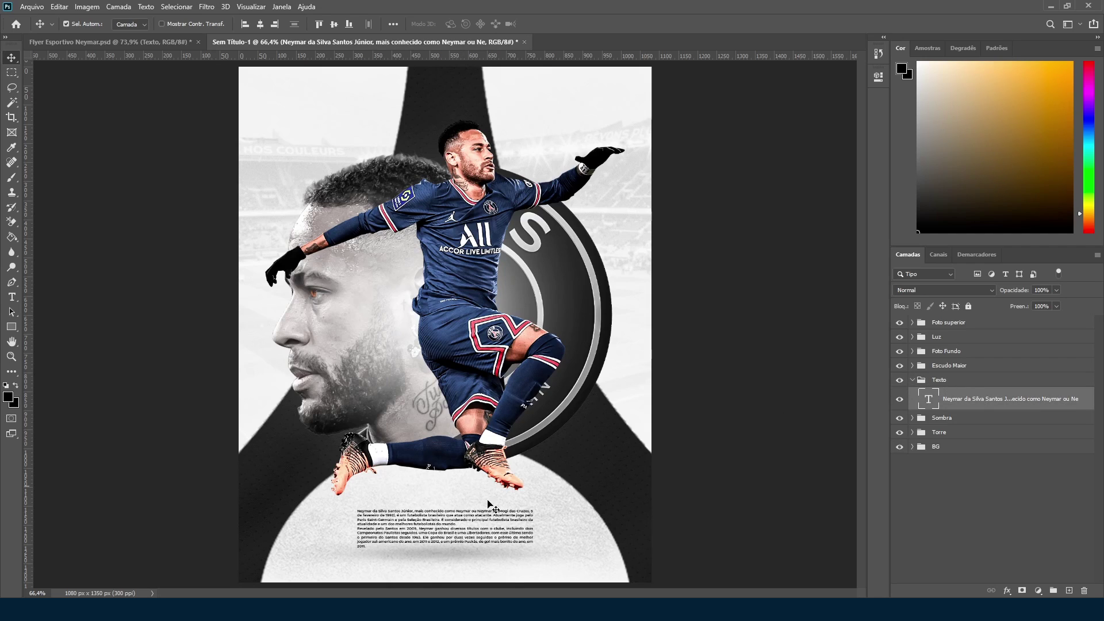
{"action": "left_click", "coordinate": [12, 297]}
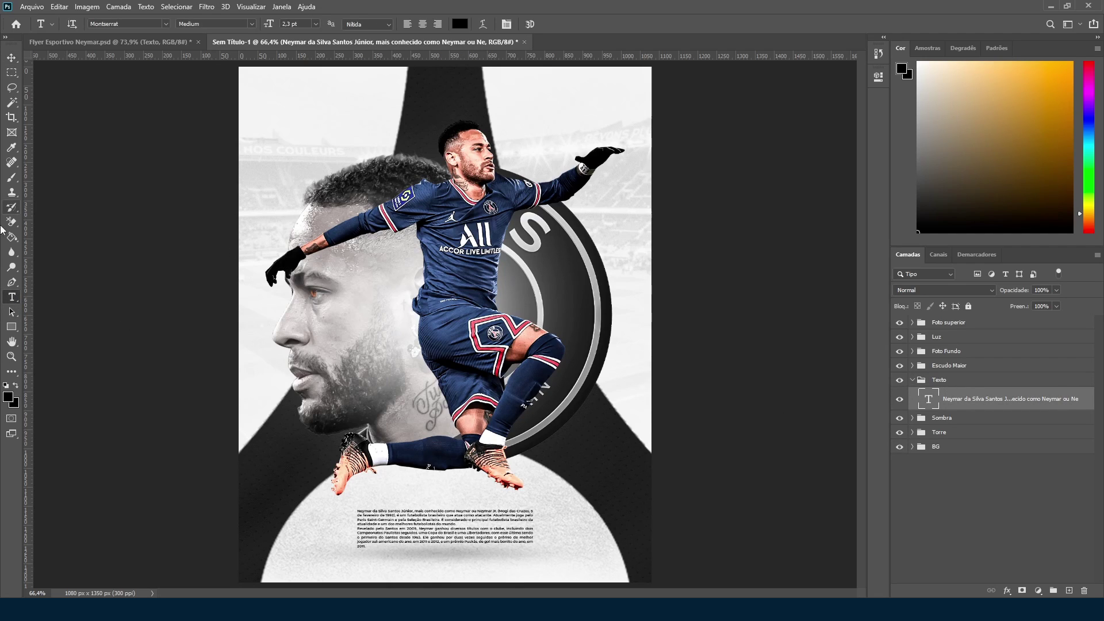
{"action": "left_click_drag", "start_coordinate": [357, 259], "coordinate": [630, 357]}
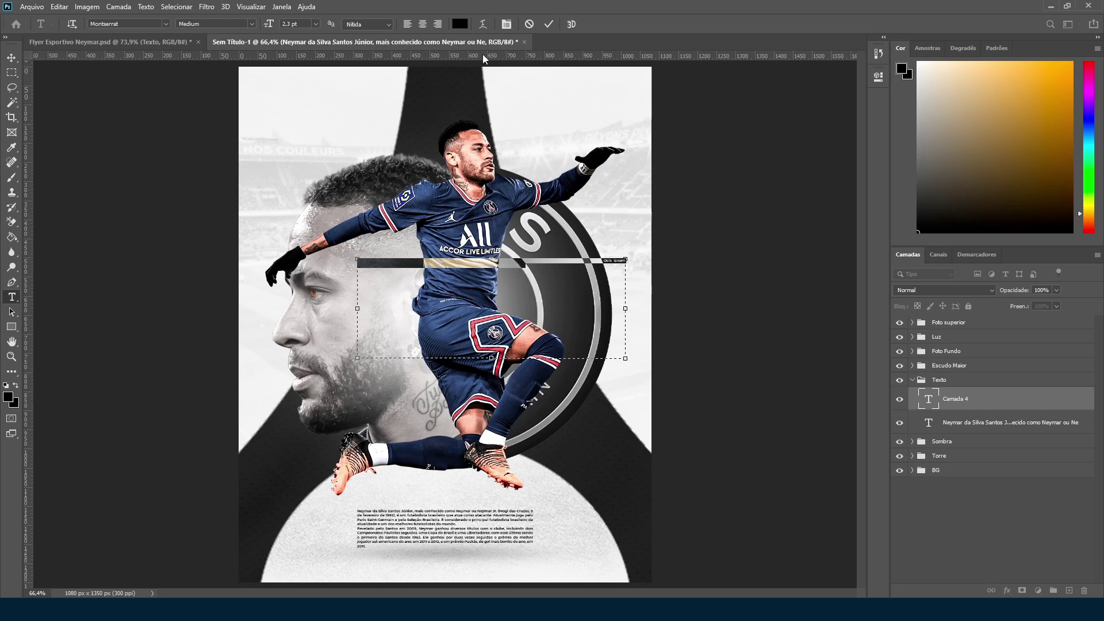
{"action": "left_click", "coordinate": [878, 82]}
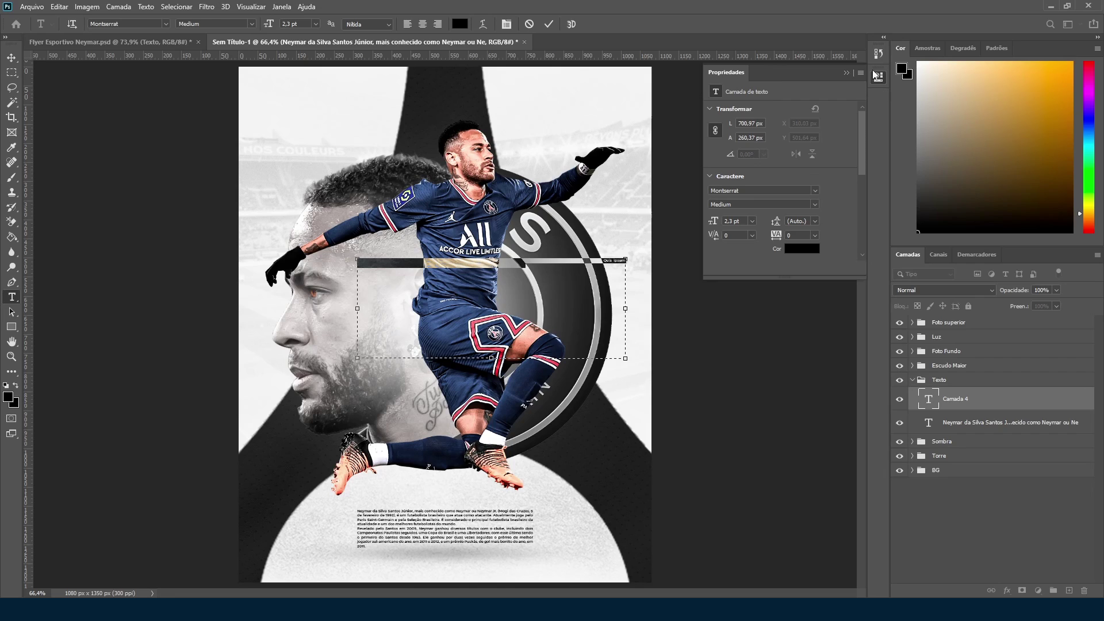
{"action": "left_click_drag", "start_coordinate": [860, 118], "coordinate": [863, 190]}
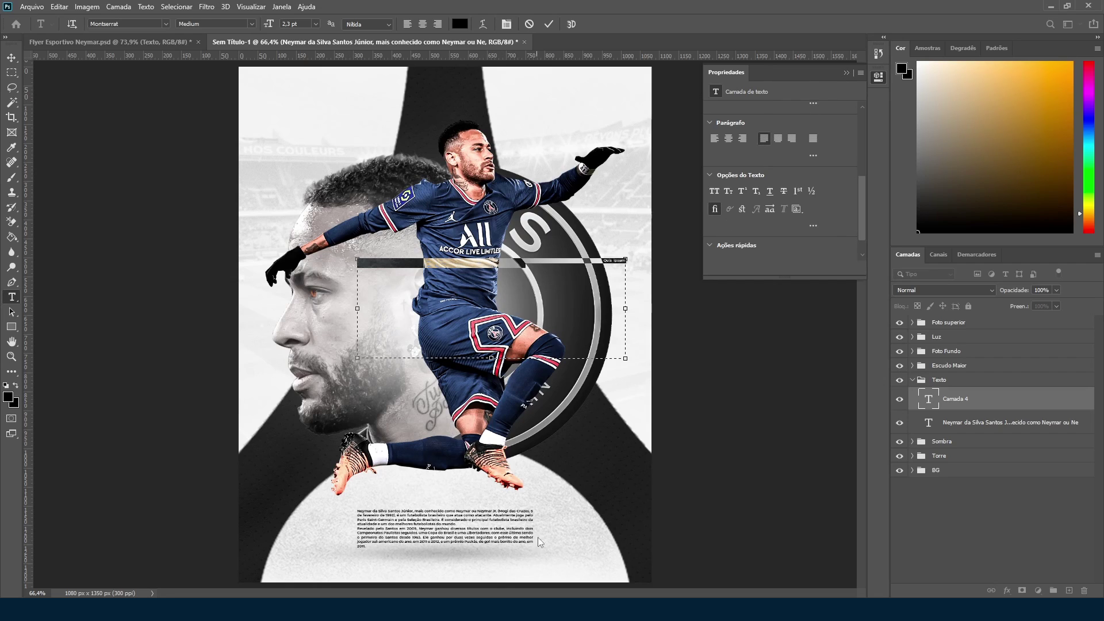
{"action": "left_click", "coordinate": [845, 73]}
Step: Delete the placeholder Lorem ipsum text layer and collapse the Texto group
{"action": "left_click", "coordinate": [12, 57]}
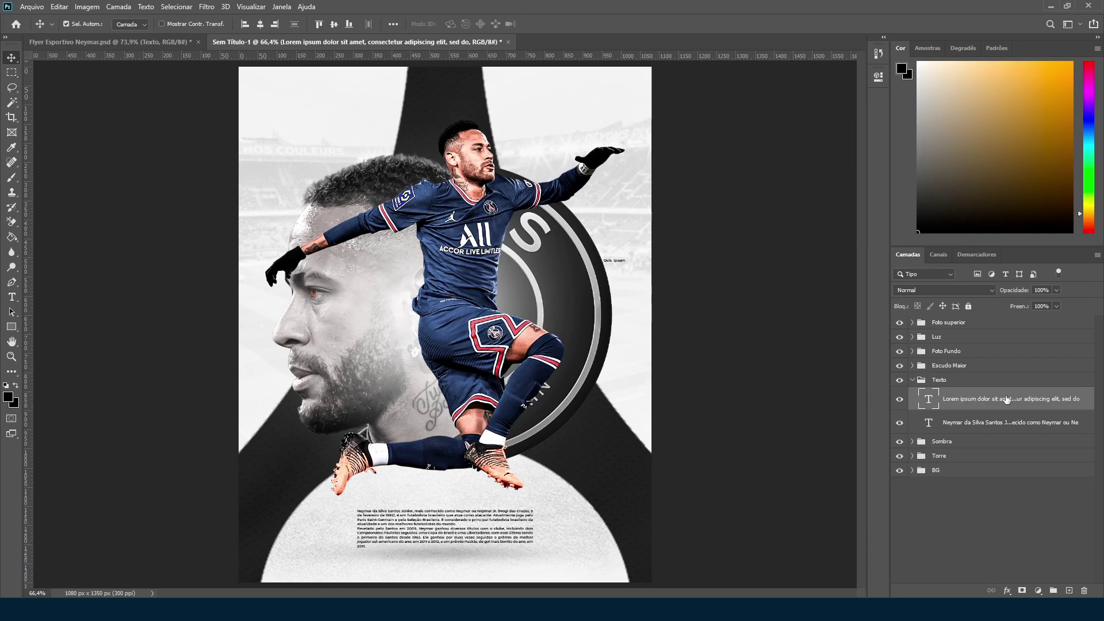
{"action": "key", "text": "Delete"}
{"action": "left_click", "coordinate": [913, 381]}
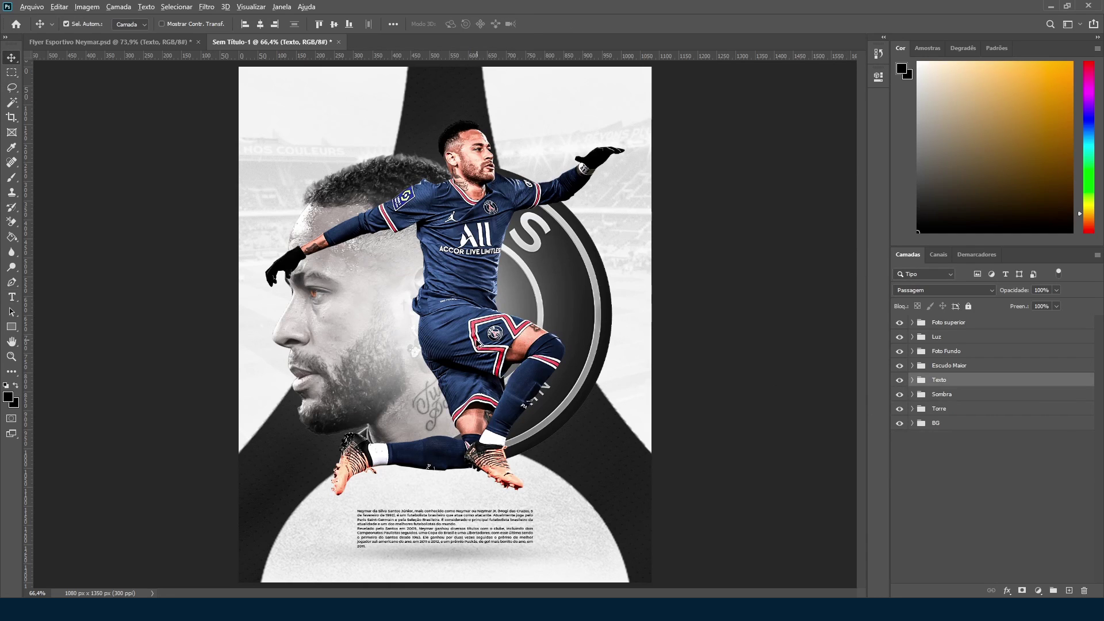
Step: Compare the new flyer with Flyer Esportivo Neymar.psd, checking the row of logos above the portrait
{"action": "scroll", "coordinate": [447, 331], "scroll_direction": "down", "scroll_amount": 2}
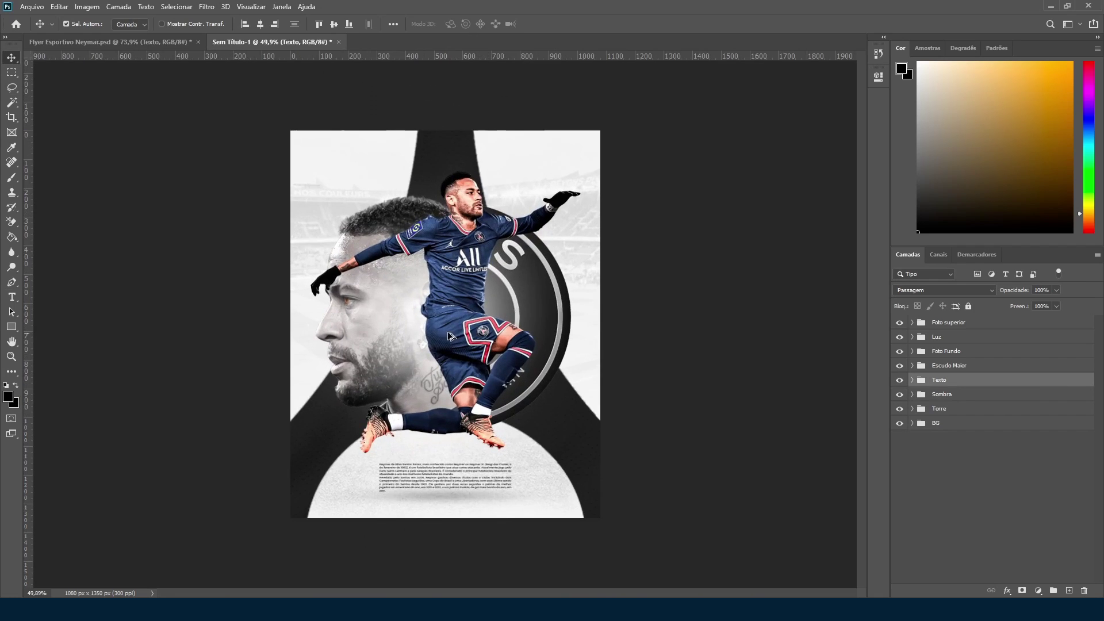
{"action": "left_click", "coordinate": [133, 40]}
{"action": "scroll", "coordinate": [278, 167], "scroll_direction": "up", "scroll_amount": 5}
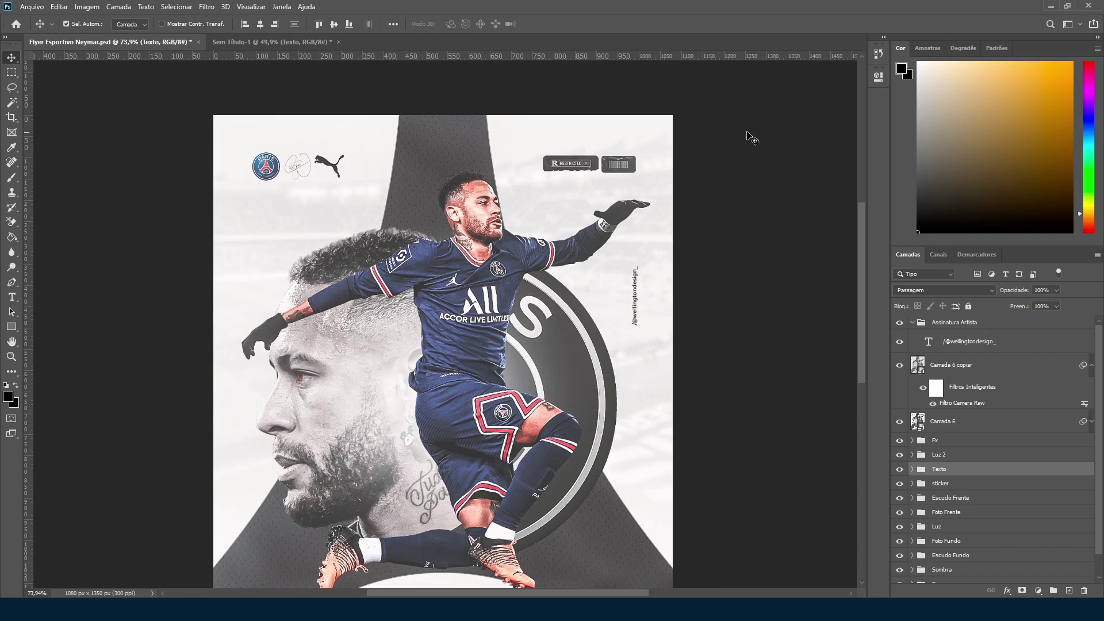
{"action": "scroll", "coordinate": [232, 169], "scroll_direction": "down", "scroll_amount": 1}
{"action": "scroll", "coordinate": [400, 213], "scroll_direction": "down", "scroll_amount": 2, "text": "alt"}
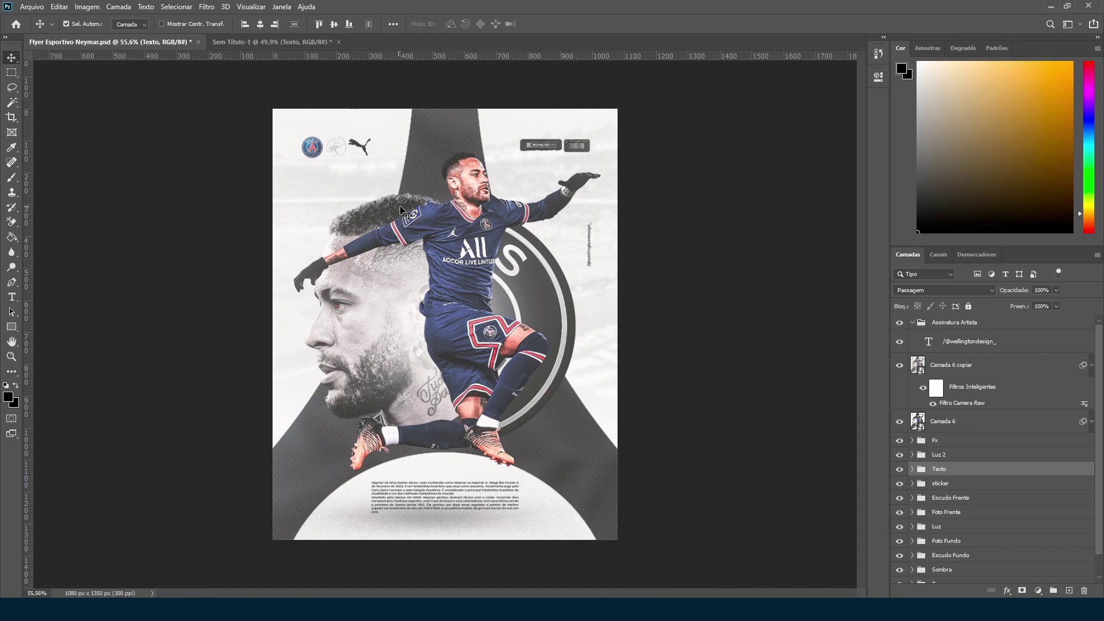
{"action": "left_click", "coordinate": [262, 41]}
{"action": "scroll", "coordinate": [380, 219], "scroll_direction": "up", "scroll_amount": 1, "text": "alt"}
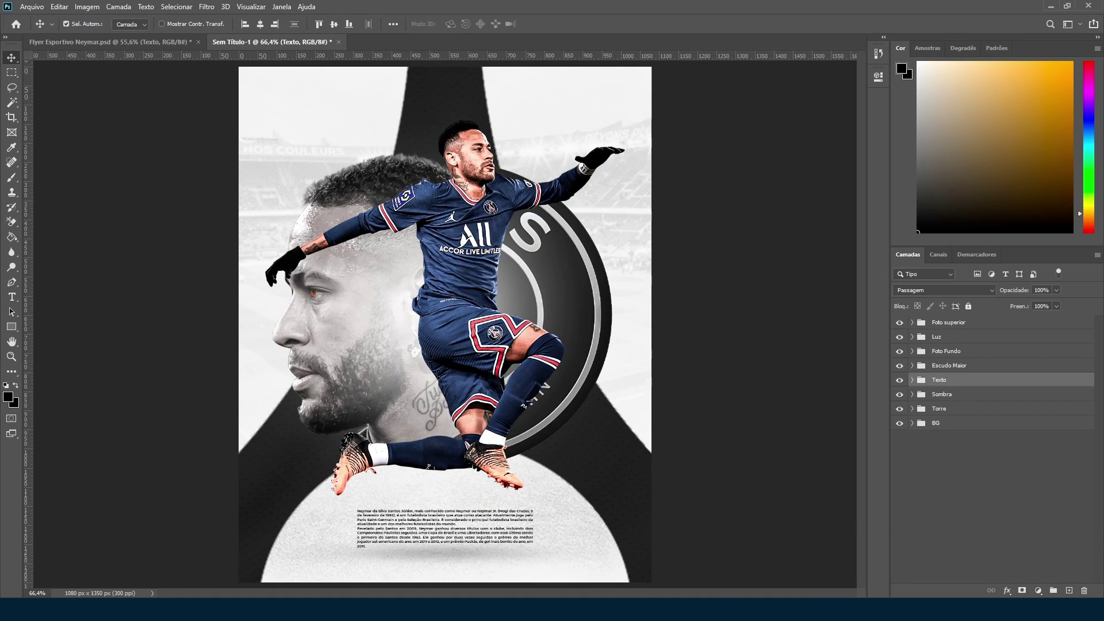
Step: Place the PSG crest image R as the topmost layer and scale it down into the flyer's upper-left corner
{"action": "key", "text": "alt+Tab"}
{"action": "left_click_drag", "start_coordinate": [828, 345], "coordinate": [384, 133]}
{"action": "key", "text": "Return"}
{"action": "left_click_drag", "start_coordinate": [958, 395], "coordinate": [957, 319]}
{"action": "key", "text": "ctrl+t"}
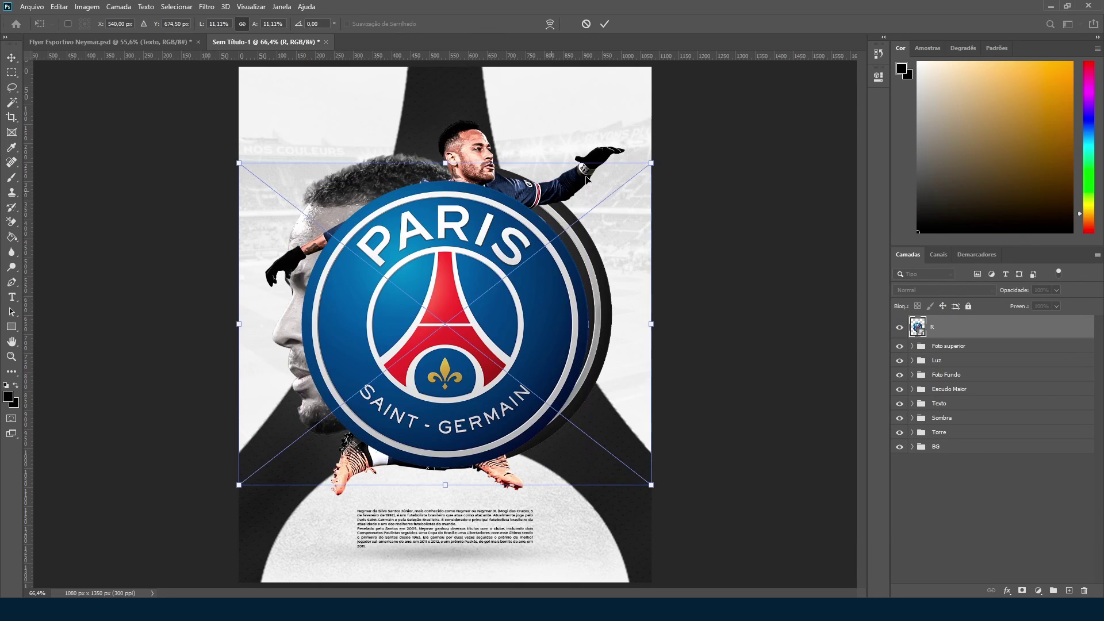
{"action": "left_click_drag", "start_coordinate": [649, 163], "coordinate": [282, 103]}
{"action": "key", "text": "Return"}
Step: Place the Assinatura_de_Neymar image, scale it down to about logo size and set it just right of the crest
{"action": "key", "text": "alt+Tab"}
{"action": "left_click_drag", "start_coordinate": [891, 250], "coordinate": [348, 115]}
{"action": "mouse_move", "coordinate": [659, 174]}
{"action": "left_mouse_down"}
{"action": "mouse_move", "coordinate": [517, 241]}
{"action": "mouse_move", "coordinate": [459, 295]}
{"action": "left_mouse_up"}
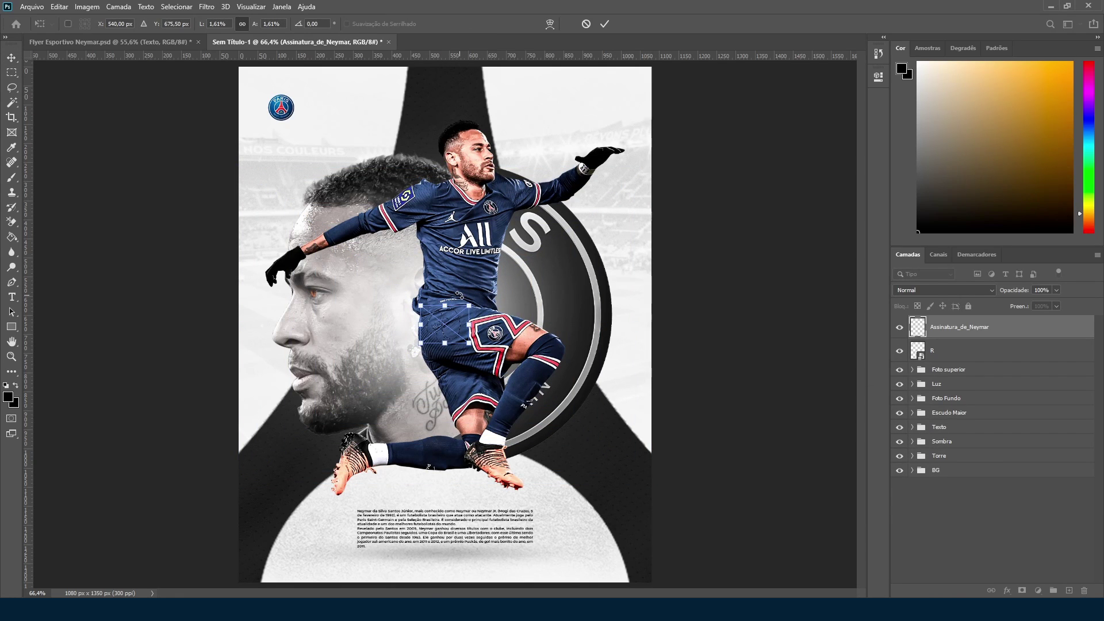
{"action": "key", "text": "Return"}
{"action": "mouse_move", "coordinate": [442, 335]}
{"action": "left_mouse_down"}
{"action": "mouse_move", "coordinate": [443, 282]}
{"action": "mouse_move", "coordinate": [329, 118]}
{"action": "mouse_move", "coordinate": [315, 118]}
{"action": "mouse_move", "coordinate": [339, 90]}
{"action": "mouse_move", "coordinate": [314, 112]}
{"action": "left_mouse_up"}
{"action": "key", "text": "ctrl+t"}
{"action": "key", "text": "Return"}
Step: Place the Puma logo from the Material da Aula folder and scale it down to the right of the signature
{"action": "key", "text": "alt+Tab"}
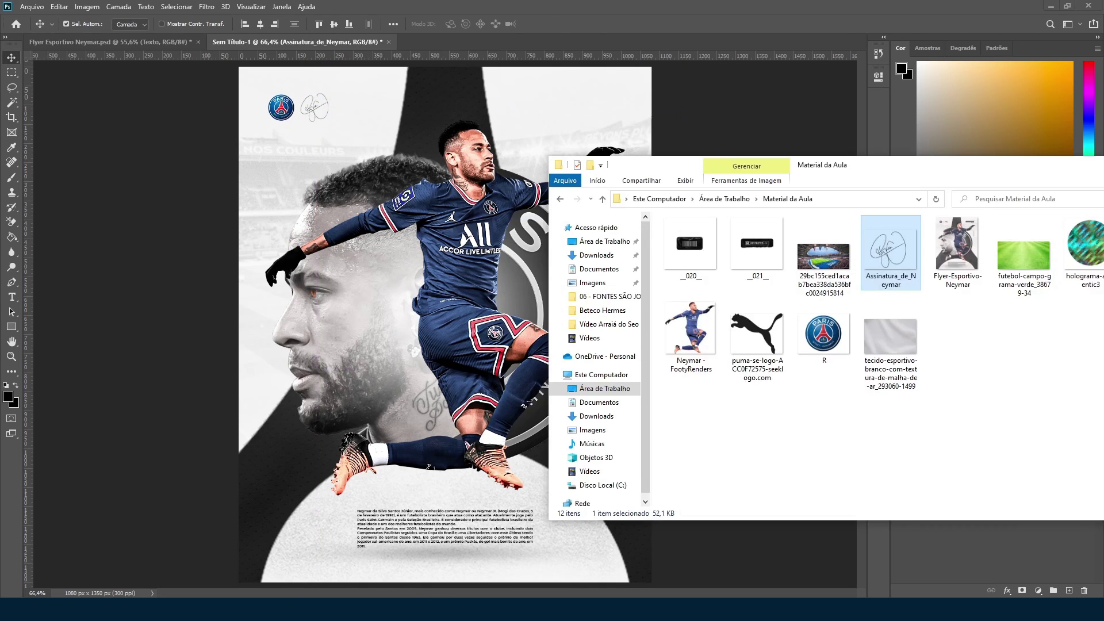
{"action": "left_click", "coordinate": [757, 333]}
{"action": "left_click_drag", "start_coordinate": [757, 333], "coordinate": [392, 187]}
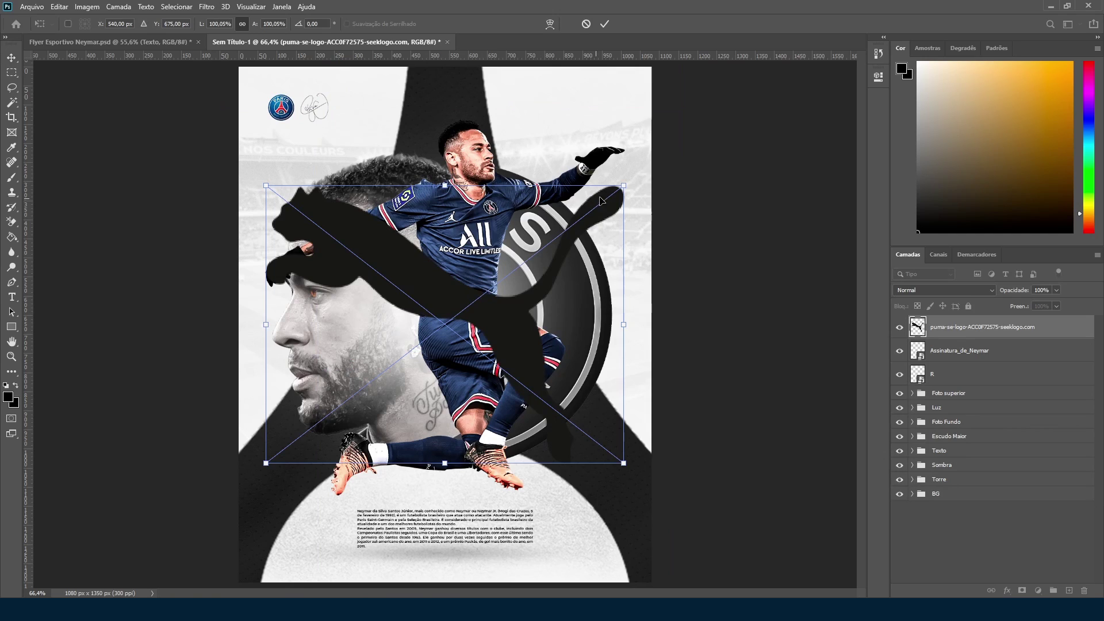
{"action": "mouse_move", "coordinate": [625, 183]}
{"action": "left_mouse_down"}
{"action": "mouse_move", "coordinate": [460, 311]}
{"action": "mouse_move", "coordinate": [403, 149]}
{"action": "mouse_move", "coordinate": [352, 110]}
{"action": "left_mouse_up"}
{"action": "key", "text": "Return"}
Step: Scale the Puma logo down slightly, and shift it together with the signature to even out the logo spacing
{"action": "scroll", "coordinate": [352, 110], "scroll_direction": "up", "scroll_amount": 5}
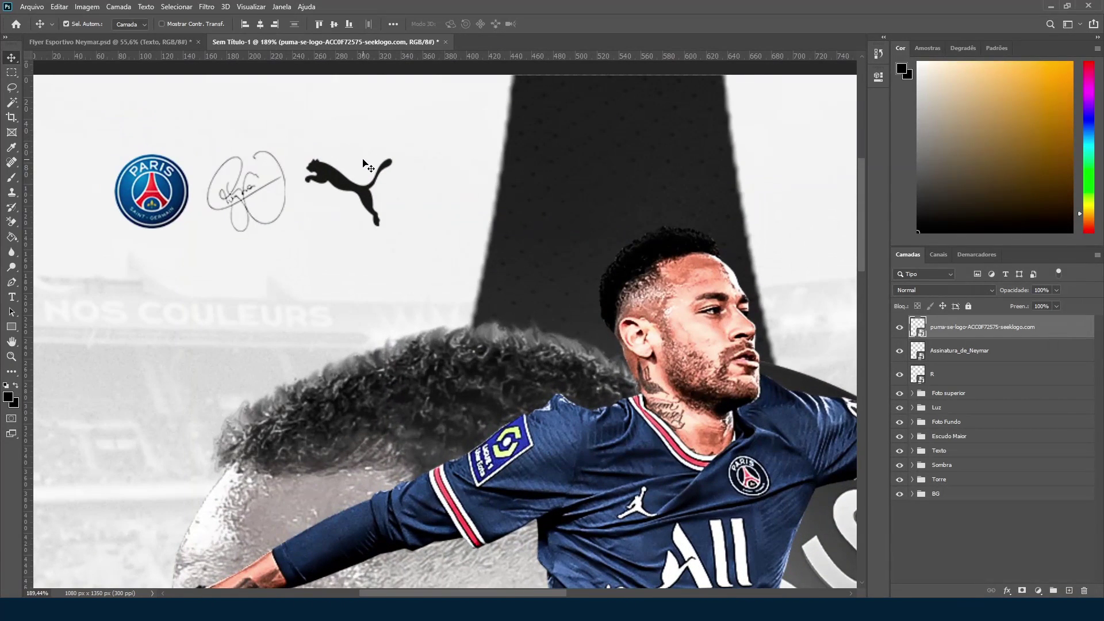
{"action": "key", "text": "ctrl+t"}
{"action": "left_click_drag", "start_coordinate": [394, 155], "coordinate": [391, 158]}
{"action": "key", "text": "Return"}
{"action": "left_click", "coordinate": [247, 195], "text": "ctrl+shift"}
{"action": "left_click_drag", "start_coordinate": [247, 195], "coordinate": [250, 197]}
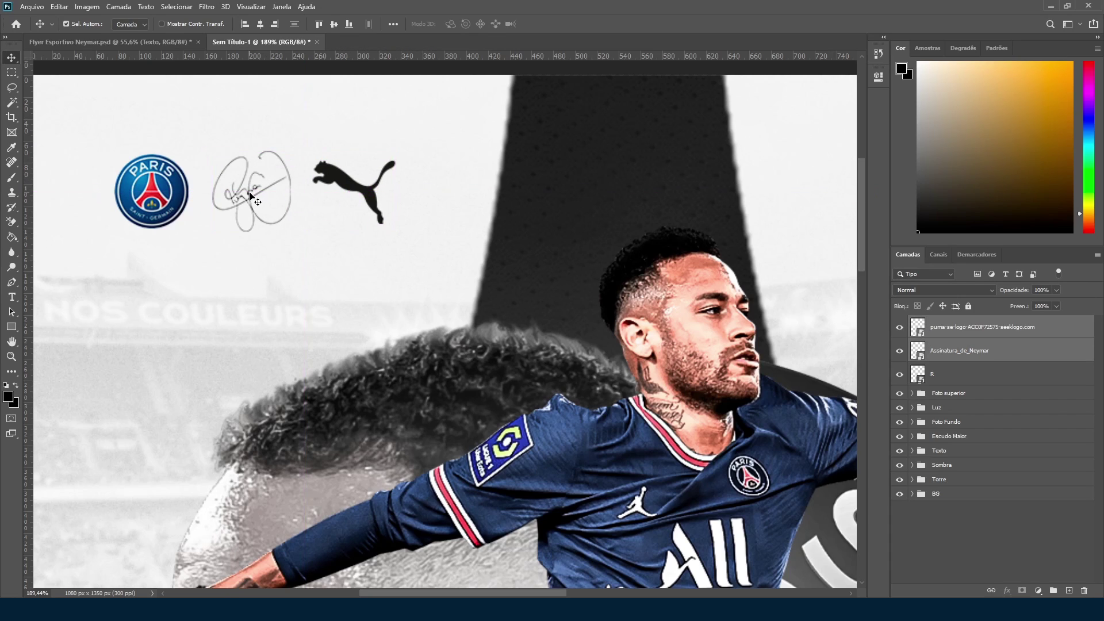
{"action": "key", "text": "Left"}
Step: Enlarge the small PSG crest (layer R) slightly to balance it with the signature and Puma logo
{"action": "scroll", "coordinate": [253, 190], "scroll_direction": "down", "scroll_amount": 5}
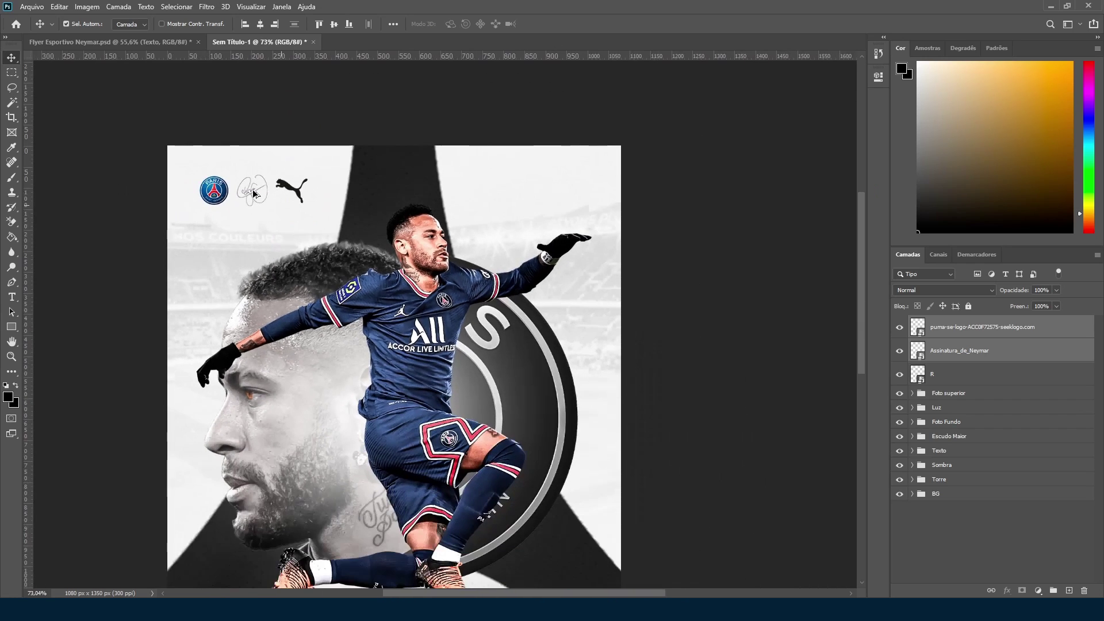
{"action": "scroll", "coordinate": [255, 187], "scroll_direction": "down", "scroll_amount": 1}
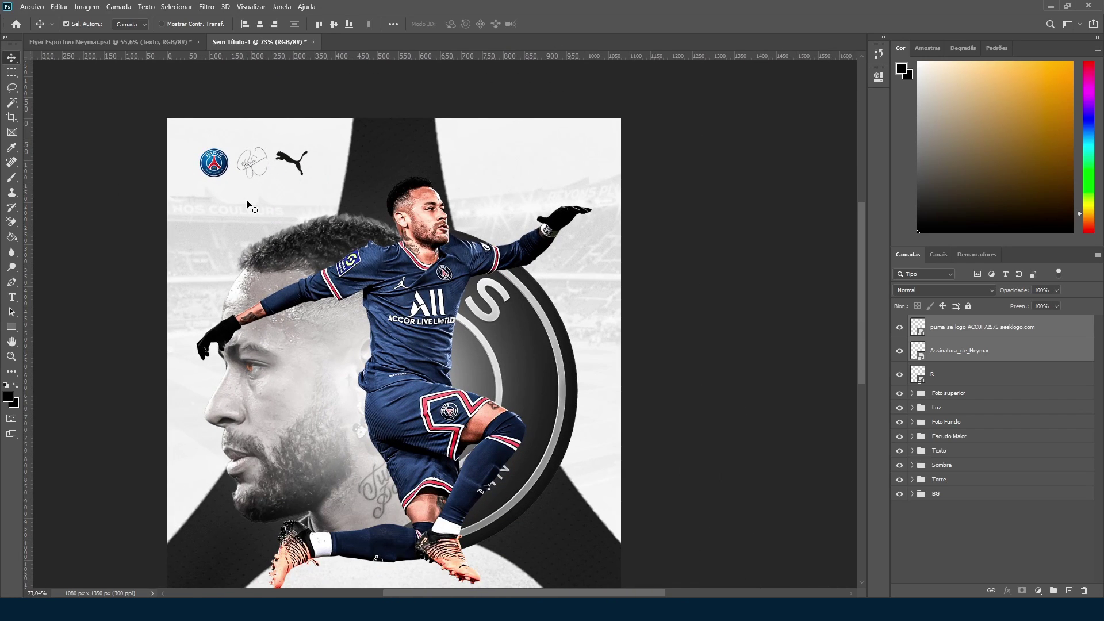
{"action": "scroll", "coordinate": [253, 201], "scroll_direction": "down", "scroll_amount": 2}
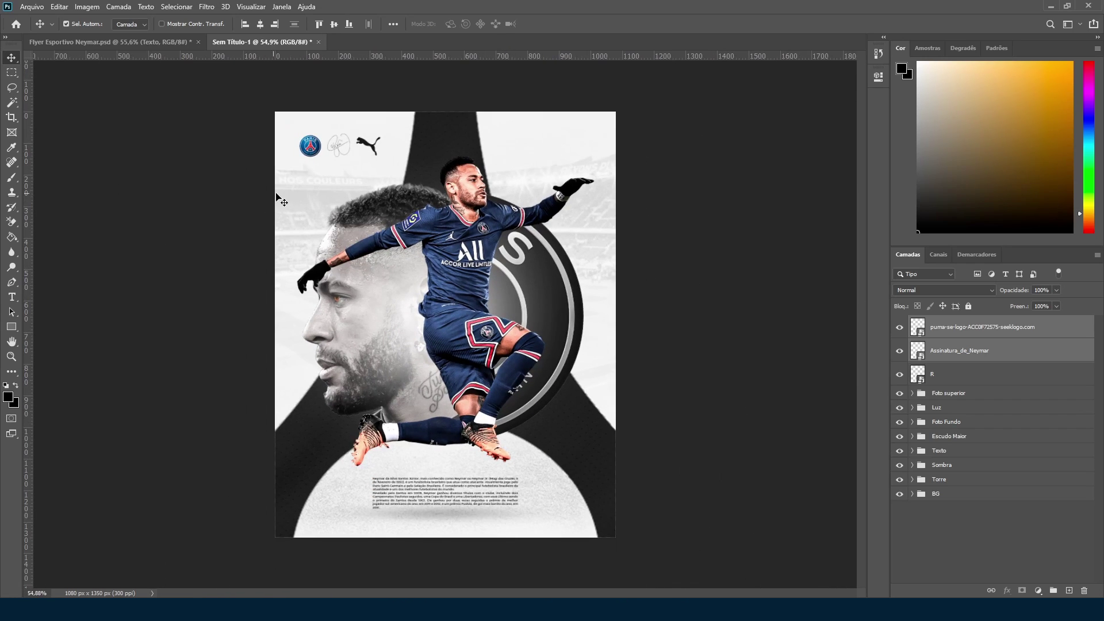
{"action": "left_click", "coordinate": [954, 375], "text": "shift"}
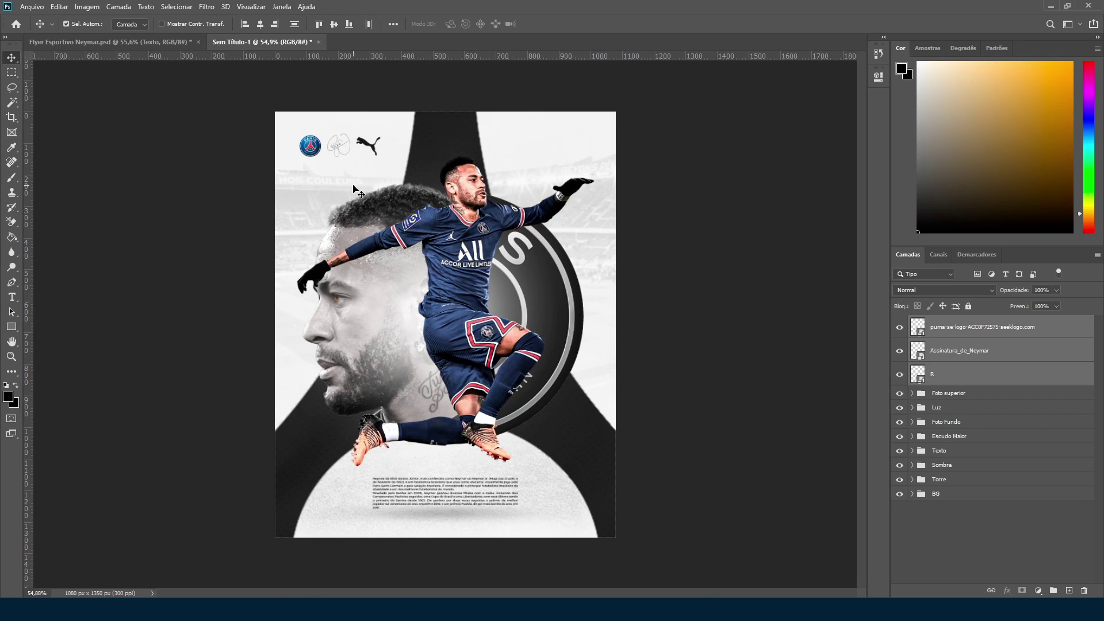
{"action": "scroll", "coordinate": [305, 134], "scroll_direction": "up", "scroll_amount": 1}
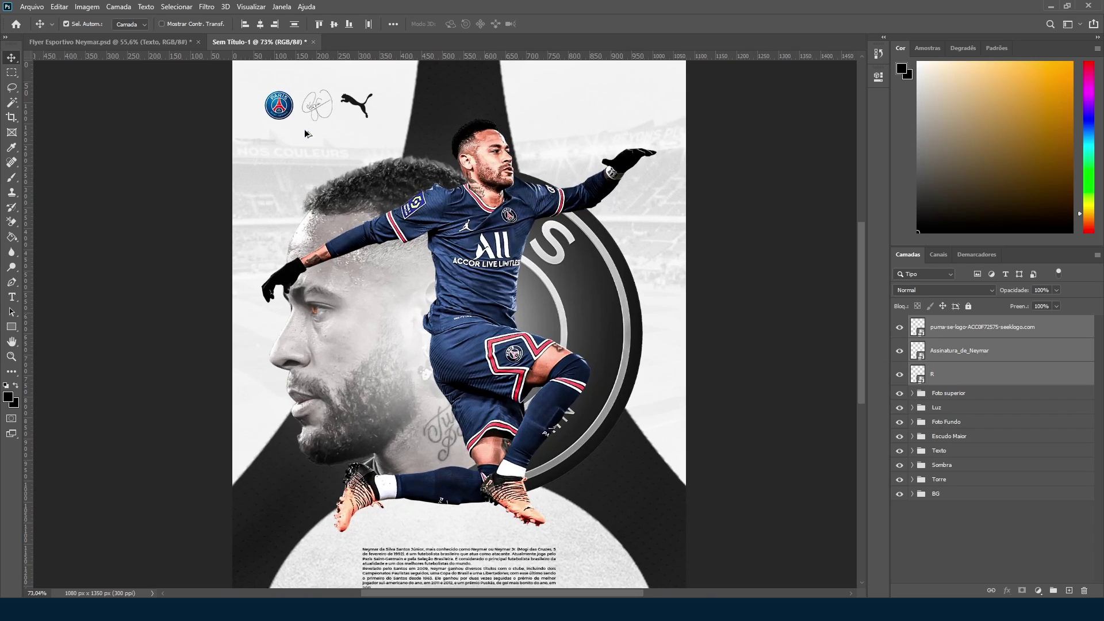
{"action": "left_click", "coordinate": [921, 360]}
{"action": "left_click", "coordinate": [940, 374]}
{"action": "scroll", "coordinate": [415, 108], "scroll_direction": "up", "scroll_amount": 2}
{"action": "scroll", "coordinate": [195, 160], "scroll_direction": "up", "scroll_amount": 3}
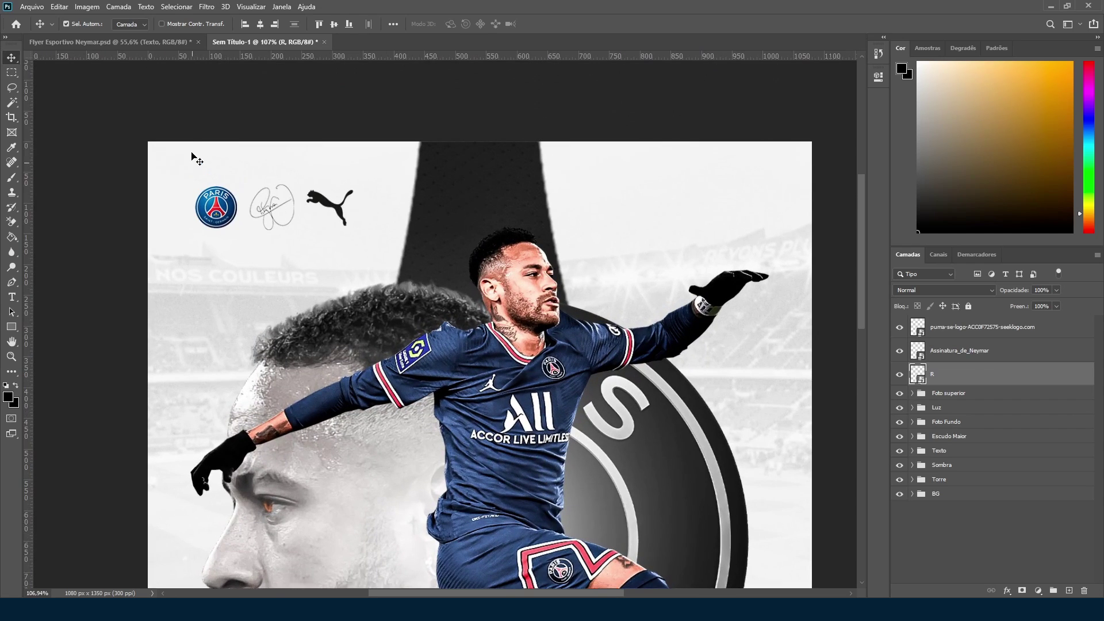
{"action": "scroll", "coordinate": [195, 160], "scroll_direction": "up", "scroll_amount": 5}
{"action": "key", "text": "ctrl+t"}
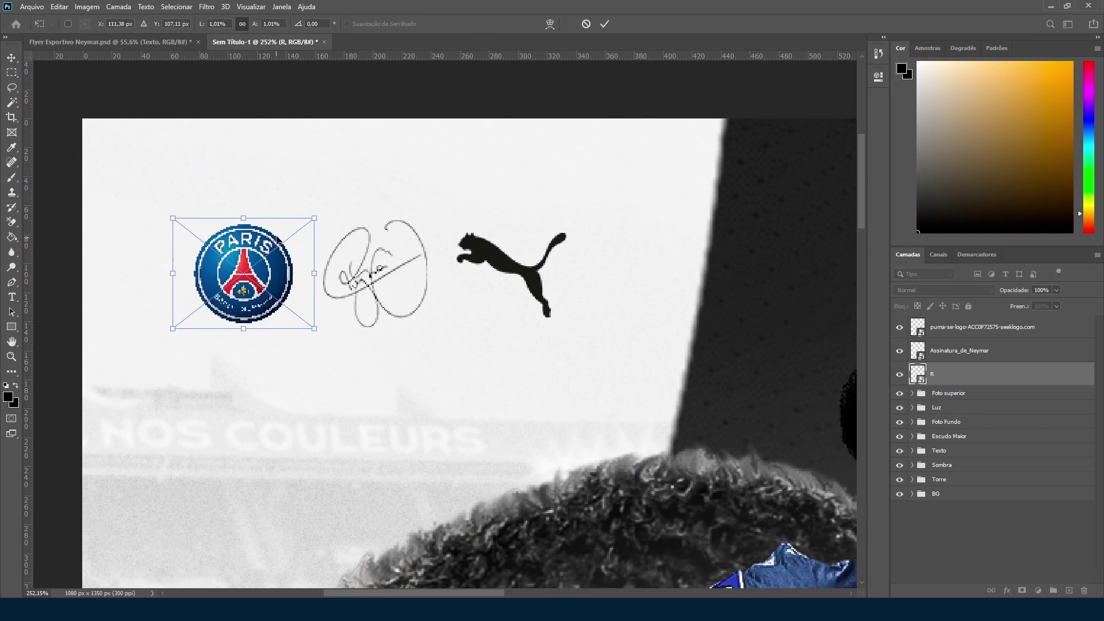
{"action": "left_click_drag", "start_coordinate": [314, 219], "coordinate": [319, 213]}
{"action": "left_click_drag", "start_coordinate": [275, 257], "coordinate": [274, 257]}
{"action": "key", "text": "Return"}
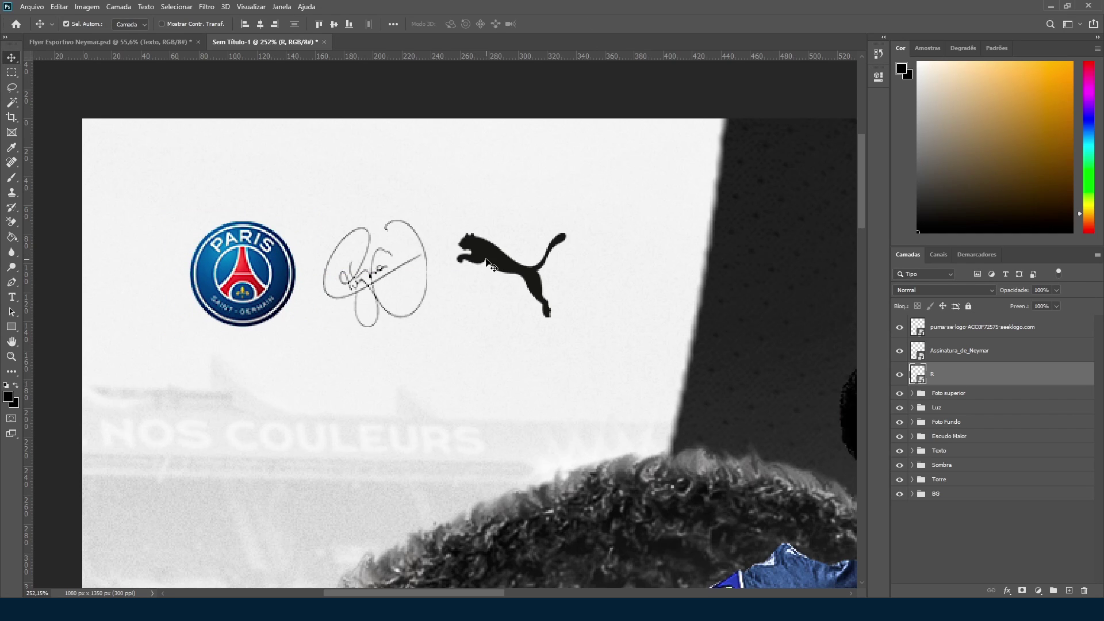
Step: Select the crest, signature and Puma logo layers together and scale the whole row down slightly
{"action": "scroll", "coordinate": [486, 266], "scroll_direction": "down", "scroll_amount": 10}
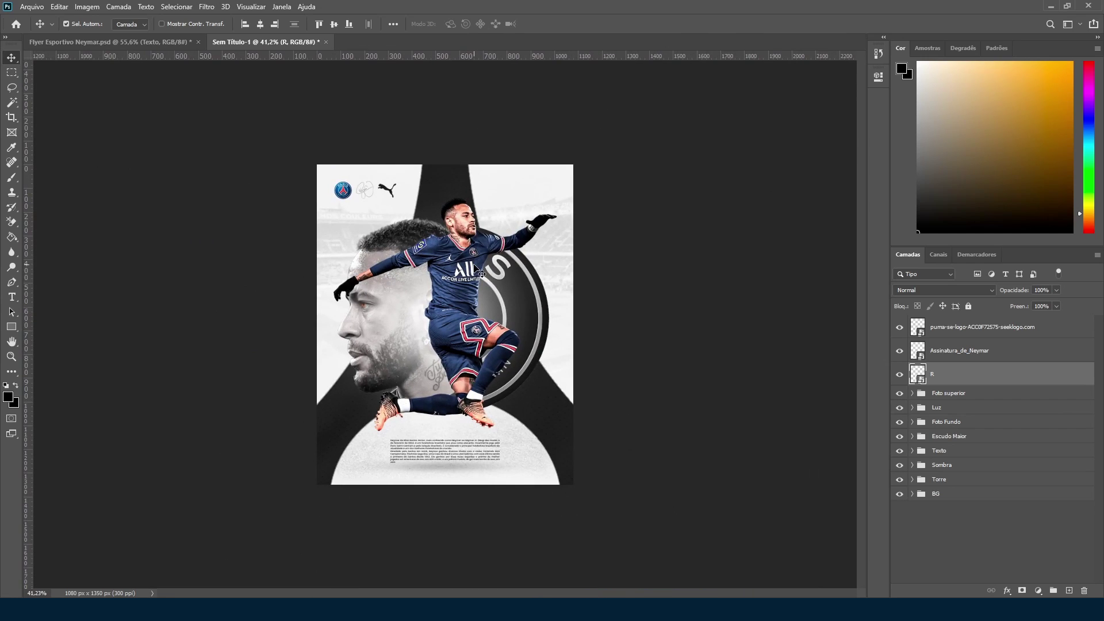
{"action": "scroll", "coordinate": [465, 253], "scroll_direction": "up", "scroll_amount": 3}
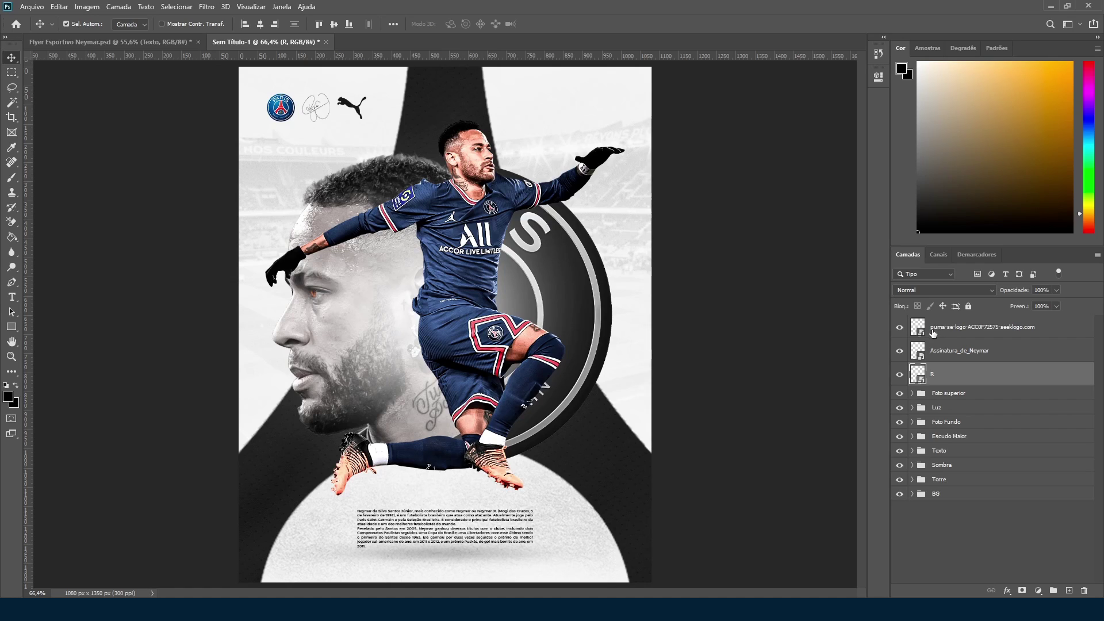
{"action": "left_click", "coordinate": [932, 334]}
{"action": "left_click", "coordinate": [948, 374]}
{"action": "scroll", "coordinate": [492, 265], "scroll_direction": "up", "scroll_amount": 2}
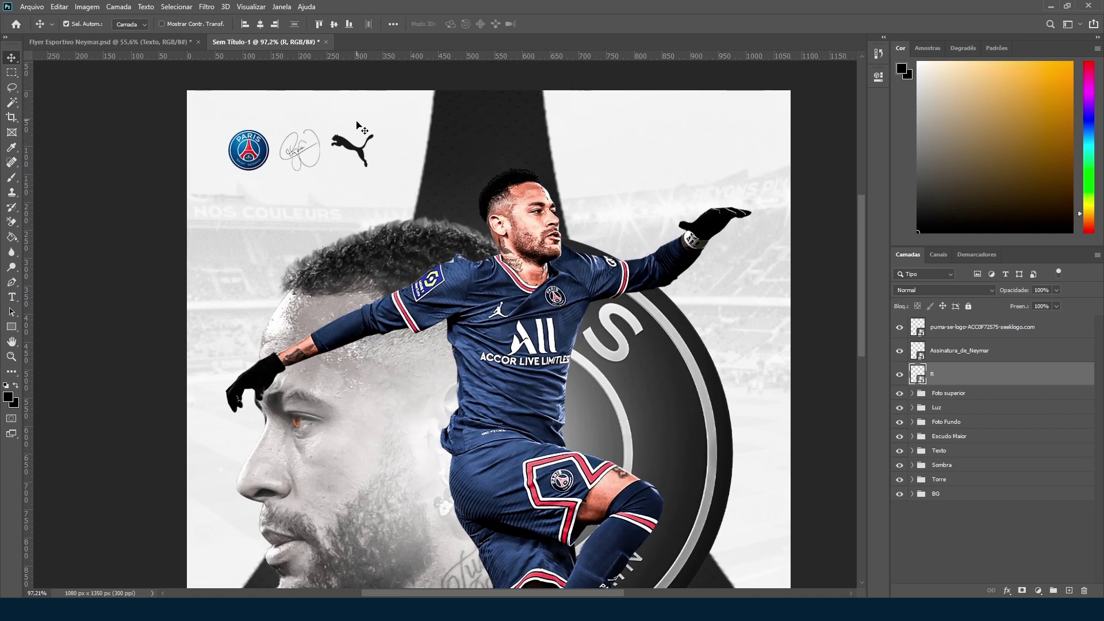
{"action": "left_click", "coordinate": [936, 336], "text": "shift"}
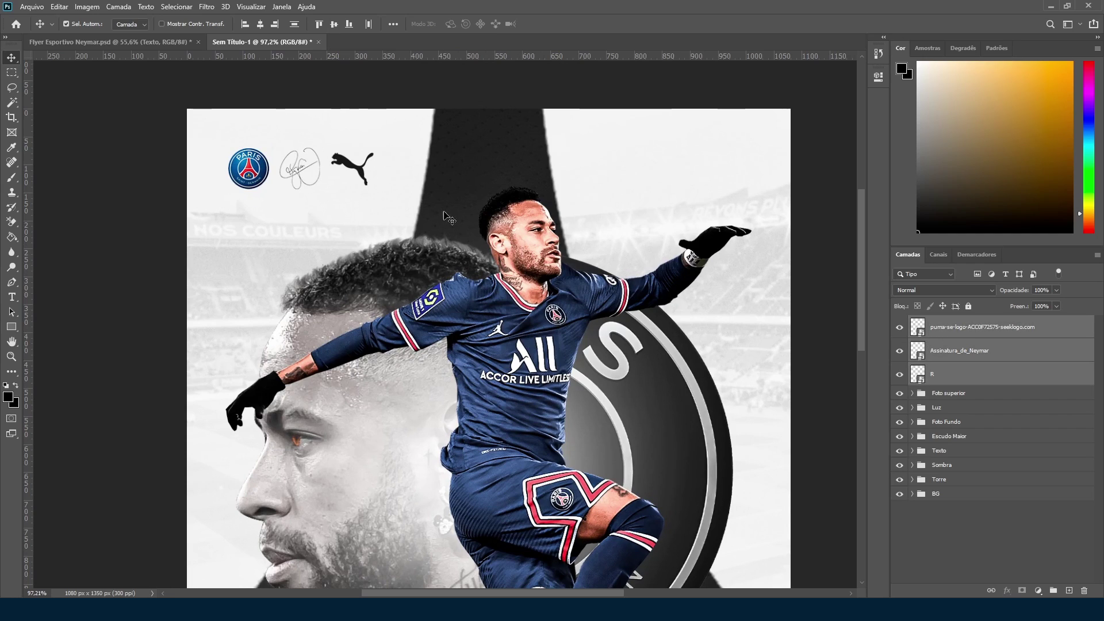
{"action": "mouse_move", "coordinate": [258, 169]}
{"action": "left_mouse_down"}
{"action": "mouse_move", "coordinate": [259, 179]}
{"action": "mouse_move", "coordinate": [236, 160]}
{"action": "left_mouse_up"}
{"action": "key", "text": "ctrl+t"}
{"action": "key", "text": "Return"}
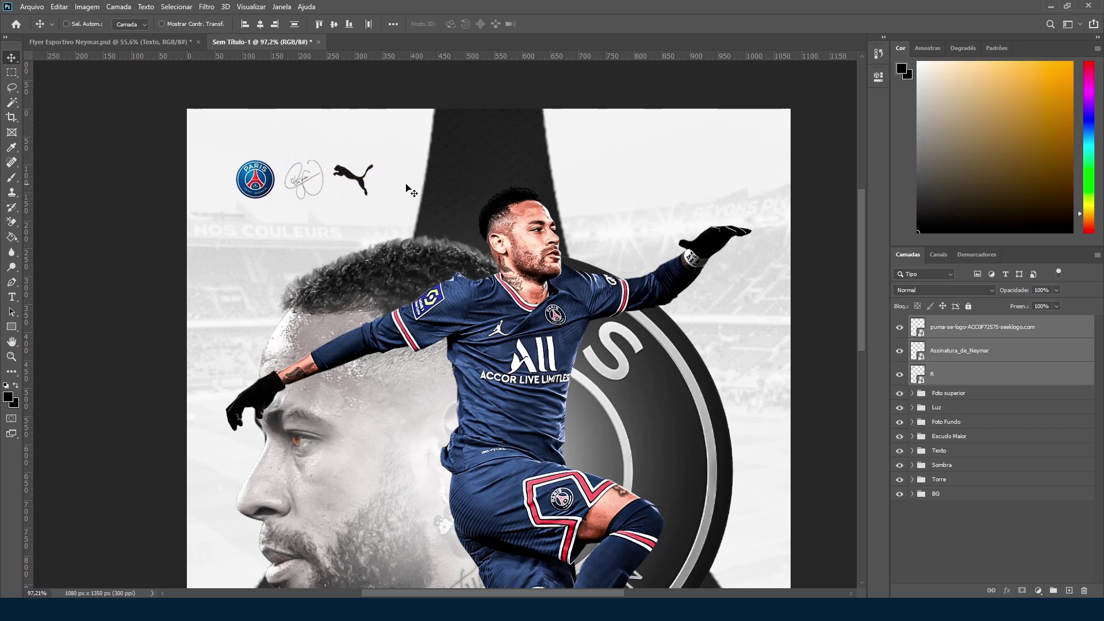
{"action": "scroll", "coordinate": [266, 189], "scroll_direction": "up", "scroll_amount": 3}
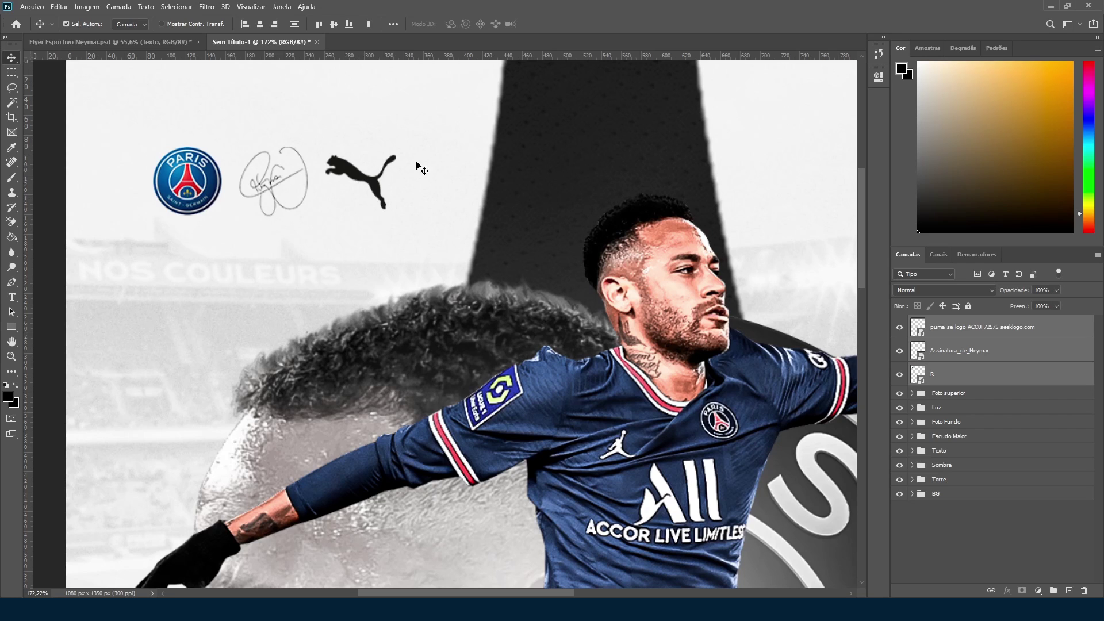
{"action": "scroll", "coordinate": [335, 184], "scroll_direction": "down", "scroll_amount": 3}
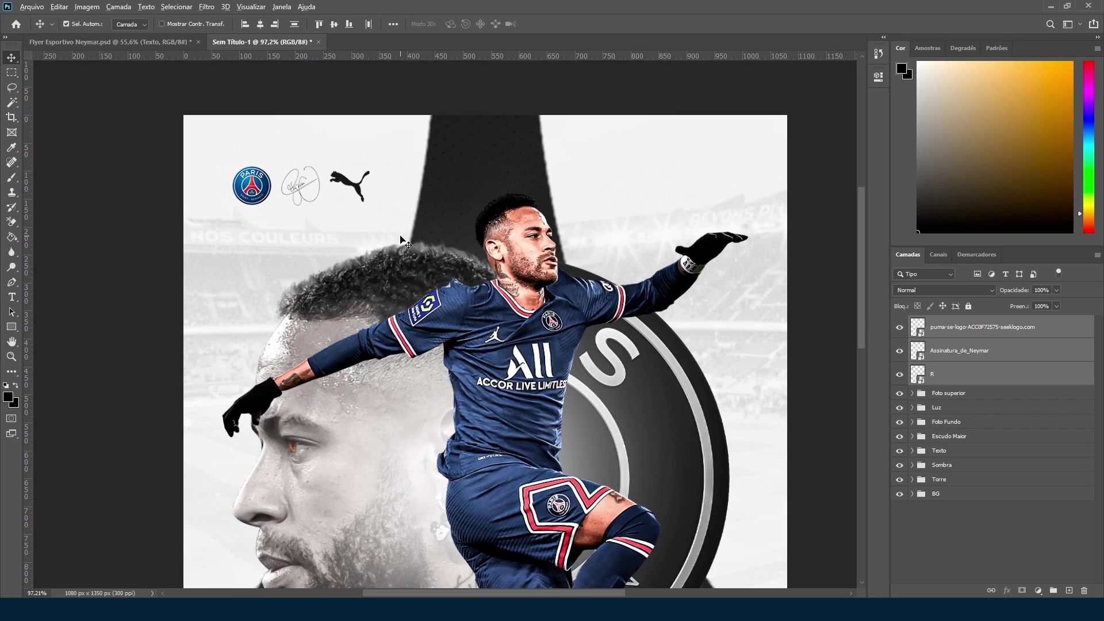
{"action": "scroll", "coordinate": [402, 240], "scroll_direction": "down", "scroll_amount": 3}
{"action": "scroll", "coordinate": [401, 249], "scroll_direction": "up", "scroll_amount": 1}
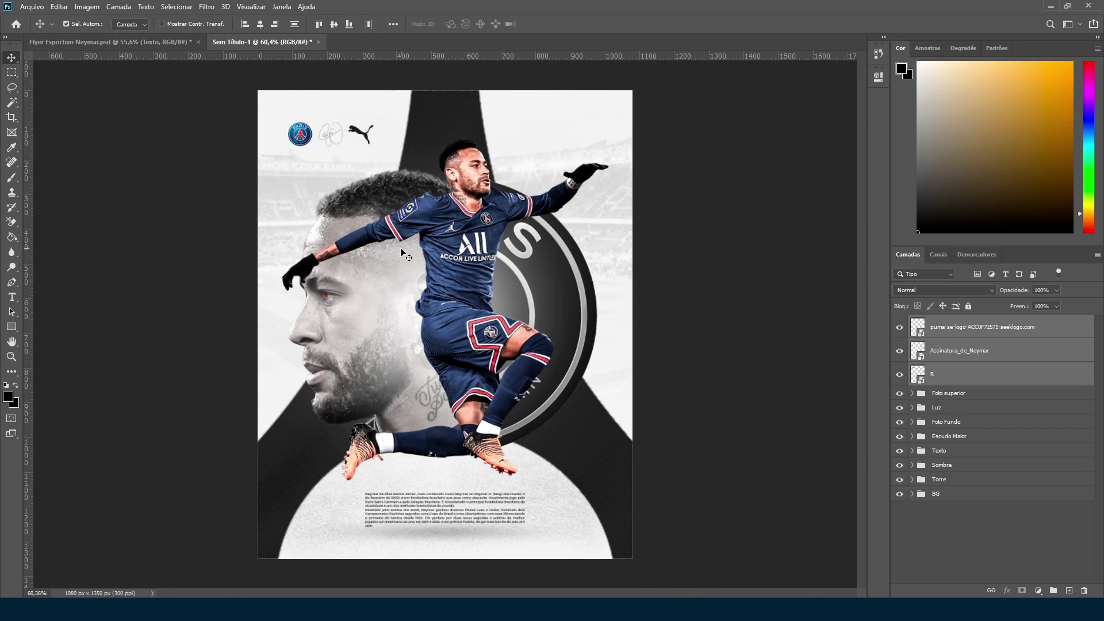
Step: Place the RESTRICTED label (__021__) and barcode label (__020__) images from the Material da Aula folder into the flyer
{"action": "scroll", "coordinate": [401, 253], "scroll_direction": "up", "scroll_amount": 1}
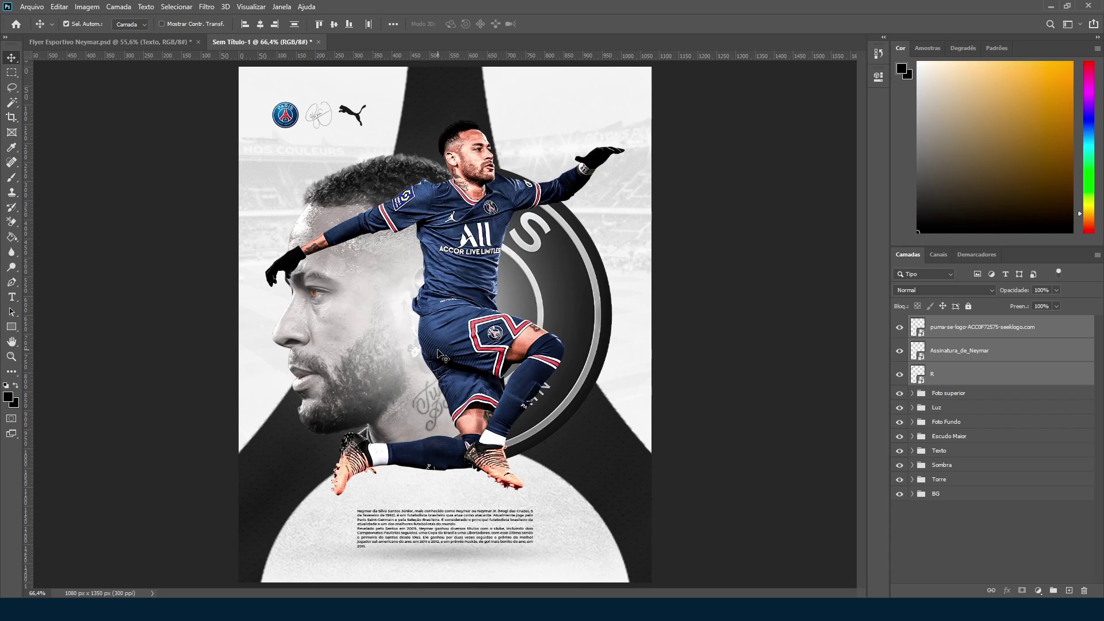
{"action": "key", "text": "alt+Tab"}
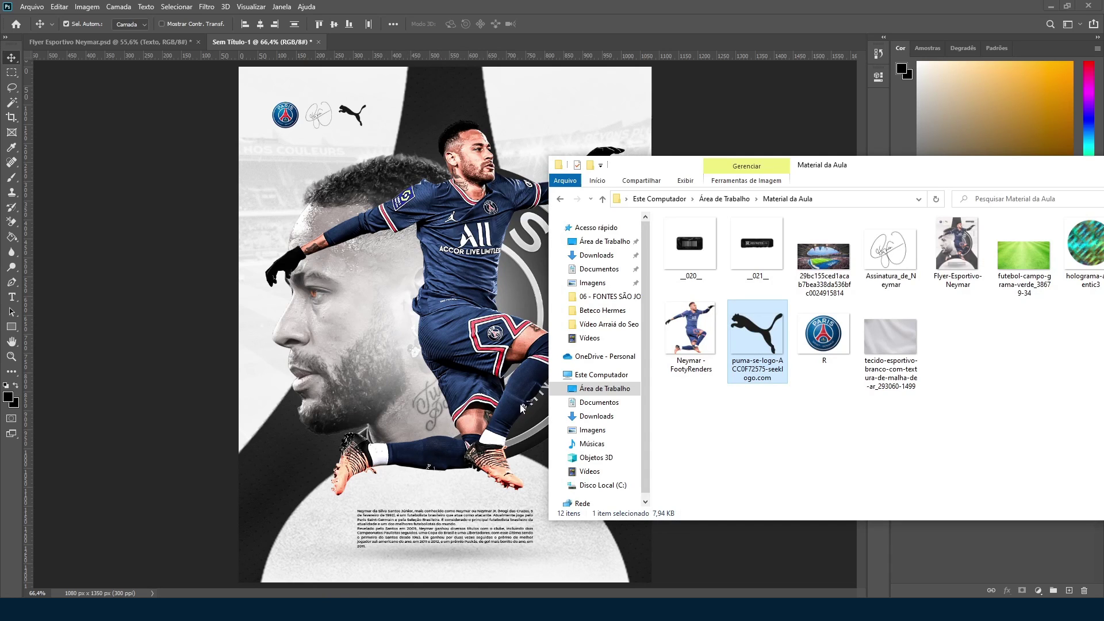
{"action": "left_click", "coordinate": [757, 246]}
{"action": "left_click", "coordinate": [690, 246], "text": "ctrl"}
{"action": "left_click_drag", "start_coordinate": [747, 253], "coordinate": [509, 160]}
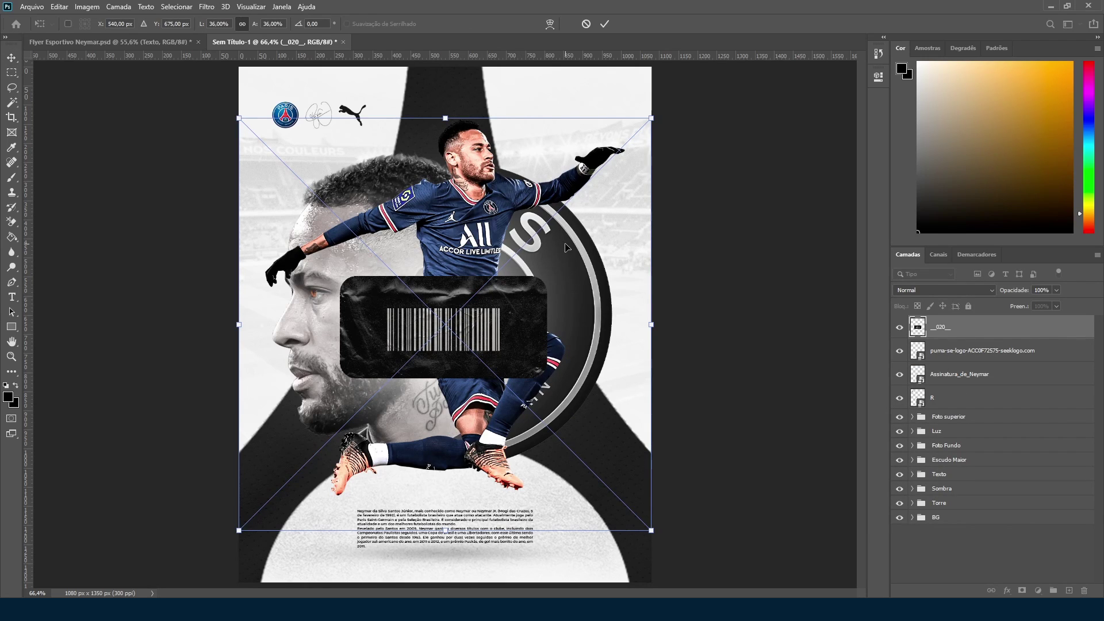
{"action": "key", "text": "Return"}
{"action": "key", "text": "Return"}
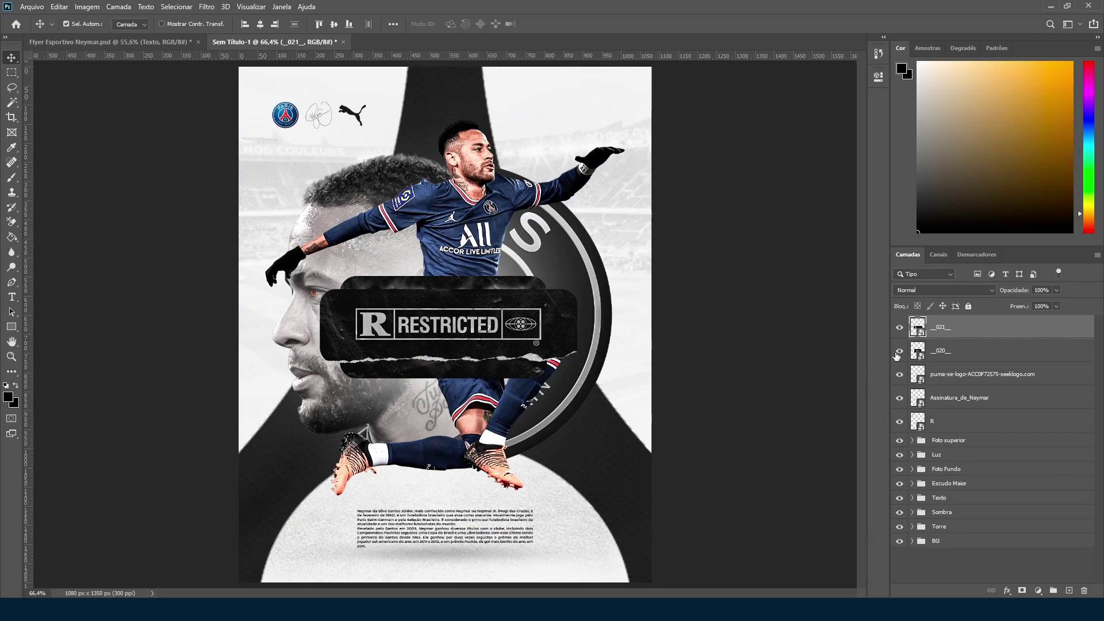
Step: Scale both label layers down together and move them to the upper-right area of the flyer, above the player's outstretched arm
{"action": "left_click", "coordinate": [925, 355], "text": "shift"}
{"action": "key", "text": "ctrl+t"}
{"action": "left_click_drag", "start_coordinate": [583, 270], "coordinate": [547, 115]}
{"action": "key", "text": "Return"}
{"action": "scroll", "coordinate": [547, 115], "scroll_direction": "up", "scroll_amount": 5}
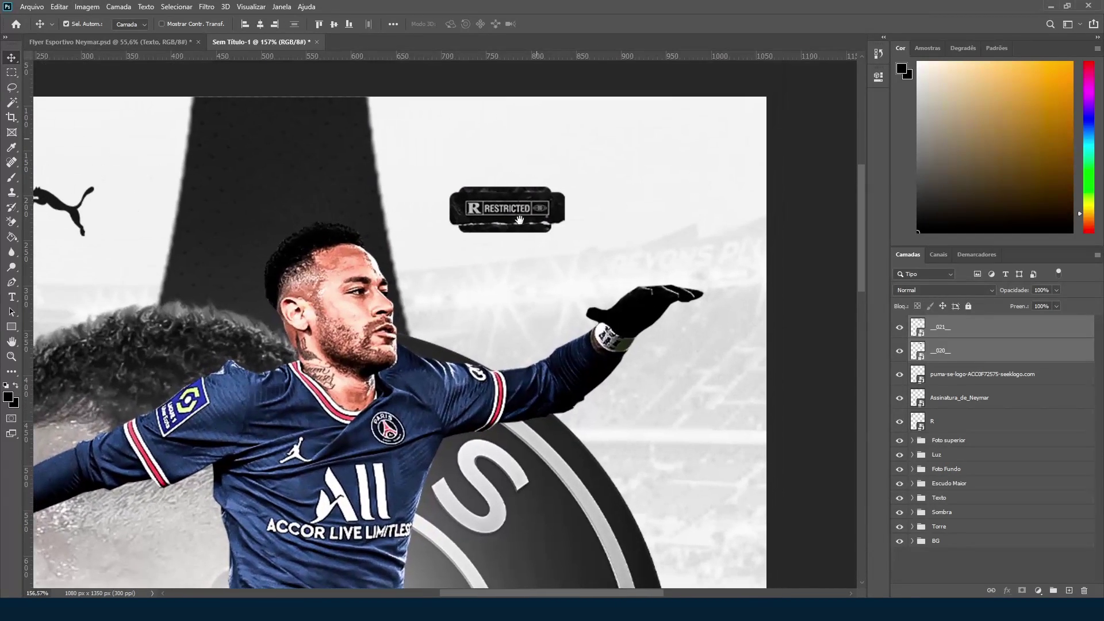
{"action": "scroll", "coordinate": [519, 220], "scroll_direction": "up", "scroll_amount": 3}
Step: Move the RESTRICTED label to the left of the barcode label and enlarge it to the same height, leaving a small gap
{"action": "left_click", "coordinate": [949, 328]}
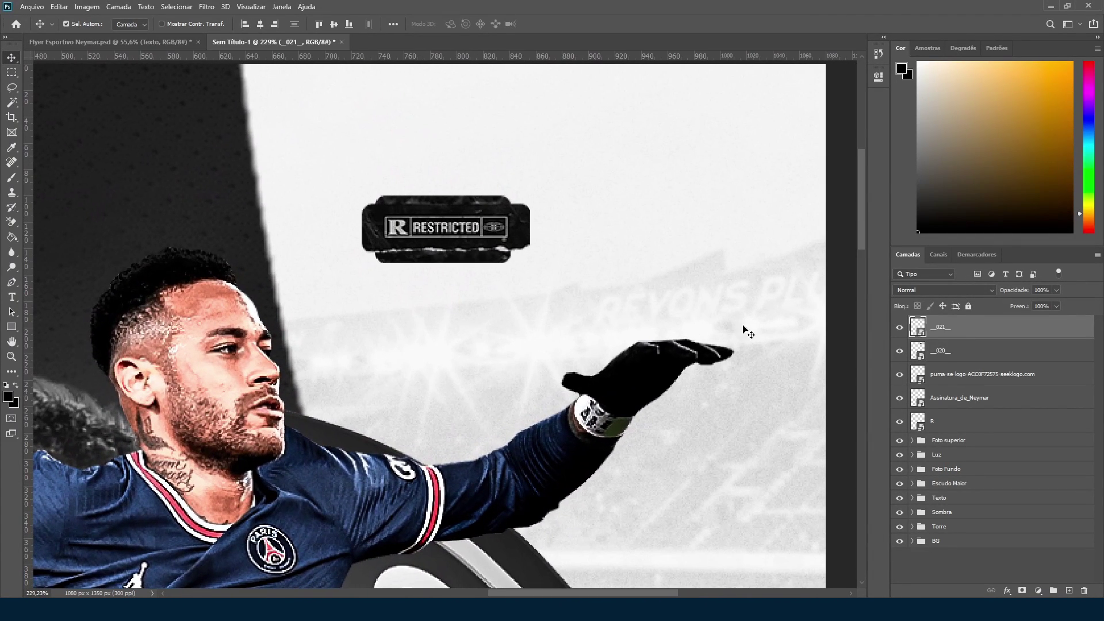
{"action": "left_click_drag", "start_coordinate": [454, 238], "coordinate": [293, 237]}
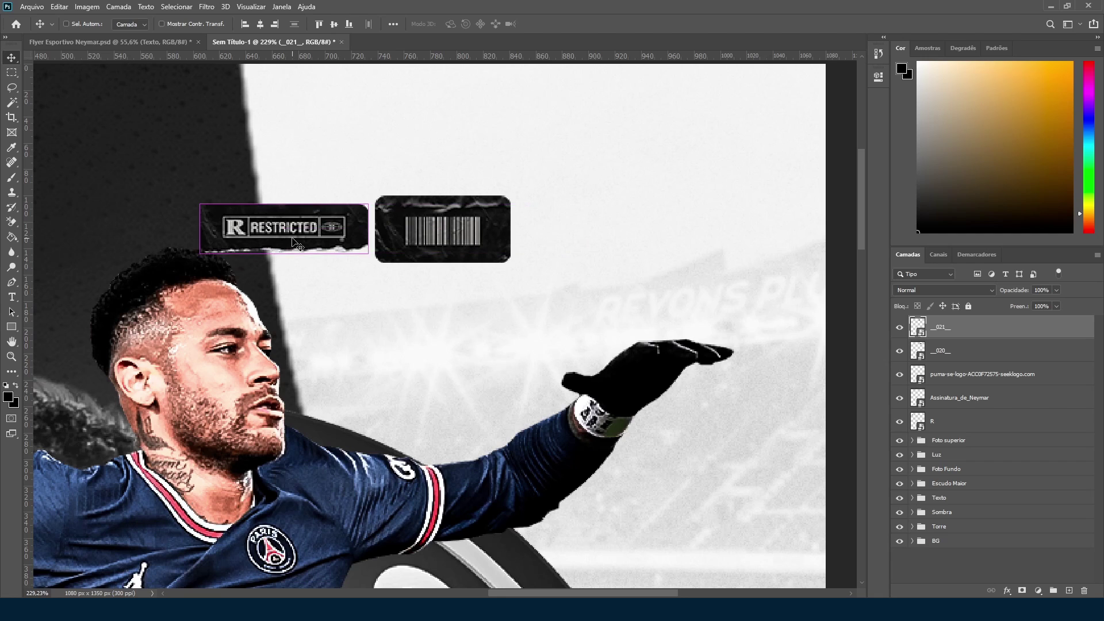
{"action": "key", "text": "ctrl+t"}
{"action": "left_click_drag", "start_coordinate": [417, 228], "coordinate": [467, 228]}
{"action": "key", "text": "Return"}
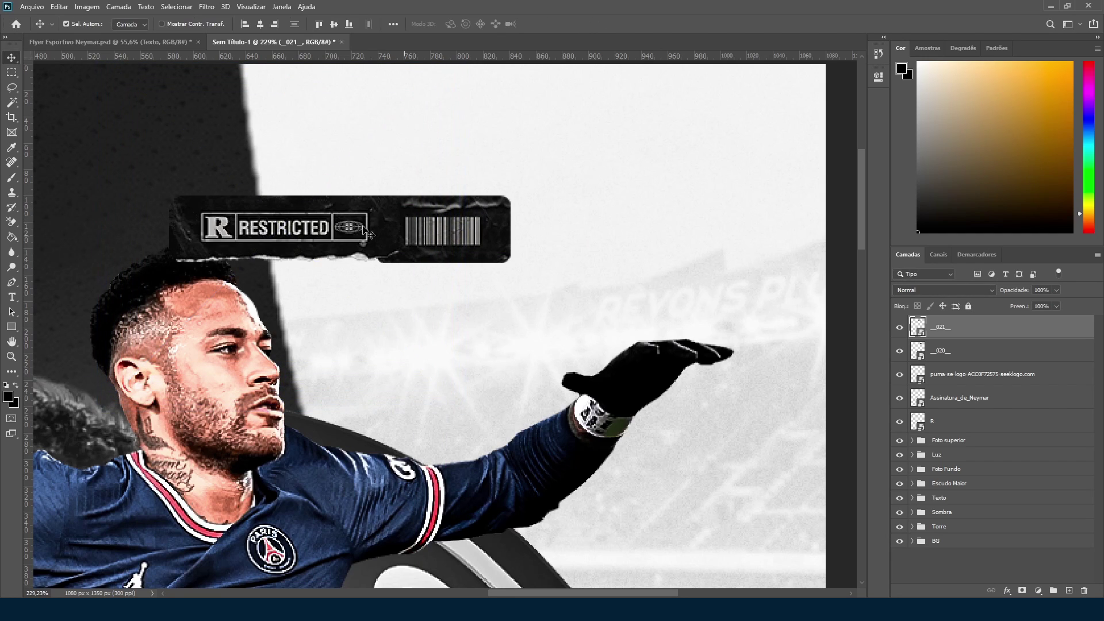
{"action": "left_click_drag", "start_coordinate": [335, 215], "coordinate": [295, 215]}
Step: Scale both labels together to about 77% and position them in the flyer's upper-right corner, level with the logo row
{"action": "left_click", "coordinate": [950, 354], "text": "ctrl"}
{"action": "key", "text": "ctrl+t"}
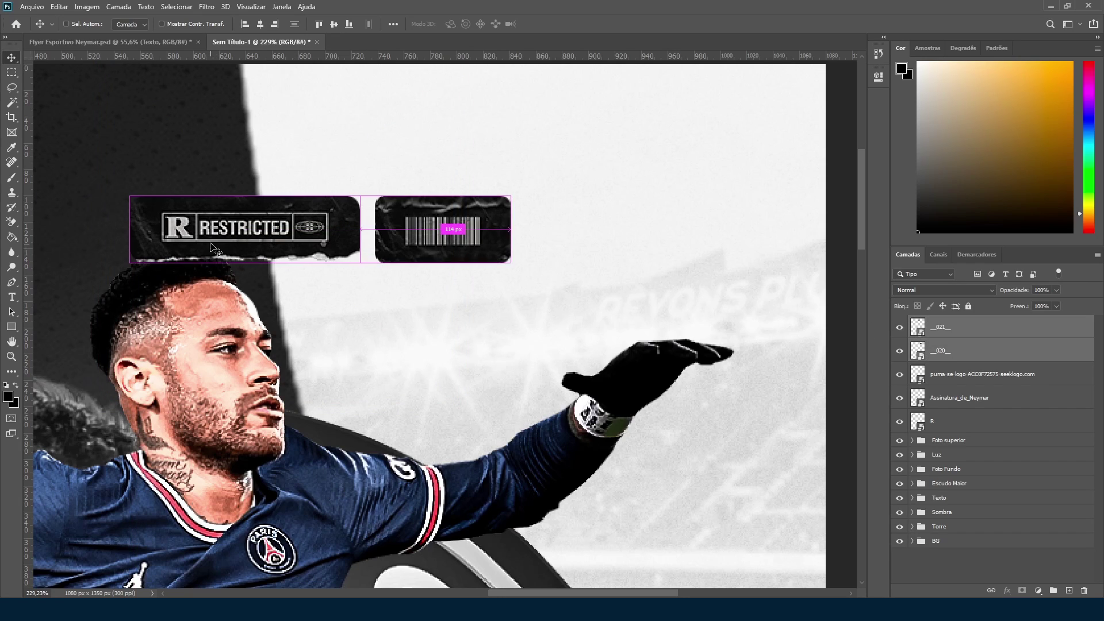
{"action": "left_click_drag", "start_coordinate": [133, 238], "coordinate": [221, 239]}
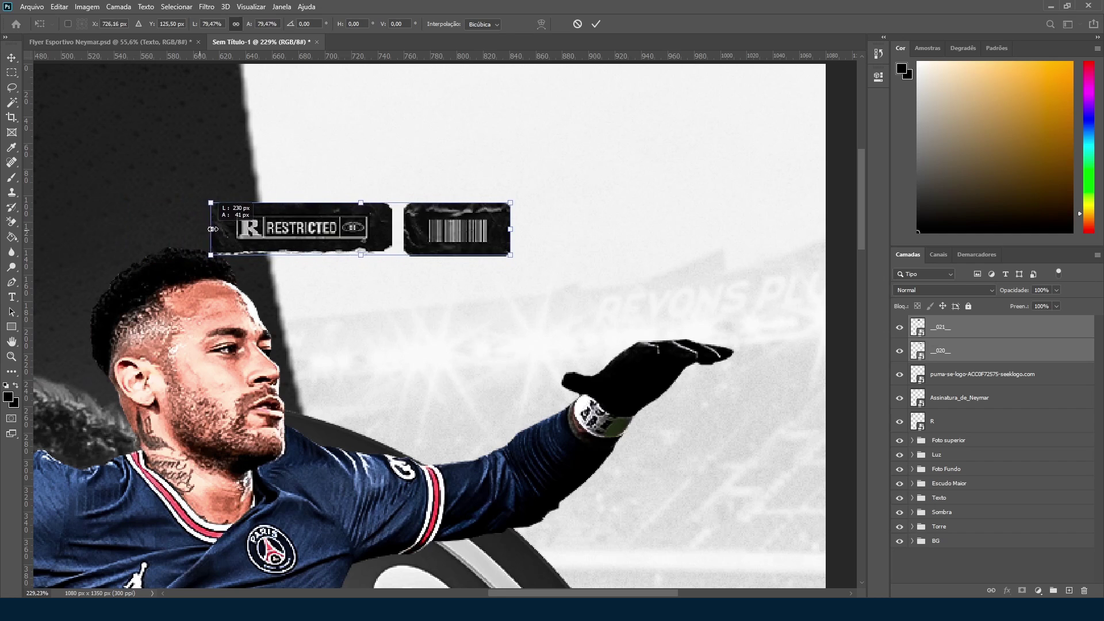
{"action": "scroll", "coordinate": [362, 223], "scroll_direction": "down", "scroll_amount": 3}
{"action": "left_click_drag", "start_coordinate": [403, 219], "coordinate": [572, 214]}
{"action": "left_click_drag", "start_coordinate": [492, 228], "coordinate": [577, 221]}
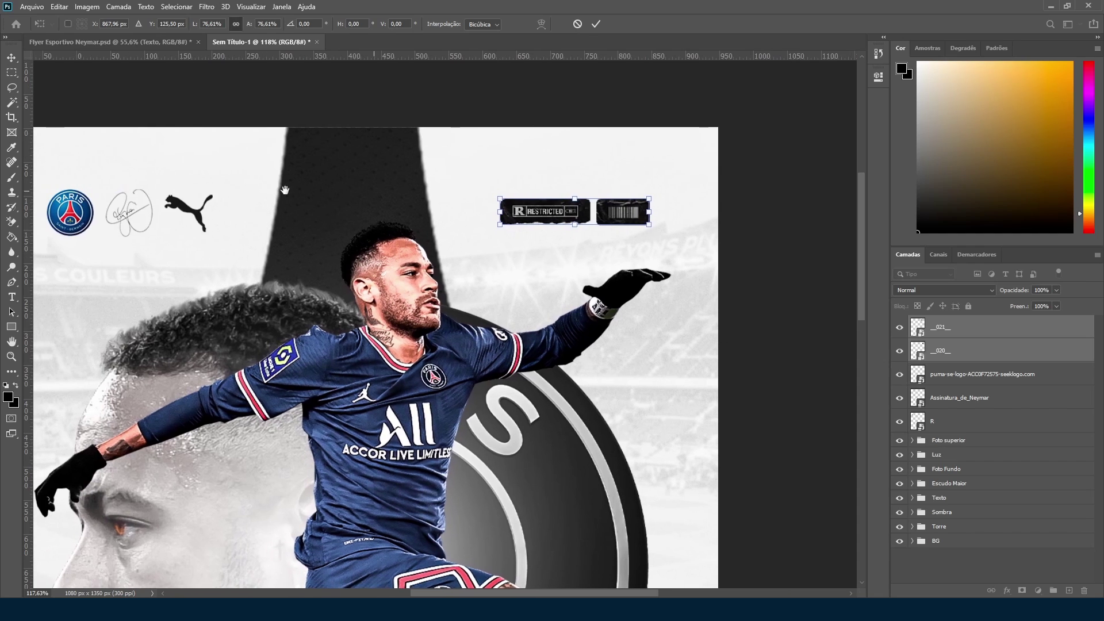
{"action": "scroll", "coordinate": [383, 190], "scroll_direction": "right", "scroll_amount": 3}
{"action": "mouse_move", "coordinate": [506, 218]}
{"action": "left_mouse_down"}
{"action": "mouse_move", "coordinate": [594, 216]}
{"action": "mouse_move", "coordinate": [517, 215]}
{"action": "left_mouse_up"}
{"action": "key", "text": "Return"}
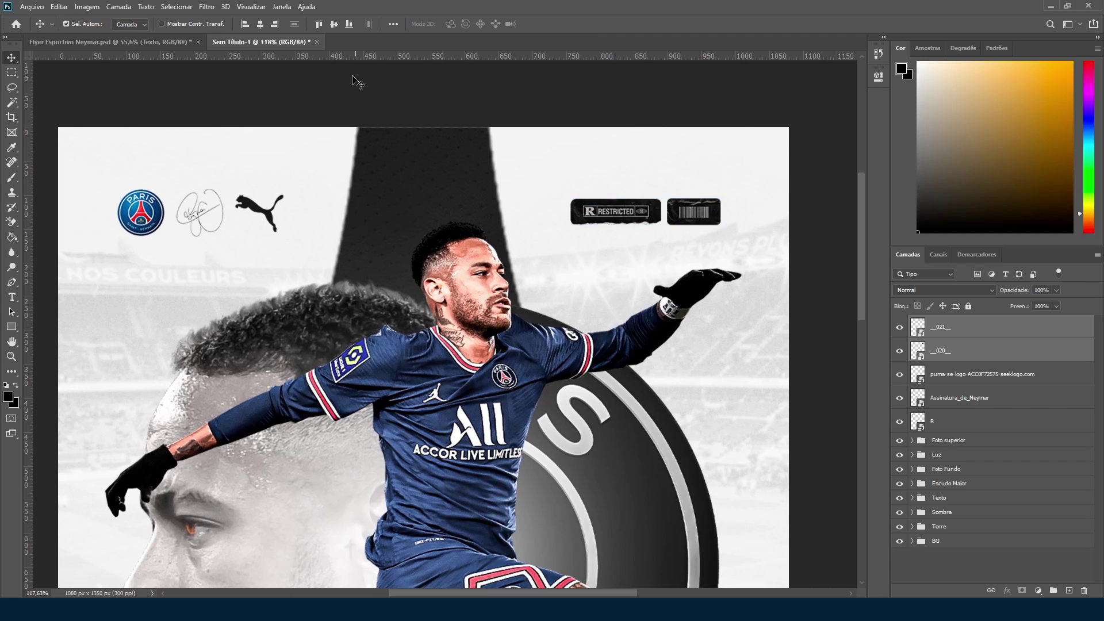
Step: Check the logo and label alignment with a temporary horizontal guide, and compare the layout with Flyer Esportivo Neymar.psd
{"action": "left_click_drag", "start_coordinate": [342, 58], "coordinate": [181, 212]}
{"action": "scroll", "coordinate": [594, 191], "scroll_direction": "down", "scroll_amount": 5}
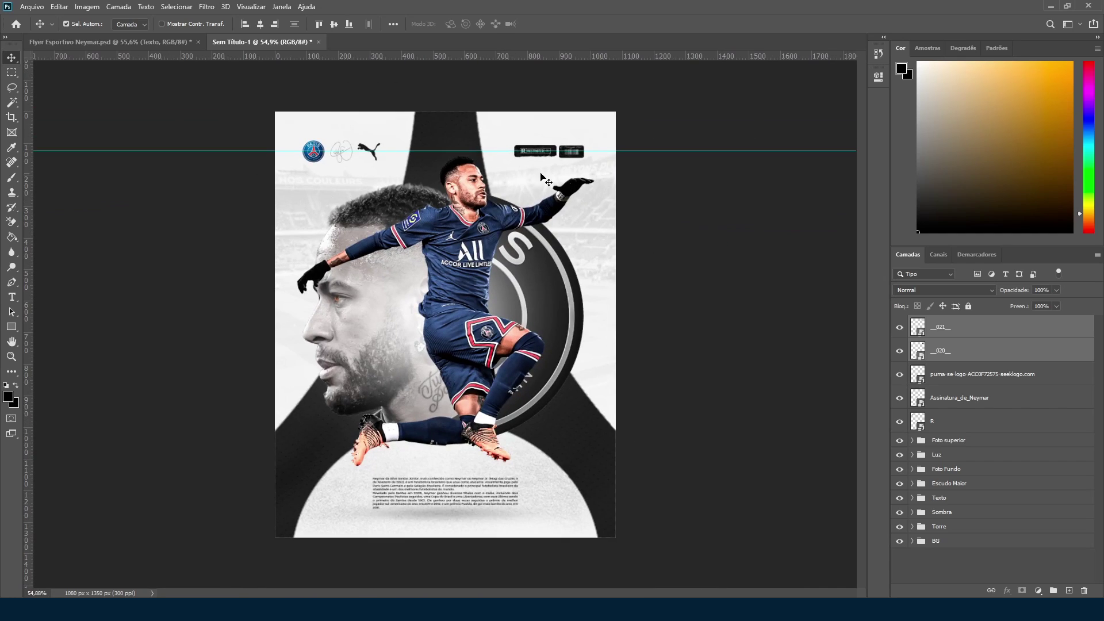
{"action": "left_click_drag", "start_coordinate": [444, 151], "coordinate": [463, 29]}
{"action": "scroll", "coordinate": [506, 227], "scroll_direction": "up", "scroll_amount": 2}
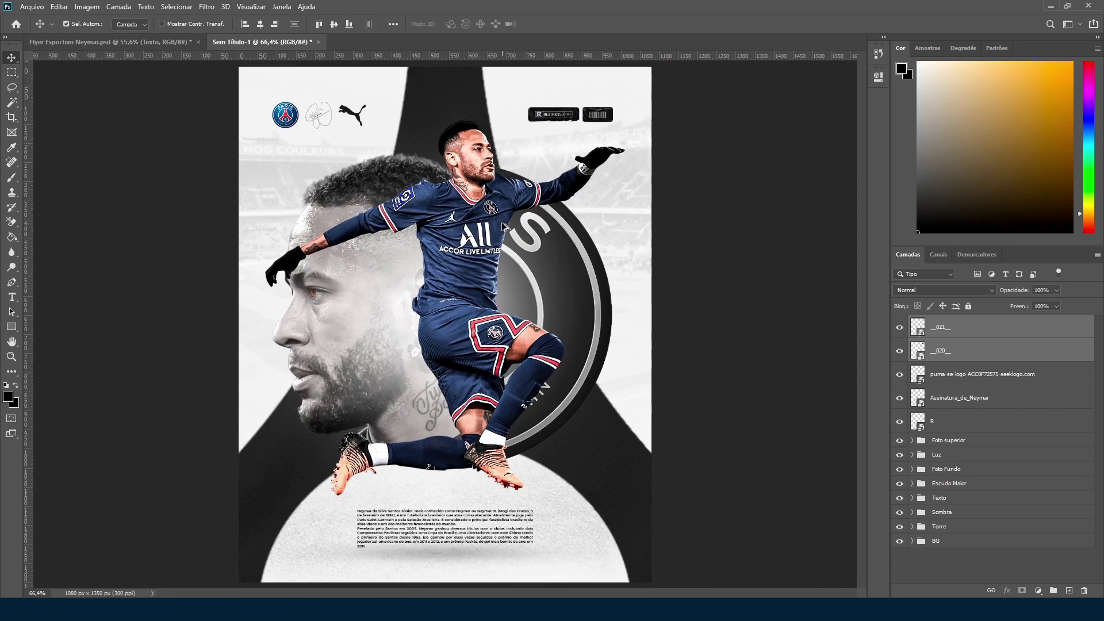
{"action": "scroll", "coordinate": [505, 226], "scroll_direction": "down", "scroll_amount": 1}
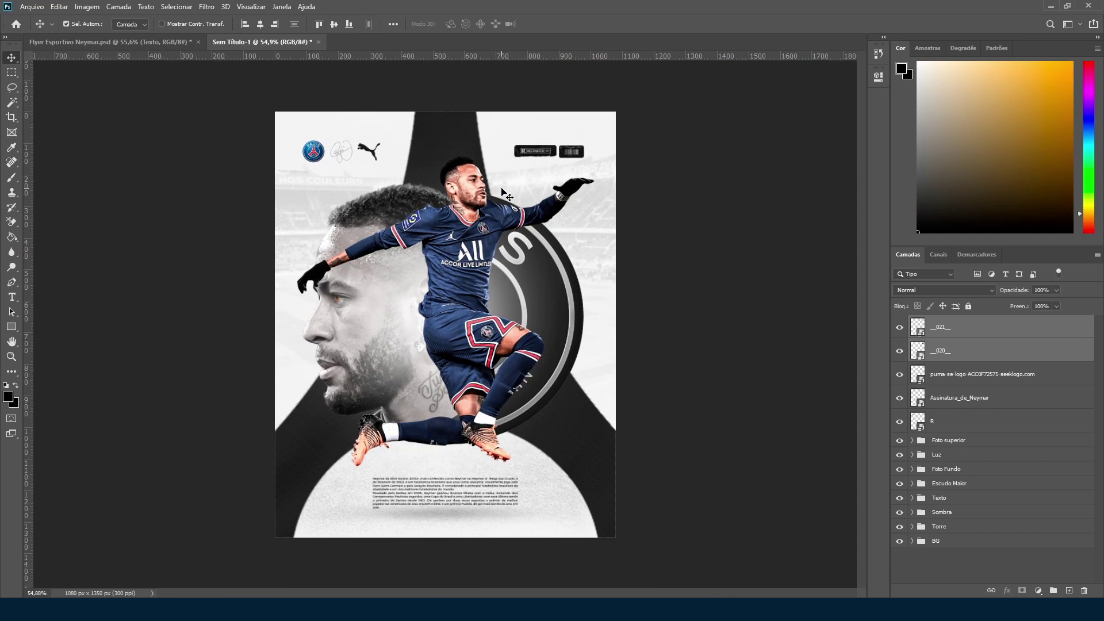
{"action": "left_click", "coordinate": [172, 42]}
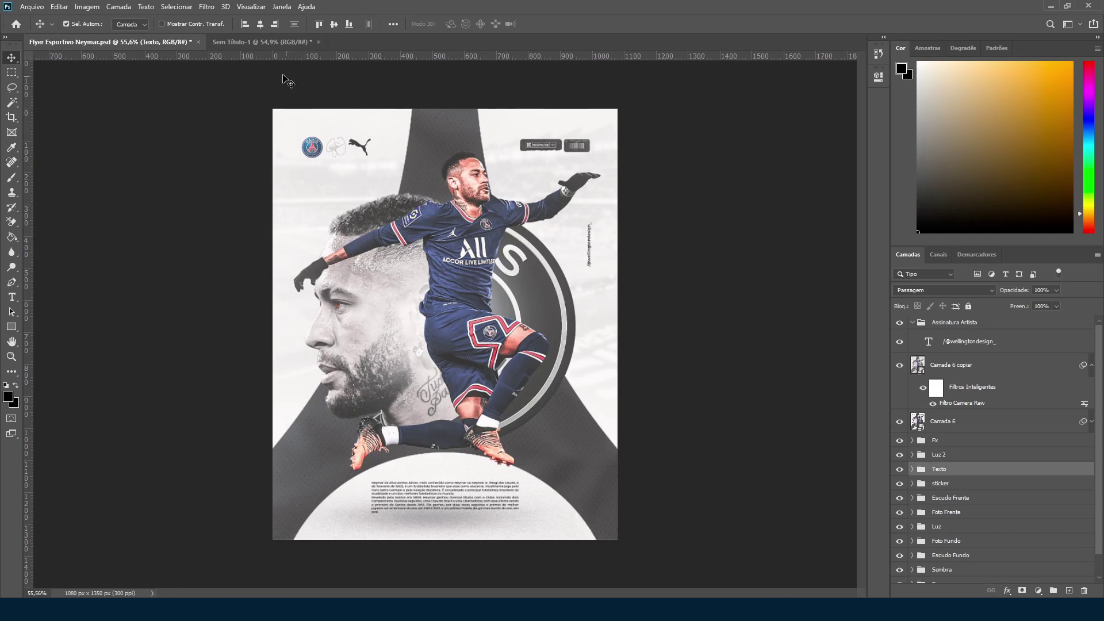
{"action": "left_click", "coordinate": [258, 42]}
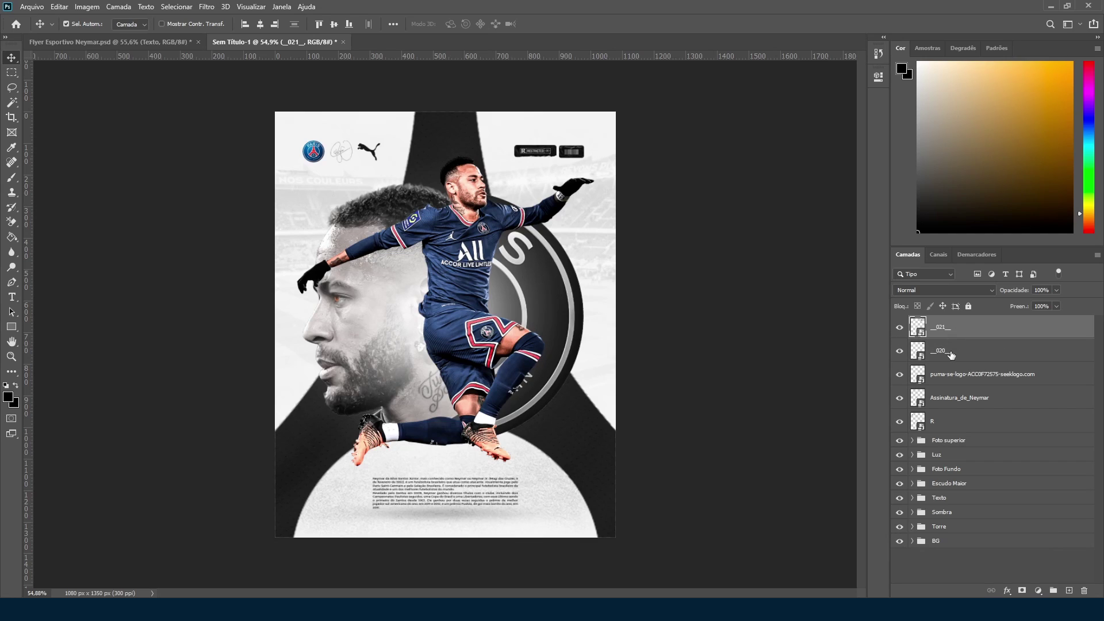
Step: Group the layers __021__ and __020__ and name the group Figuras
{"action": "key", "text": "ctrl+g"}
{"action": "double_click", "coordinate": [938, 324]}
{"action": "type", "text": "Figuras"}
{"action": "key", "text": "Return"}
Step: Group the Puma logo, signature and crest layers and name the group "Escudo assinatura e logo puma"
{"action": "left_click", "coordinate": [946, 348]}
{"action": "left_click", "coordinate": [950, 389], "text": "shift"}
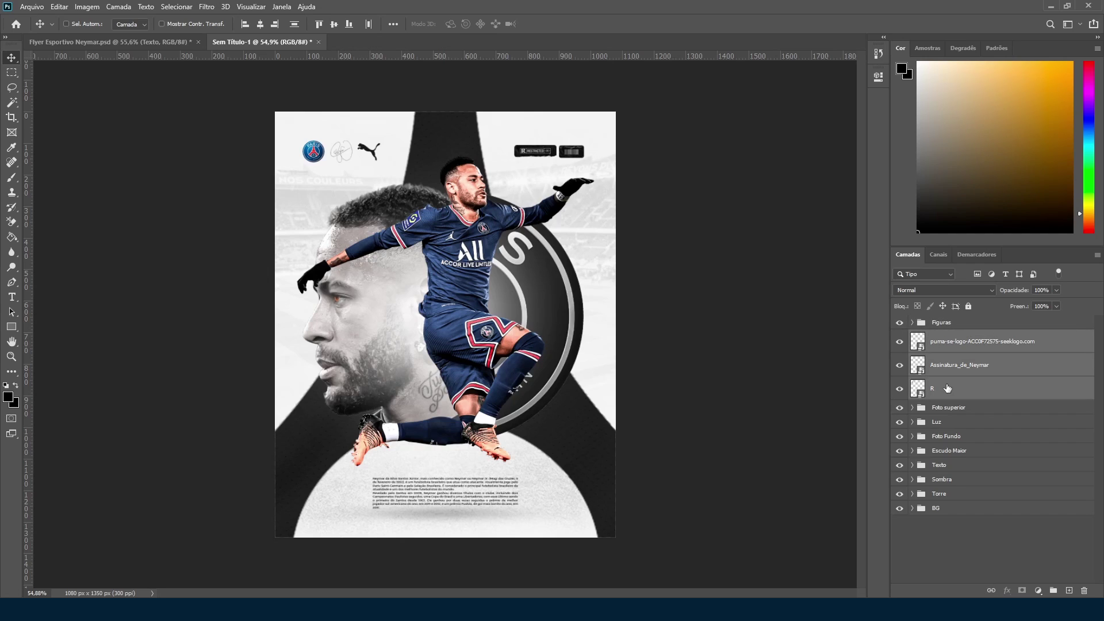
{"action": "key", "text": "ctrl+g"}
{"action": "double_click", "coordinate": [942, 338]}
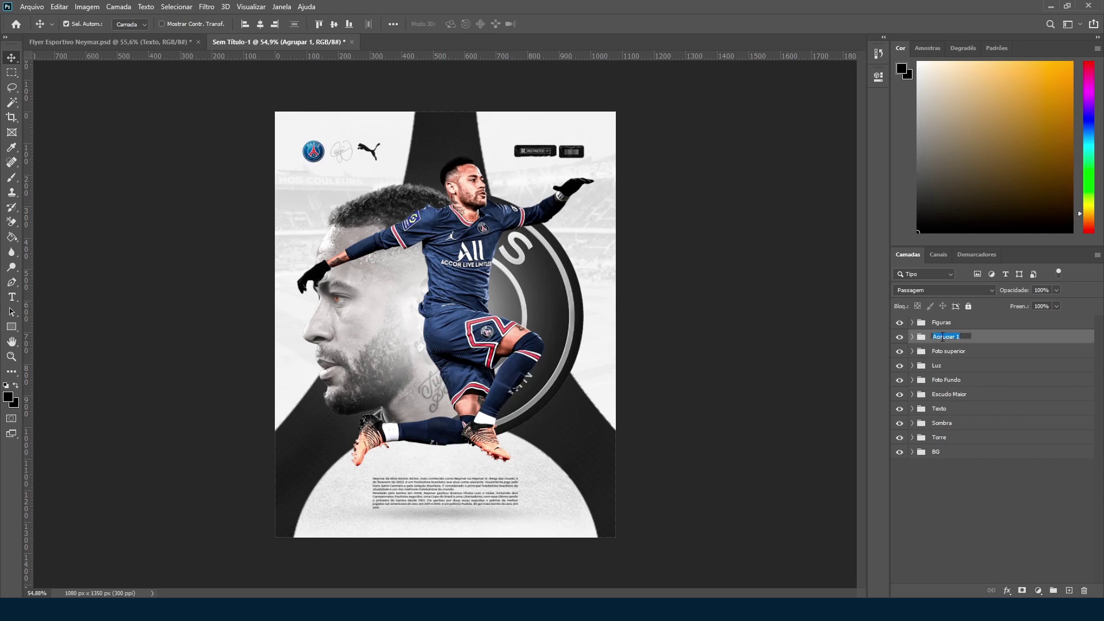
{"action": "type", "text": "E"}
{"action": "type", "text": "scudo assinatura e logo puma"}
{"action": "key", "text": "Return"}
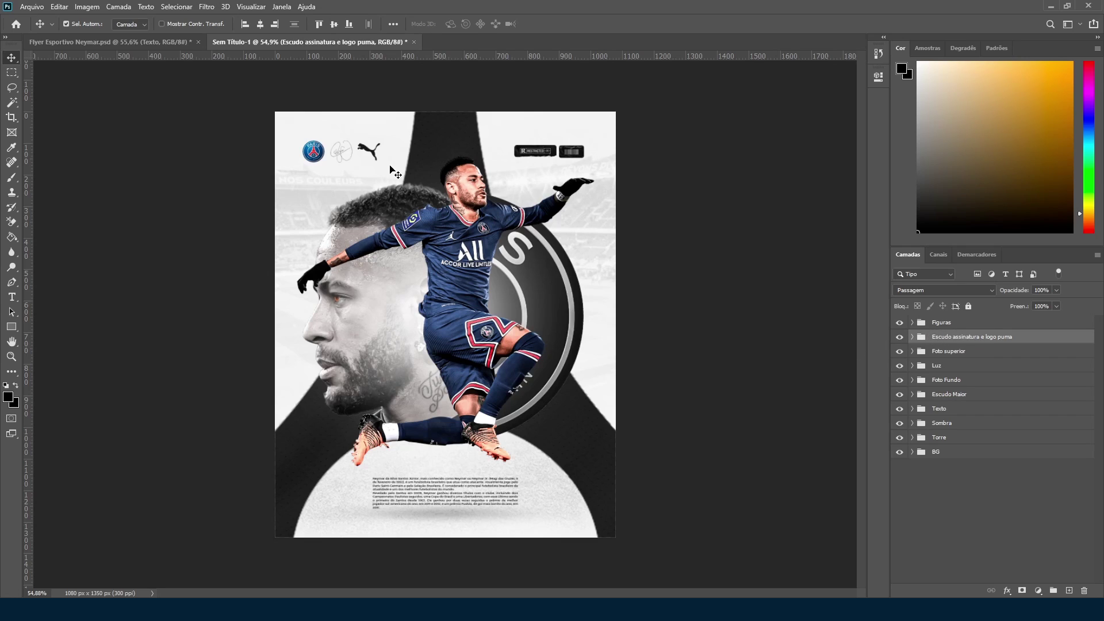
Step: Add a Color Lookup adjustment above the Figuras group with the 3Strip.look LUT and 34% fill
{"action": "left_click", "coordinate": [933, 323]}
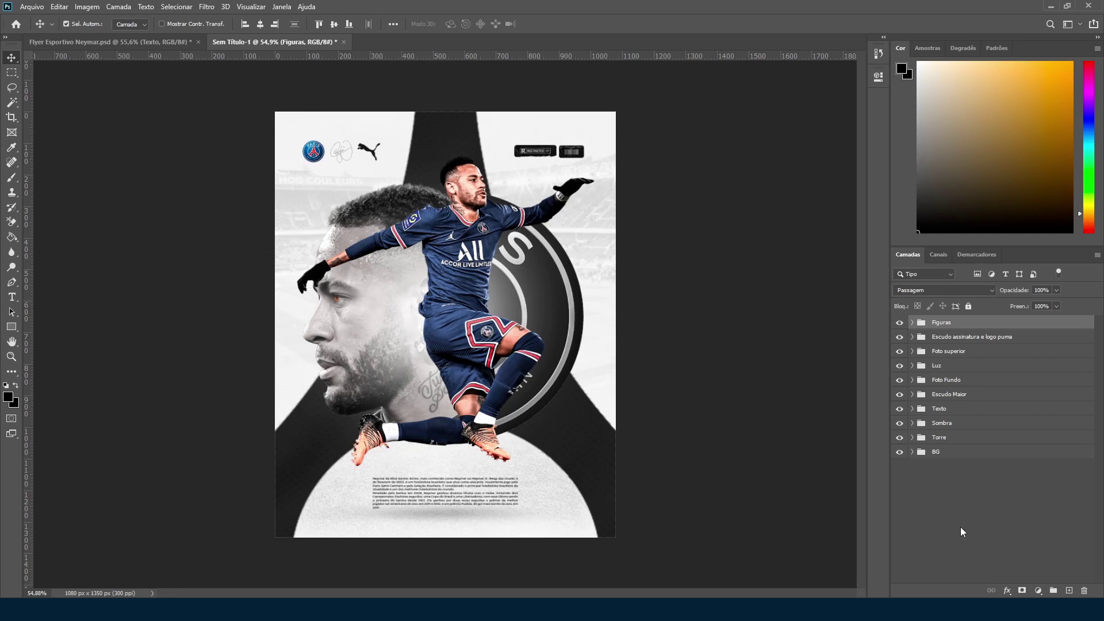
{"action": "left_click", "coordinate": [1037, 590]}
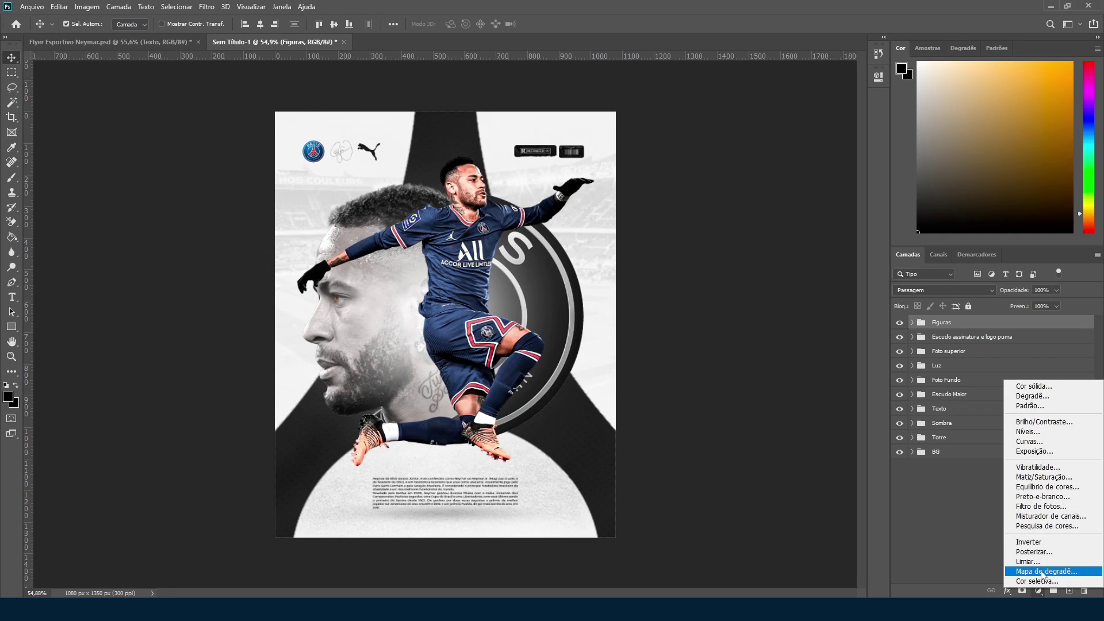
{"action": "left_click", "coordinate": [1041, 526]}
{"action": "left_click", "coordinate": [812, 111]}
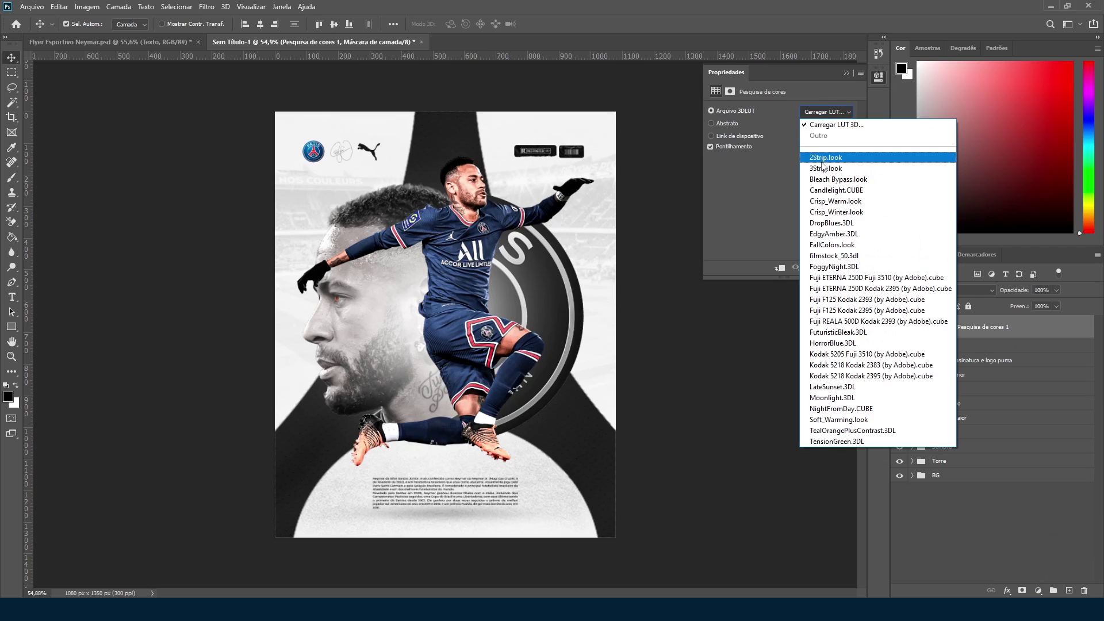
{"action": "left_click", "coordinate": [821, 168]}
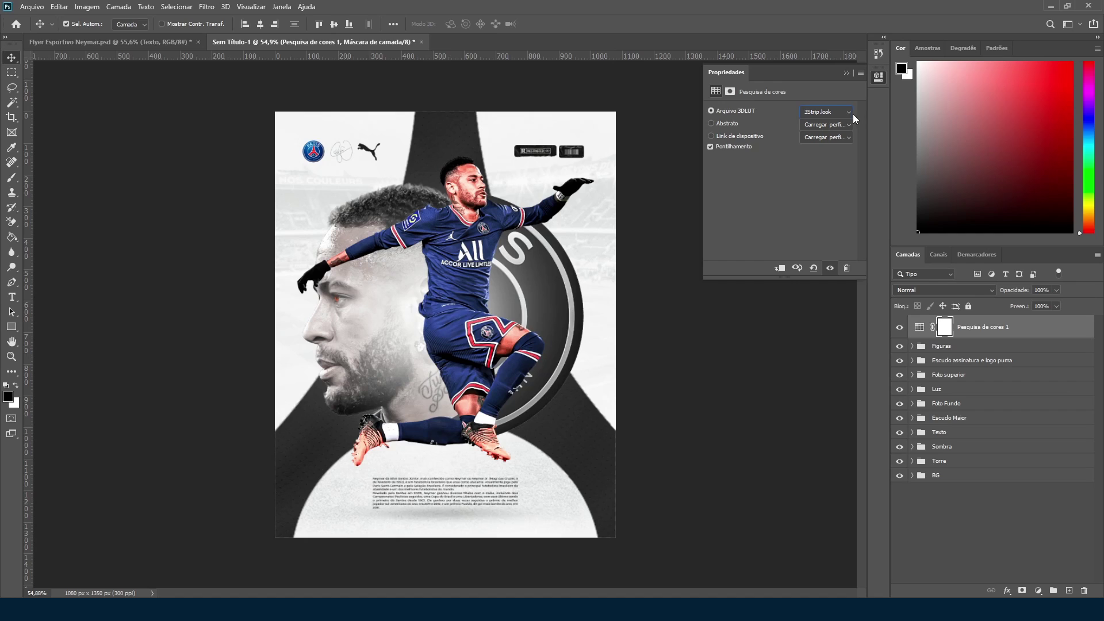
{"action": "left_click", "coordinate": [1057, 307]}
{"action": "left_click", "coordinate": [1024, 319]}
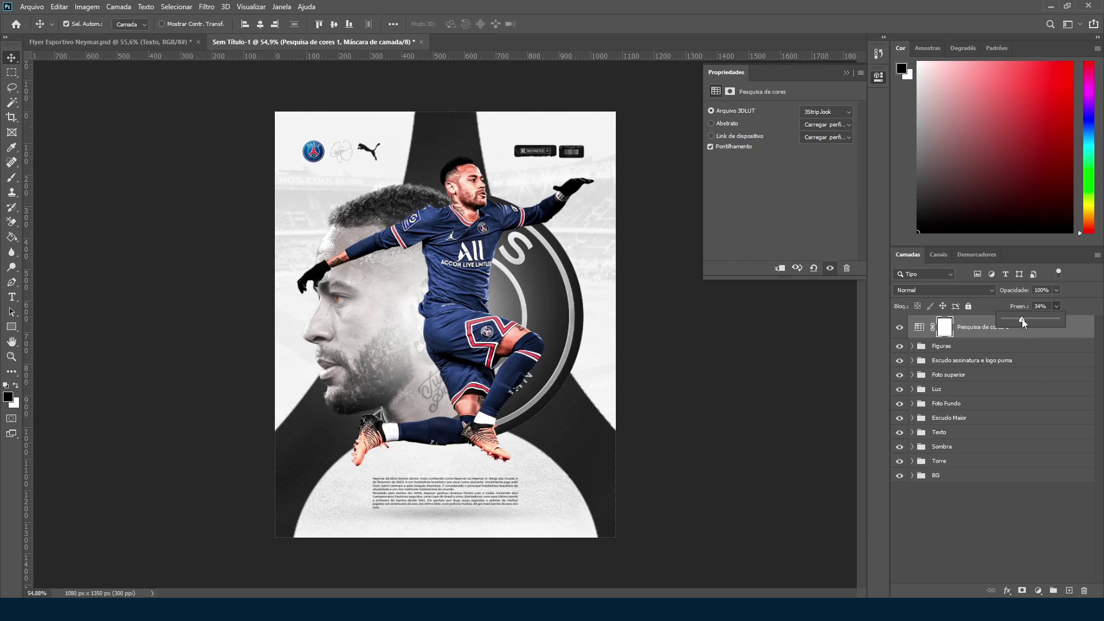
Step: Add a second Color Lookup adjustment on top with the DropBlues.3DL LUT and 21% fill
{"action": "left_click", "coordinate": [1038, 590]}
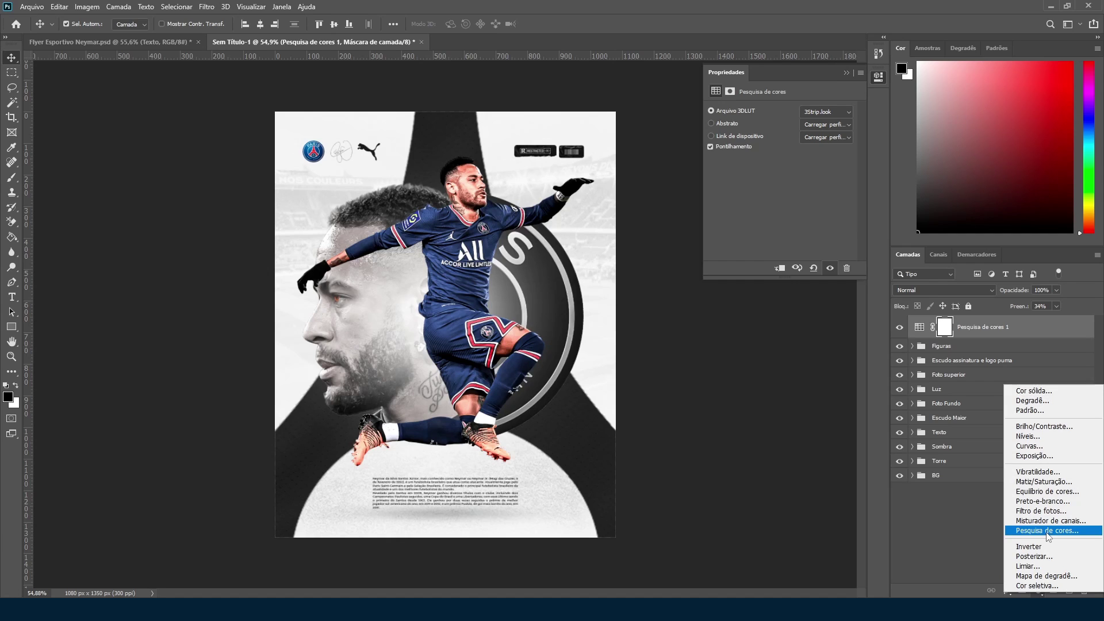
{"action": "left_click", "coordinate": [1047, 530]}
{"action": "left_click", "coordinate": [827, 111]}
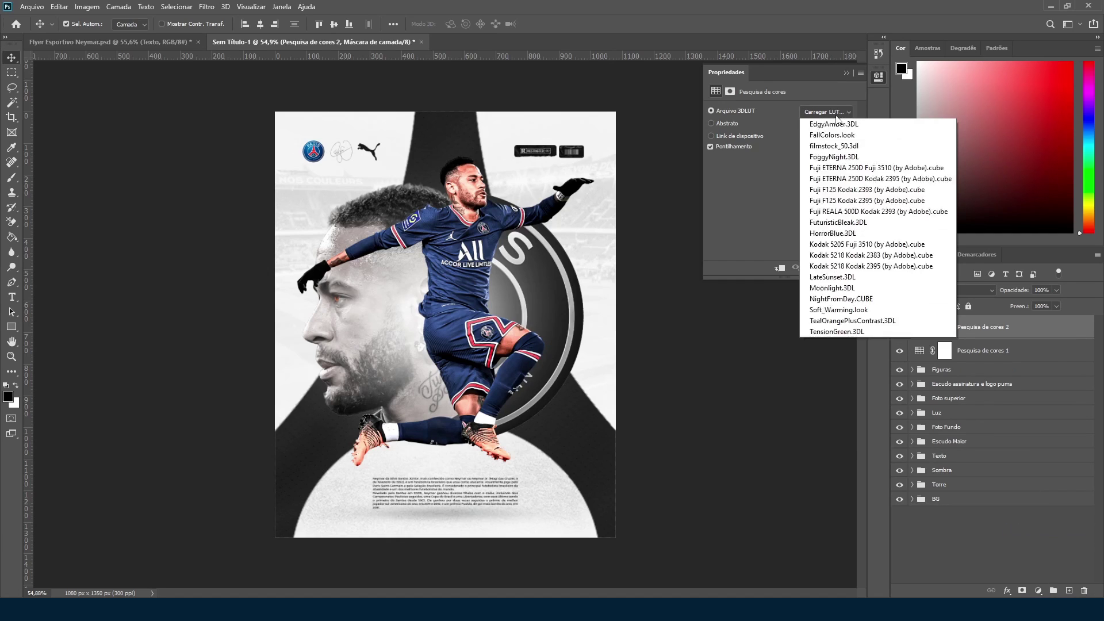
{"action": "left_click", "coordinate": [821, 179]}
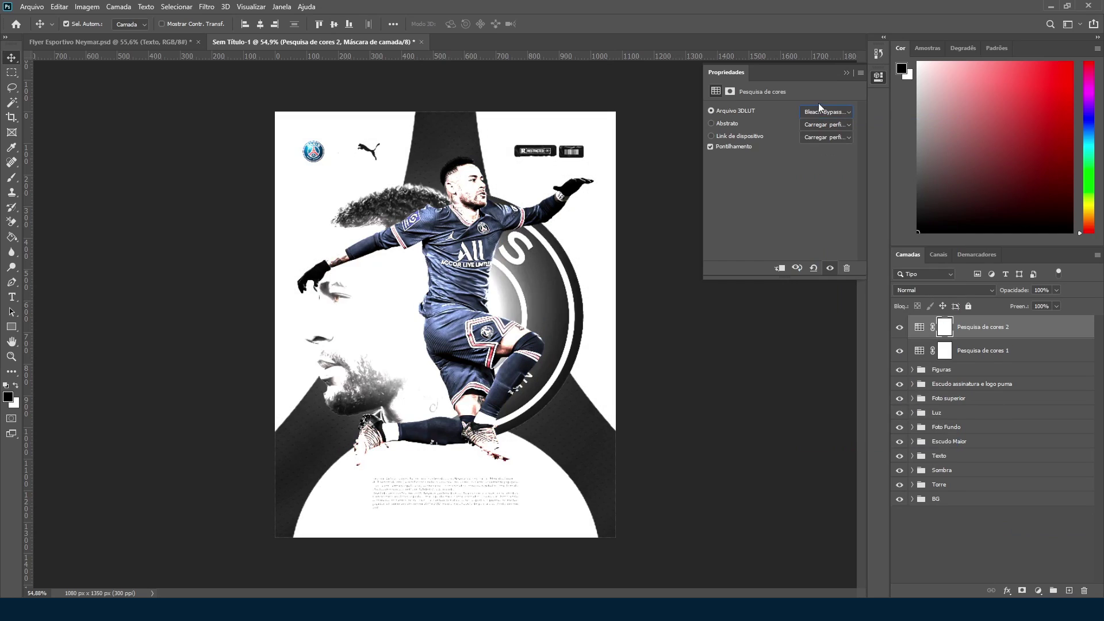
{"action": "key", "text": "Down"}
{"action": "key", "text": "Down"}
{"action": "key", "text": "Down"}
{"action": "key", "text": "Down"}
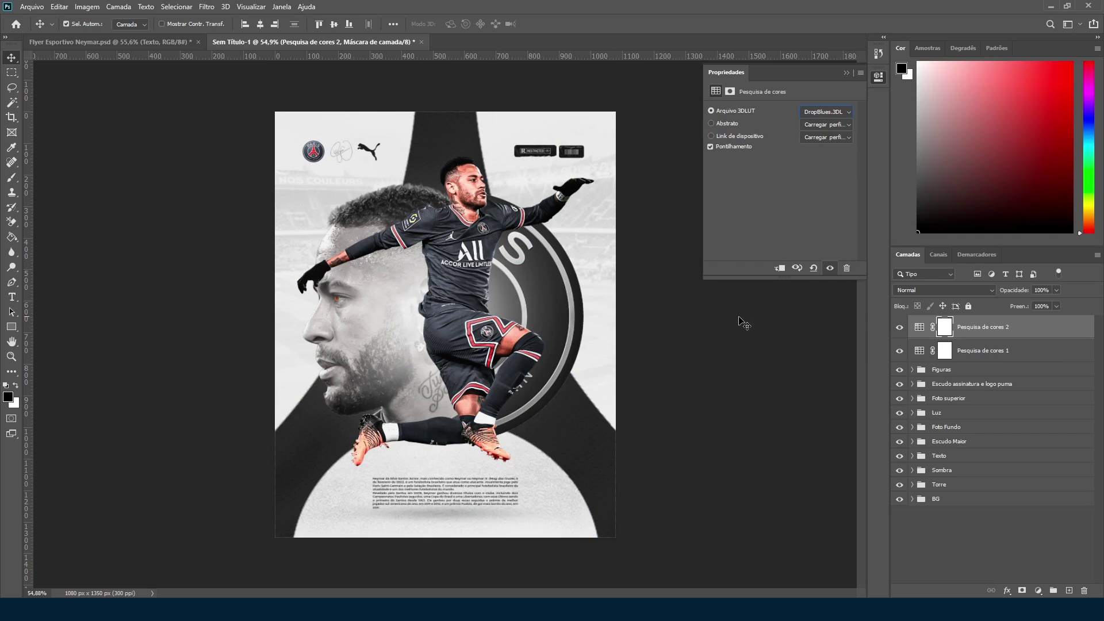
{"action": "left_click", "coordinate": [1056, 306]}
{"action": "left_click_drag", "start_coordinate": [1060, 319], "coordinate": [1016, 323]}
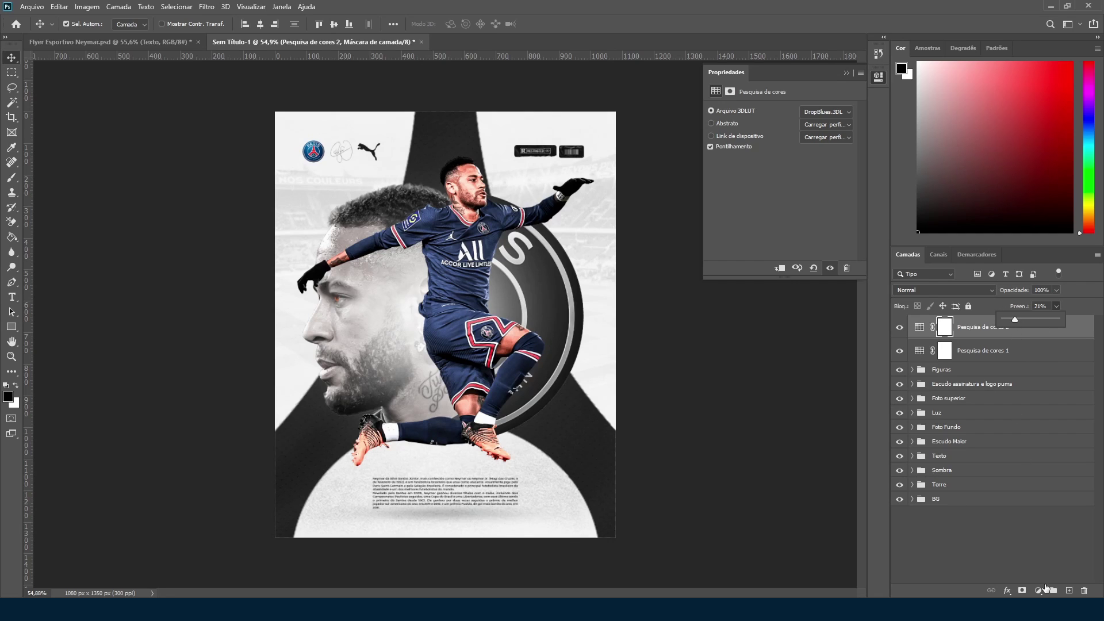
Step: Add a third Color Lookup adjustment on top with the FoggyNight.3DL LUT and 28% fill
{"action": "left_click", "coordinate": [1039, 590]}
{"action": "left_click", "coordinate": [1041, 526]}
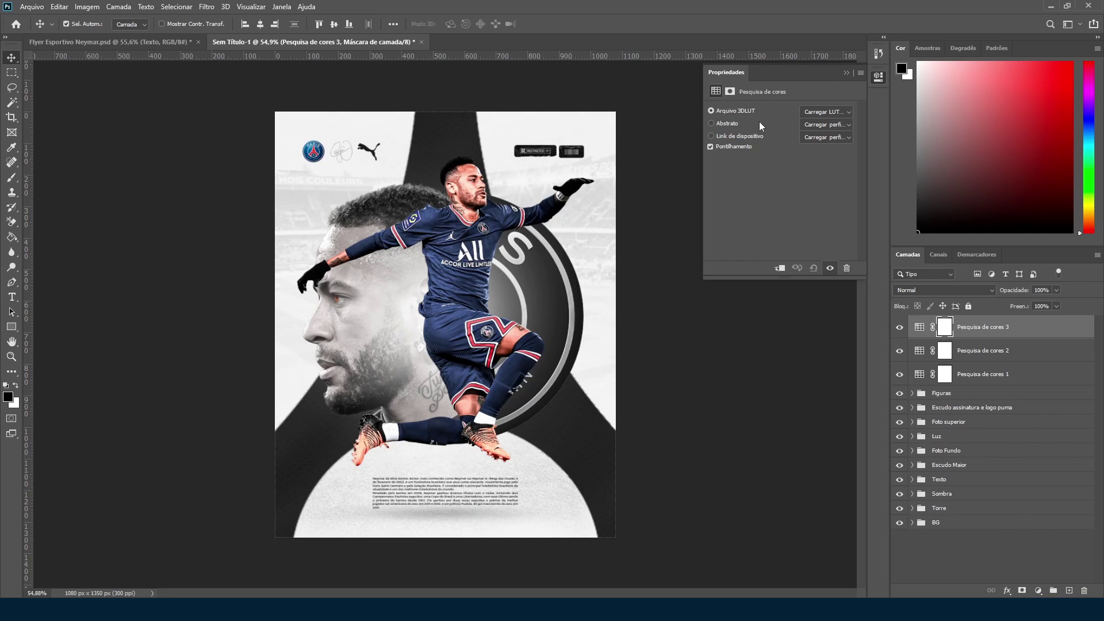
{"action": "left_click", "coordinate": [826, 112]}
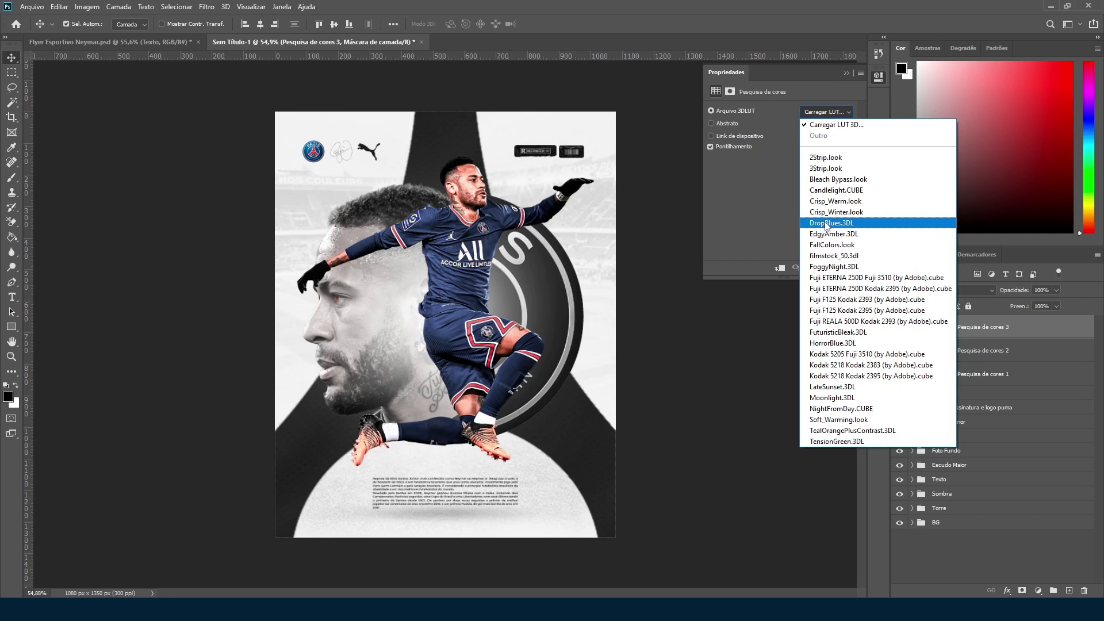
{"action": "left_click", "coordinate": [827, 224]}
{"action": "key", "text": "Down"}
{"action": "key", "text": "Down"}
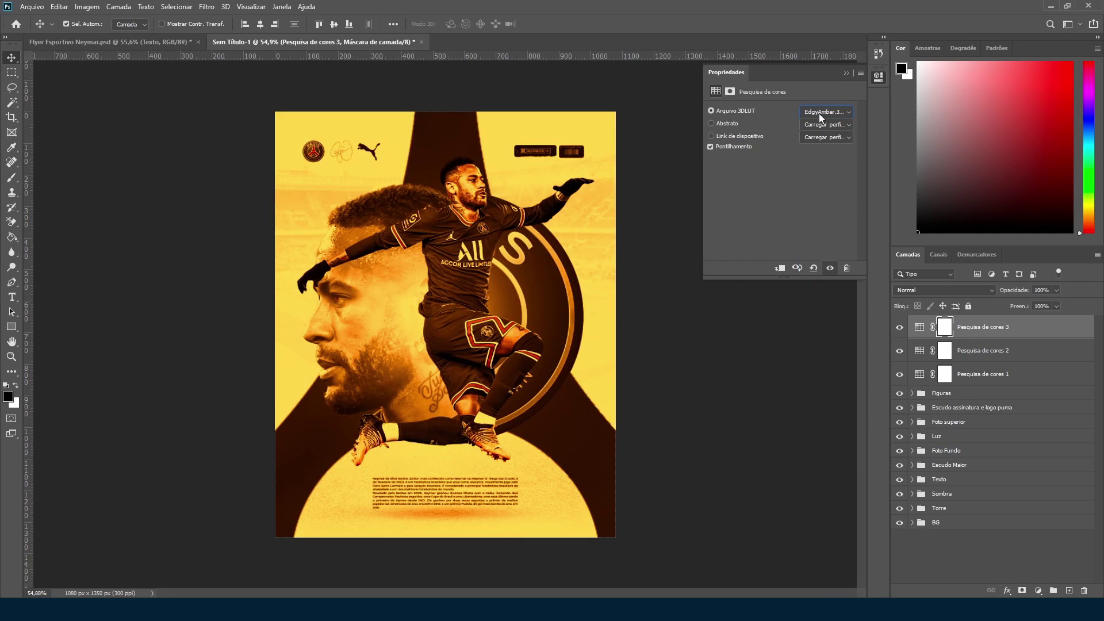
{"action": "key", "text": "Down"}
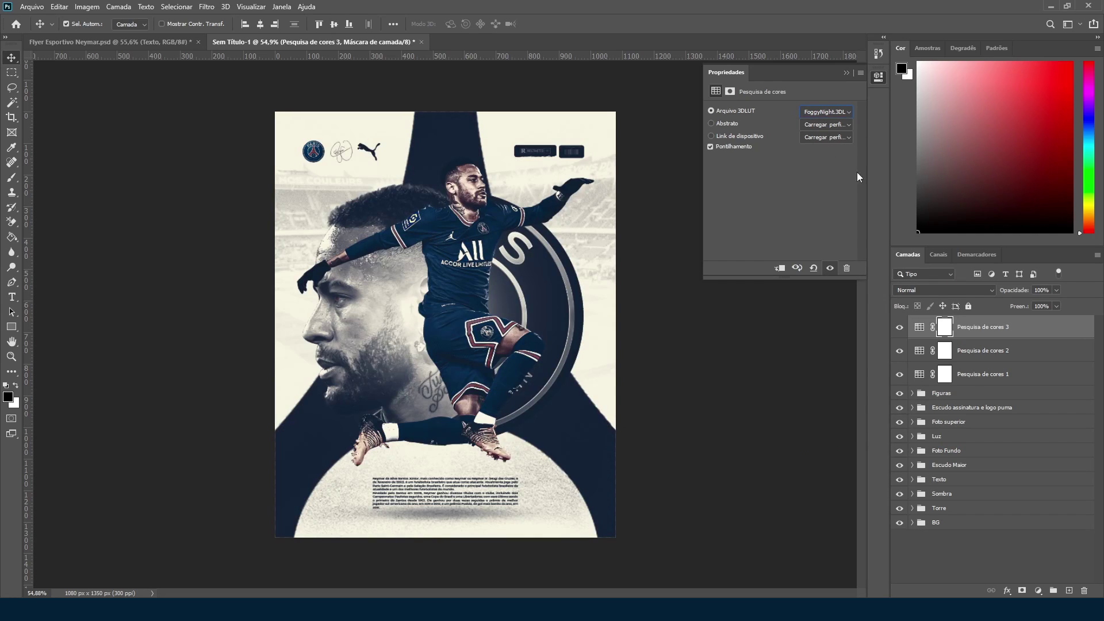
{"action": "left_click", "coordinate": [1056, 307]}
{"action": "left_click_drag", "start_coordinate": [1059, 318], "coordinate": [1021, 325]}
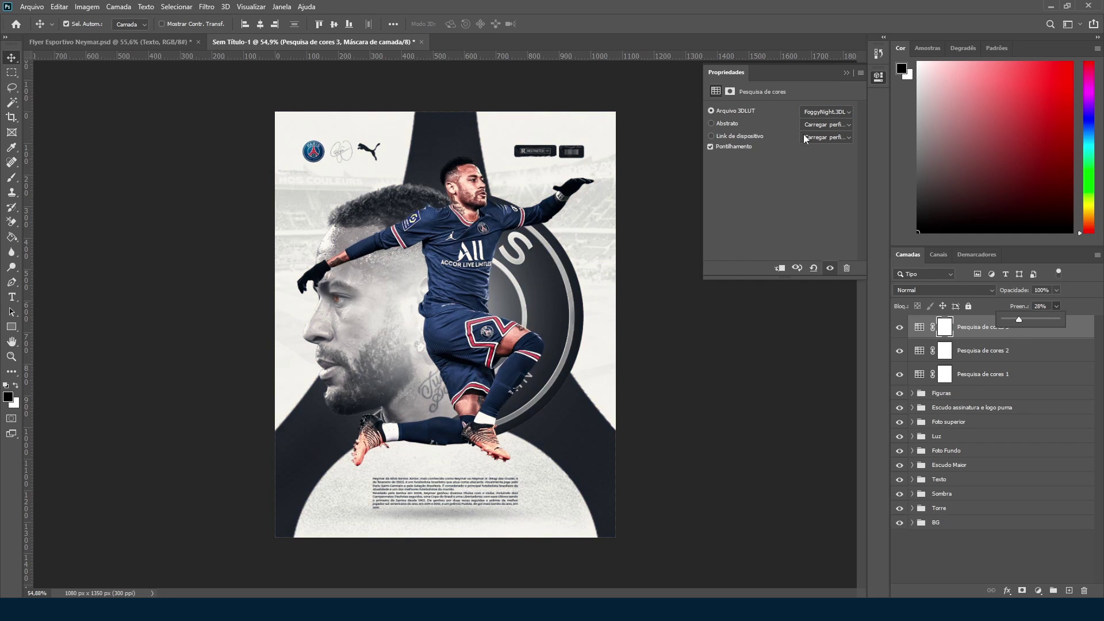
Step: Keep the FoggyNight.3DL LUT on the third Color Lookup adjustment and set its fill to 26%
{"action": "left_click", "coordinate": [825, 112]}
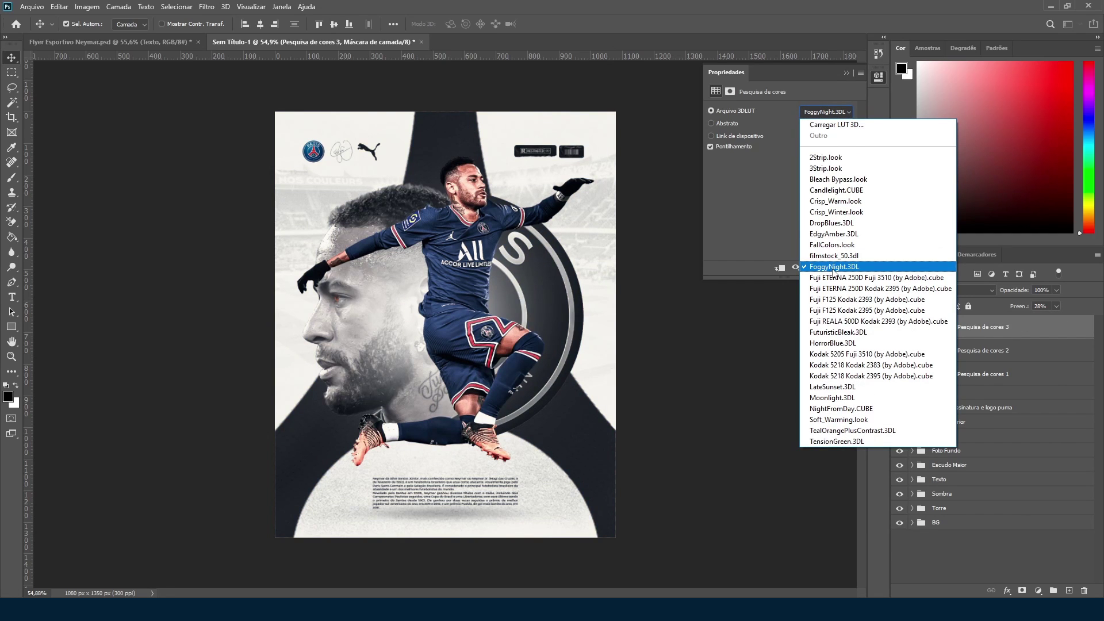
{"action": "left_click", "coordinate": [826, 268]}
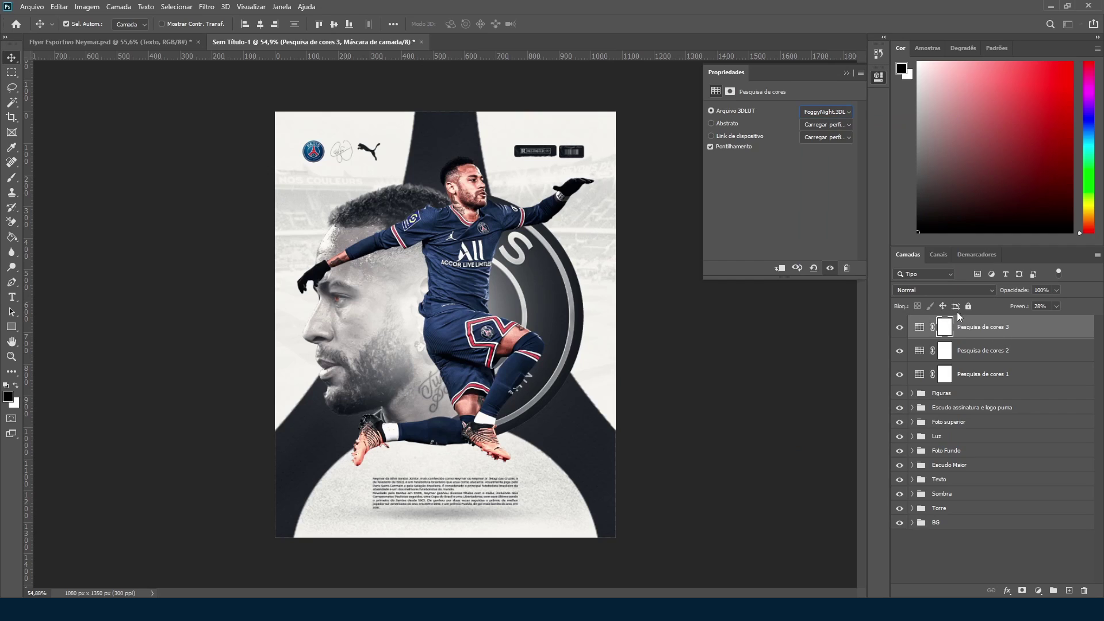
{"action": "left_click", "coordinate": [1056, 307]}
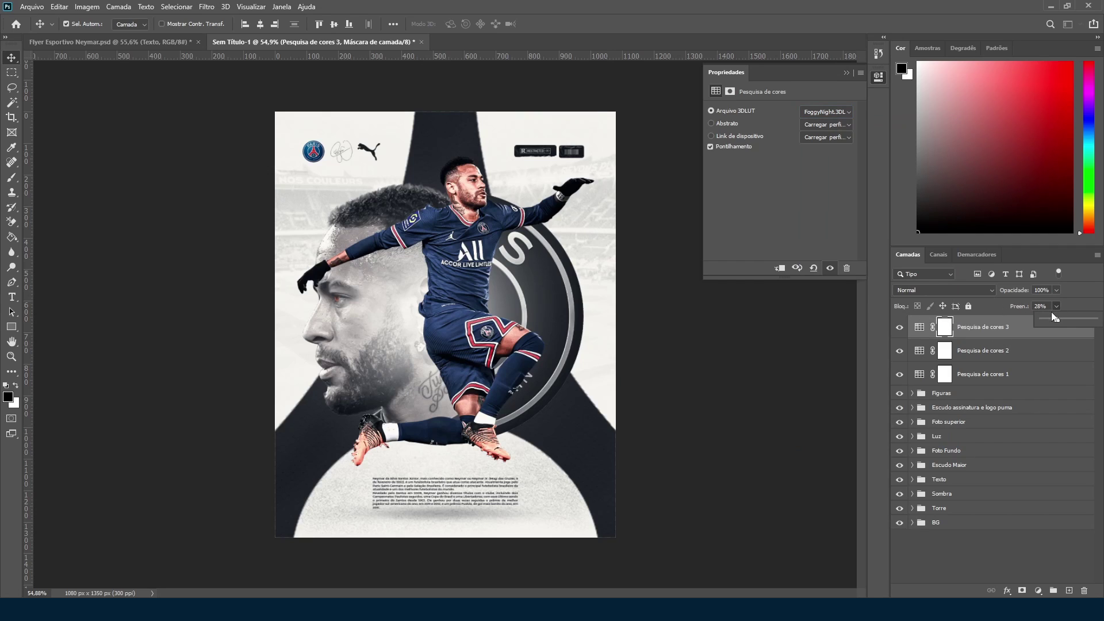
{"action": "left_click_drag", "start_coordinate": [1058, 323], "coordinate": [1055, 322]}
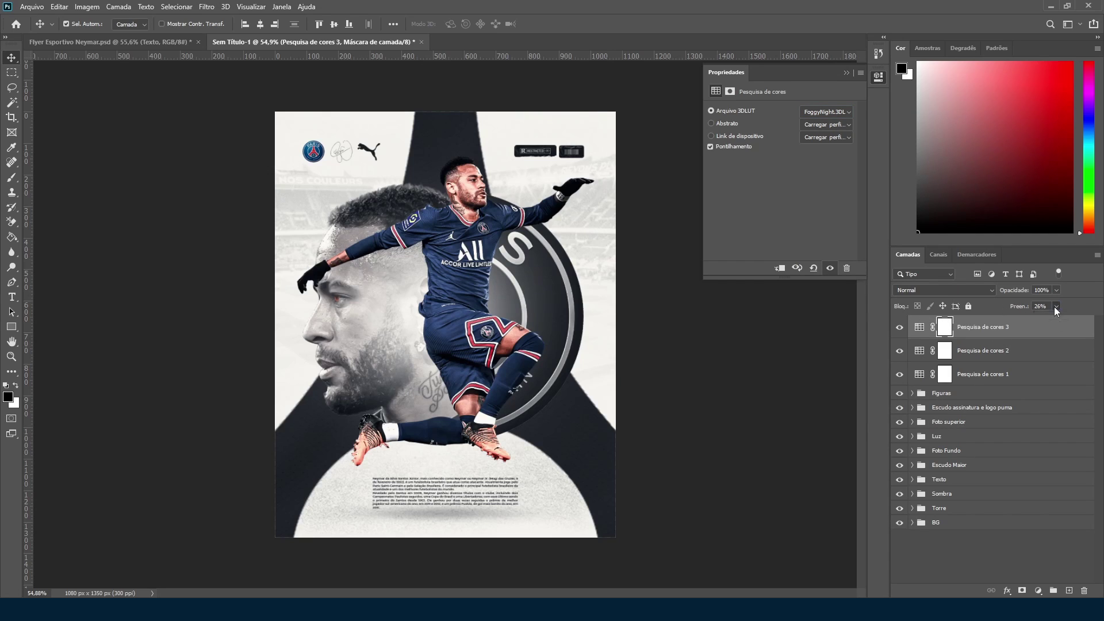
Step: Add a fourth Color Lookup adjustment on top with the FuturisticBleak.3DL LUT and 11% fill
{"action": "left_click", "coordinate": [1038, 591]}
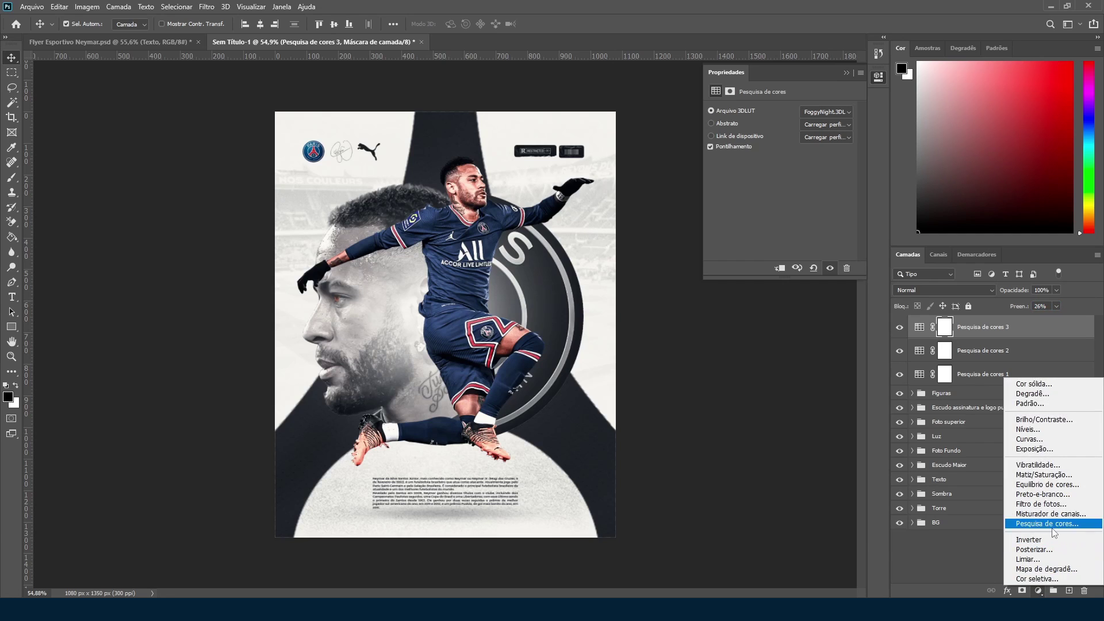
{"action": "left_click", "coordinate": [1029, 524]}
{"action": "left_click", "coordinate": [826, 111]}
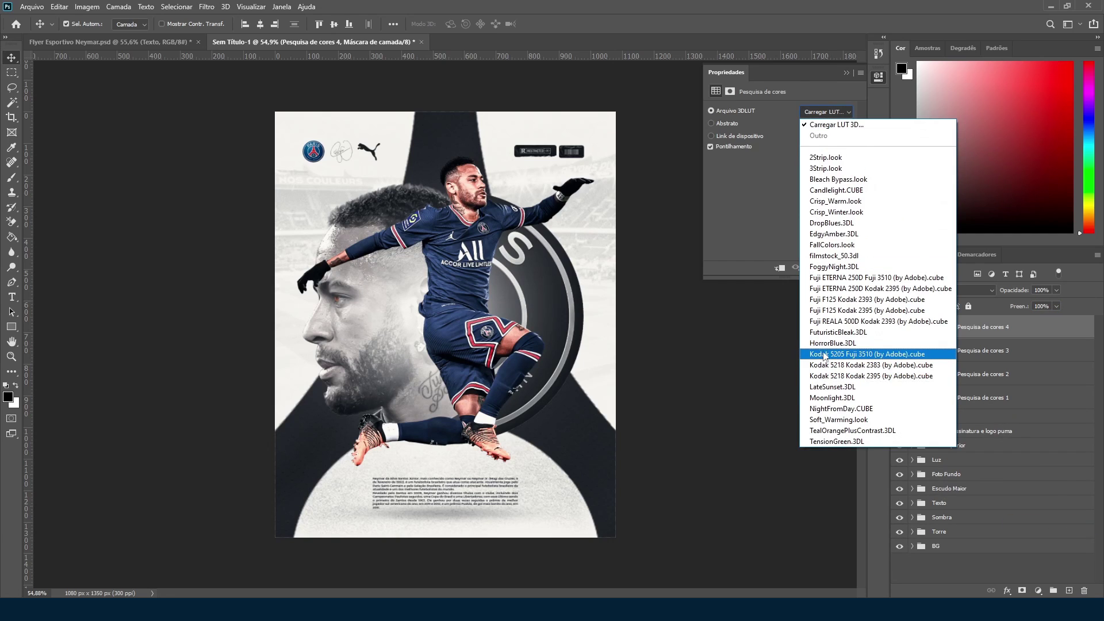
{"action": "left_click", "coordinate": [826, 330]}
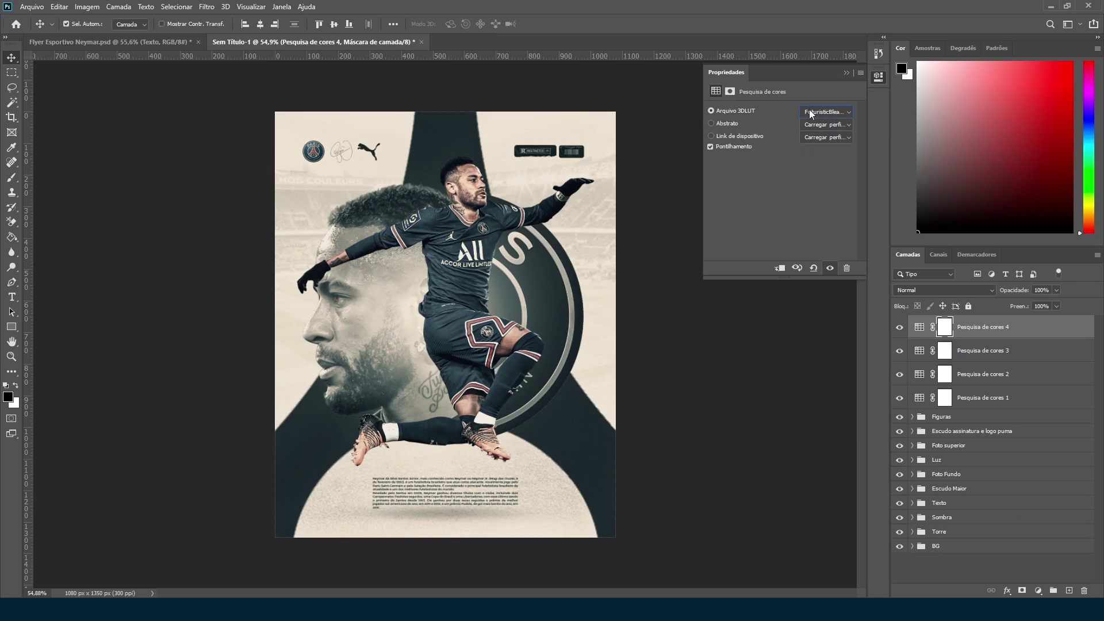
{"action": "left_click_drag", "start_coordinate": [1057, 308], "coordinate": [1015, 324]}
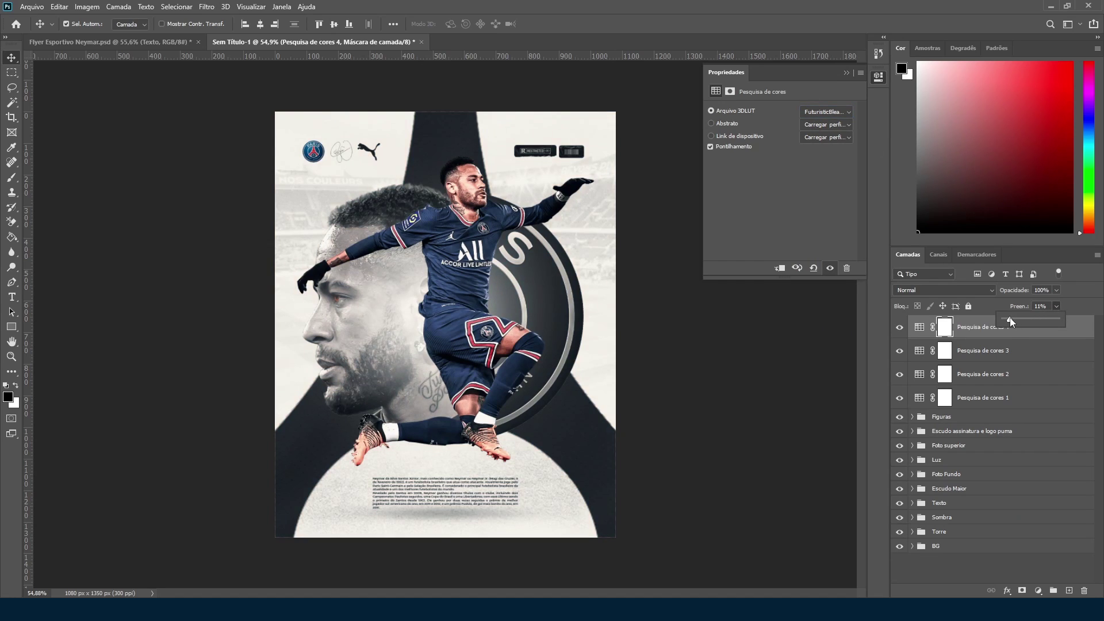
Step: Add a fifth Color Lookup adjustment on top with a Kodak 5218 LUT and 43% fill
{"action": "left_click", "coordinate": [1038, 591]}
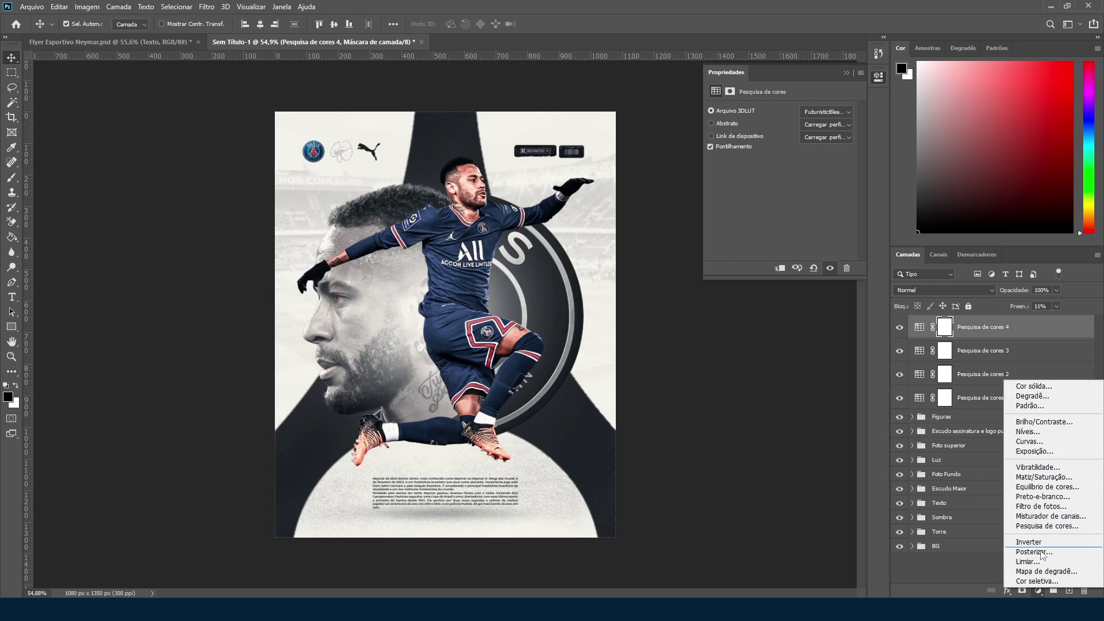
{"action": "left_click", "coordinate": [1048, 526]}
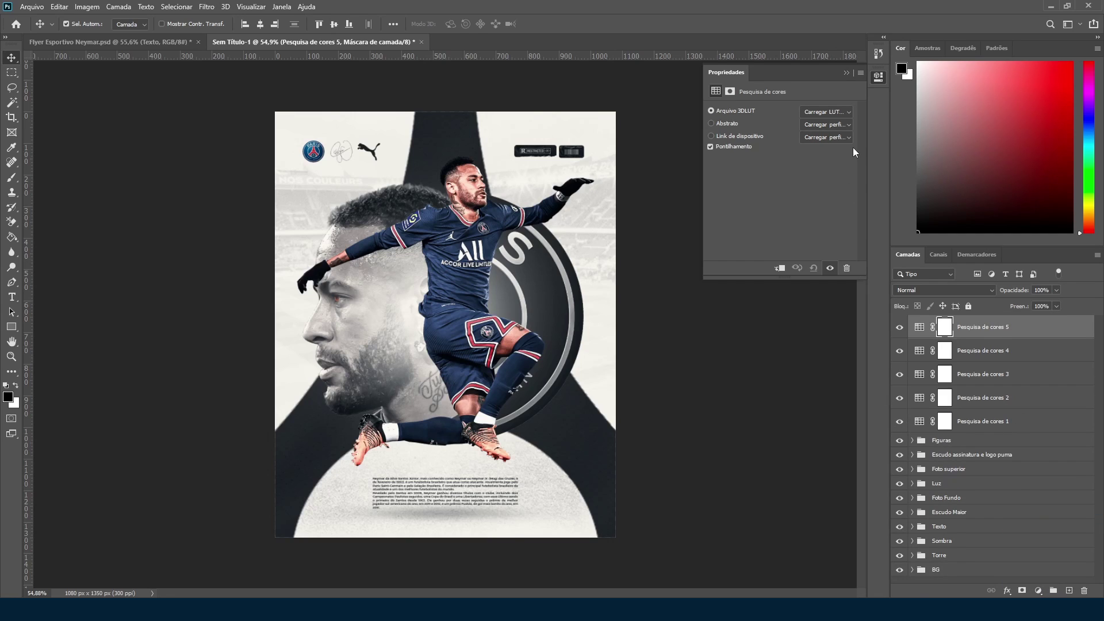
{"action": "left_click", "coordinate": [826, 112]}
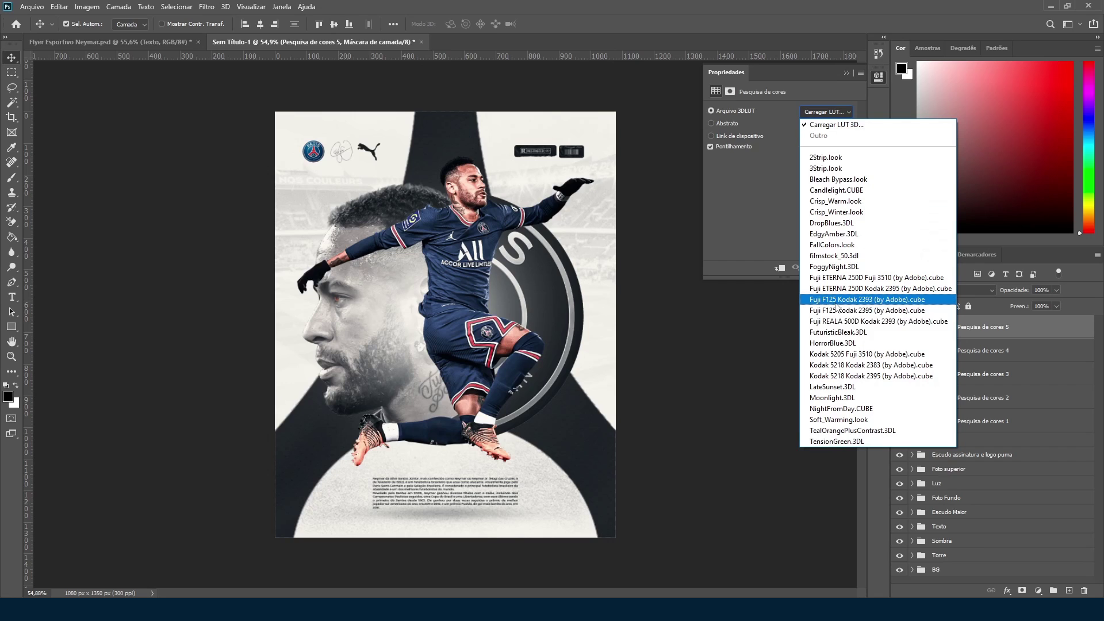
{"action": "left_click", "coordinate": [826, 344]}
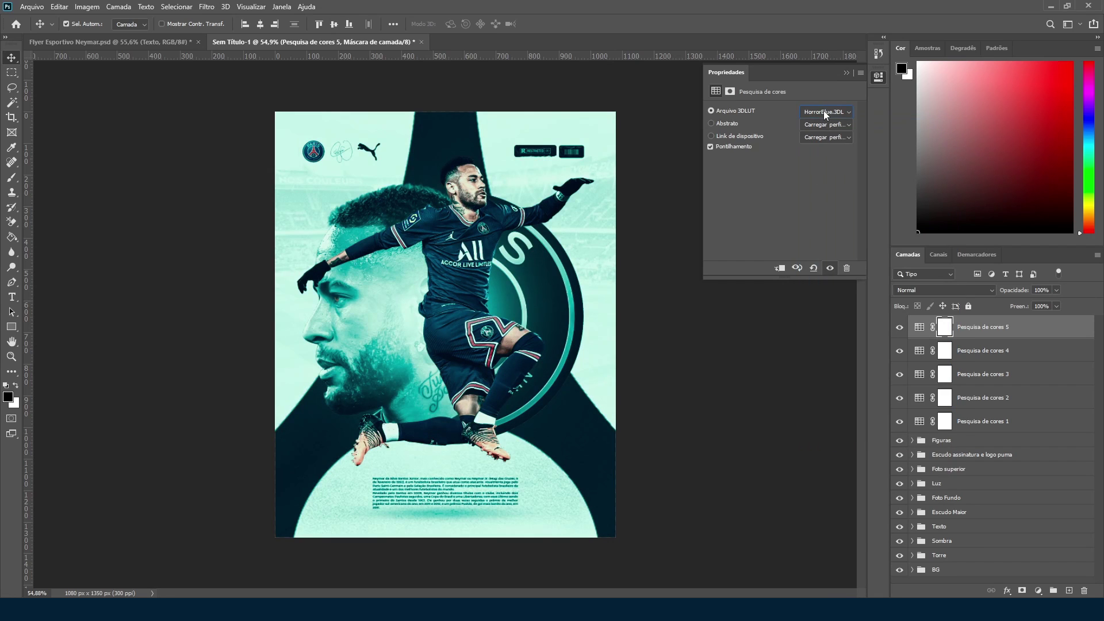
{"action": "scroll", "coordinate": [823, 112], "scroll_direction": "down", "scroll_amount": 2}
{"action": "scroll", "coordinate": [823, 112], "scroll_direction": "down", "scroll_amount": 3}
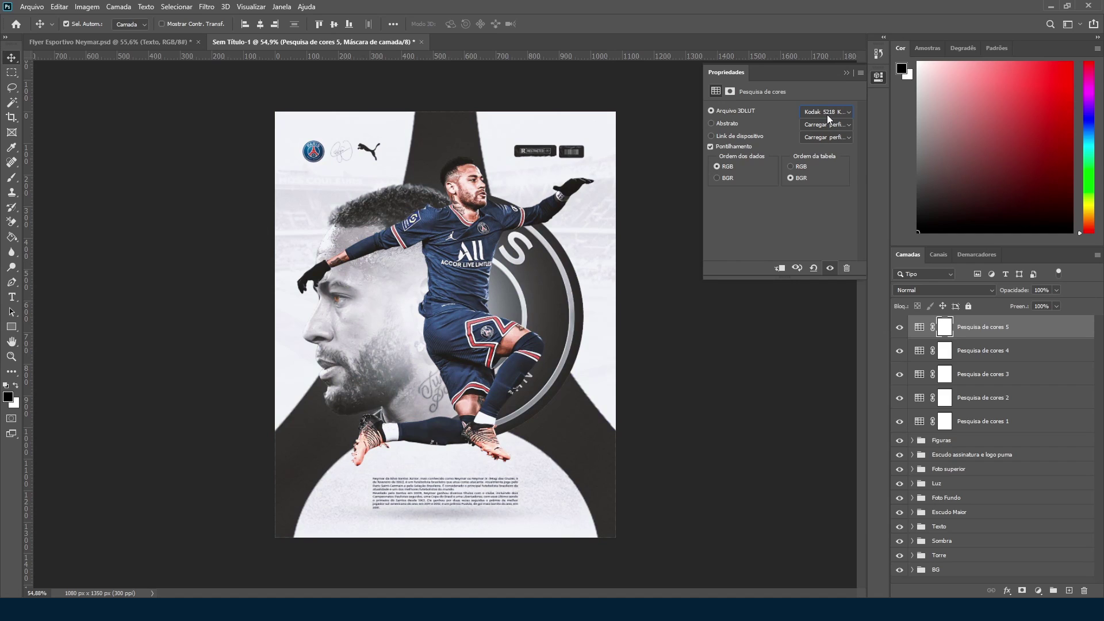
{"action": "left_click_drag", "start_coordinate": [1056, 306], "coordinate": [1027, 323]}
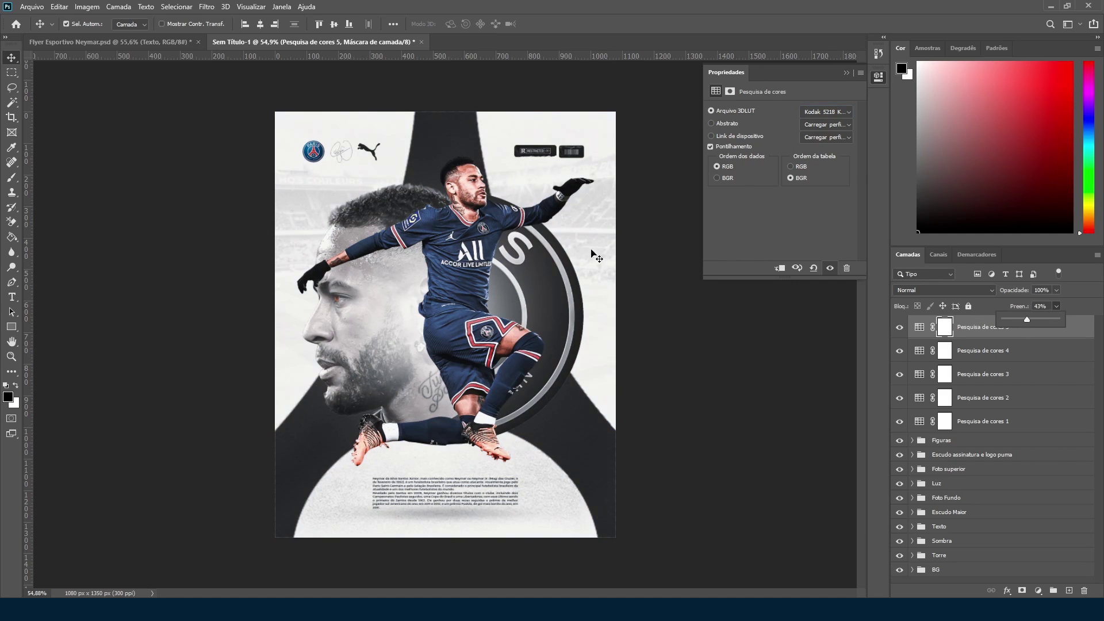
{"action": "left_click", "coordinate": [846, 72]}
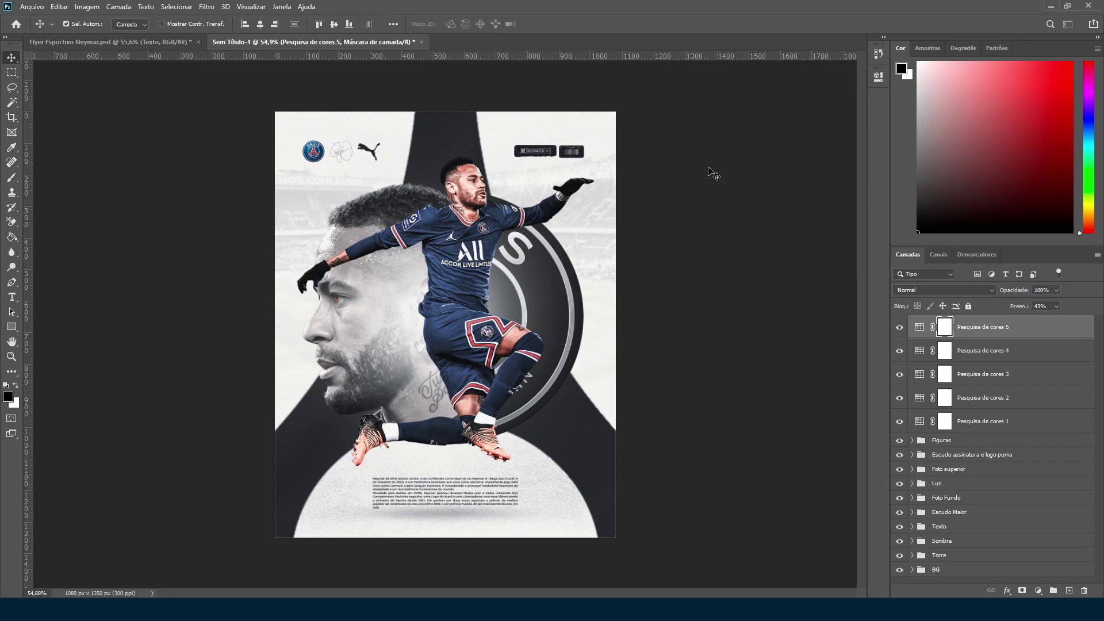
{"action": "scroll", "coordinate": [465, 242], "scroll_direction": "up", "scroll_amount": 1}
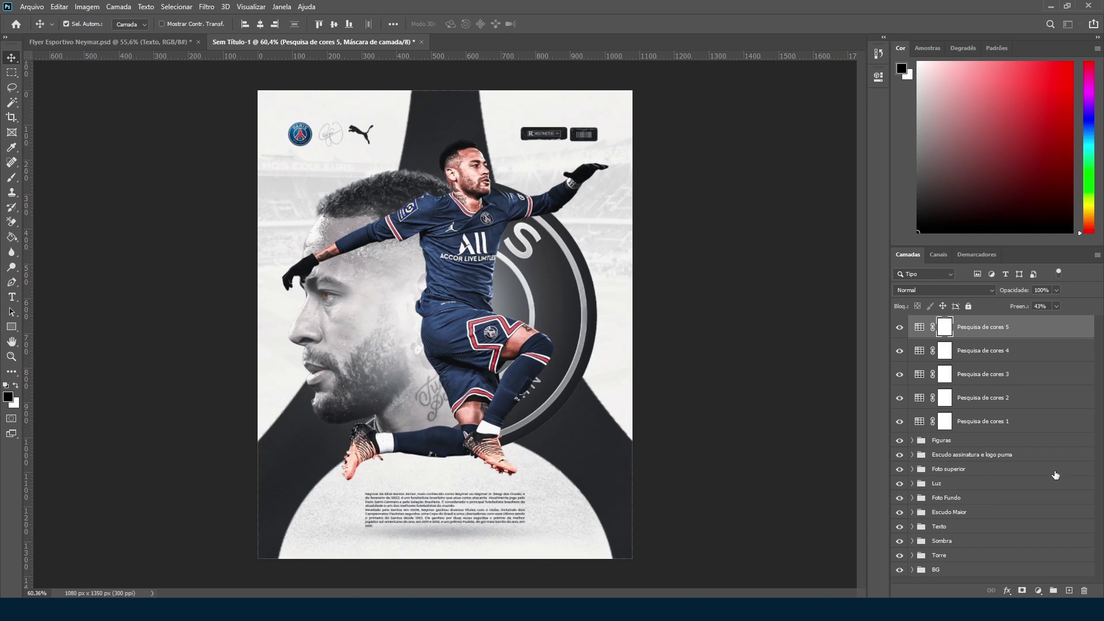
Step: Add a Curves adjustment on top, checking the finished reference flyer, and raise the curve's black point to fade the shadows
{"action": "left_click", "coordinate": [1041, 591]}
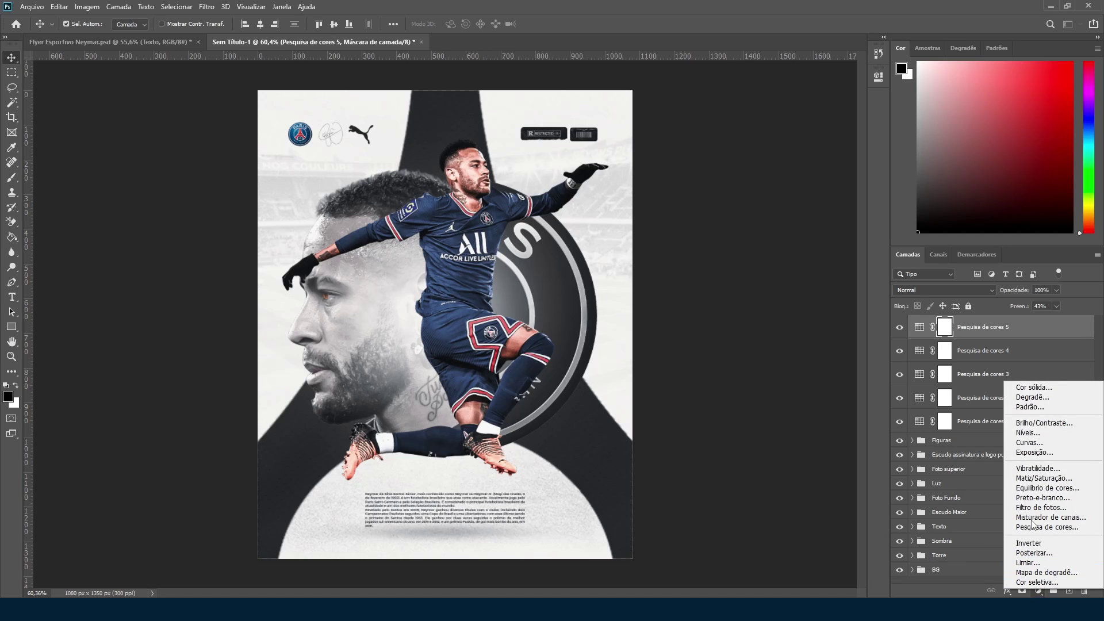
{"action": "left_click", "coordinate": [1029, 442]}
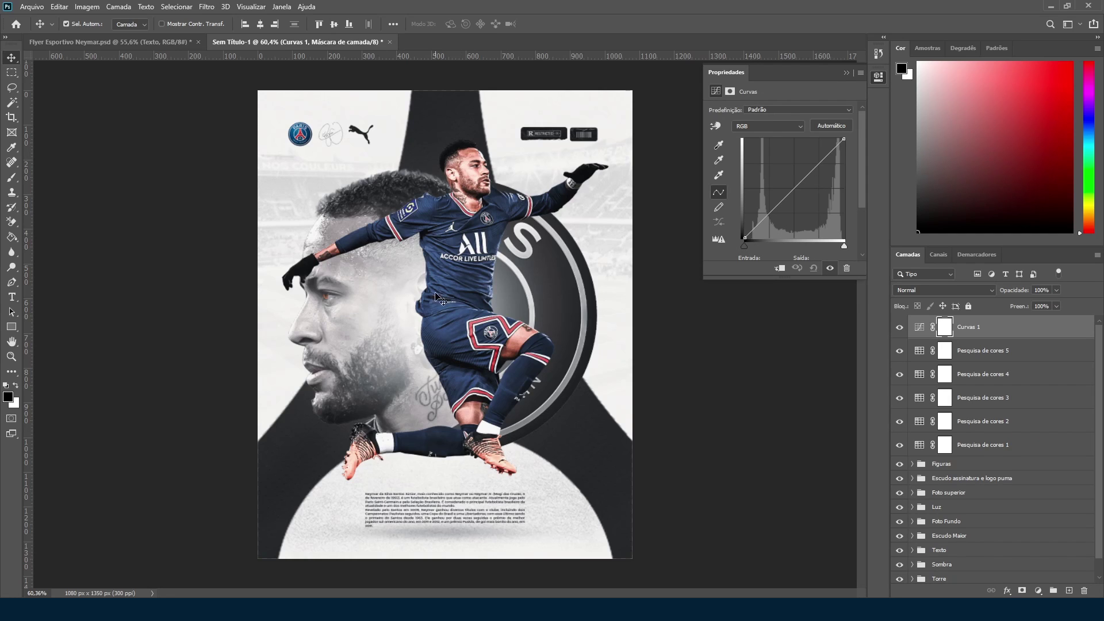
{"action": "left_click", "coordinate": [105, 40]}
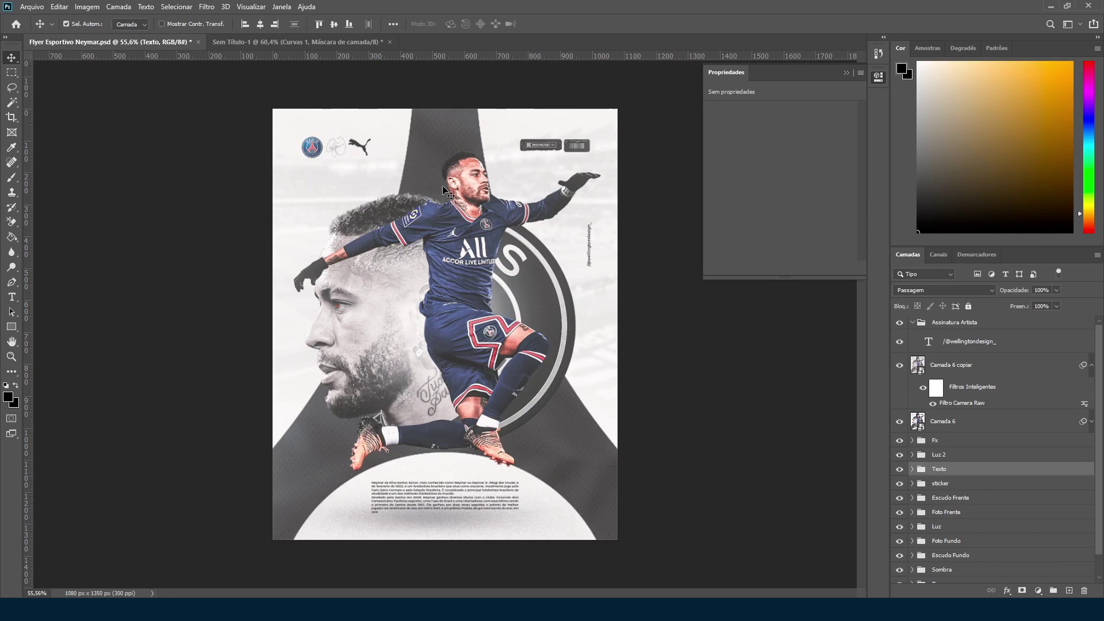
{"action": "left_click", "coordinate": [285, 44]}
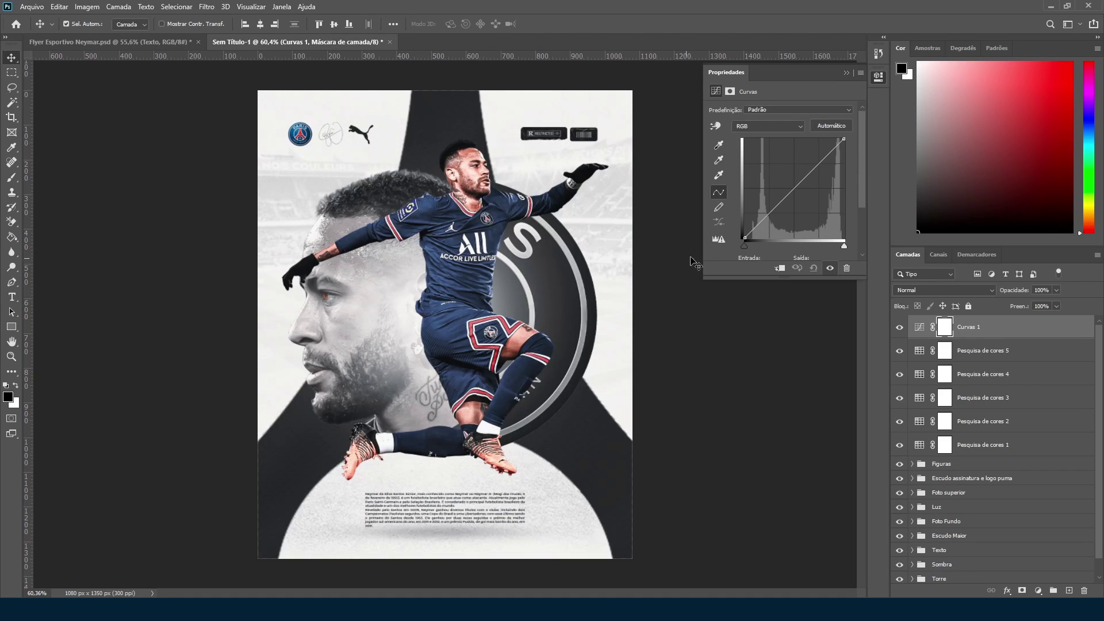
{"action": "left_click_drag", "start_coordinate": [745, 236], "coordinate": [744, 223]}
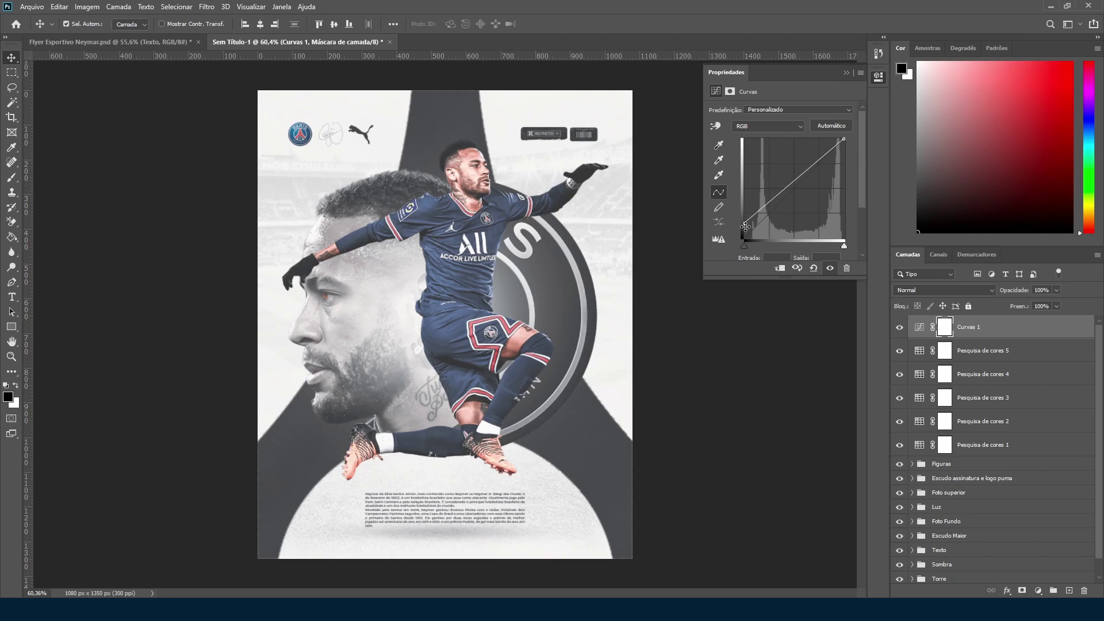
Step: Shape the RGB curve into a gentle S with added midtone and highlight points, and compare the result with the reference flyer
{"action": "left_click_drag", "start_coordinate": [745, 223], "coordinate": [824, 157]}
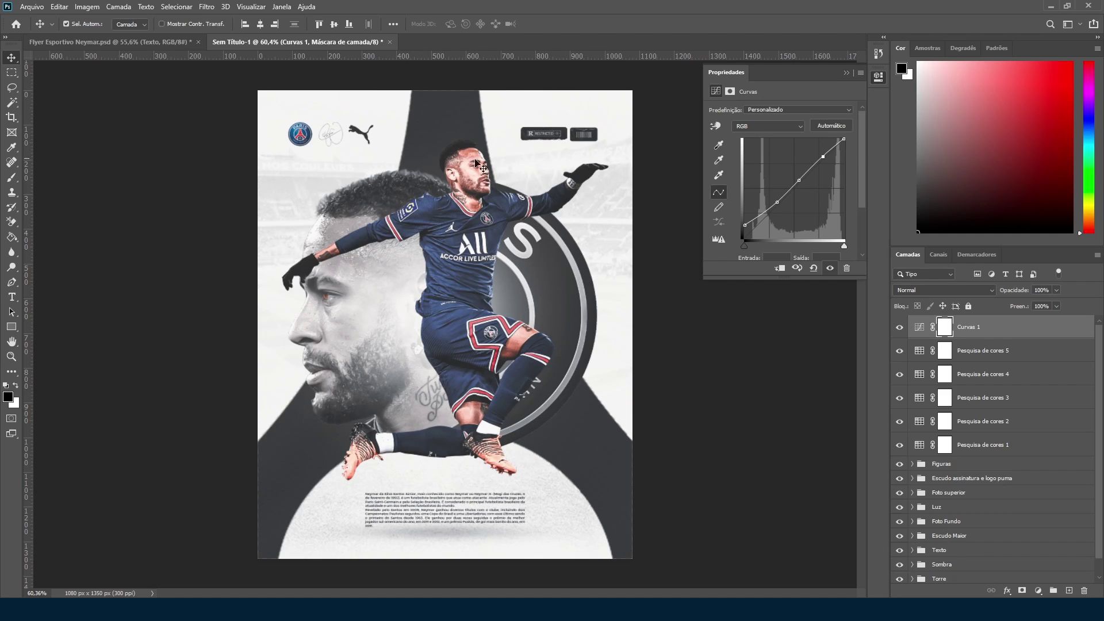
{"action": "left_click_drag", "start_coordinate": [846, 138], "coordinate": [844, 139]}
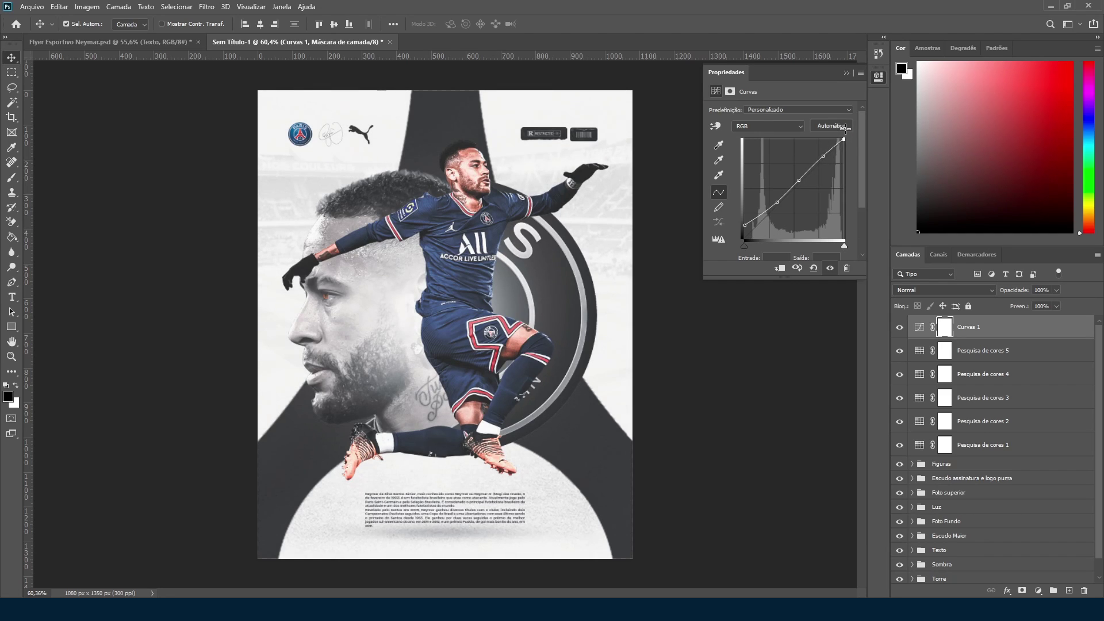
{"action": "left_click", "coordinate": [847, 74]}
{"action": "key", "text": "ctrl+Tab"}
{"action": "key", "text": "ctrl+Tab"}
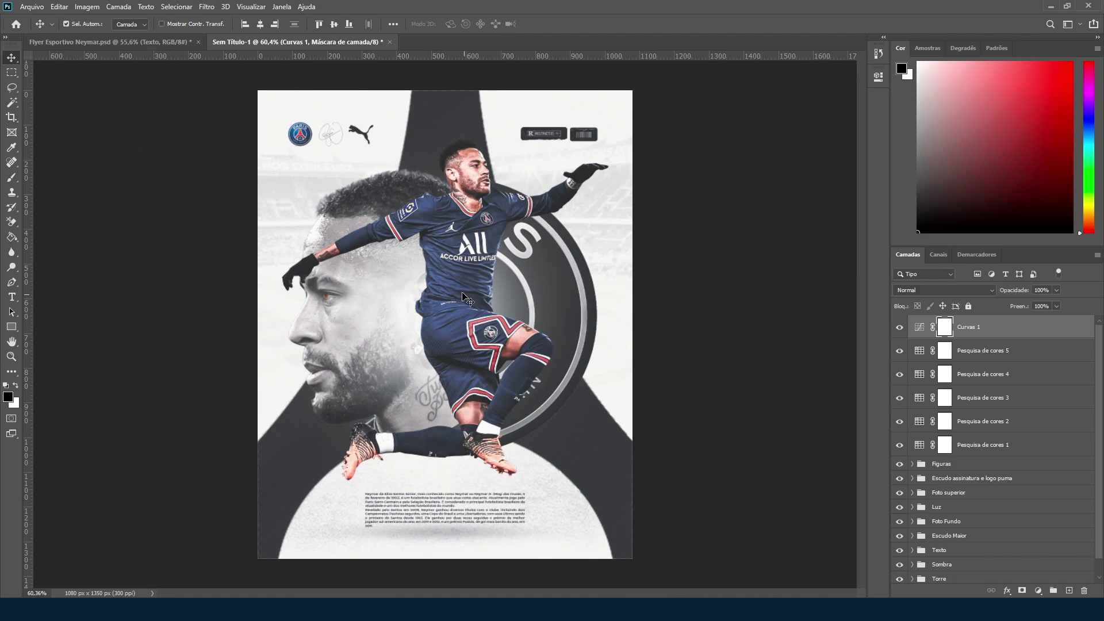
{"action": "scroll", "coordinate": [422, 317], "scroll_direction": "down", "scroll_amount": 2}
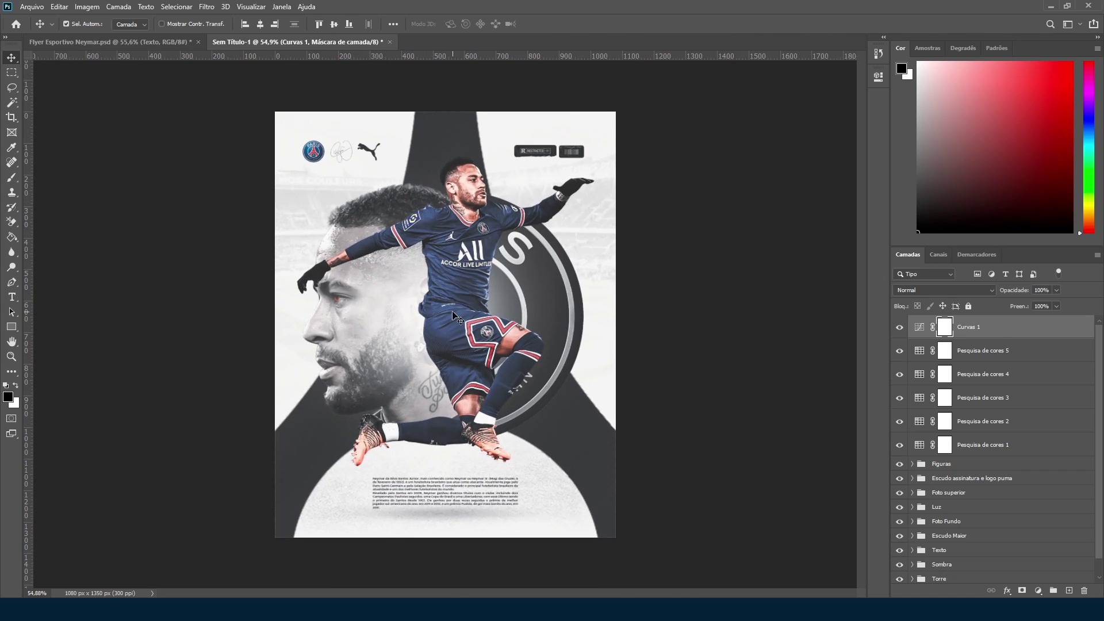
Step: Group the Curves and all five Color Lookup adjustments and name the group "Fx"
{"action": "left_click", "coordinate": [978, 452], "text": "shift"}
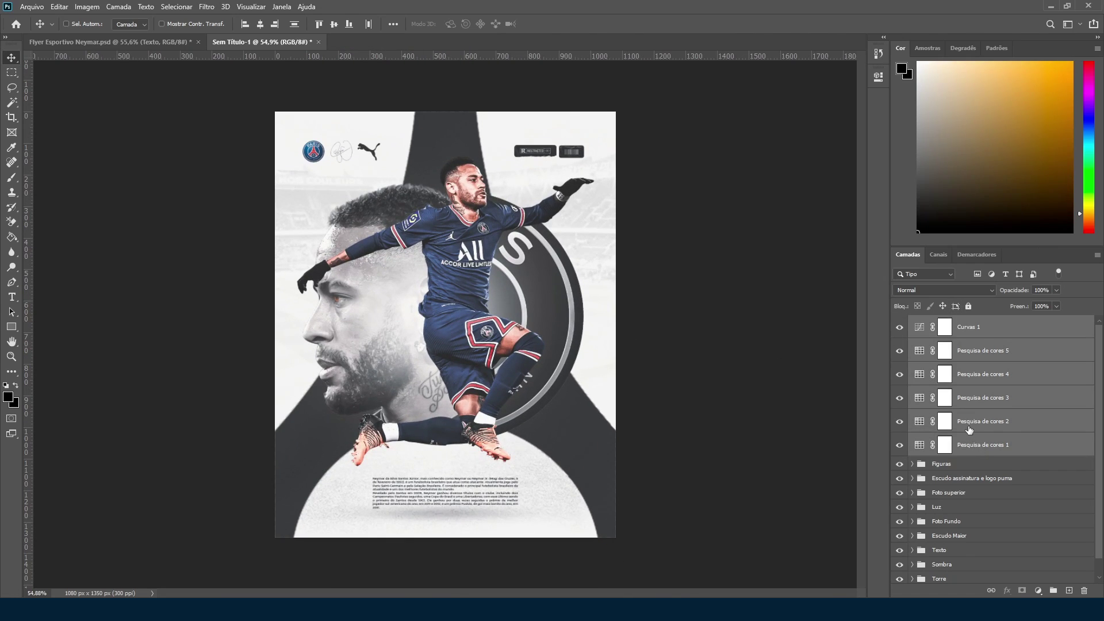
{"action": "key", "text": "ctrl+g"}
{"action": "double_click", "coordinate": [947, 323]}
{"action": "type", "text": "Fx"}
{"action": "key", "text": "Return"}
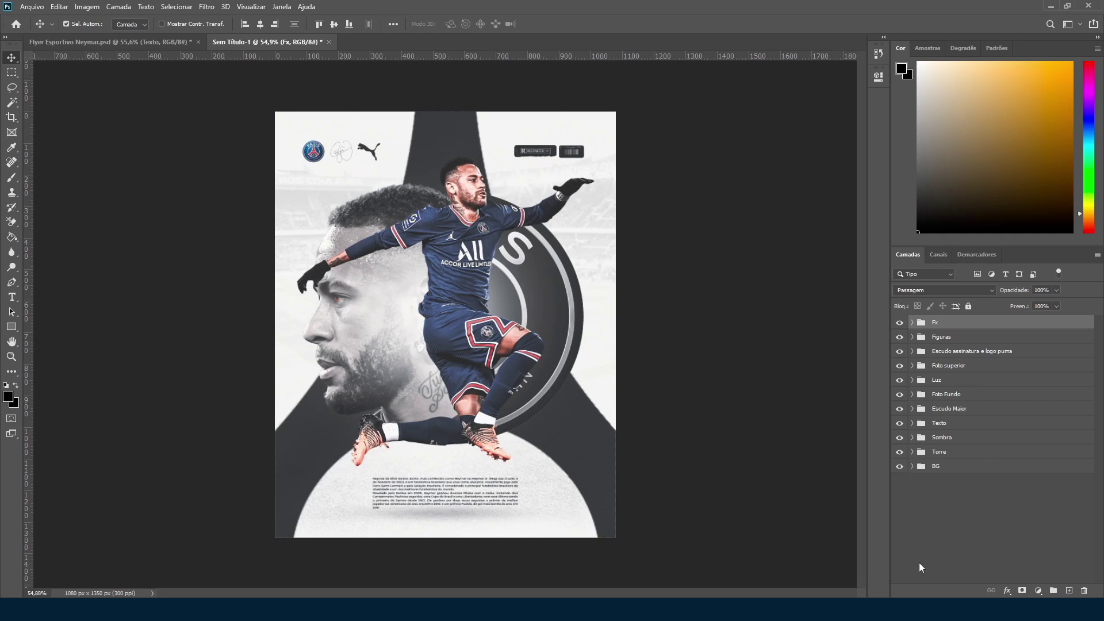
Step: Create a new layer above the Fx group, make the soft brush tip fully round and enlarge it to 1100 px
{"action": "left_click", "coordinate": [1069, 590]}
{"action": "key", "text": "b"}
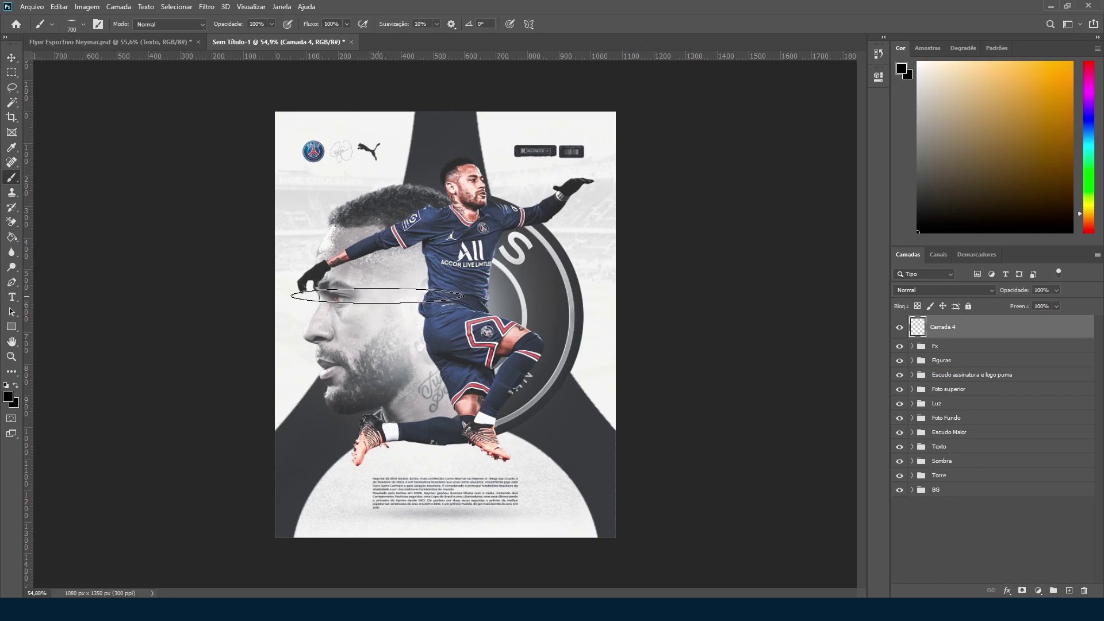
{"action": "left_click", "coordinate": [83, 25]}
{"action": "left_click_drag", "start_coordinate": [35, 68], "coordinate": [36, 47]}
{"action": "left_click", "coordinate": [84, 23]}
{"action": "left_click", "coordinate": [83, 25]}
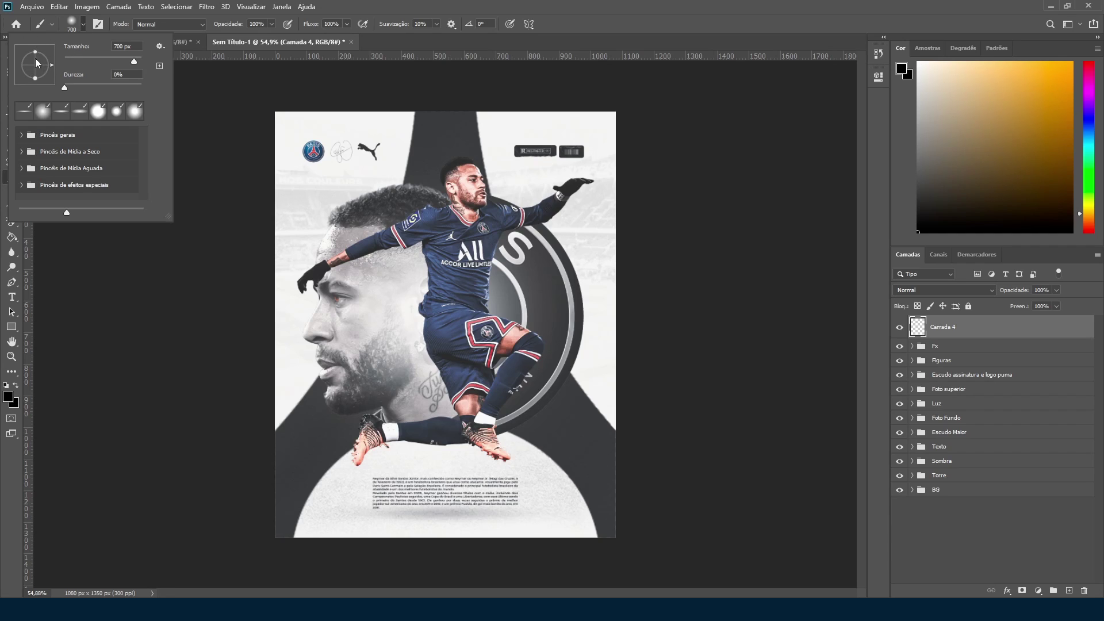
{"action": "left_click", "coordinate": [85, 26]}
{"action": "key", "text": "bracketright"}
{"action": "key", "text": "bracketright"}
{"action": "key", "text": "bracketright"}
{"action": "key", "text": "bracketright"}
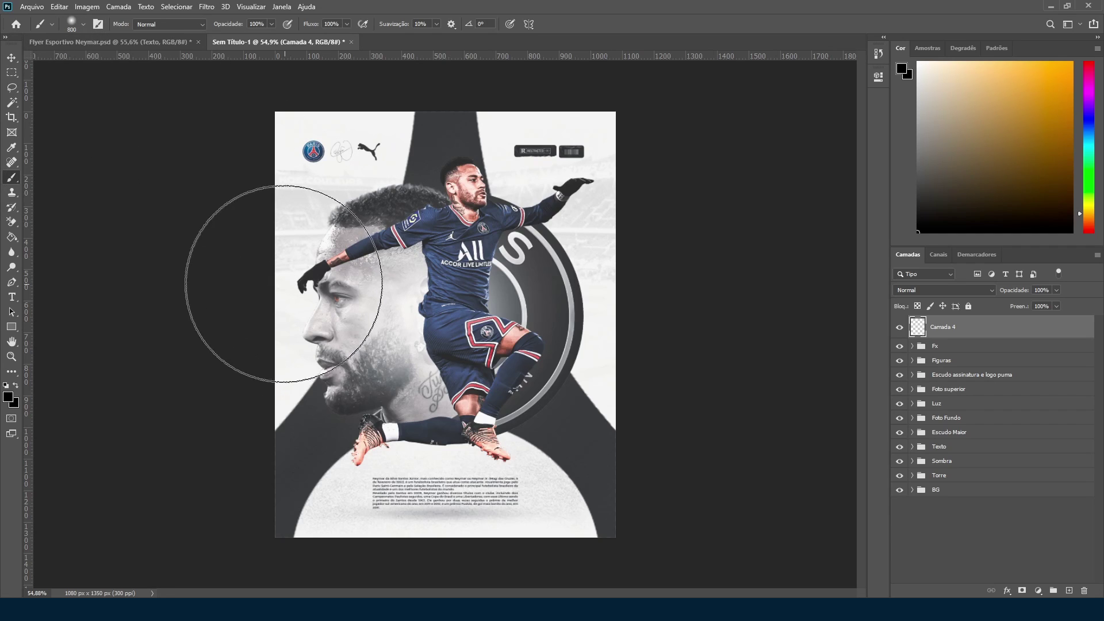
Step: Paint soft white light along the flyer's left and top edges on the new layer and set the layer's fill to 42%
{"action": "key", "text": "x"}
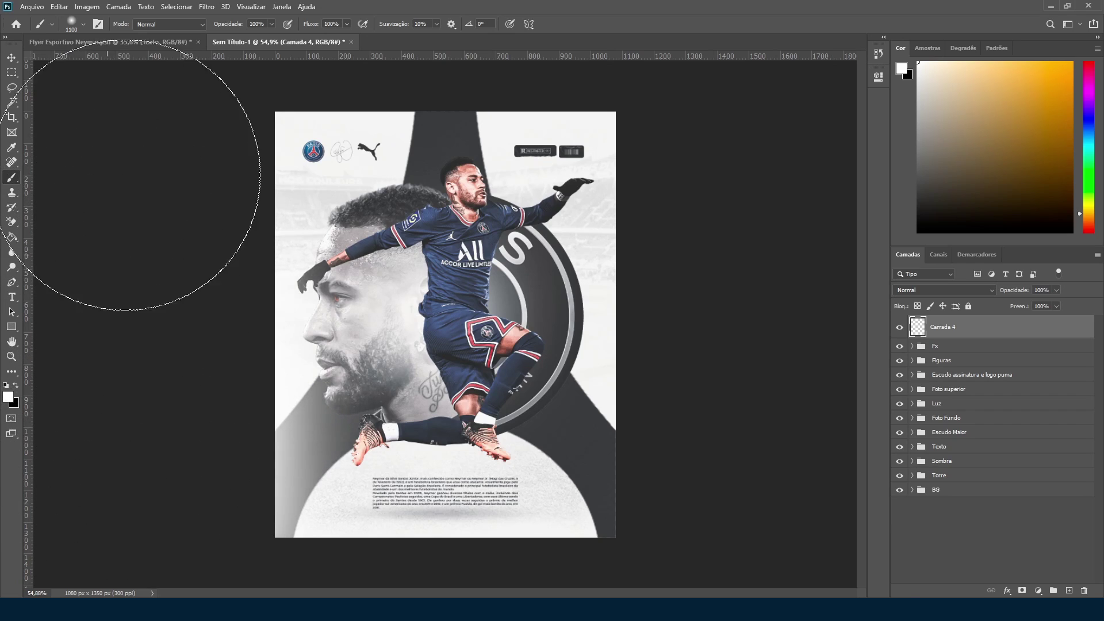
{"action": "scroll", "coordinate": [348, 57], "scroll_direction": "down", "scroll_amount": 3}
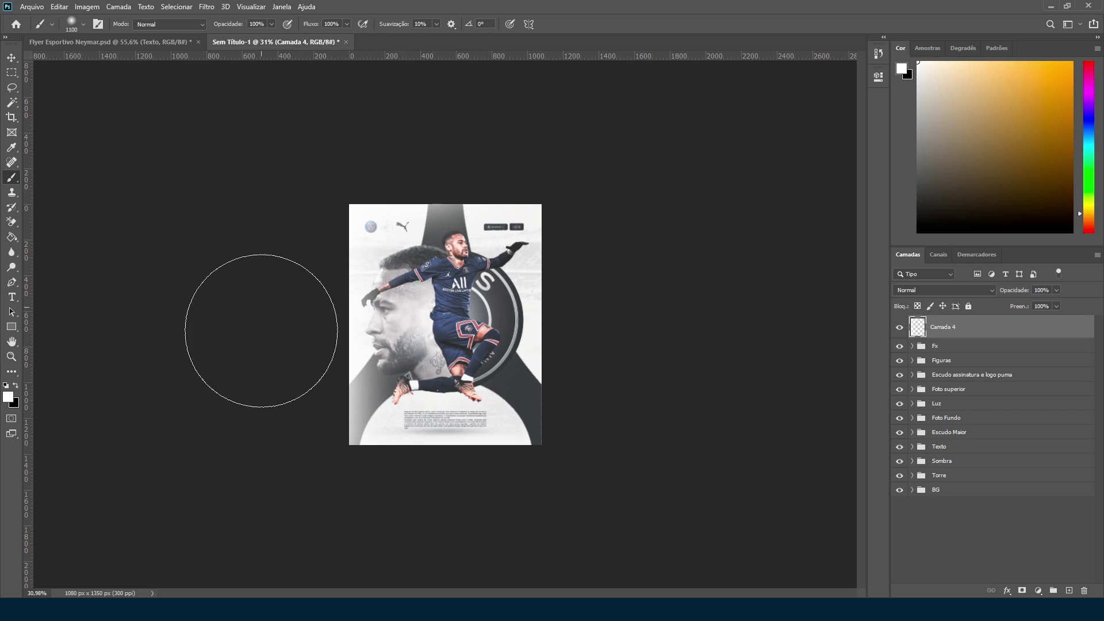
{"action": "scroll", "coordinate": [434, 362], "scroll_direction": "up", "scroll_amount": 4}
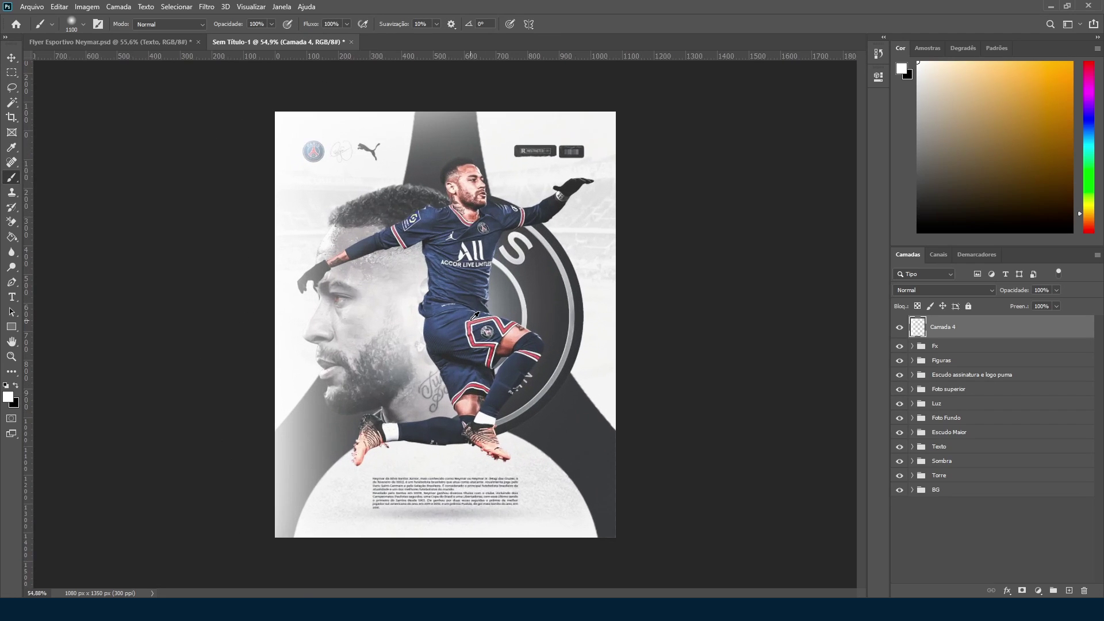
{"action": "left_click", "coordinate": [12, 58]}
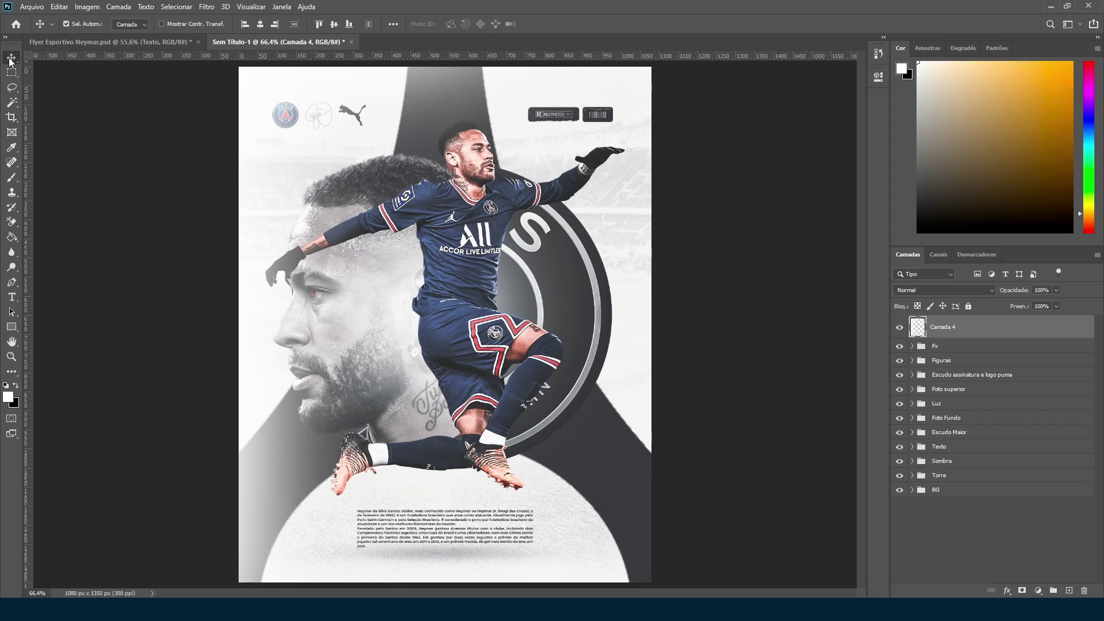
{"action": "left_click", "coordinate": [1057, 306]}
{"action": "left_click_drag", "start_coordinate": [1033, 321], "coordinate": [1030, 320]}
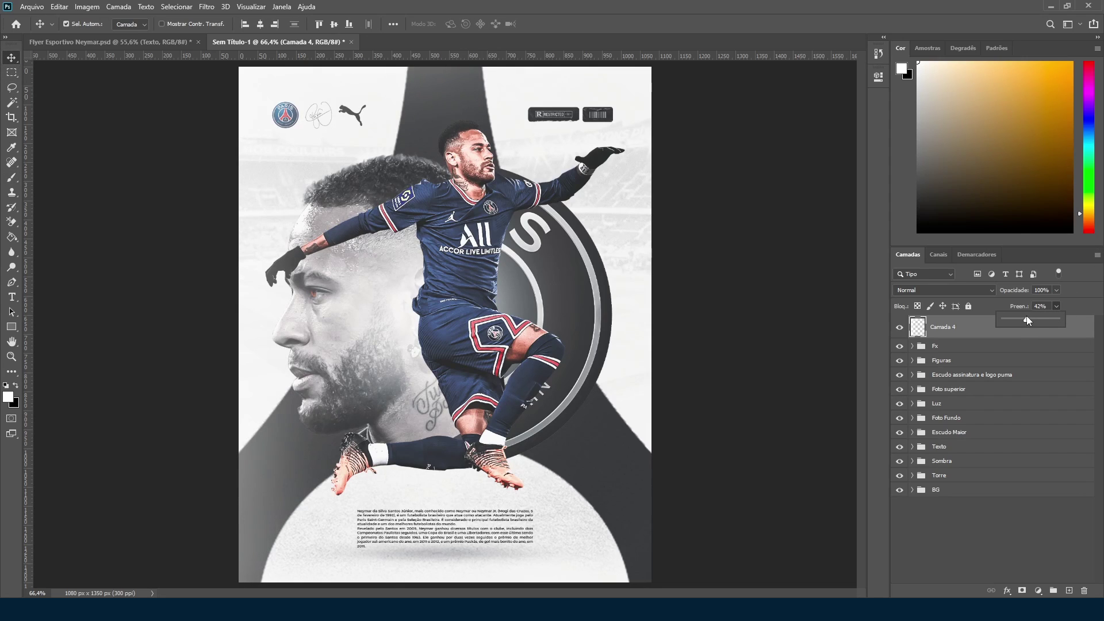
Step: Set the white light layer's fill to 43% and compare the flyer with the light hidden and shown
{"action": "left_click_drag", "start_coordinate": [1028, 318], "coordinate": [1027, 317]}
{"action": "left_click", "coordinate": [899, 327]}
{"action": "left_click", "coordinate": [899, 327]}
{"action": "scroll", "coordinate": [661, 296], "scroll_direction": "down", "scroll_amount": 2}
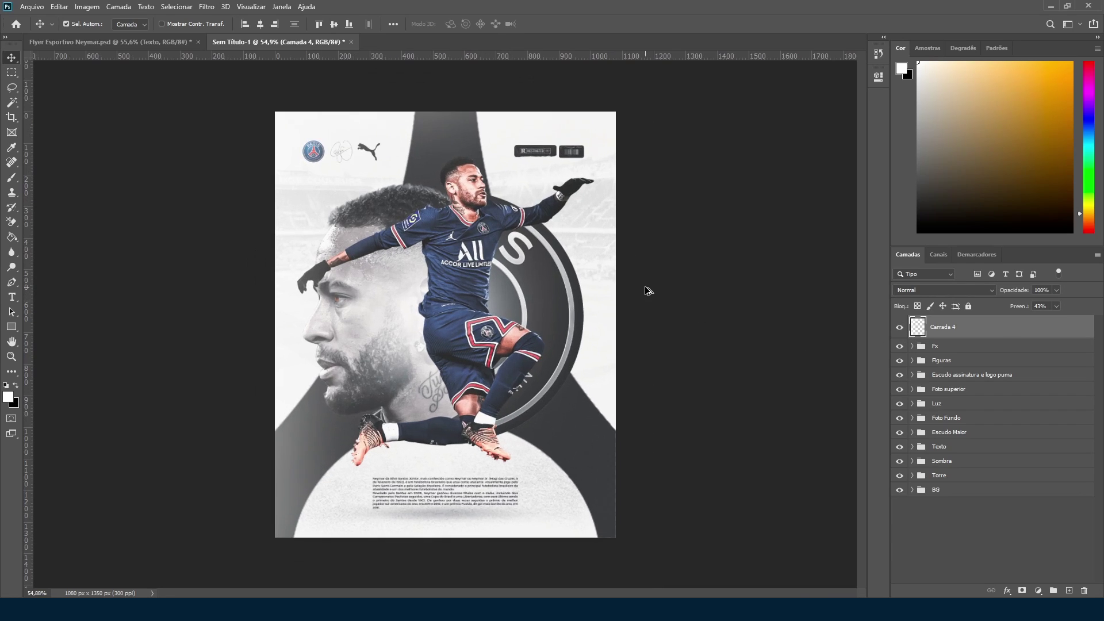
{"action": "left_click", "coordinate": [666, 271]}
Step: Save the document as a Photoshop file named "Flyer Esportivo Neymar" in the desktop's Material da Aula folder
{"action": "key", "text": "ctrl+s"}
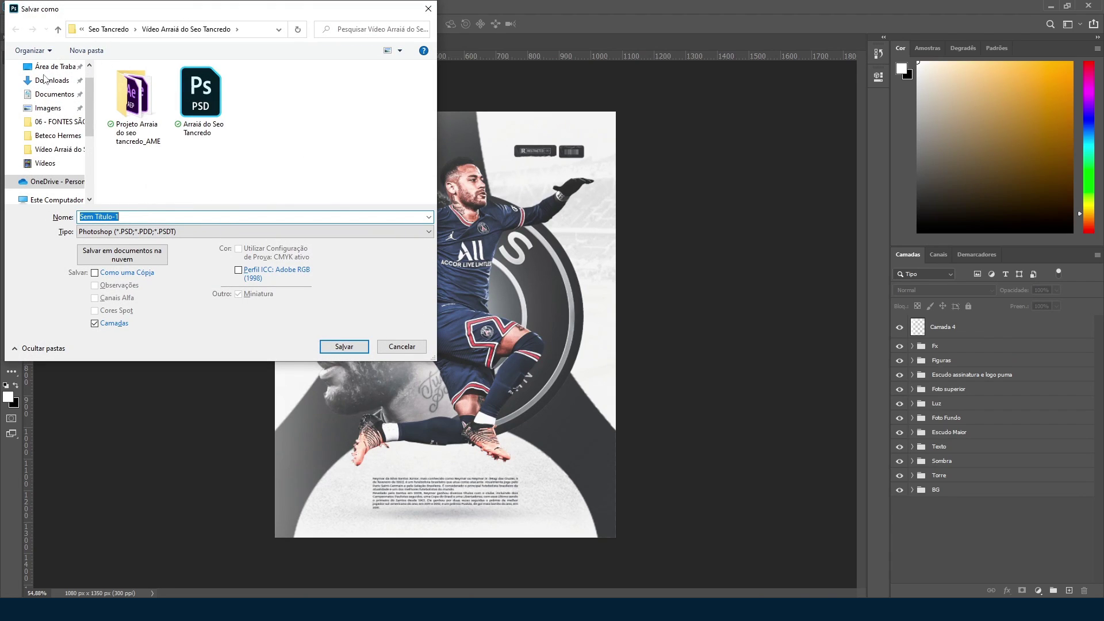
{"action": "left_click", "coordinate": [47, 67]}
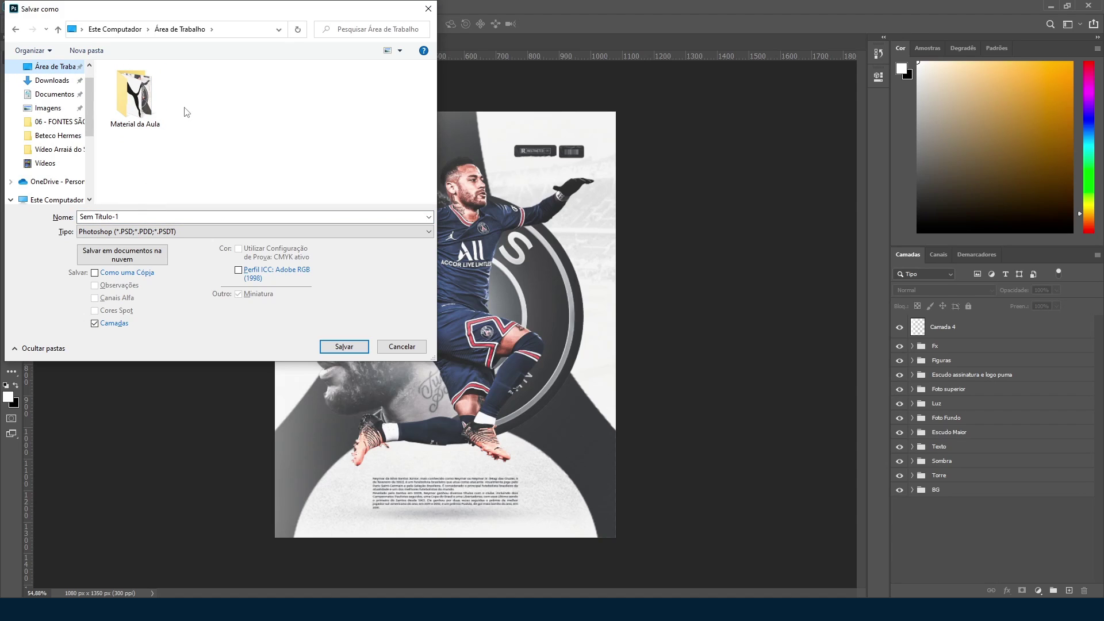
{"action": "double_click", "coordinate": [144, 106]}
{"action": "left_click", "coordinate": [129, 218]}
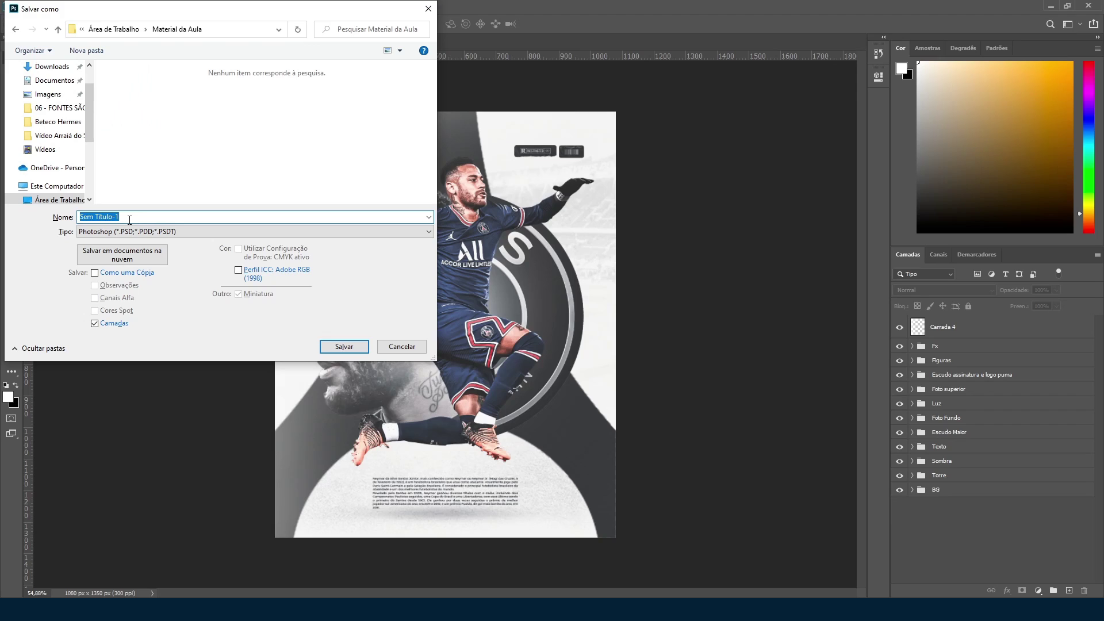
{"action": "type", "text": "F"}
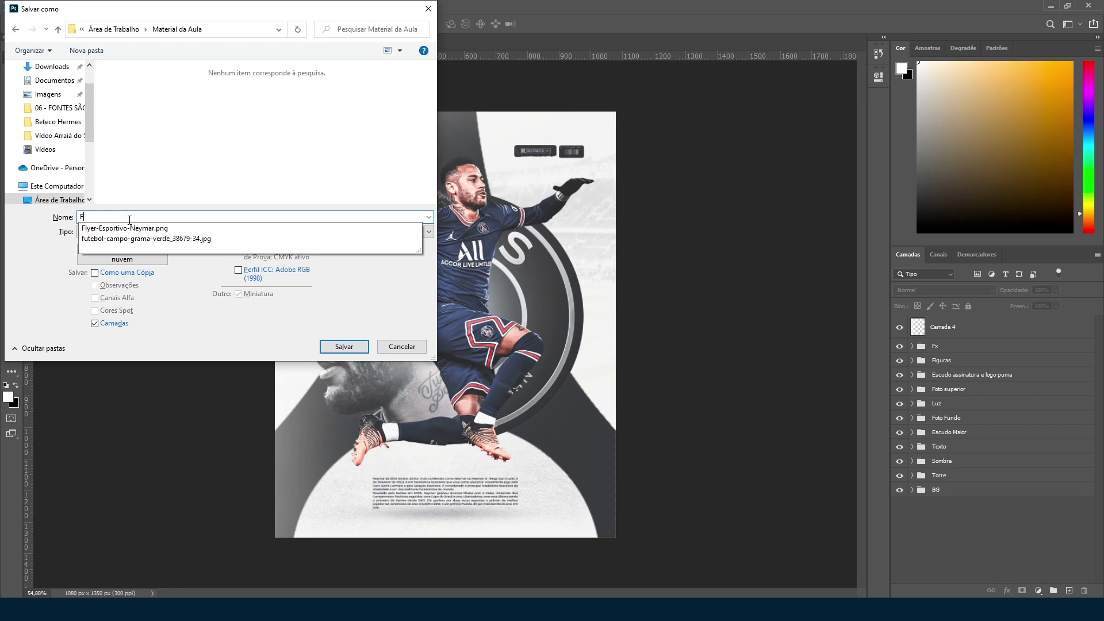
{"action": "type", "text": "lyer Esportivo"}
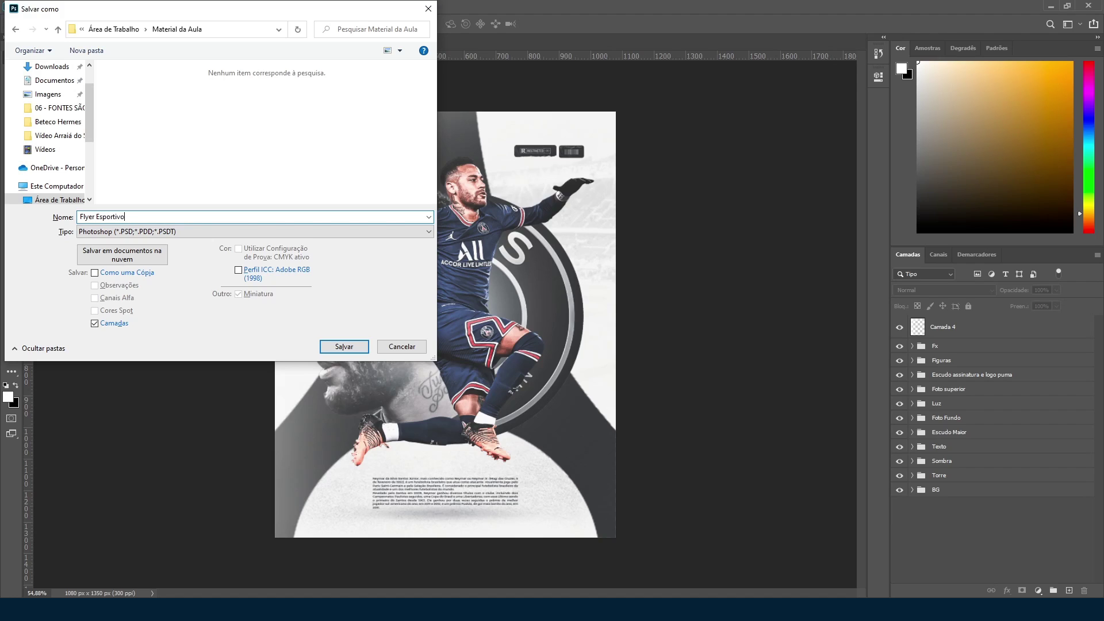
{"action": "type", "text": "r"}
{"action": "key", "text": "Return"}
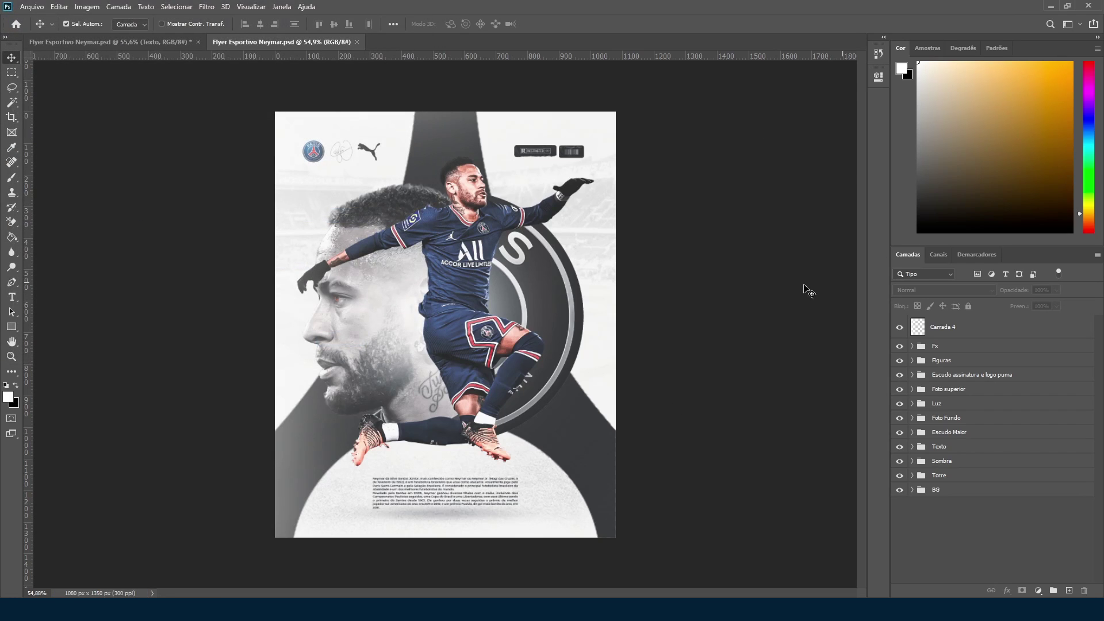
Step: Group the white light layer above Fx, name the group "luz 2" and collapse it
{"action": "left_click", "coordinate": [942, 330]}
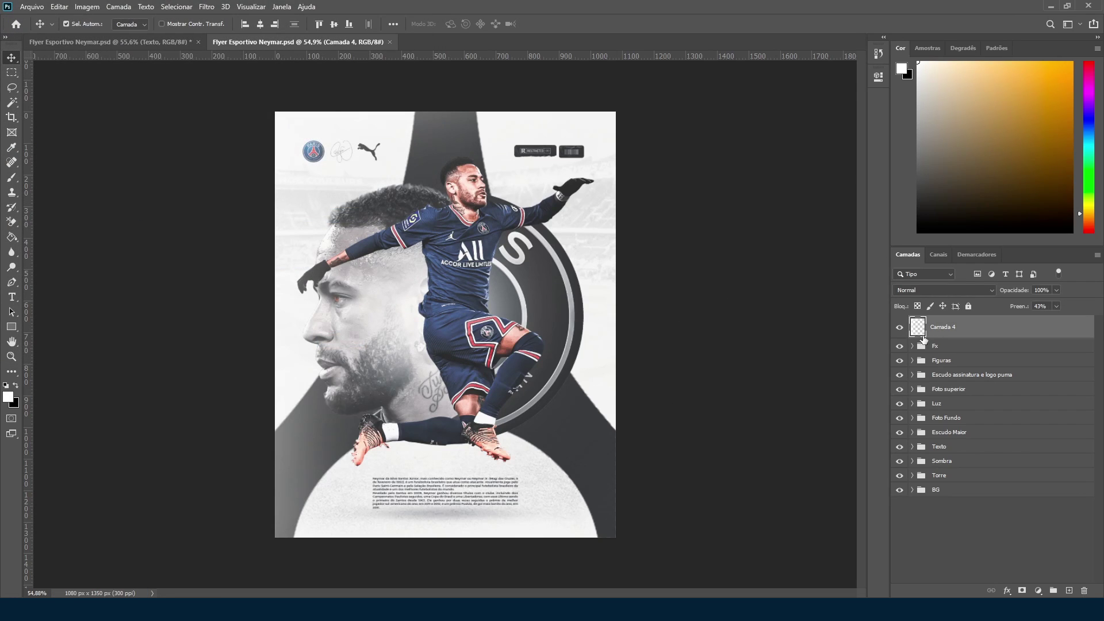
{"action": "key", "text": "ctrl+g"}
{"action": "double_click", "coordinate": [940, 325]}
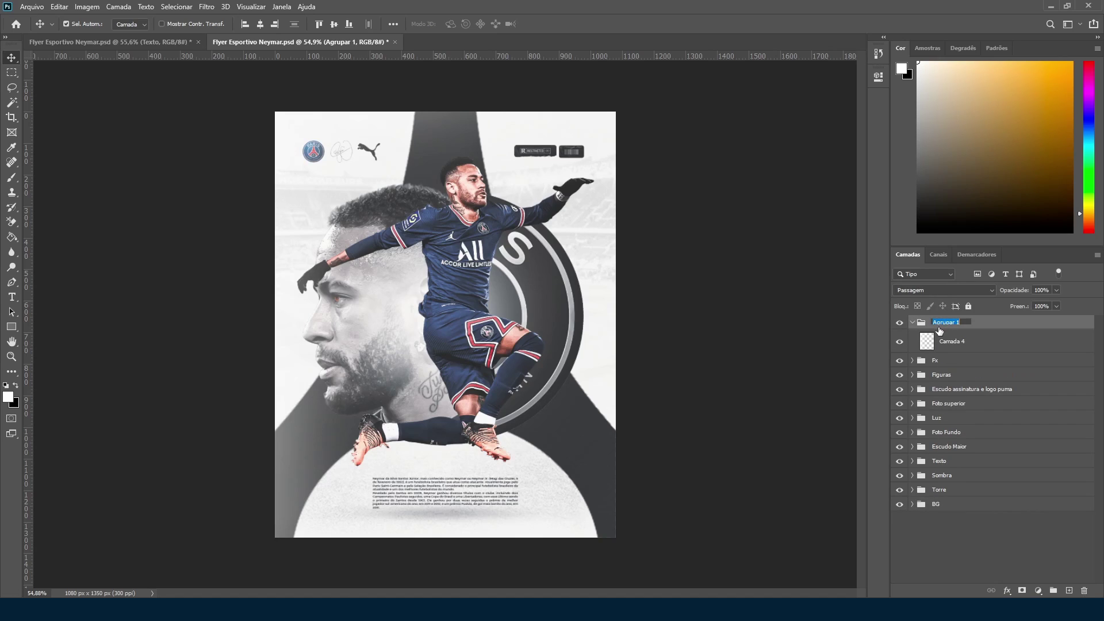
{"action": "type", "text": "luz"}
{"action": "key", "text": "Return"}
{"action": "double_click", "coordinate": [942, 323]}
{"action": "type", "text": "2"}
{"action": "key", "text": "Return"}
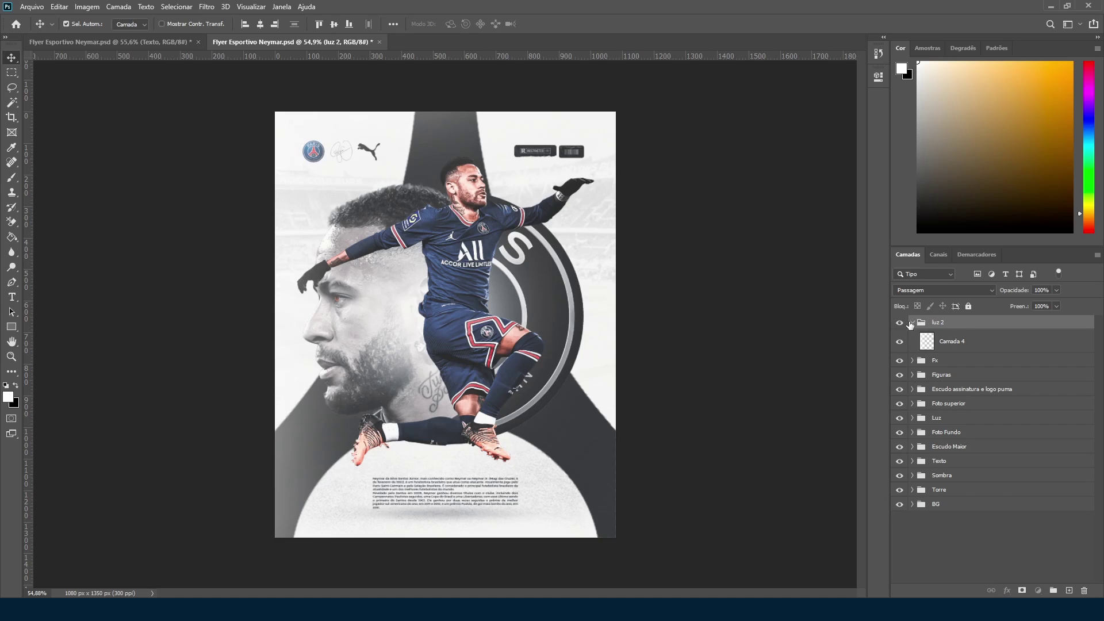
{"action": "left_click", "coordinate": [913, 323]}
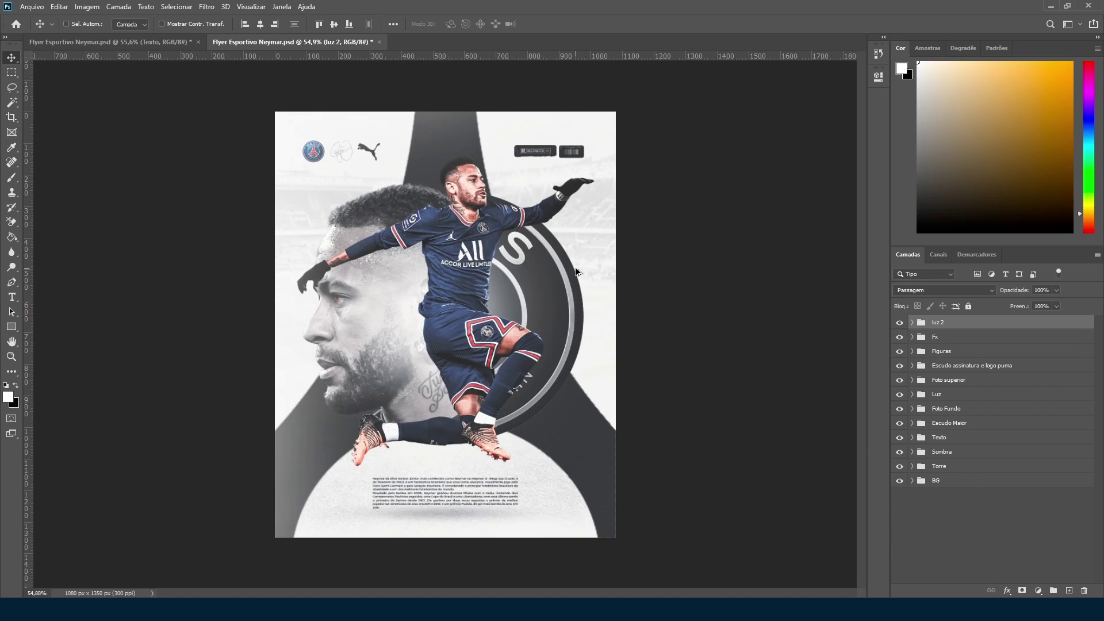
Step: Merge a copy of all visible layers into a new top layer and convert it to a smart object
{"action": "key", "text": "ctrl+alt+shift+e"}
{"action": "right_click", "coordinate": [934, 333]}
{"action": "key", "text": "Escape"}
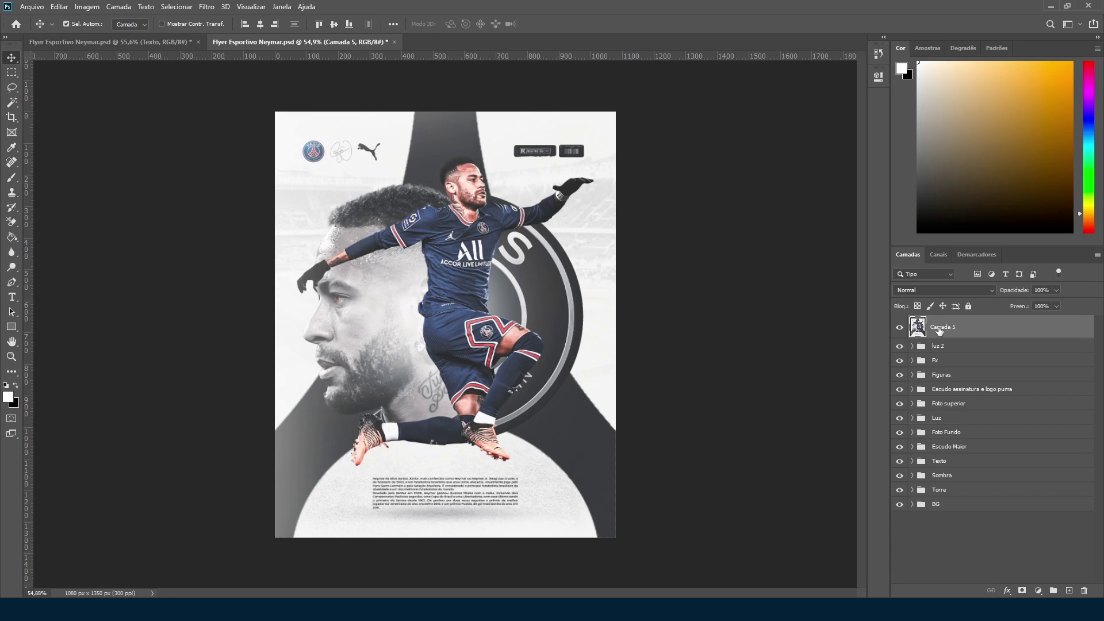
{"action": "right_click", "coordinate": [940, 331]}
{"action": "left_click", "coordinate": [979, 272]}
Step: In the Camera Raw filter, set Clarity to +23, Vibrance to -7, Exposure to +0.40 and Whites to +12
{"action": "key", "text": "ctrl+shift+a"}
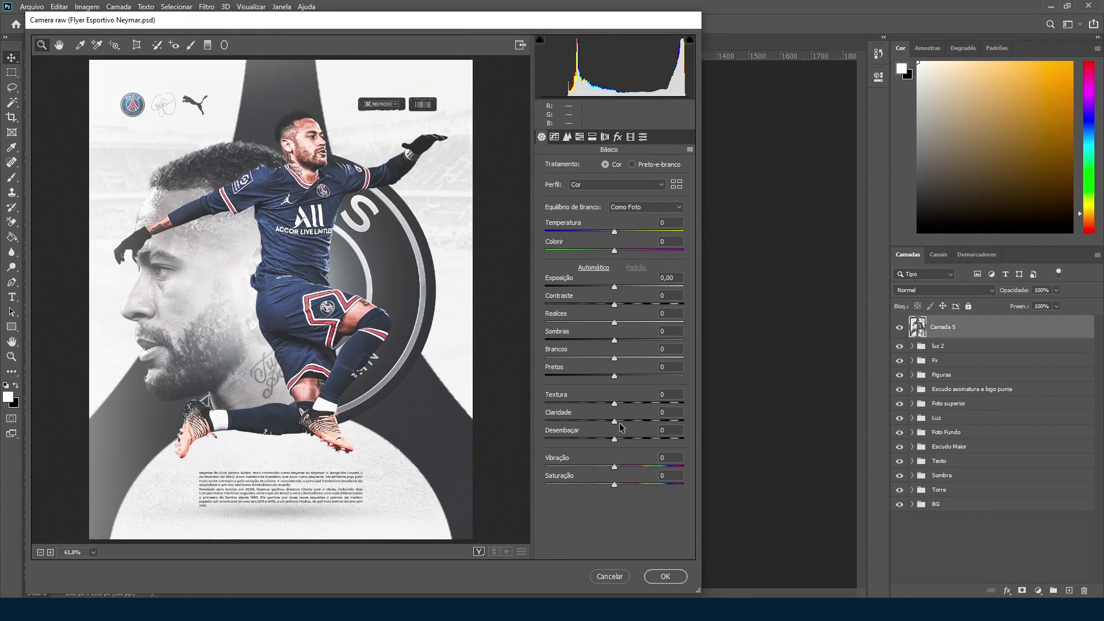
{"action": "left_click_drag", "start_coordinate": [615, 423], "coordinate": [631, 425]}
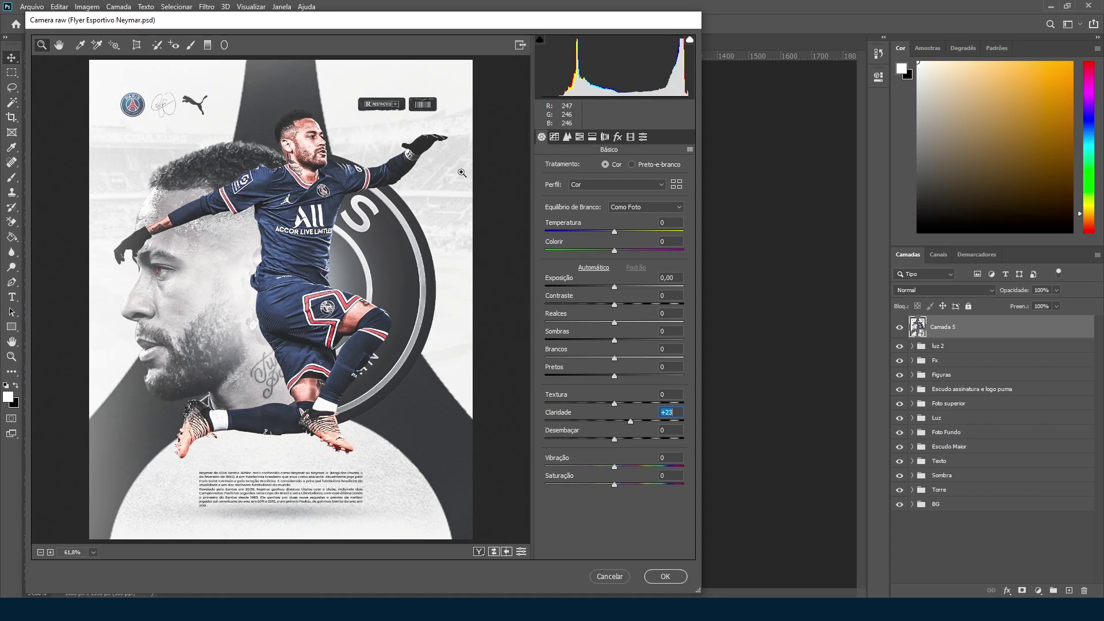
{"action": "left_click_drag", "start_coordinate": [615, 467], "coordinate": [612, 470]}
{"action": "left_click_drag", "start_coordinate": [614, 287], "coordinate": [620, 292]}
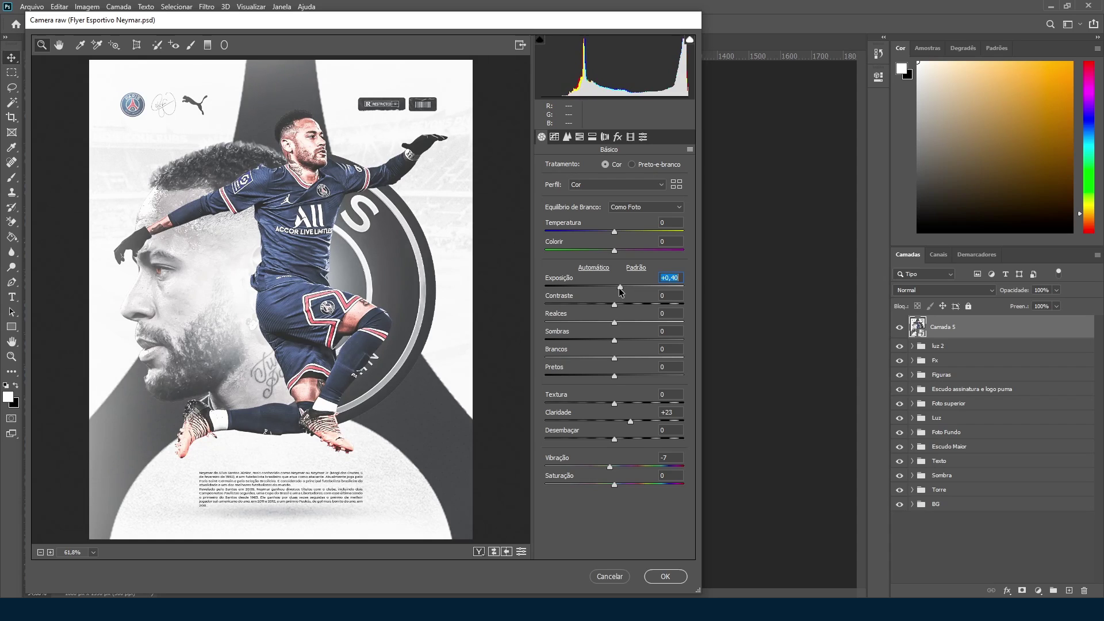
{"action": "left_click_drag", "start_coordinate": [614, 358], "coordinate": [624, 361]}
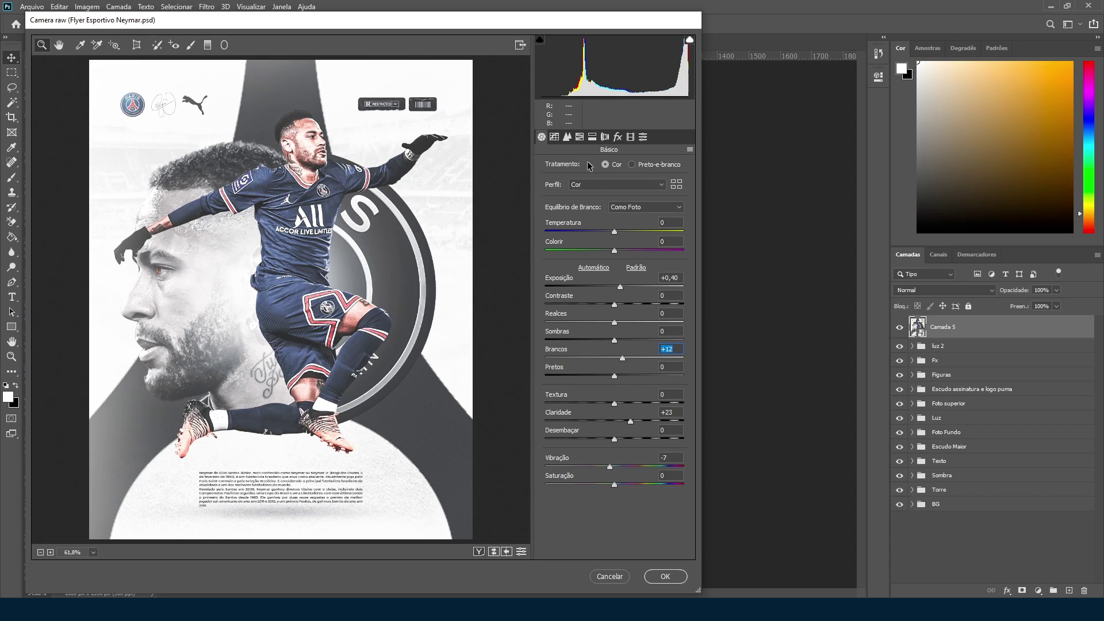
Step: Set sharpening to 19, add slight luminance noise reduction and light grain, apply the filter, and compare the flyer before and after
{"action": "left_click", "coordinate": [567, 137]}
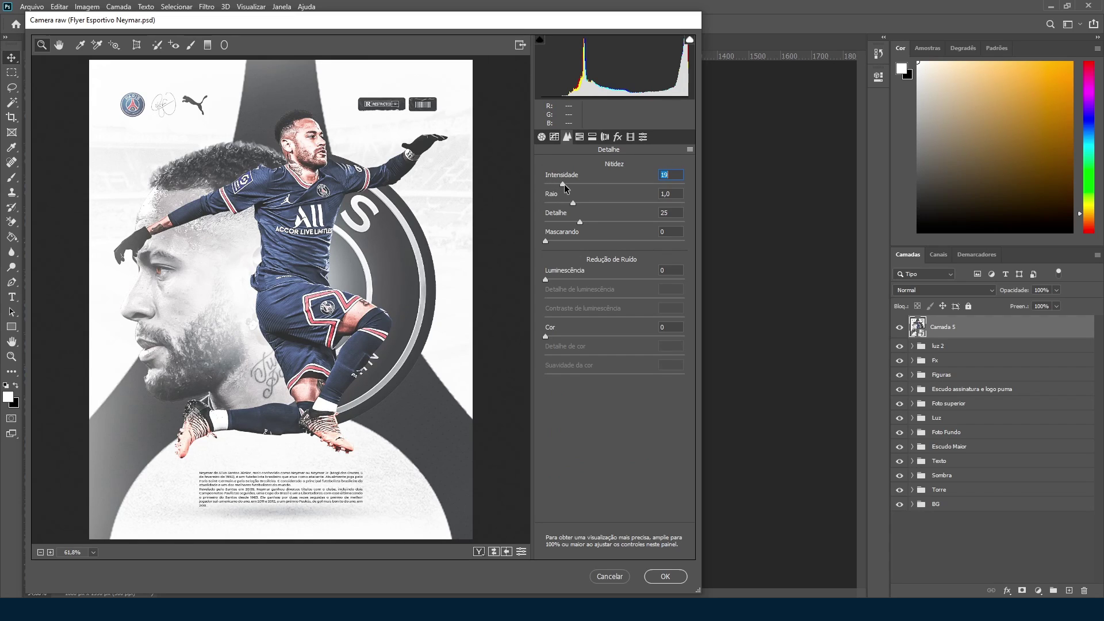
{"action": "left_click_drag", "start_coordinate": [548, 282], "coordinate": [560, 285]}
{"action": "left_click", "coordinate": [617, 137]}
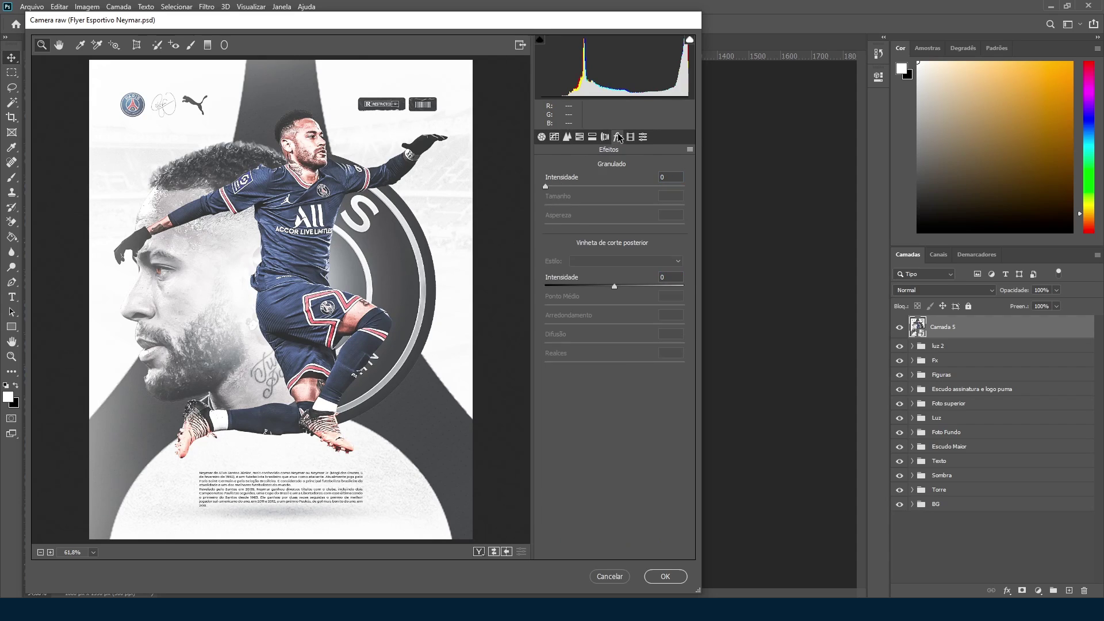
{"action": "left_click_drag", "start_coordinate": [545, 187], "coordinate": [553, 186]}
{"action": "left_click", "coordinate": [542, 137]}
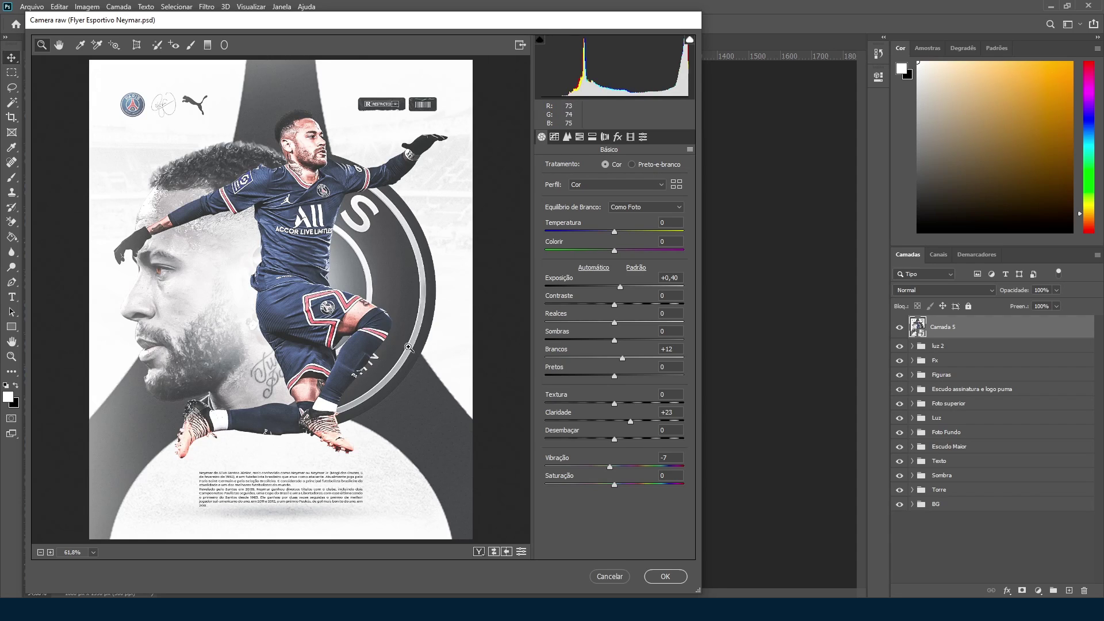
{"action": "left_click", "coordinate": [664, 576]}
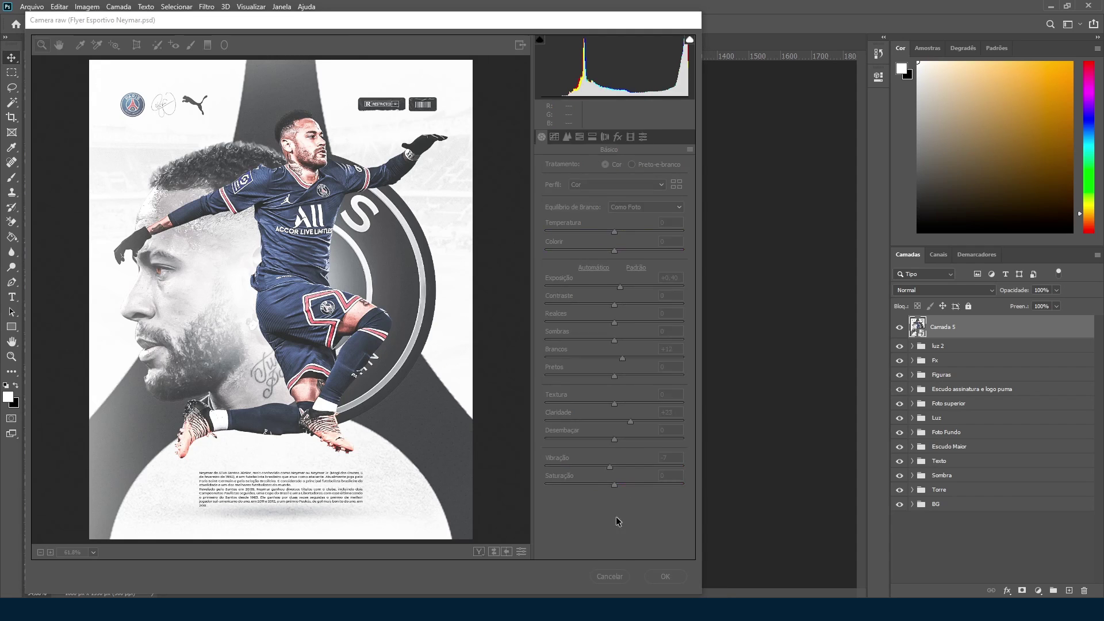
{"action": "left_click", "coordinate": [900, 329]}
{"action": "left_click", "coordinate": [900, 329]}
{"action": "left_click", "coordinate": [900, 329]}
{"action": "left_click", "coordinate": [899, 328]}
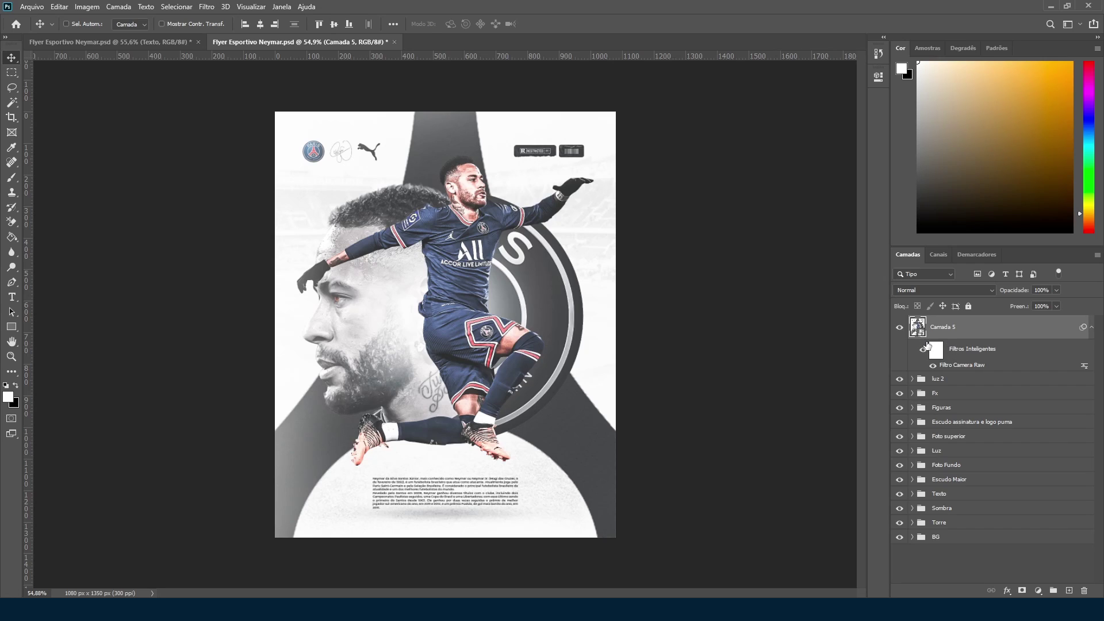
Step: Duplicate the filtered smart object, delete the copy's smart filters and apply the Camera Raw preset Névoa to it
{"action": "key", "text": "ctrl+j"}
{"action": "left_click_drag", "start_coordinate": [956, 350], "coordinate": [1084, 591]}
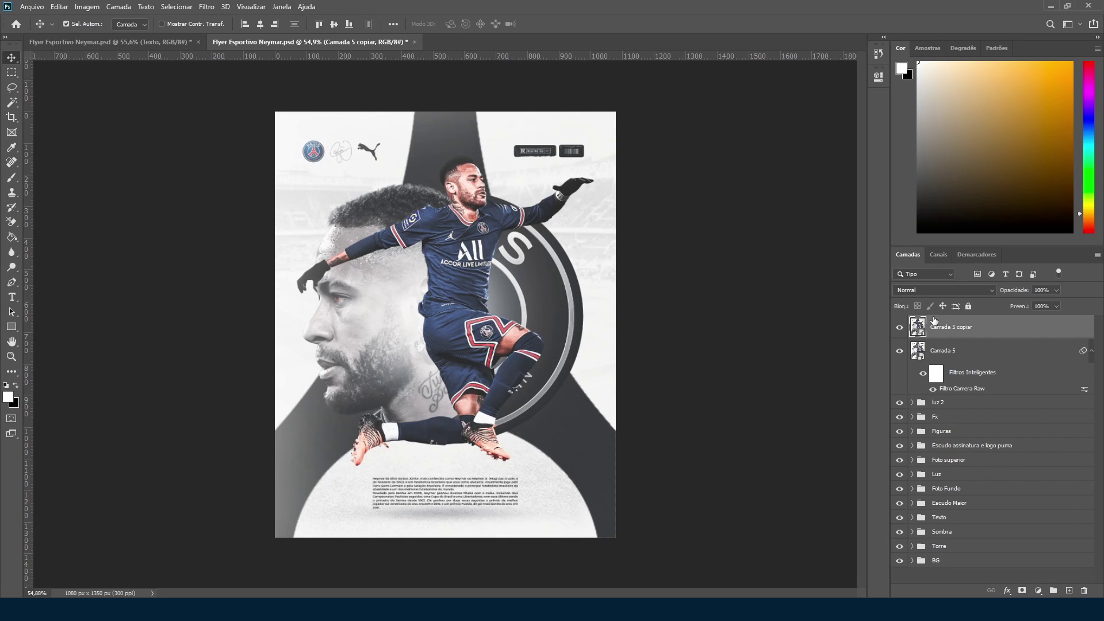
{"action": "key", "text": "ctrl+shift+a"}
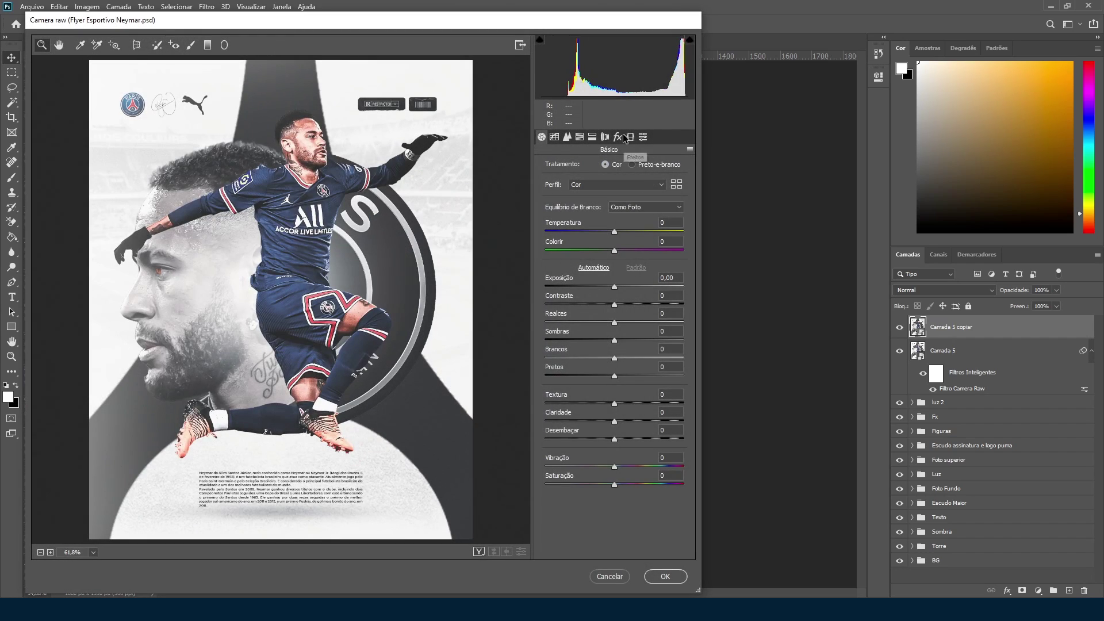
{"action": "left_click", "coordinate": [643, 136]}
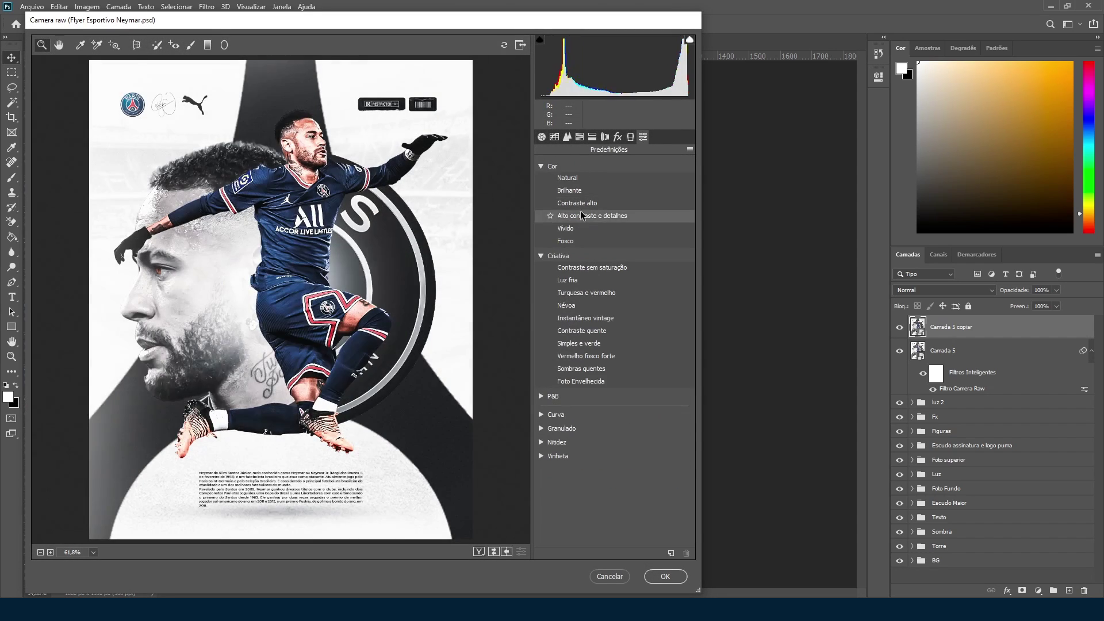
{"action": "left_click", "coordinate": [567, 307]}
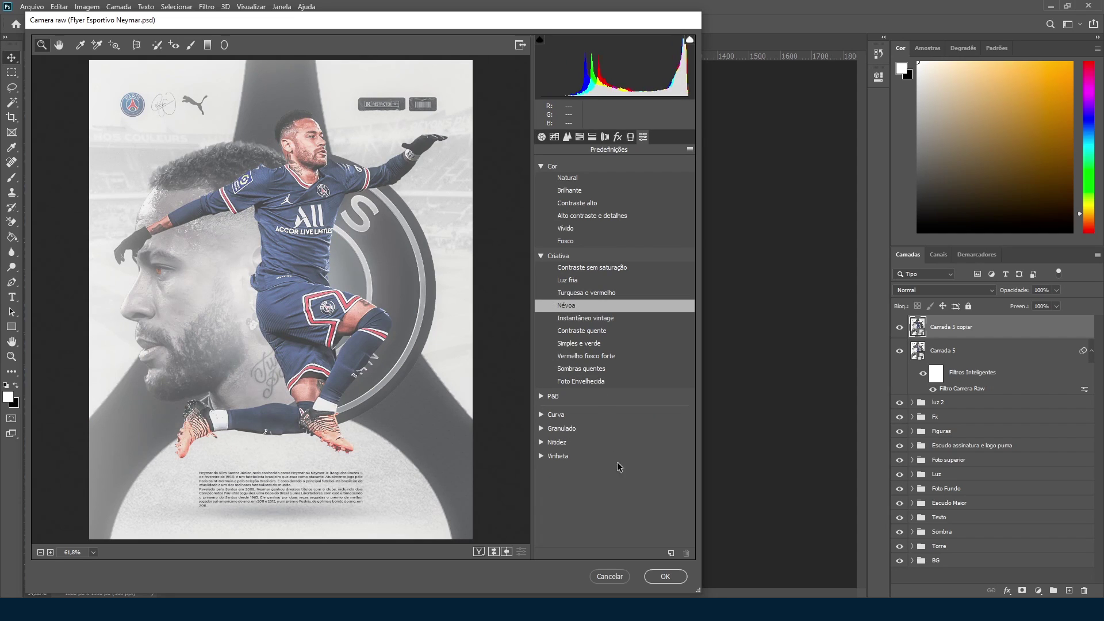
{"action": "left_click", "coordinate": [665, 577]}
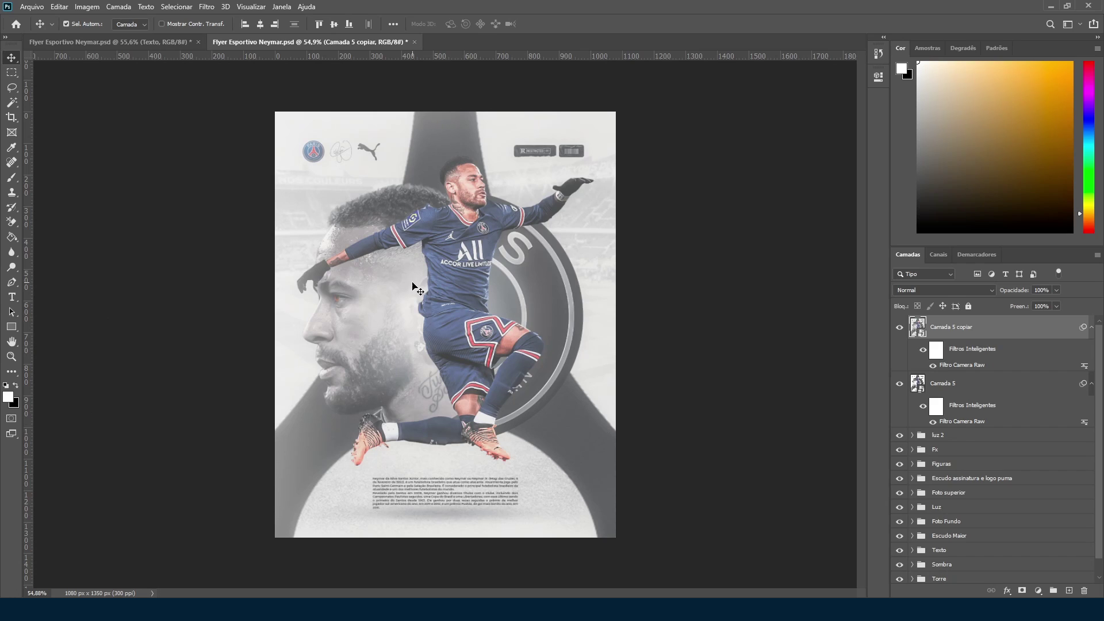
Step: Set the Névoa-filtered copy's fill to 45% and save the document
{"action": "left_click", "coordinate": [1057, 305]}
{"action": "left_click_drag", "start_coordinate": [1033, 322], "coordinate": [1029, 323]}
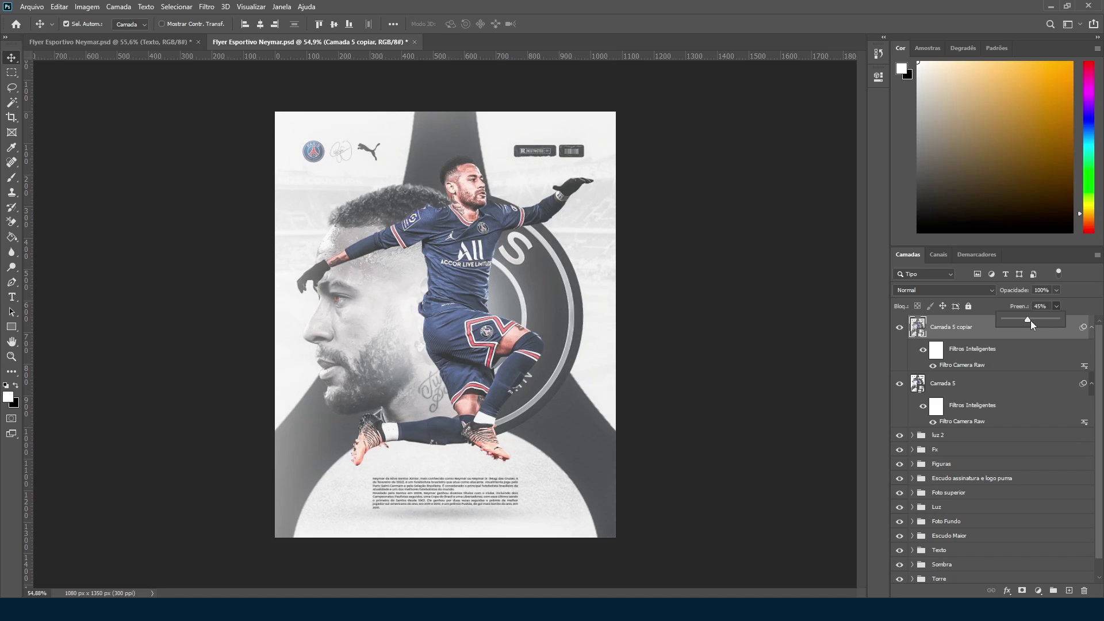
{"action": "left_click", "coordinate": [655, 307]}
{"action": "key", "text": "ctrl+s"}
Step: Copy the Assinatura Artista group from the reference flyer to the top of the new flyer and save the document
{"action": "left_click", "coordinate": [142, 45]}
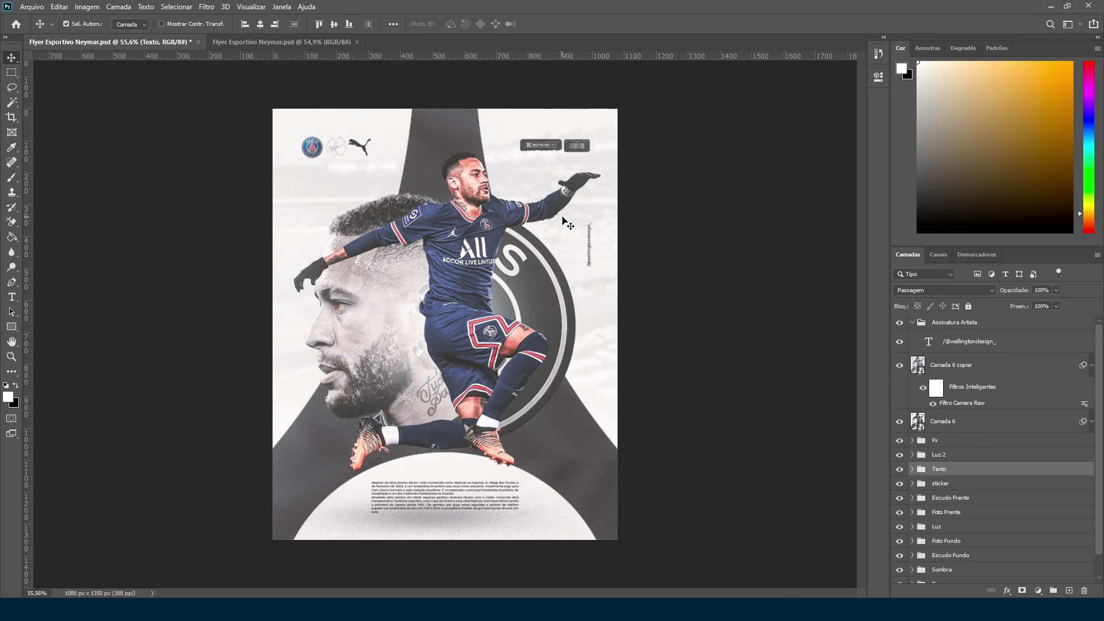
{"action": "left_click", "coordinate": [592, 246]}
{"action": "left_click_drag", "start_coordinate": [937, 323], "coordinate": [645, 199]}
{"action": "scroll", "coordinate": [608, 242], "scroll_direction": "up", "scroll_amount": 2}
{"action": "scroll", "coordinate": [650, 236], "scroll_direction": "down", "scroll_amount": 3}
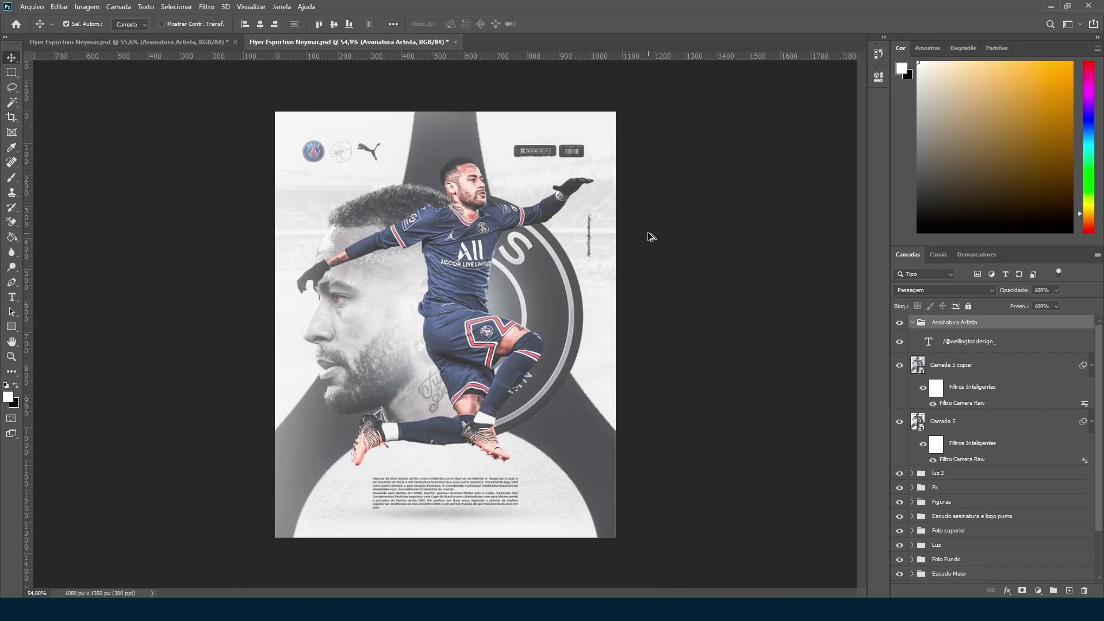
{"action": "left_click", "coordinate": [661, 233]}
{"action": "key", "text": "ctrl+s"}
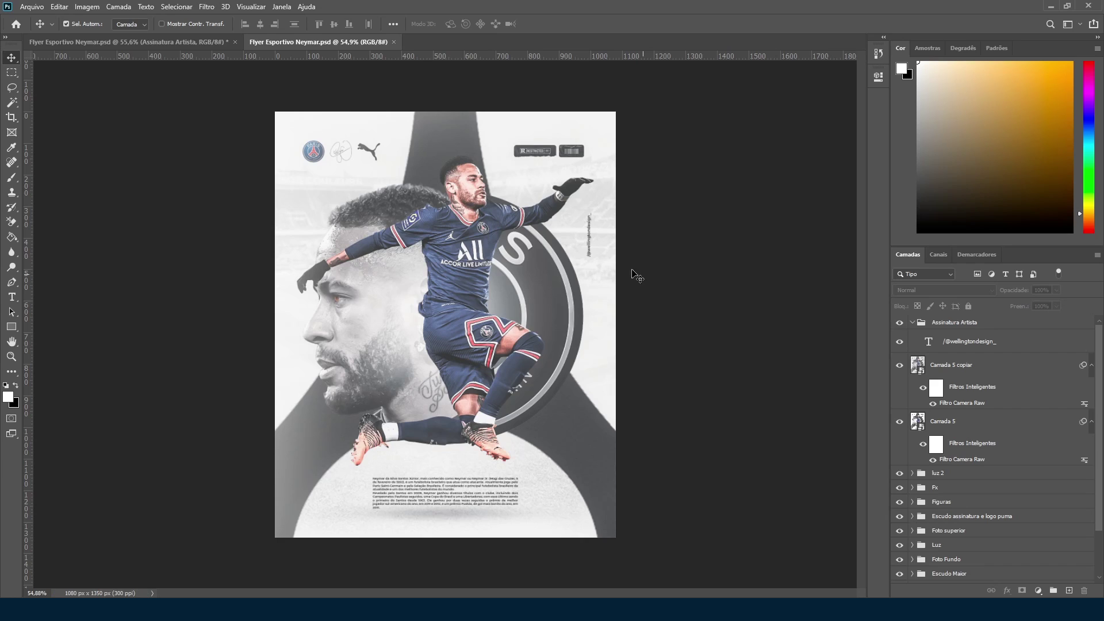
{"action": "scroll", "coordinate": [648, 280], "scroll_direction": "up", "scroll_amount": 2}
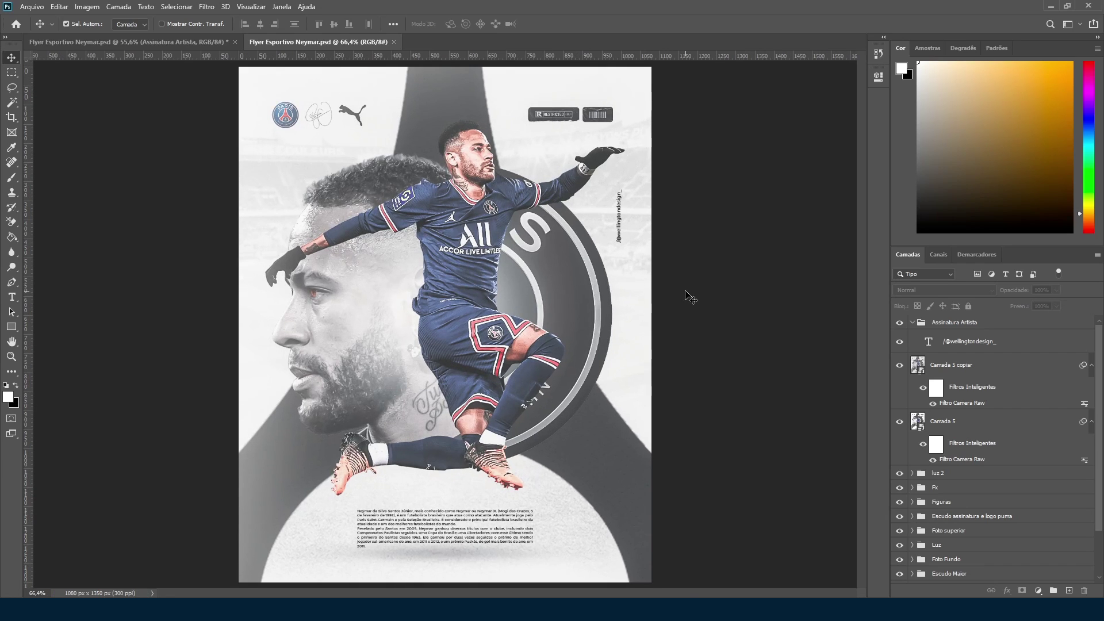